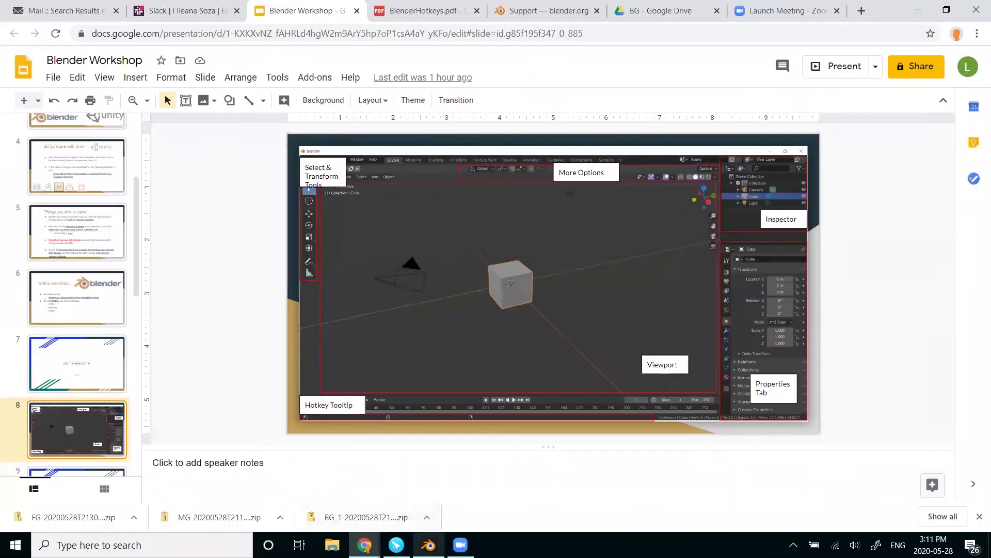
Switch to Blender and start a new General file.
{"action": "left_click", "coordinate": [429, 545]}
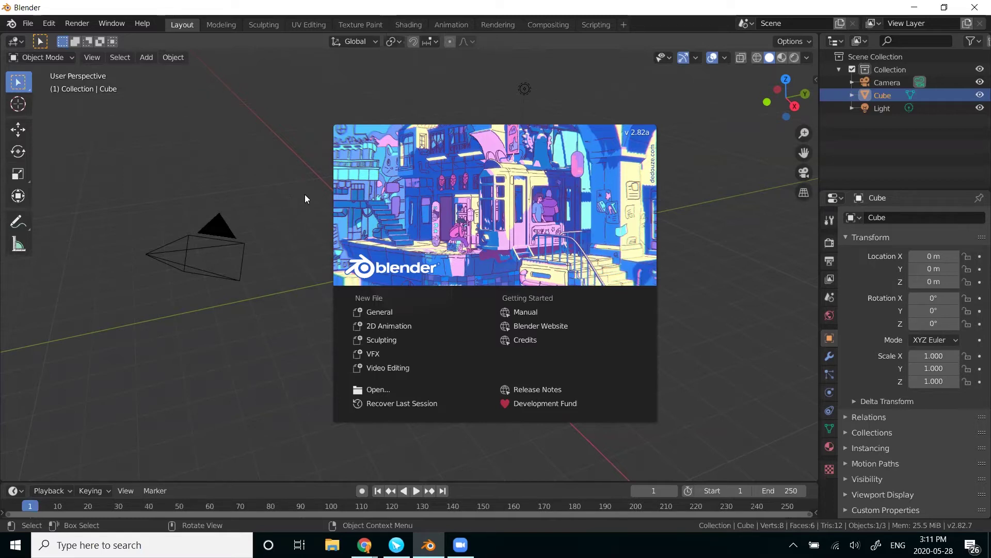
{"action": "left_click", "coordinate": [383, 313]}
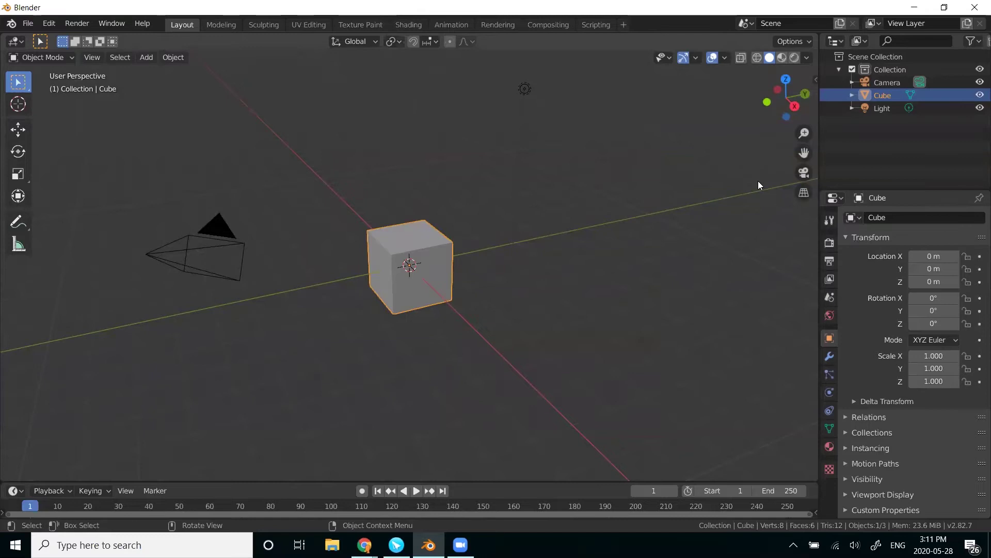
Enable Screencast Keys in the viewport sidebar, deselect the cube and hide the sidebar again.
{"action": "key", "text": "n"}
{"action": "left_click", "coordinate": [812, 173]}
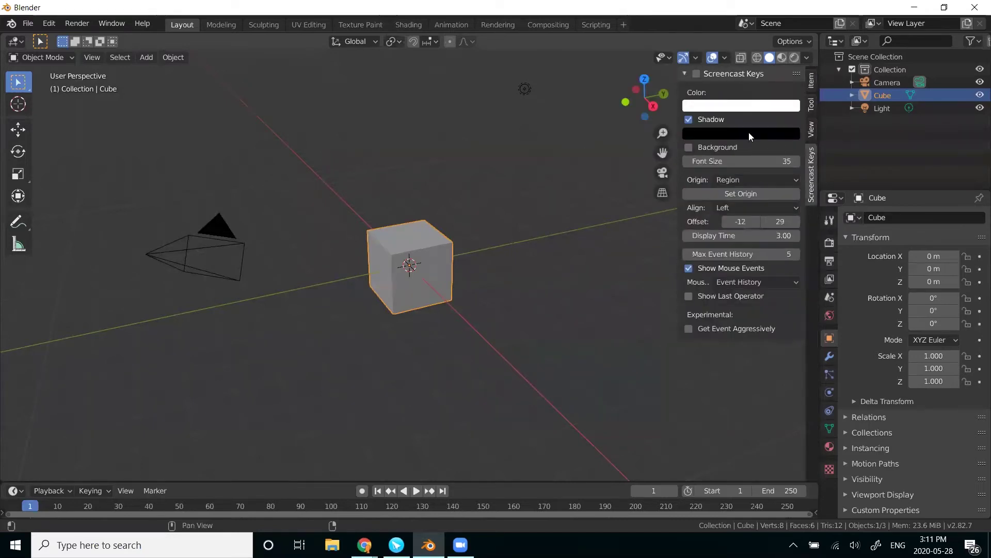
{"action": "left_click", "coordinate": [697, 74]}
{"action": "left_click", "coordinate": [807, 177]}
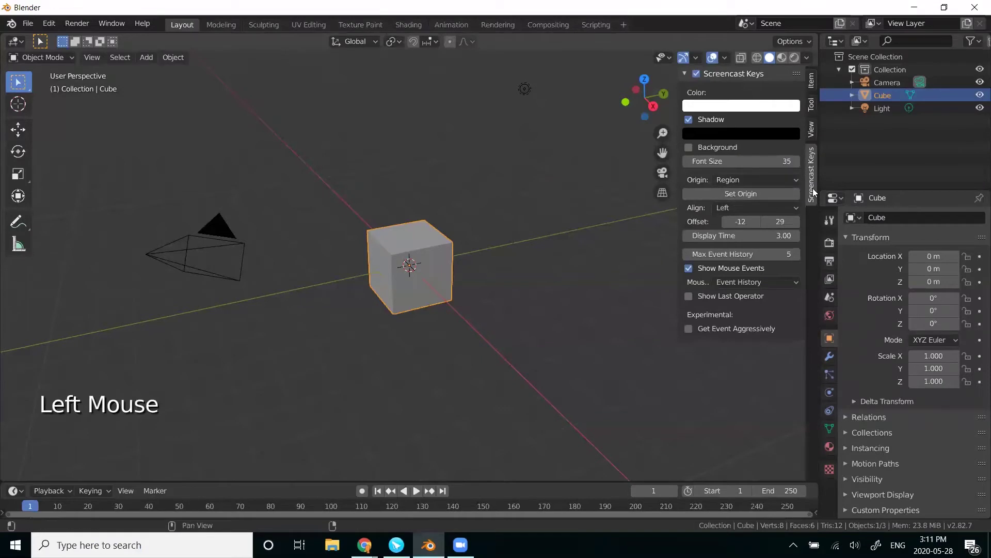
{"action": "left_click", "coordinate": [562, 271]}
{"action": "triple_click", "coordinate": [561, 266]}
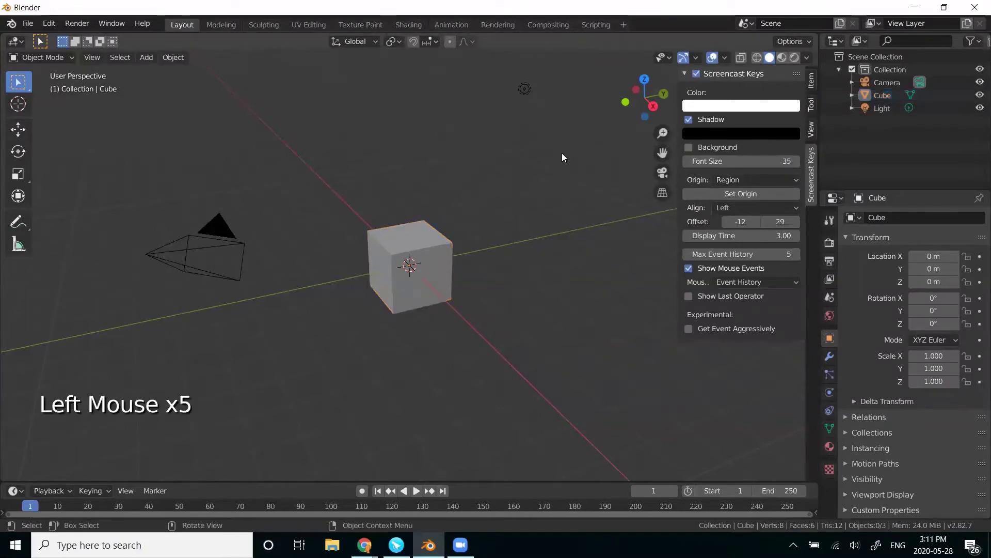
{"action": "left_click", "coordinate": [560, 173]}
{"action": "key", "text": "n"}
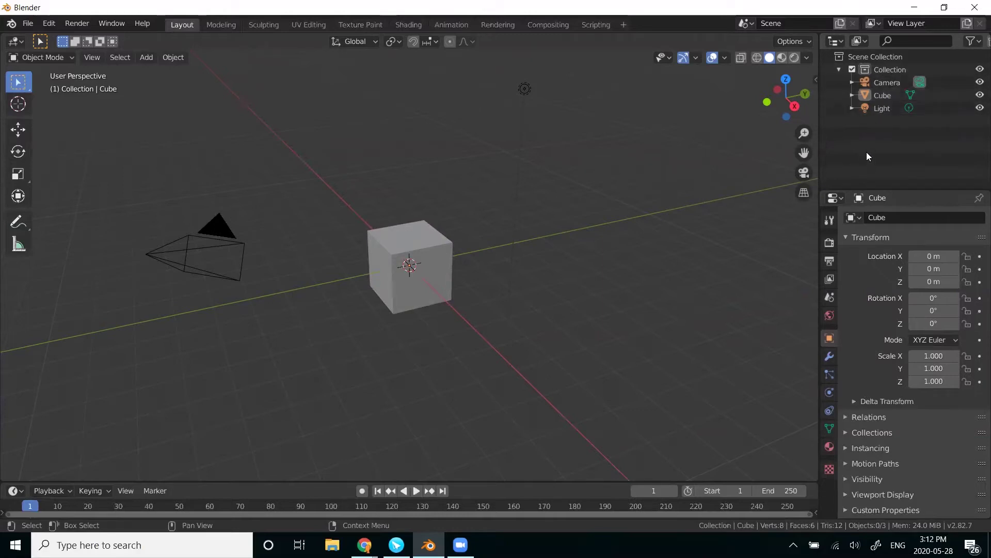
Show the selection tool variants and activate the Move, Rotate and Scale tools in turn.
{"action": "left_click", "coordinate": [22, 84]}
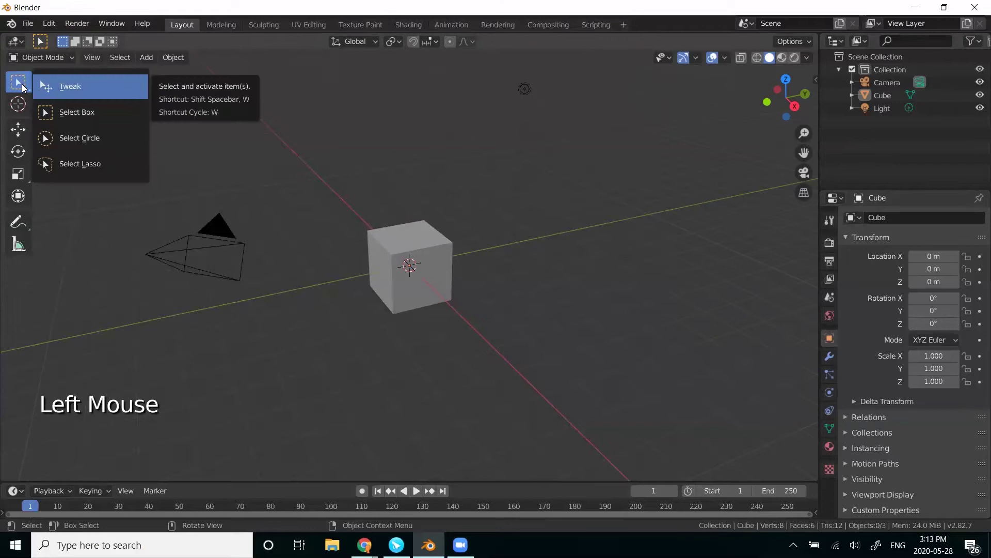
{"action": "left_click", "coordinate": [21, 84]}
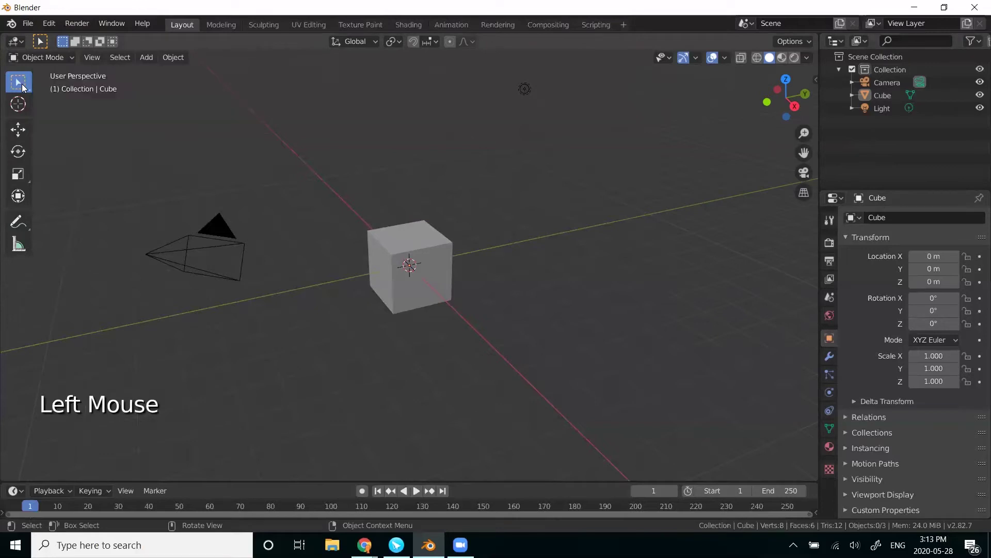
{"action": "left_click", "coordinate": [16, 124]}
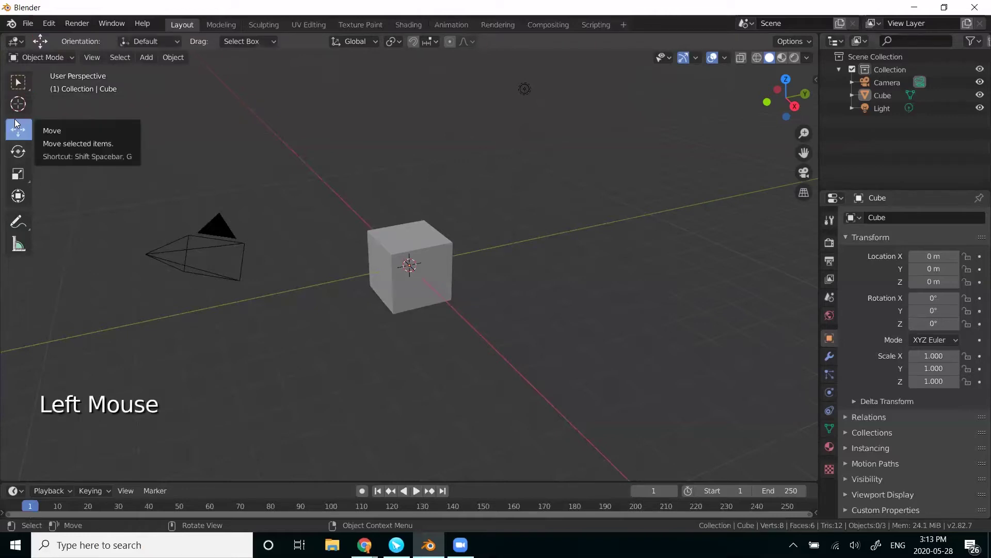
{"action": "left_click", "coordinate": [18, 151]}
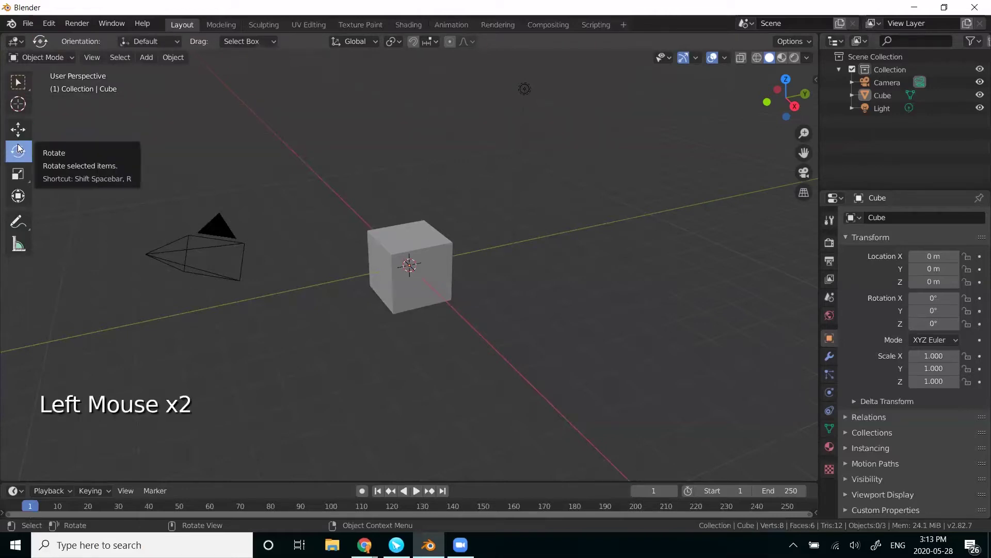
{"action": "left_click", "coordinate": [19, 180]}
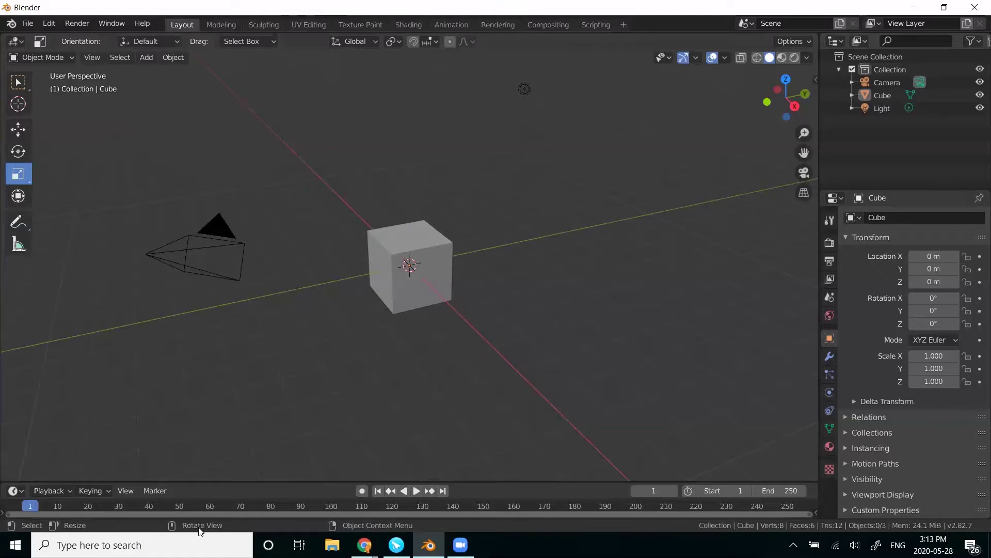
Start timeline playback briefly, stop it and leave the current frame at 0.
{"action": "key", "text": "space"}
{"action": "left_click", "coordinate": [111, 507]}
{"action": "key", "text": "Escape"}
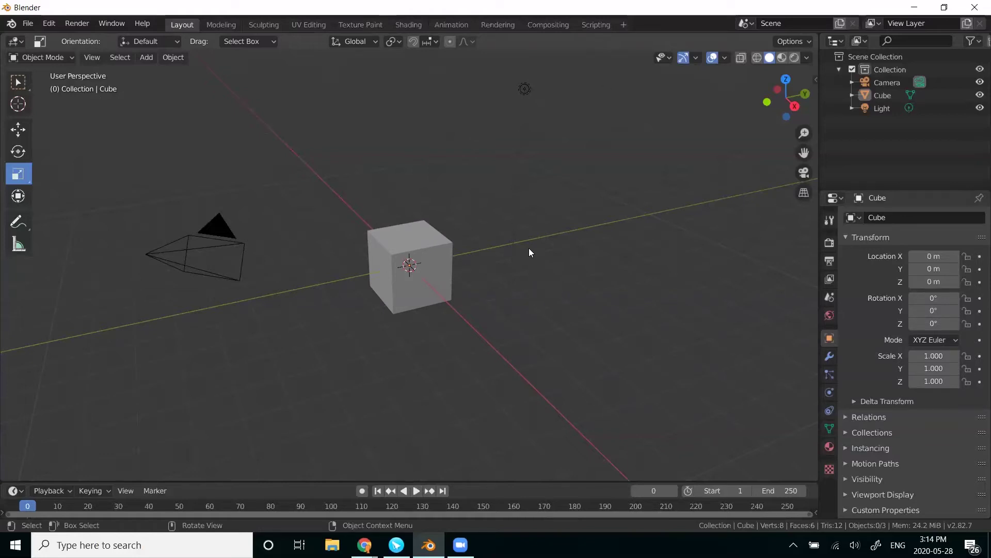
Orbit the perspective view around the cube, both freely and with the navigation gizmo.
{"action": "middle_click_drag", "start_coordinate": [530, 248], "coordinate": [480, 252]}
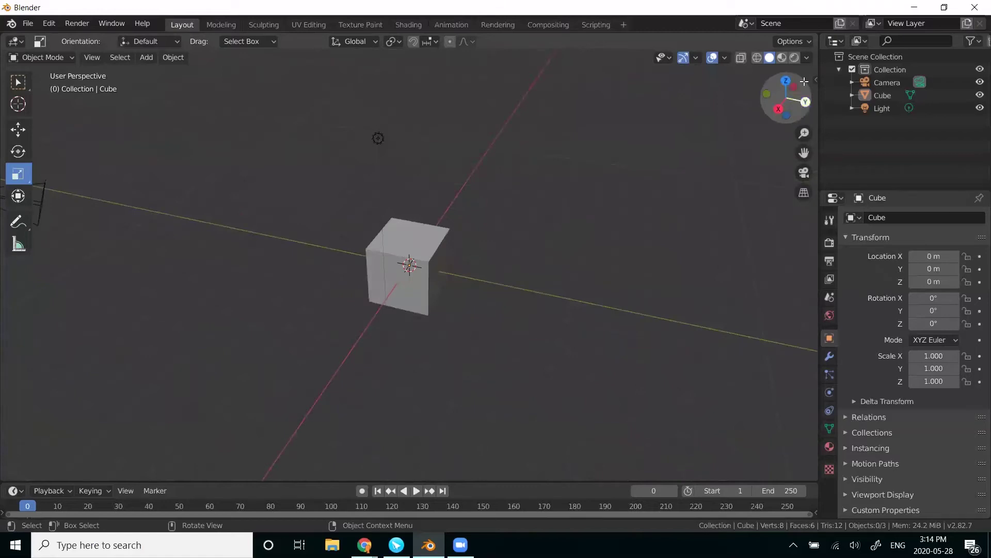
{"action": "middle_click_drag", "start_coordinate": [484, 330], "coordinate": [539, 321]}
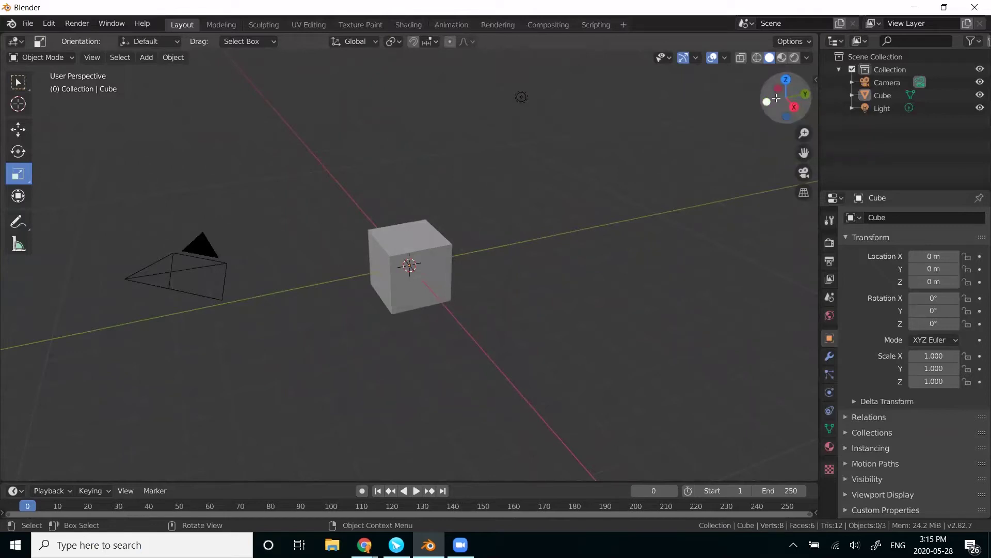
{"action": "left_click_drag", "start_coordinate": [777, 102], "coordinate": [665, 119]}
{"action": "left_click_drag", "start_coordinate": [773, 94], "coordinate": [753, 103]}
{"action": "left_click_drag", "start_coordinate": [548, 59], "coordinate": [753, 114]}
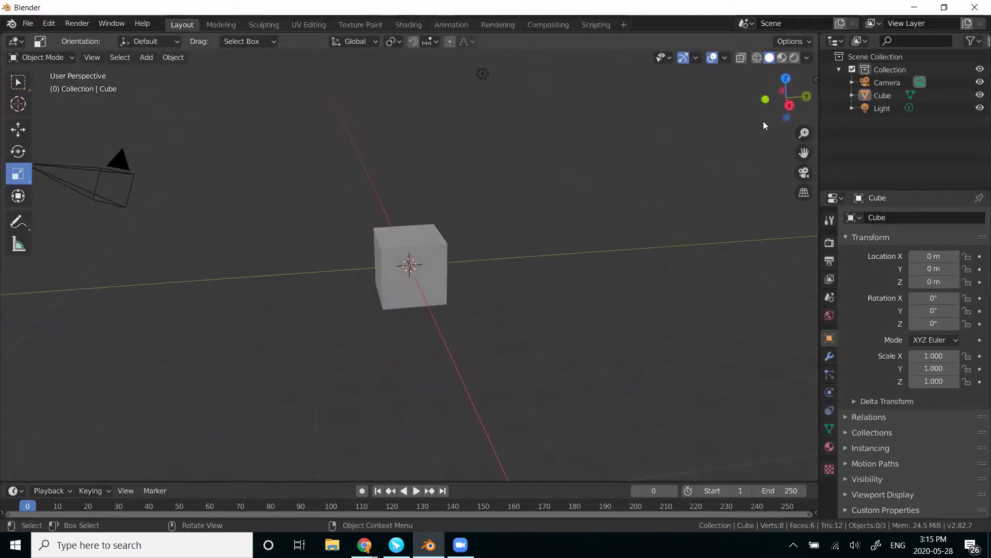
Look at the cube in Right Orthographic and other axis-aligned views, ending in an angled perspective view.
{"action": "left_click", "coordinate": [789, 105]}
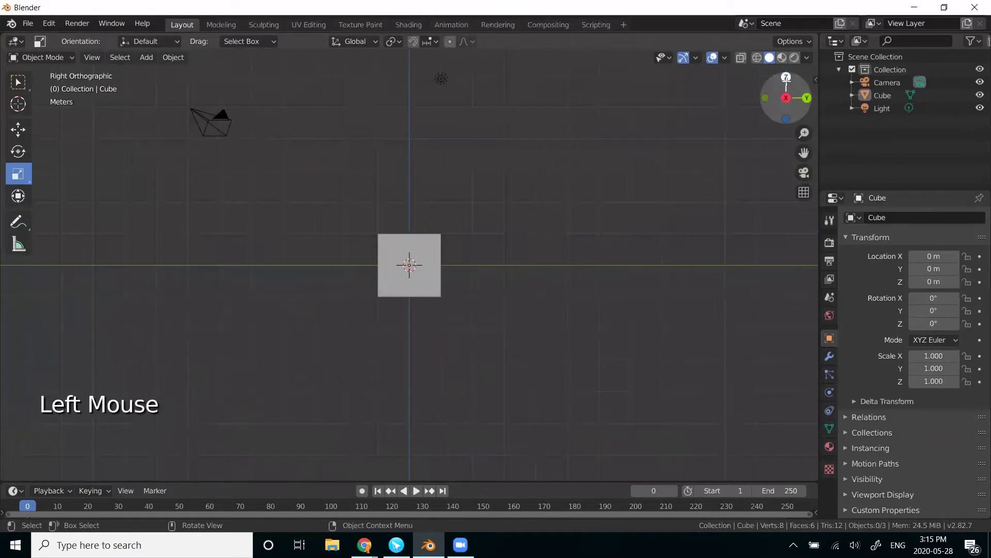
{"action": "left_click", "coordinate": [800, 95]}
{"action": "left_click", "coordinate": [785, 98]}
{"action": "left_click", "coordinate": [785, 98]}
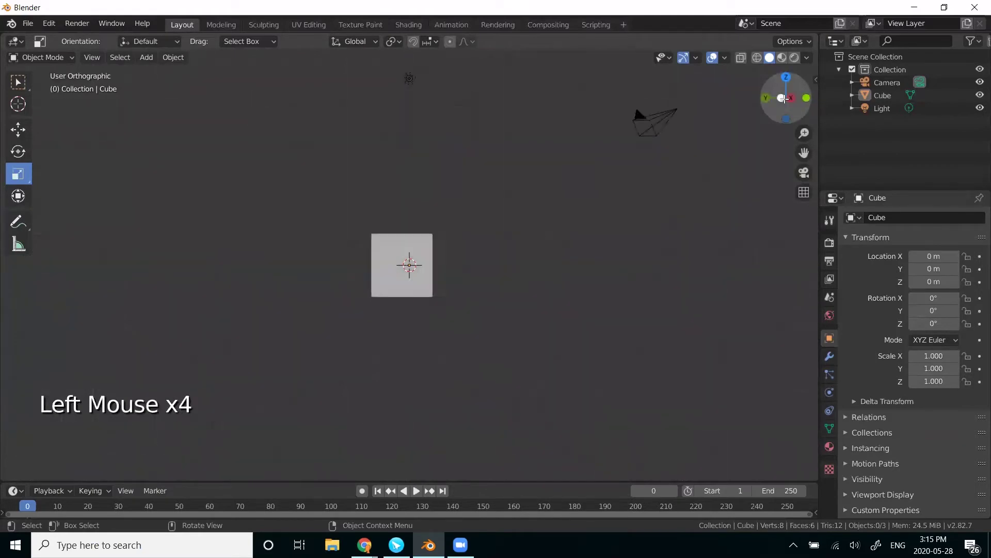
{"action": "left_click", "coordinate": [774, 118]}
{"action": "left_click_drag", "start_coordinate": [774, 118], "coordinate": [809, 93]}
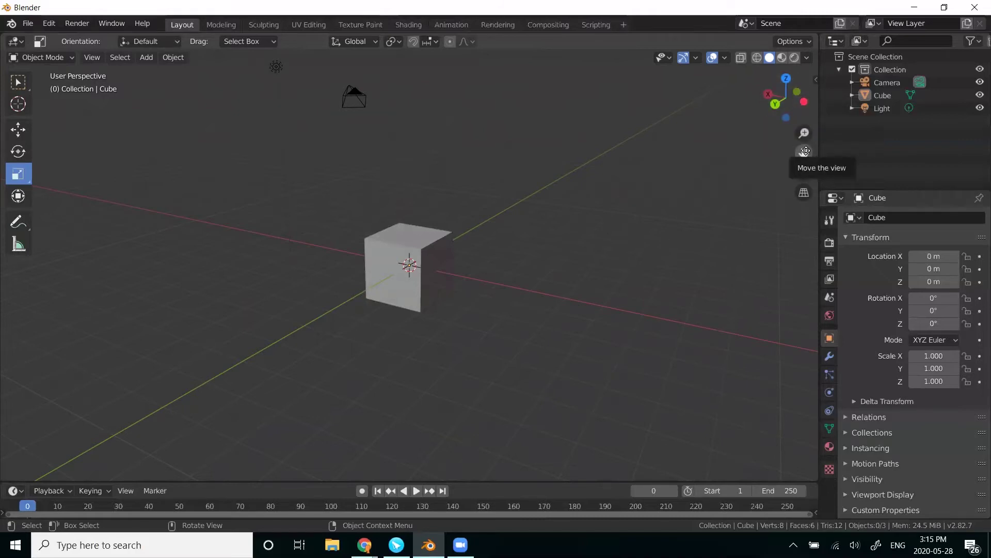
Pan the viewport around the cube, slightly adjusting the viewing angle in between.
{"action": "left_click_drag", "start_coordinate": [804, 153], "coordinate": [776, 189]}
{"action": "left_click_drag", "start_coordinate": [595, 210], "coordinate": [584, 168]}
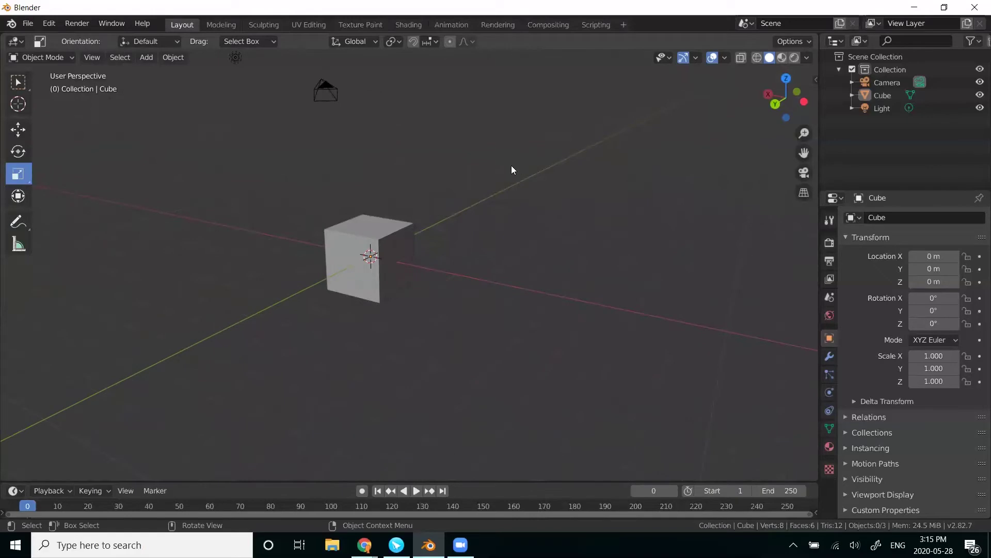
{"action": "middle_click_drag", "start_coordinate": [513, 179], "coordinate": [730, 199], "text": "shift"}
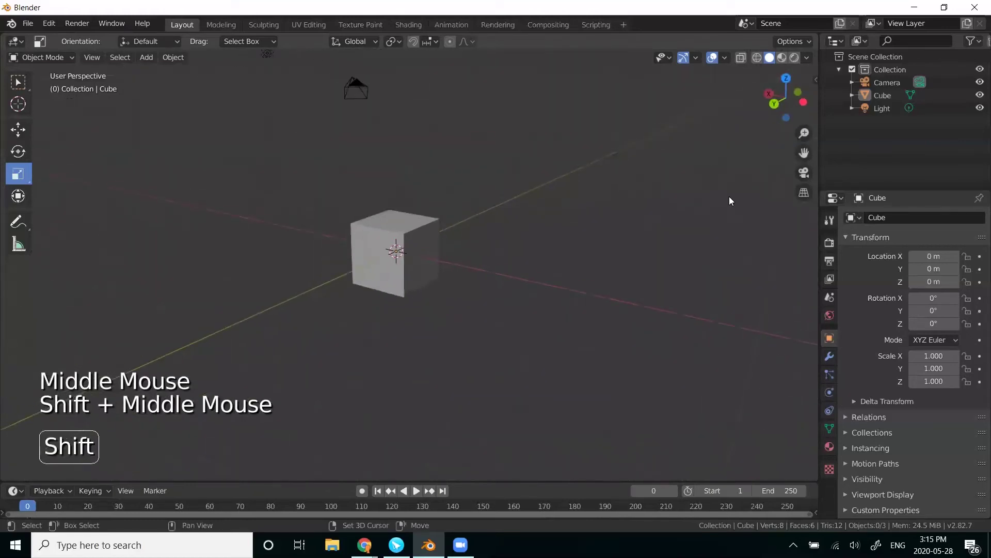
{"action": "left_click_drag", "start_coordinate": [787, 109], "coordinate": [777, 100]}
{"action": "left_click_drag", "start_coordinate": [804, 153], "coordinate": [556, 179]}
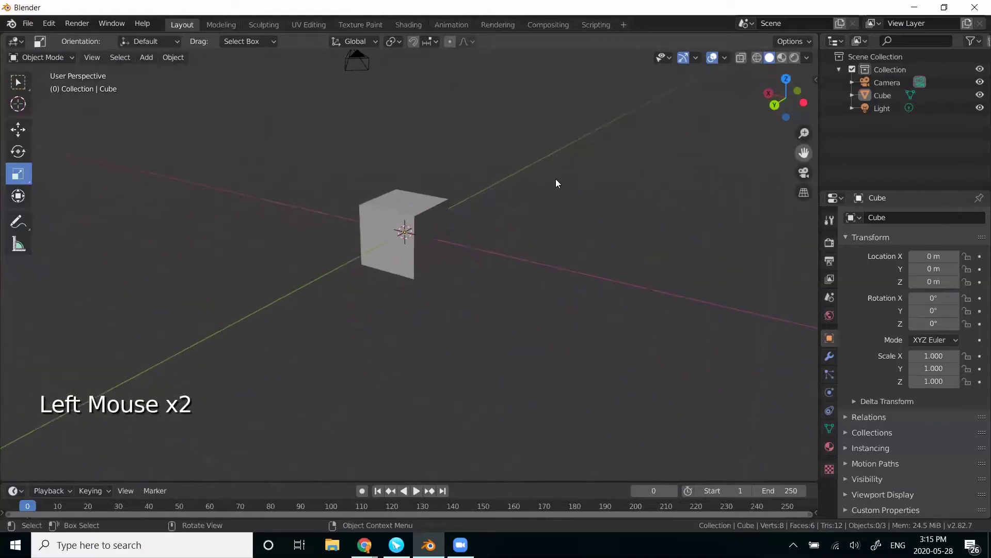
Zoom in and out on the cube to examine it at different distances.
{"action": "scroll", "coordinate": [433, 207], "scroll_direction": "up", "scroll_amount": 6}
{"action": "scroll", "coordinate": [433, 206], "scroll_direction": "down", "scroll_amount": 8}
{"action": "scroll", "coordinate": [433, 206], "scroll_direction": "up", "scroll_amount": 6}
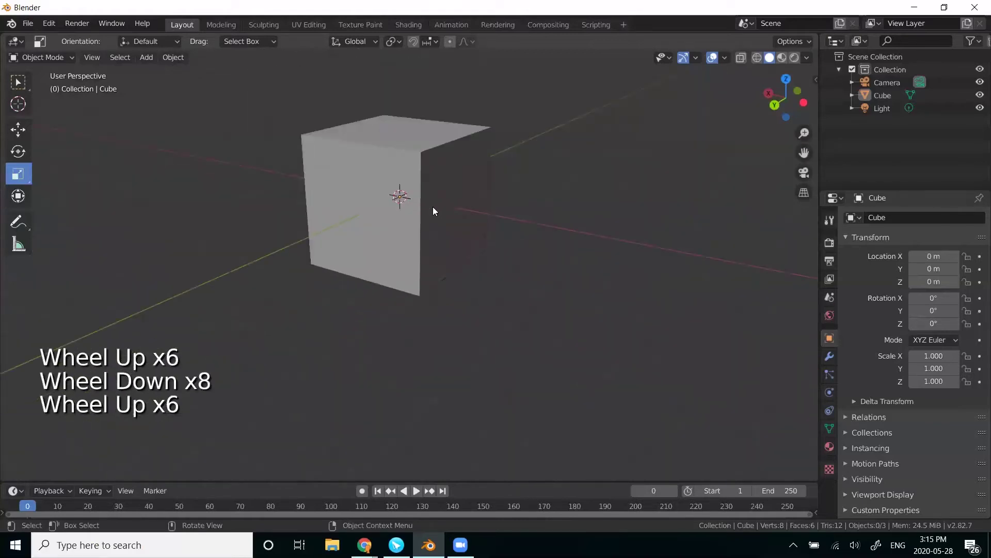
{"action": "scroll", "coordinate": [432, 207], "scroll_direction": "down", "scroll_amount": 3}
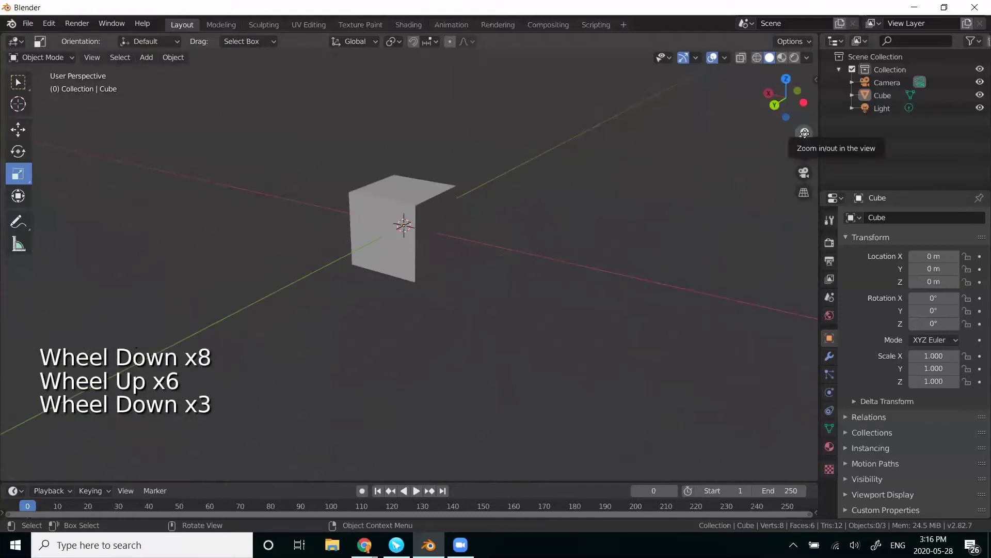
{"action": "mouse_move", "coordinate": [804, 133]}
{"action": "left_mouse_down"}
{"action": "mouse_move", "coordinate": [805, 106]}
{"action": "mouse_move", "coordinate": [804, 142]}
{"action": "left_mouse_up"}
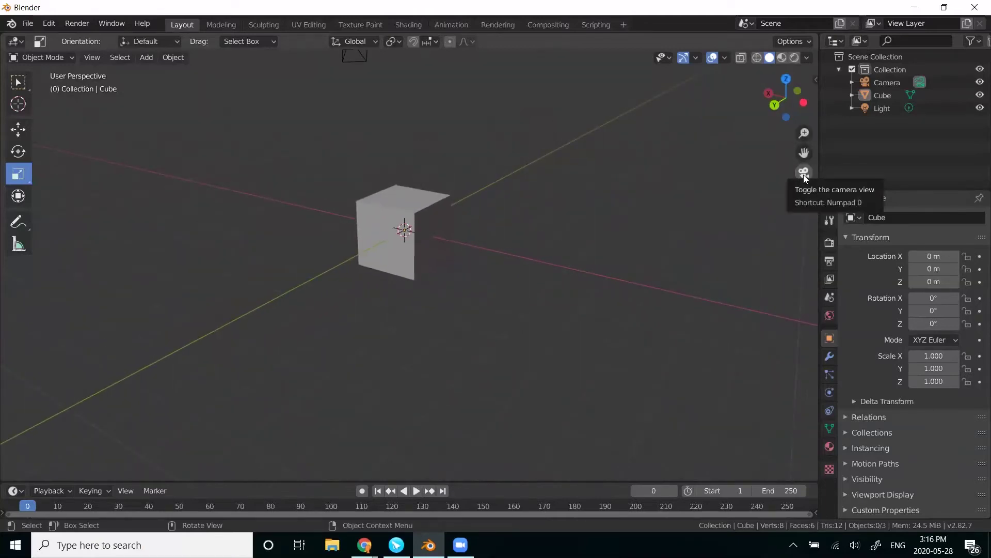
Look through the scene camera and return, and toggle between orthographic and perspective projection, ending in perspective.
{"action": "left_click", "coordinate": [804, 173]}
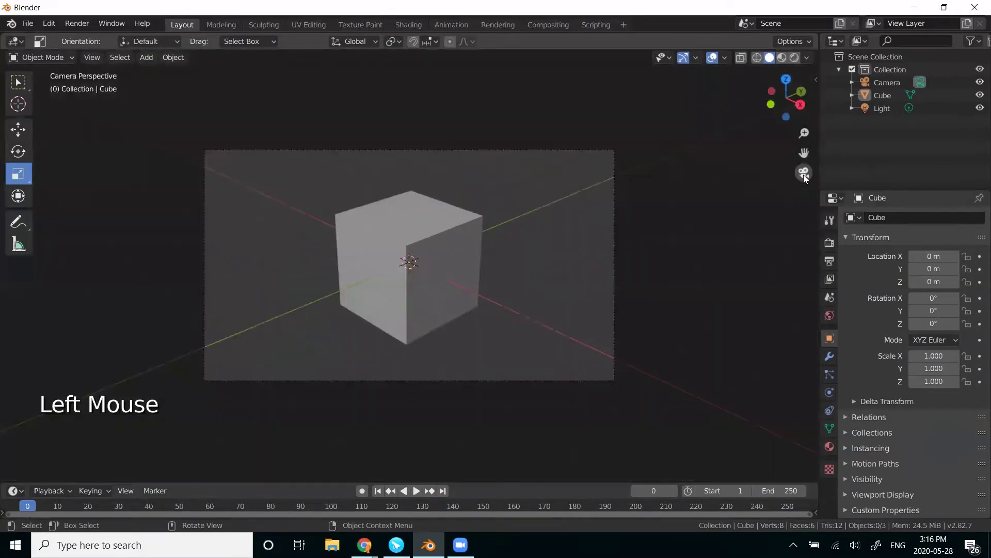
{"action": "left_click", "coordinate": [804, 175]}
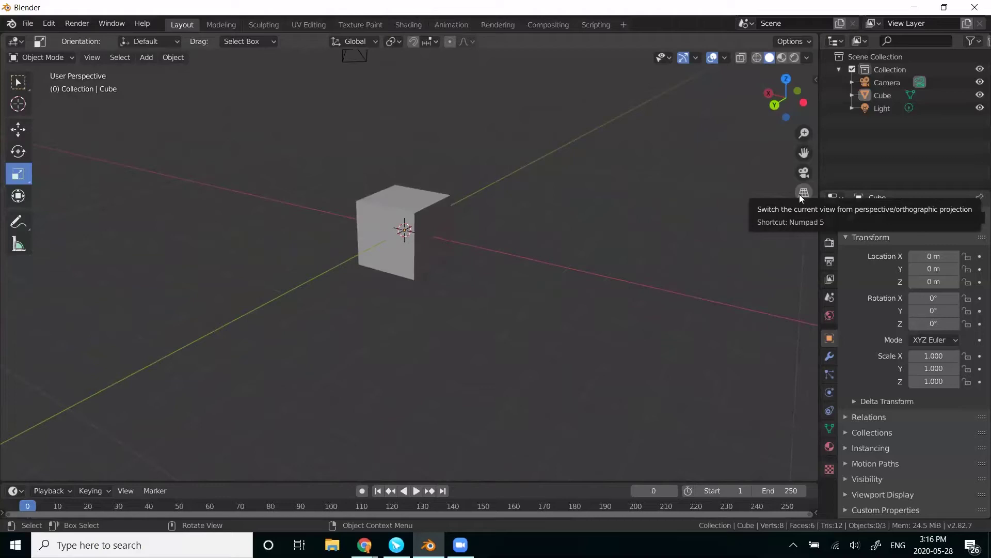
{"action": "left_click", "coordinate": [801, 196]}
{"action": "middle_click_drag", "start_coordinate": [593, 210], "coordinate": [789, 190]}
{"action": "left_click", "coordinate": [804, 192]}
Select the cube and activate the Select Box tool.
{"action": "middle_click_drag", "start_coordinate": [502, 208], "coordinate": [483, 212]}
{"action": "scroll", "coordinate": [483, 216], "scroll_direction": "up", "scroll_amount": 3}
{"action": "middle_click_drag", "start_coordinate": [512, 166], "coordinate": [406, 110], "text": "shift"}
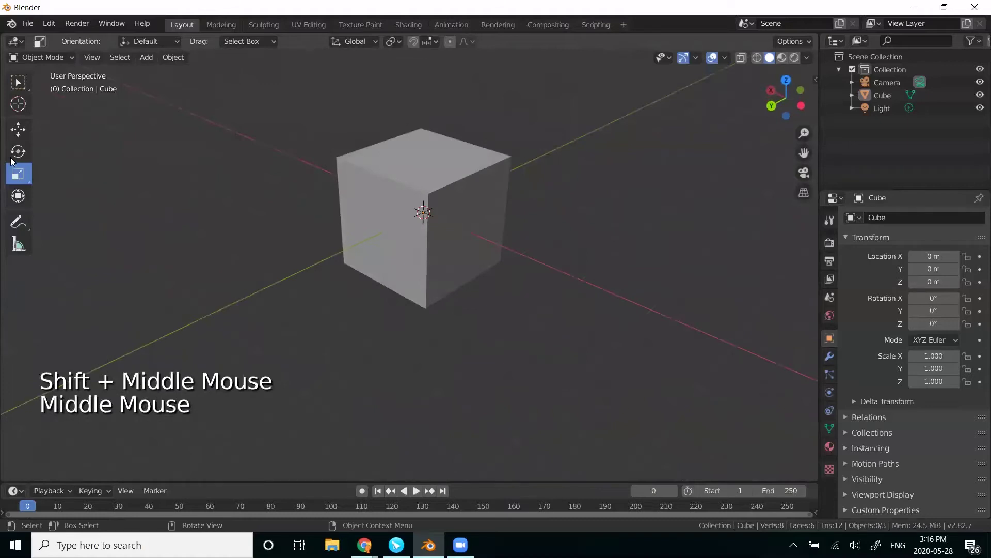
{"action": "middle_click_drag", "start_coordinate": [538, 139], "coordinate": [423, 156]}
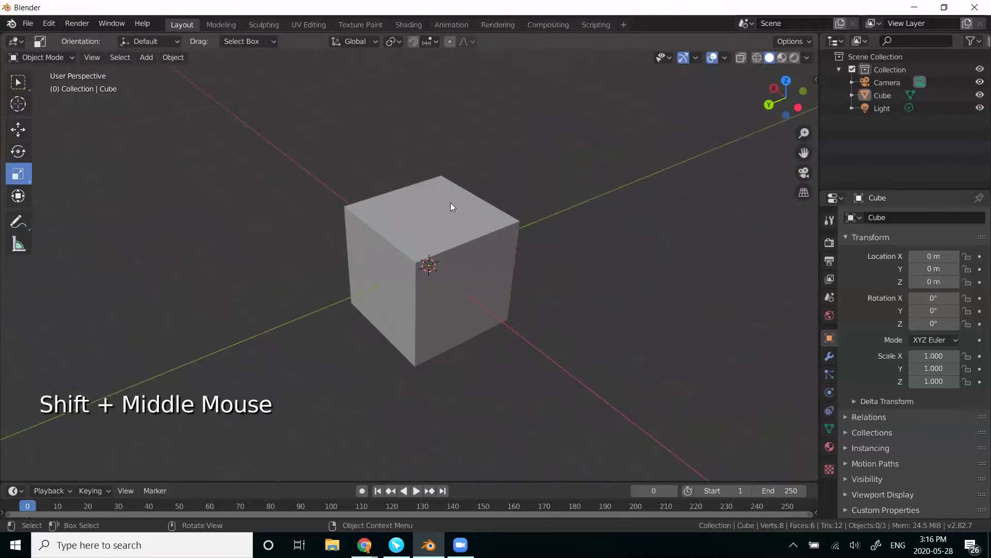
{"action": "left_click", "coordinate": [385, 216]}
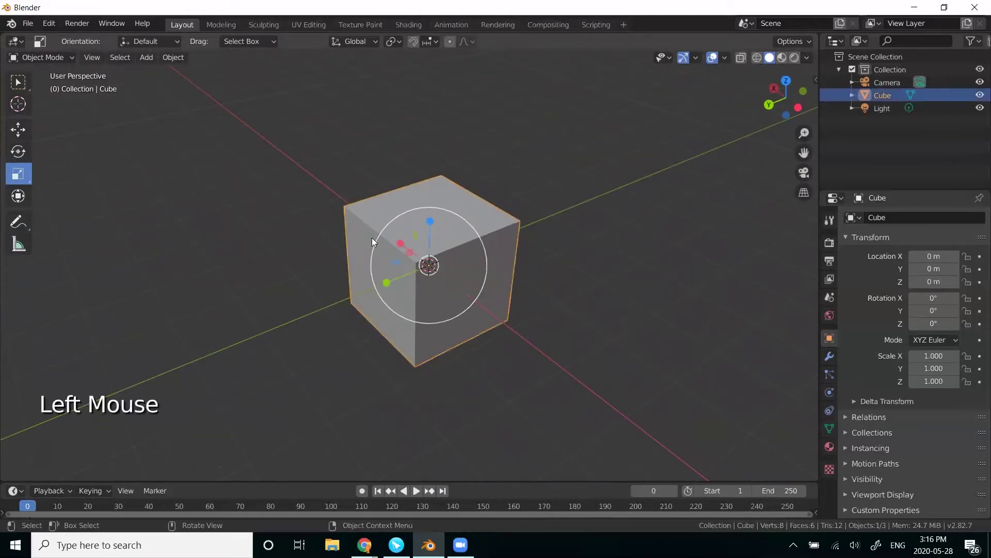
{"action": "left_click", "coordinate": [18, 82]}
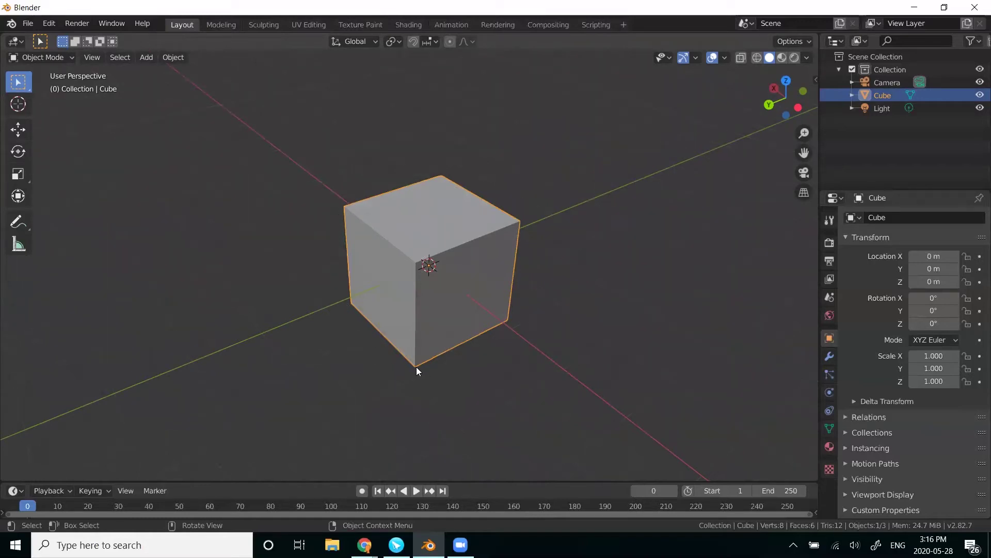
Cycle through the selection tool variants, such as Select Circle, and return to Select Box.
{"action": "middle_click_drag", "start_coordinate": [352, 238], "coordinate": [331, 312]}
{"action": "middle_click_drag", "start_coordinate": [536, 211], "coordinate": [454, 194]}
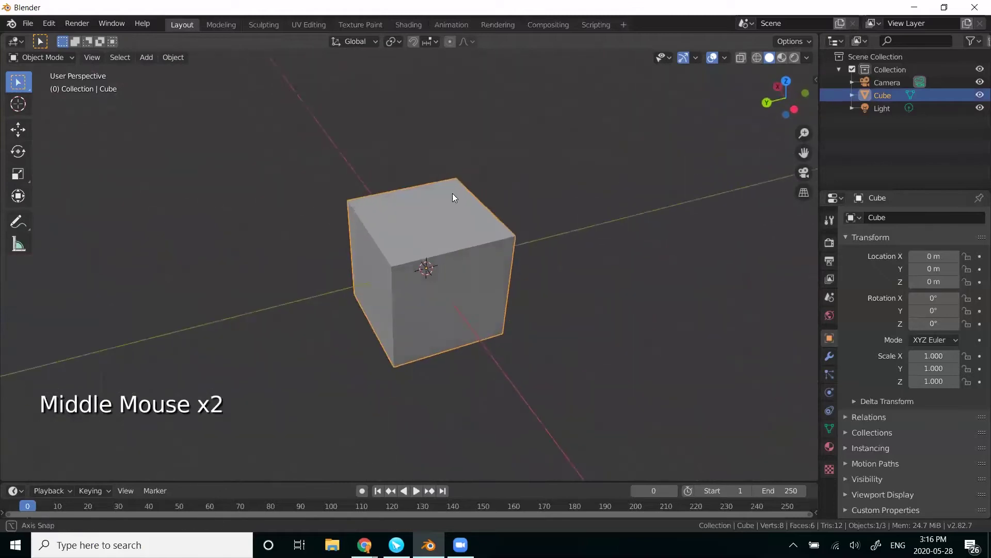
{"action": "scroll", "coordinate": [453, 193], "scroll_direction": "down", "scroll_amount": 4}
{"action": "scroll", "coordinate": [451, 193], "scroll_direction": "down", "scroll_amount": 1}
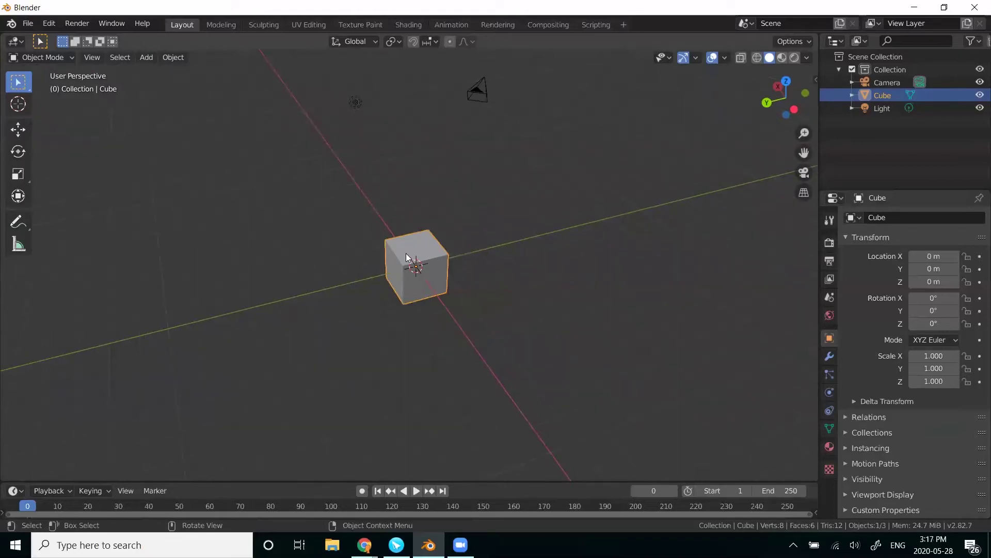
{"action": "key", "text": "w"}
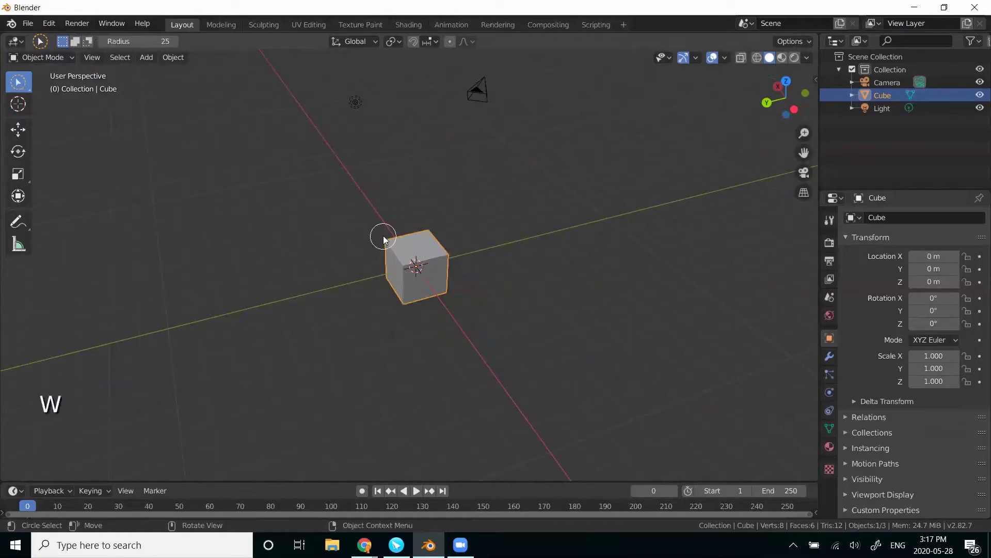
{"action": "key", "text": "w"}
{"action": "key", "text": "w"}
{"action": "key", "text": "w"}
{"action": "key", "text": "w"}
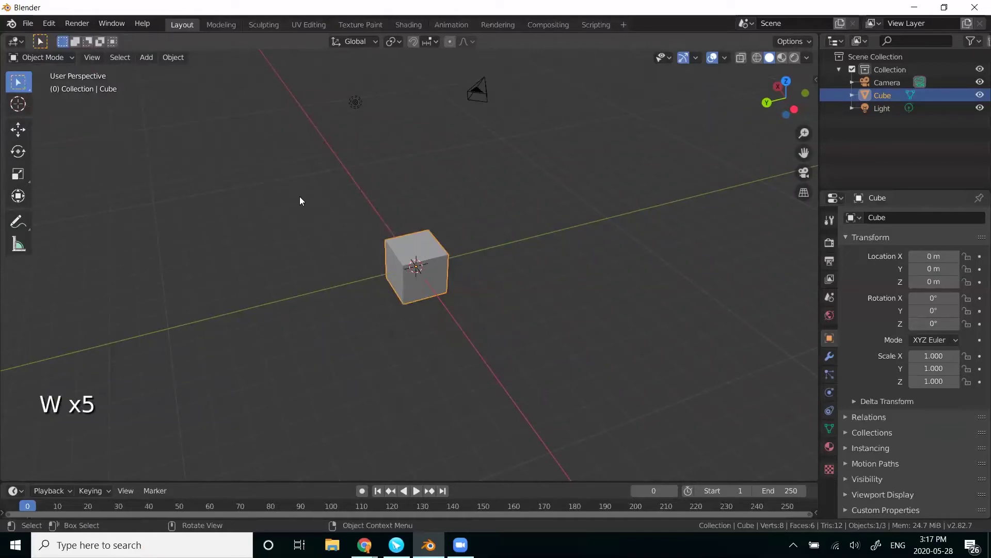
Move the cube about -33 m along the global Y axis.
{"action": "key", "text": "g"}
{"action": "key", "text": "y"}
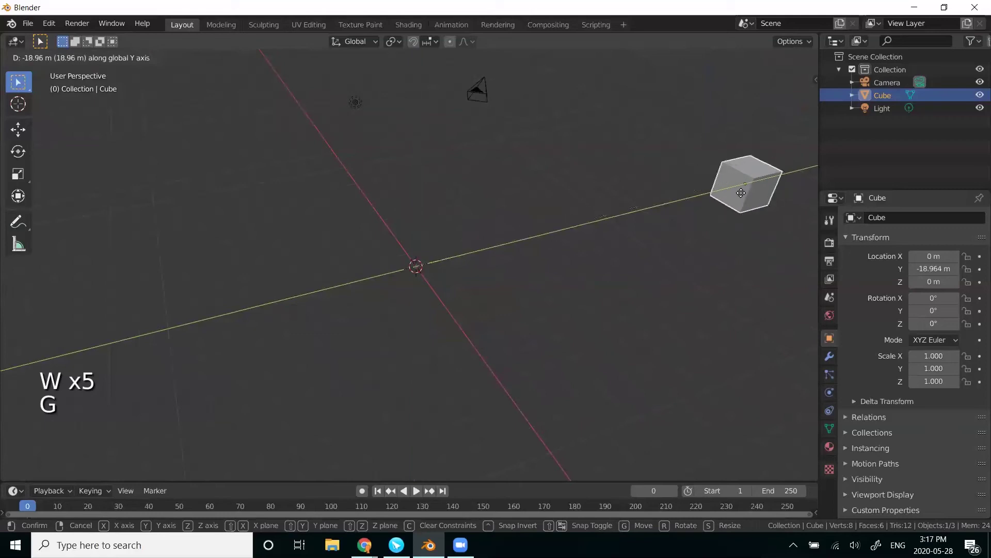
{"action": "left_click", "coordinate": [243, 239]}
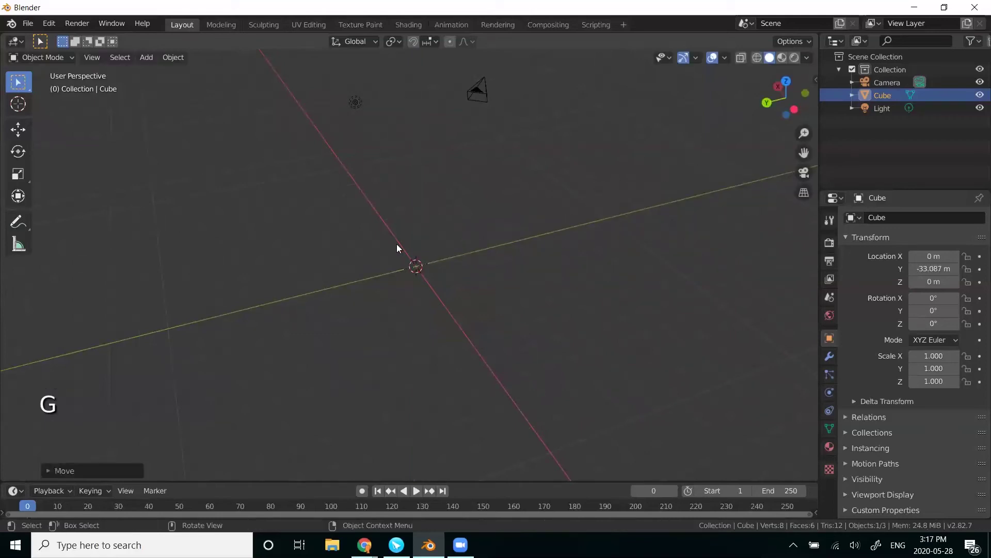
Locate the distant cube, select it, and frame it in the viewport.
{"action": "middle_click_drag", "start_coordinate": [599, 267], "coordinate": [512, 336]}
{"action": "scroll", "coordinate": [485, 325], "scroll_direction": "up", "scroll_amount": 5}
{"action": "left_click", "coordinate": [617, 225]}
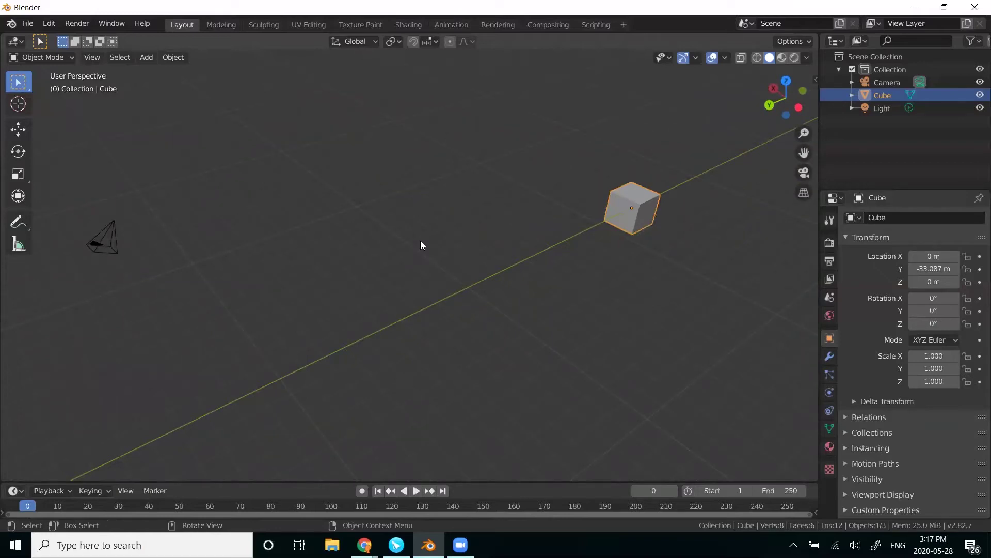
{"action": "key", "text": "KP_Decimal"}
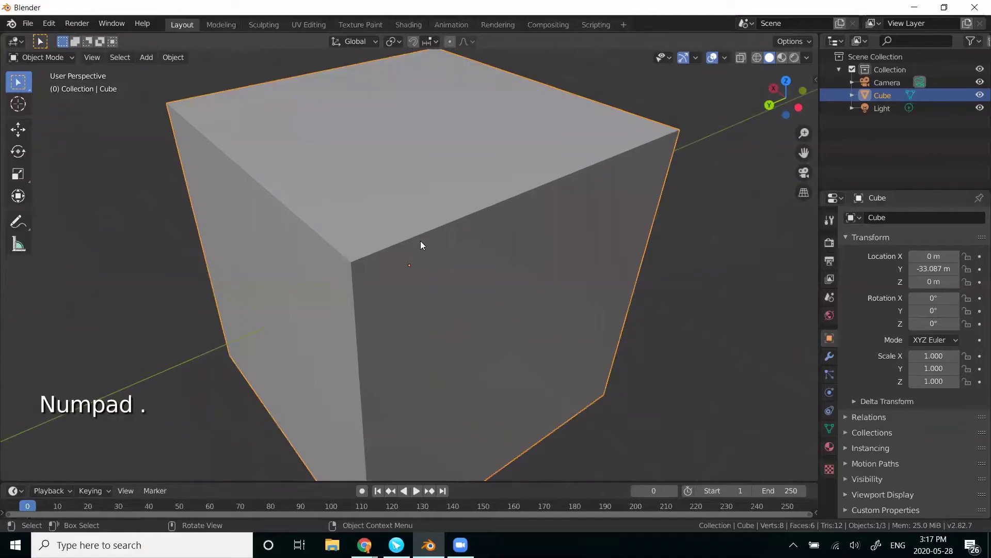
{"action": "scroll", "coordinate": [420, 242], "scroll_direction": "down", "scroll_amount": 6}
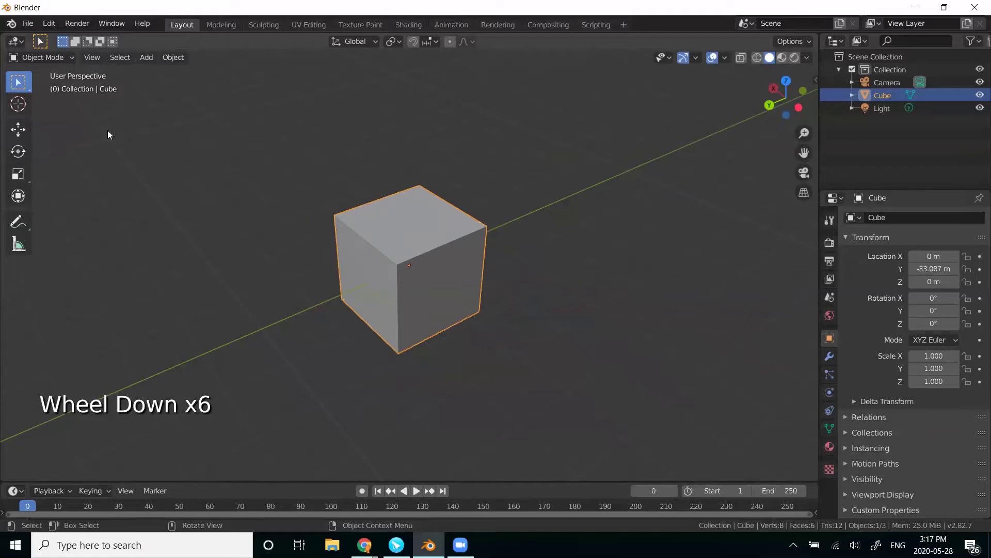
Pan away from the cube until it is out of sight, and bring it back with Frame Selected.
{"action": "middle_click_drag", "start_coordinate": [168, 313], "coordinate": [706, 160], "text": "shift"}
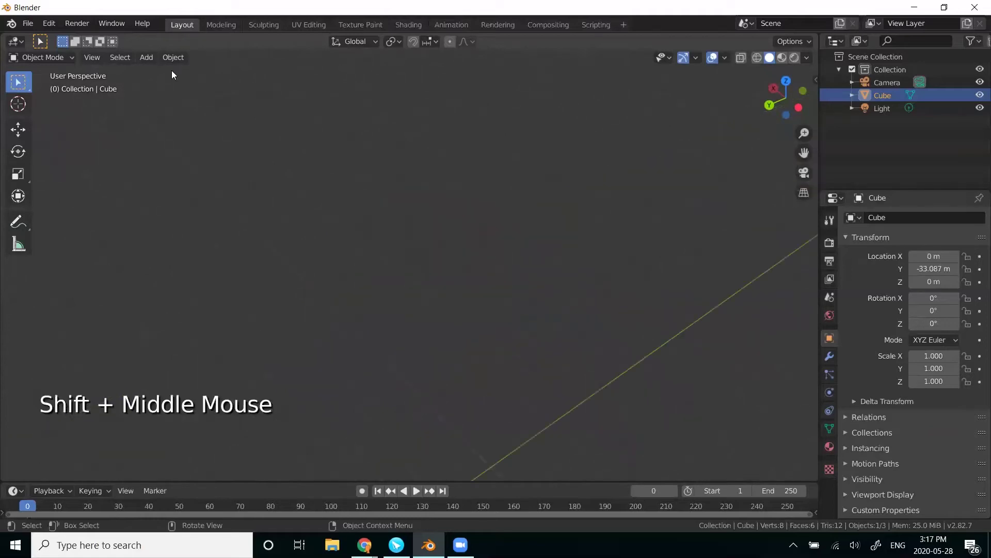
{"action": "left_click", "coordinate": [92, 57]}
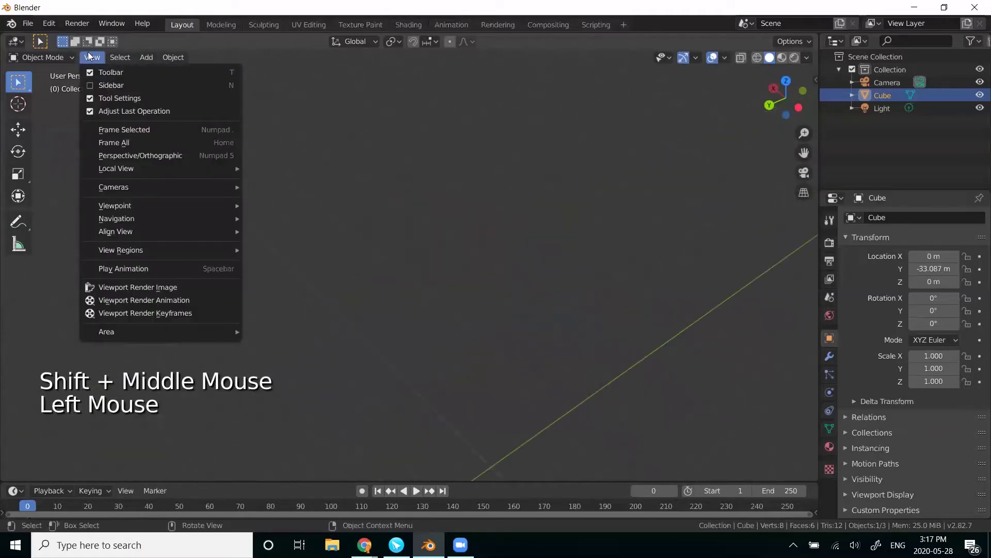
{"action": "left_click", "coordinate": [132, 133]}
{"action": "scroll", "coordinate": [263, 265], "scroll_direction": "down", "scroll_amount": 2}
{"action": "scroll", "coordinate": [263, 265], "scroll_direction": "down", "scroll_amount": 6}
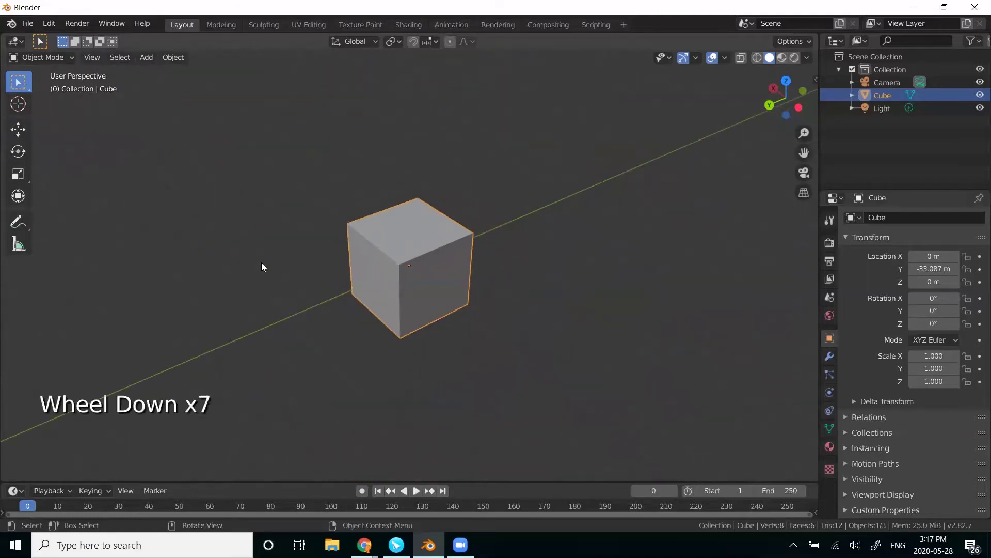
Undo the cube's move along the Y axis and frame the cube at the world origin.
{"action": "key", "text": "ctrl+z"}
{"action": "key", "text": "ctrl+z"}
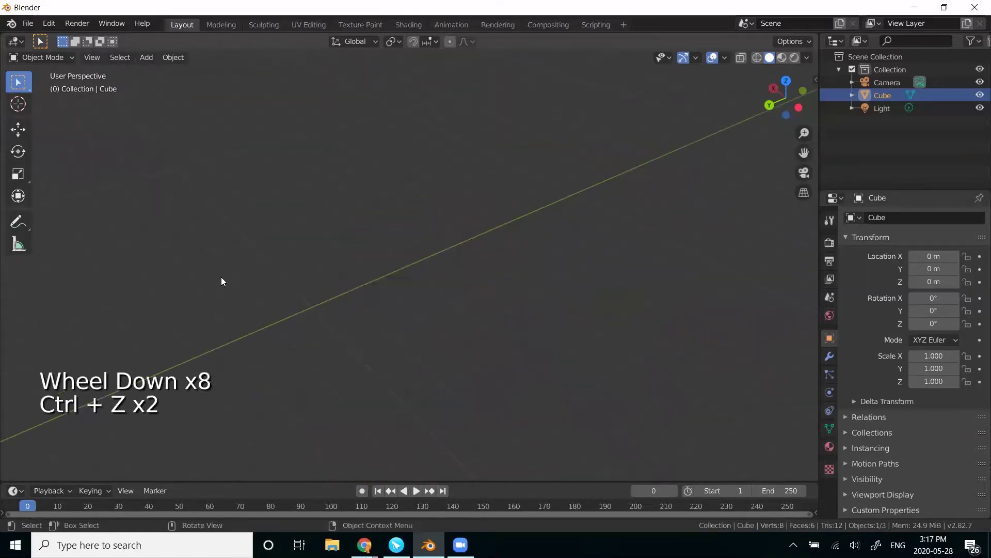
{"action": "key", "text": "KP_Decimal"}
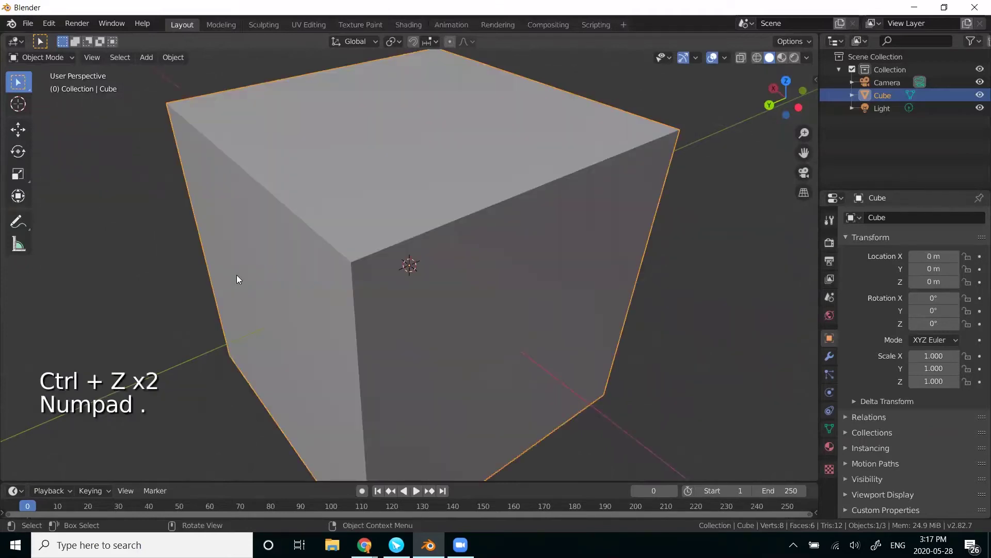
{"action": "scroll", "coordinate": [236, 279], "scroll_direction": "down", "scroll_amount": 9}
{"action": "scroll", "coordinate": [317, 288], "scroll_direction": "up", "scroll_amount": 1}
{"action": "middle_click_drag", "start_coordinate": [317, 288], "coordinate": [333, 225]}
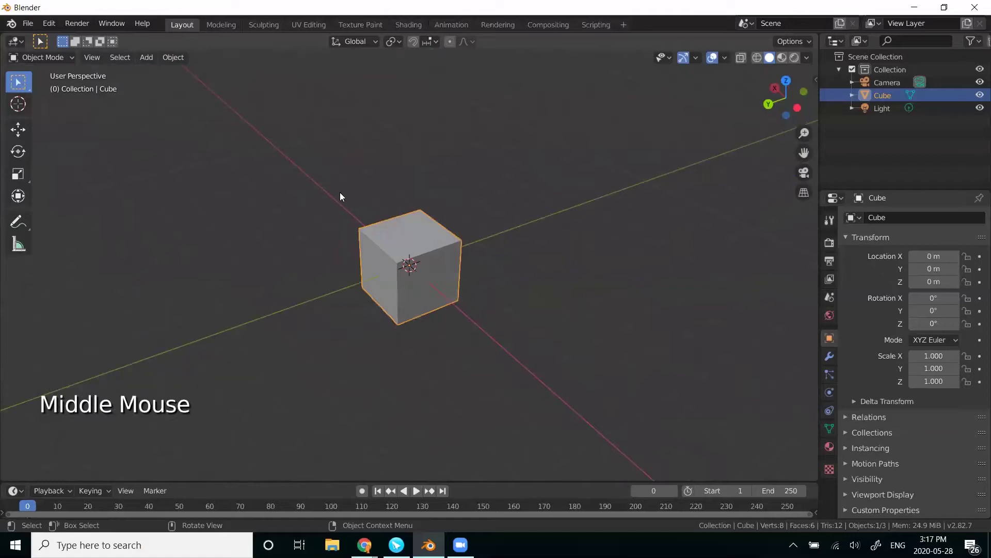
Try moving the cube along the Y axis with the Move tool's gizmo, and undo the move.
{"action": "left_click", "coordinate": [23, 129]}
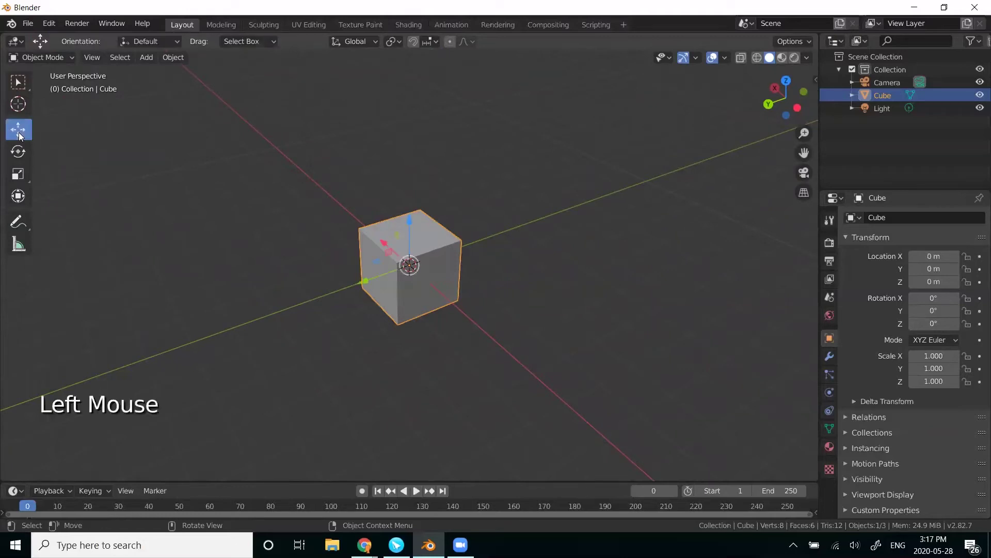
{"action": "left_click_drag", "start_coordinate": [385, 274], "coordinate": [346, 289]}
{"action": "key", "text": "ctrl+z"}
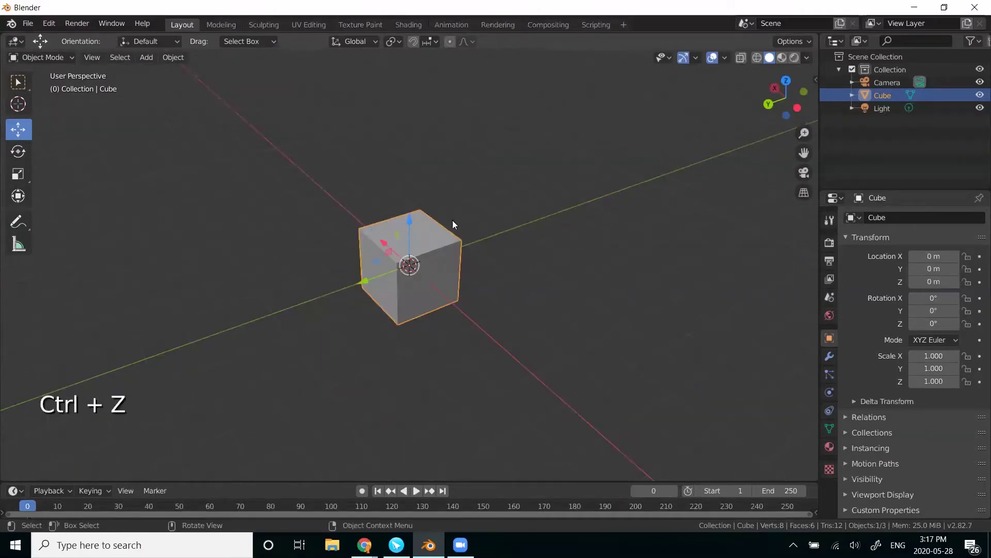
Try moving the cube freely and constrained to the Y, X and Z axes, and cancel the move.
{"action": "key", "text": "g"}
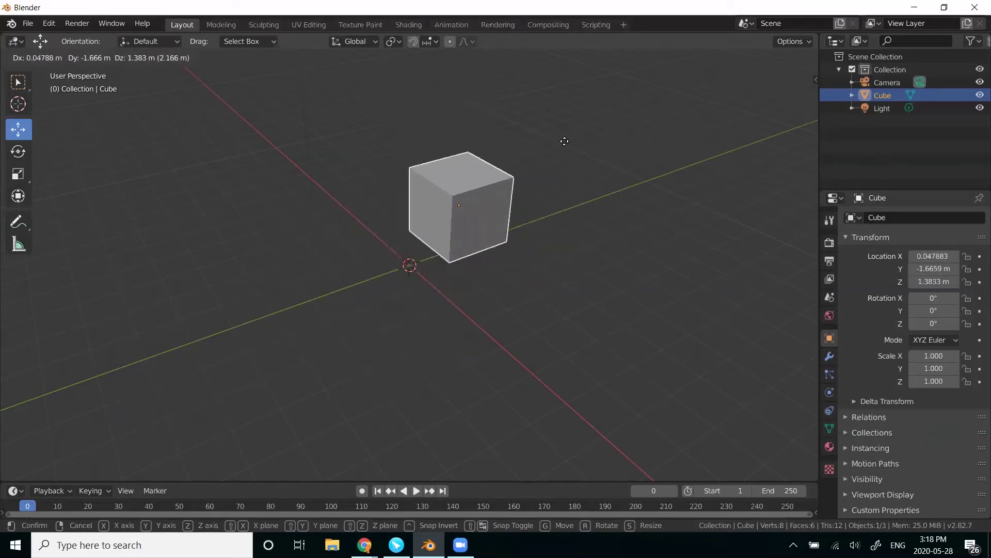
{"action": "key", "text": "y"}
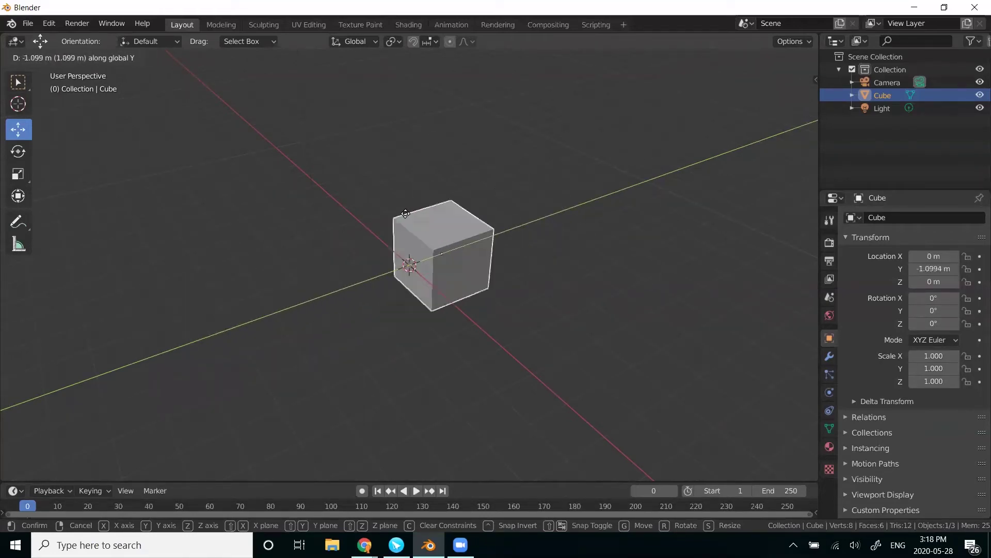
{"action": "key", "text": "x"}
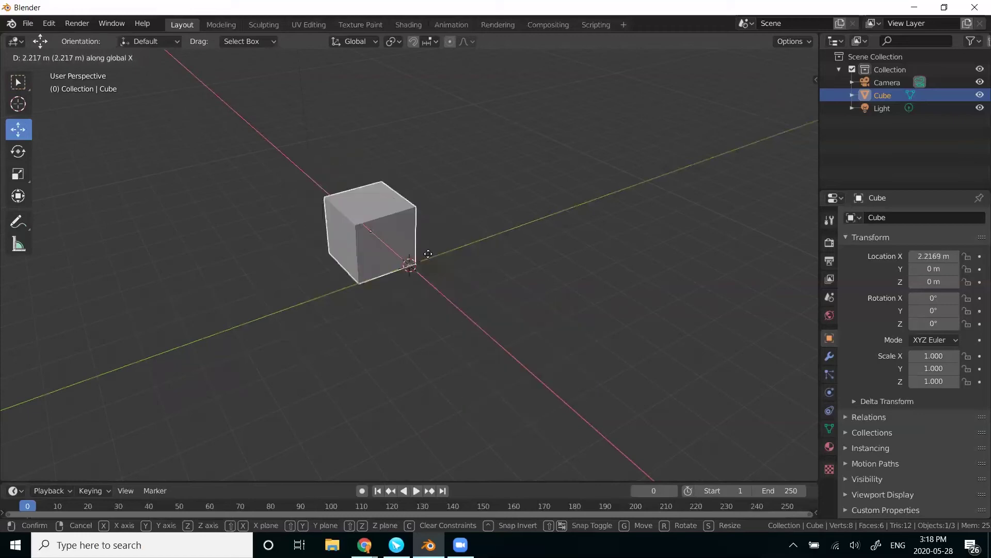
{"action": "key", "text": "z"}
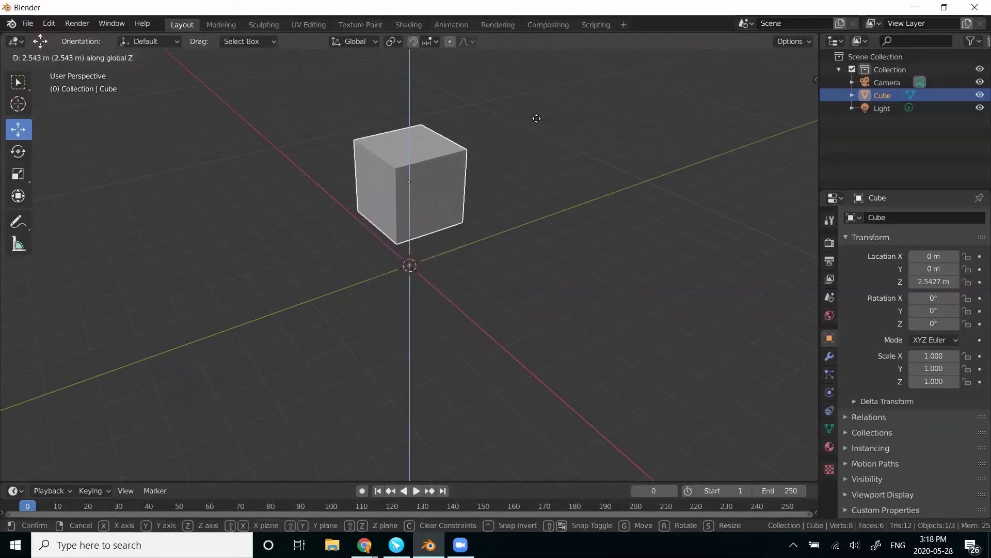
{"action": "key", "text": "Escape"}
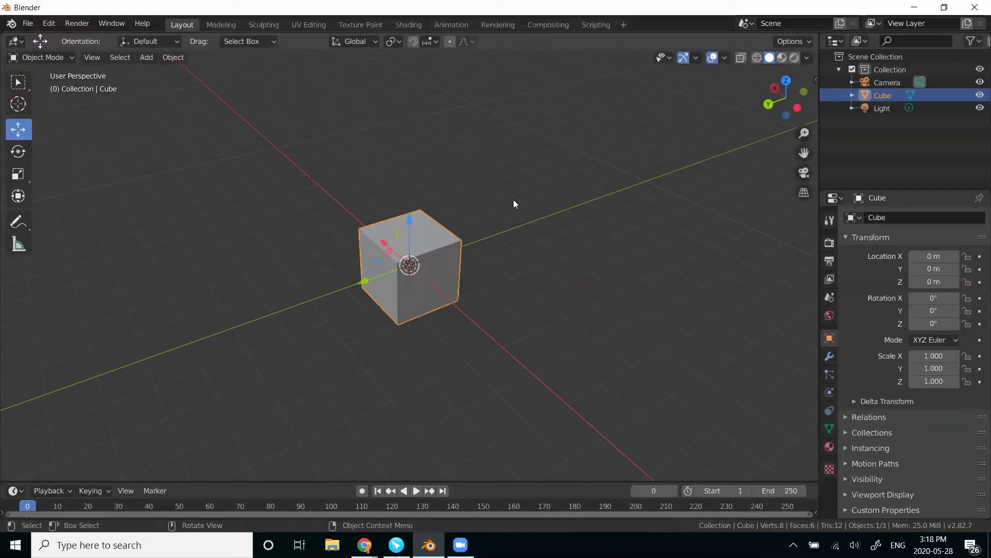
Move the cube freely to about X -0.58 m, Y -3.69 m, Z 2.21 m, undo it, and try another free move.
{"action": "key", "text": "g"}
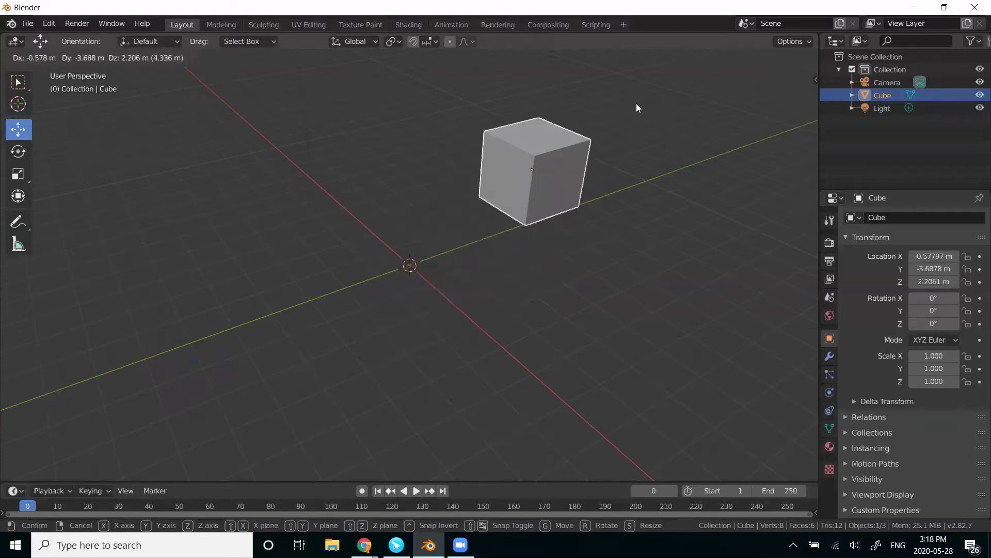
{"action": "left_click", "coordinate": [637, 106]}
{"action": "middle_click_drag", "start_coordinate": [540, 205], "coordinate": [472, 254]}
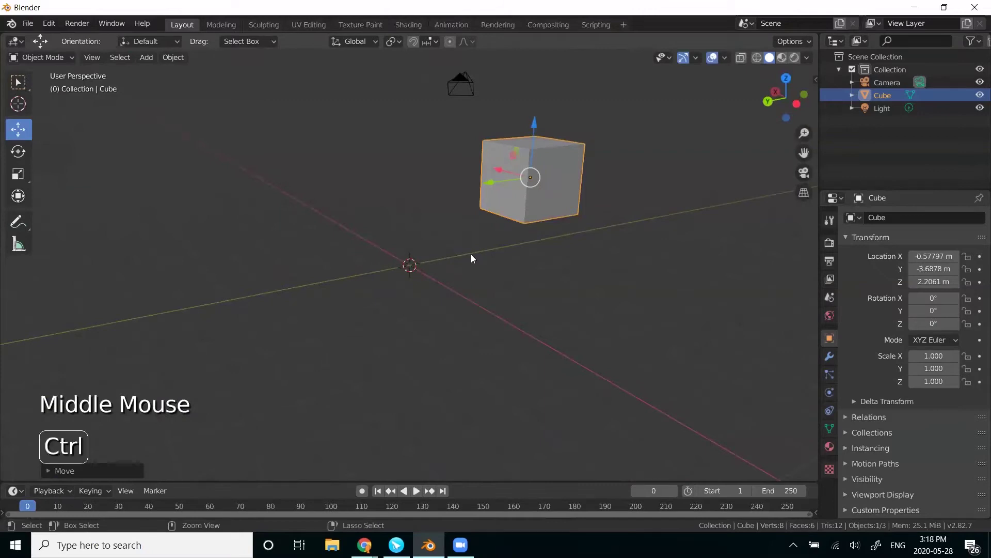
{"action": "key", "text": "ctrl+z"}
{"action": "middle_click_drag", "start_coordinate": [494, 188], "coordinate": [456, 220]}
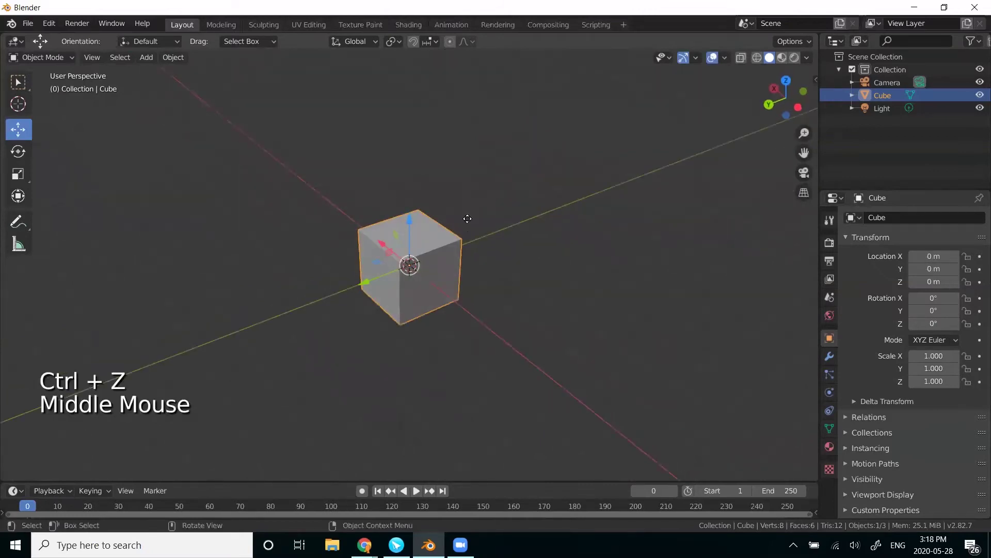
{"action": "key", "text": "g"}
{"action": "middle_click_drag", "start_coordinate": [531, 144], "coordinate": [631, 162]}
{"action": "key", "text": "Escape"}
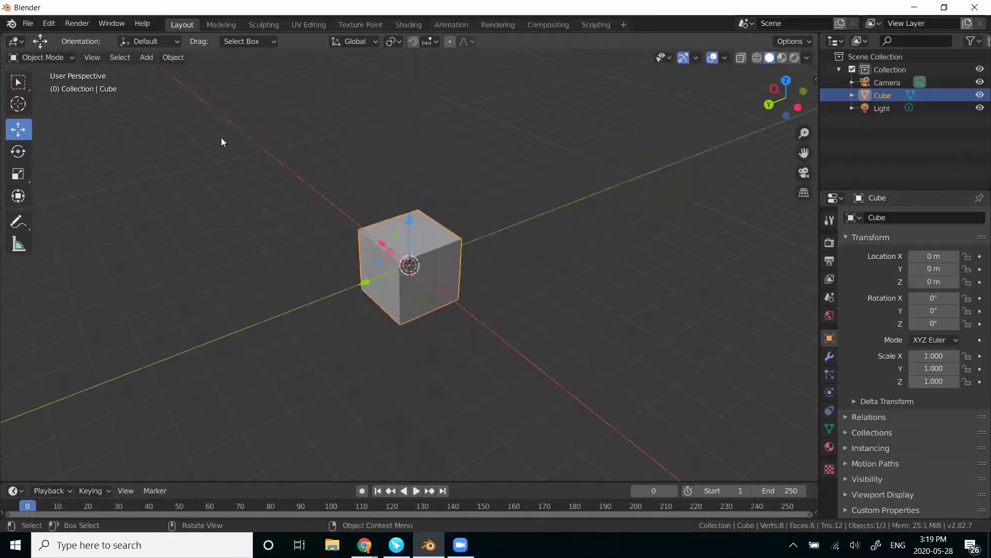
Try rotating the cube about the Y axis with the Rotate tool's gizmo, and undo the rotation.
{"action": "left_click", "coordinate": [20, 153]}
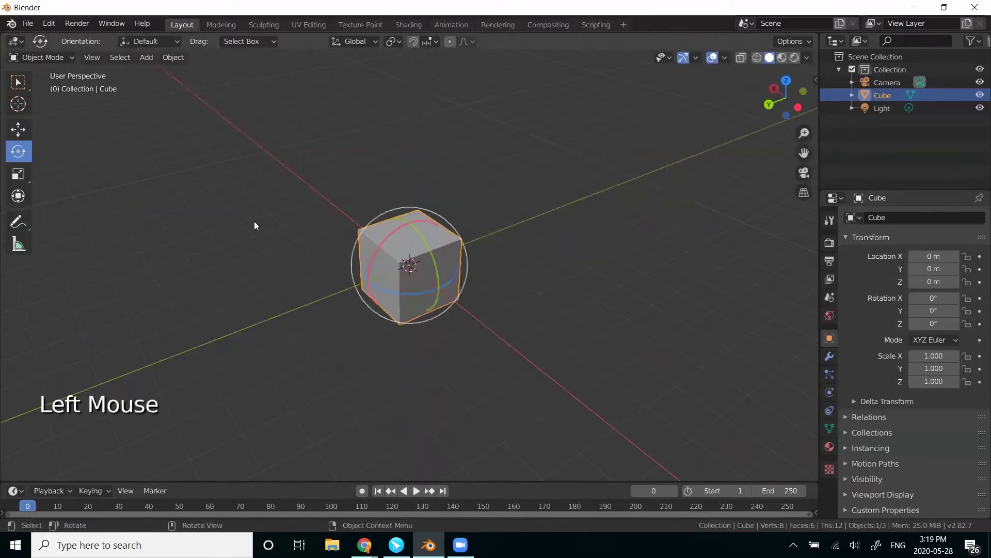
{"action": "middle_click_drag", "start_coordinate": [287, 290], "coordinate": [400, 244]}
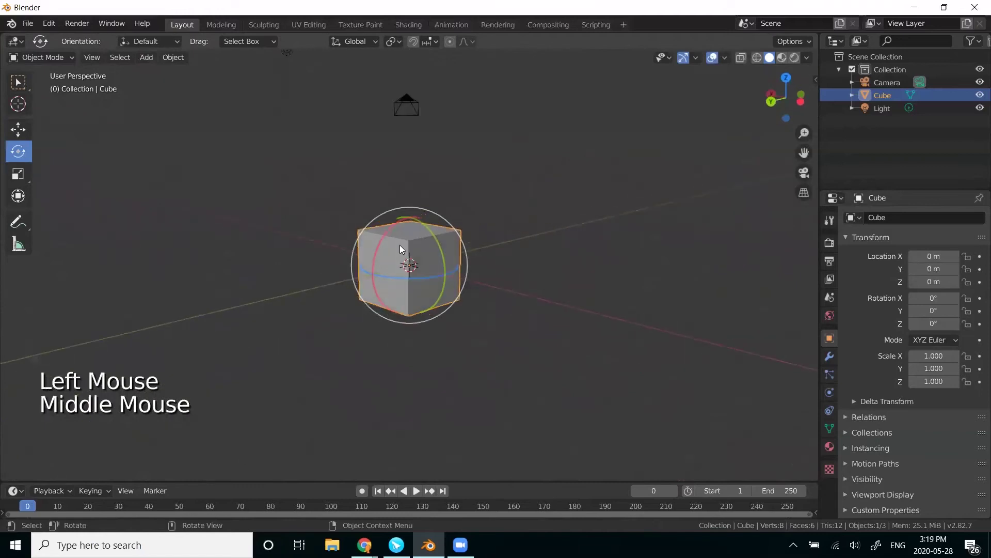
{"action": "mouse_move", "coordinate": [440, 251]}
{"action": "left_mouse_down"}
{"action": "mouse_move", "coordinate": [424, 264]}
{"action": "mouse_move", "coordinate": [438, 263]}
{"action": "left_mouse_up"}
{"action": "key", "text": "ctrl+z"}
{"action": "middle_click_drag", "start_coordinate": [517, 139], "coordinate": [433, 204]}
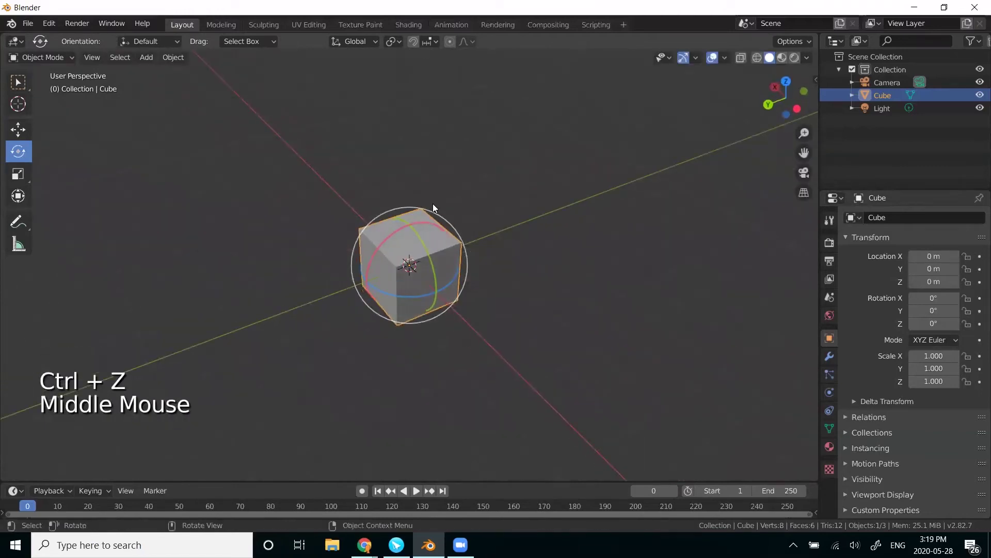
Try rotating the cube freely and constrained to the Z, X and Y axes, and cancel the rotation.
{"action": "key", "text": "r"}
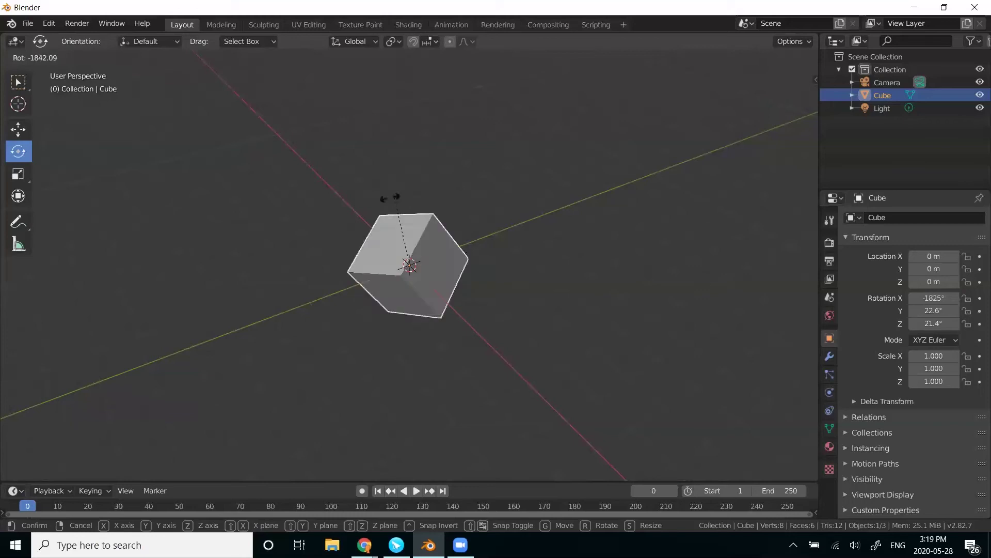
{"action": "key", "text": "z"}
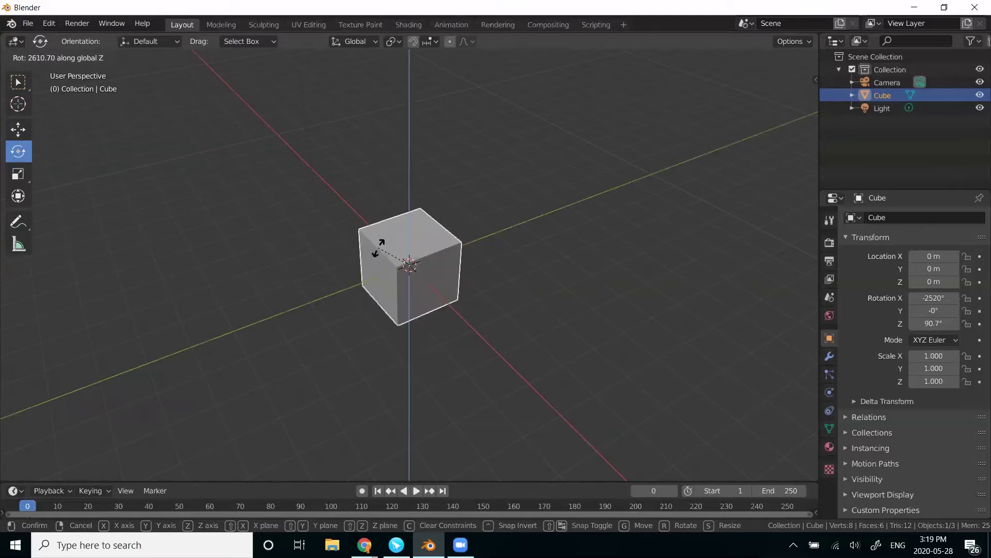
{"action": "key", "text": "x"}
{"action": "key", "text": "z"}
{"action": "key", "text": "y"}
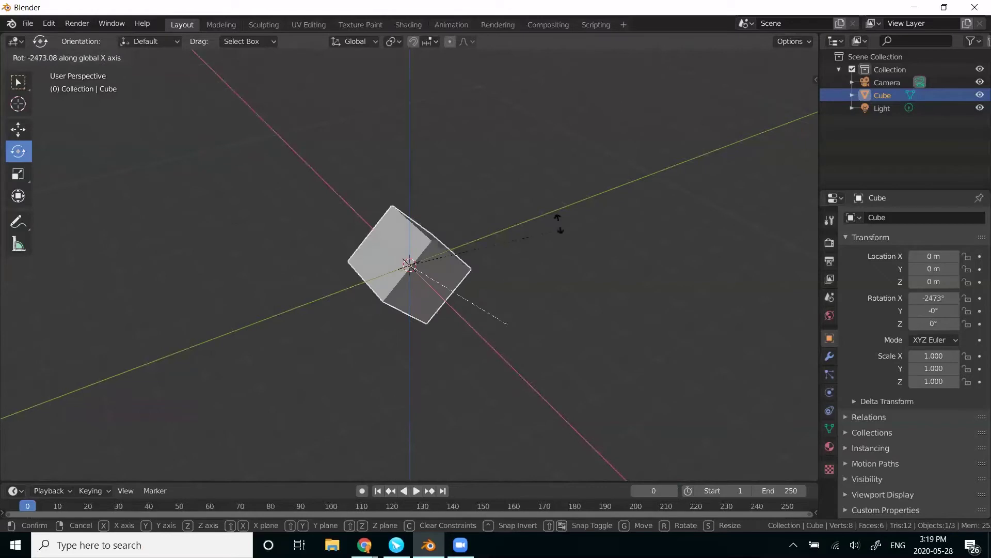
{"action": "key", "text": "x"}
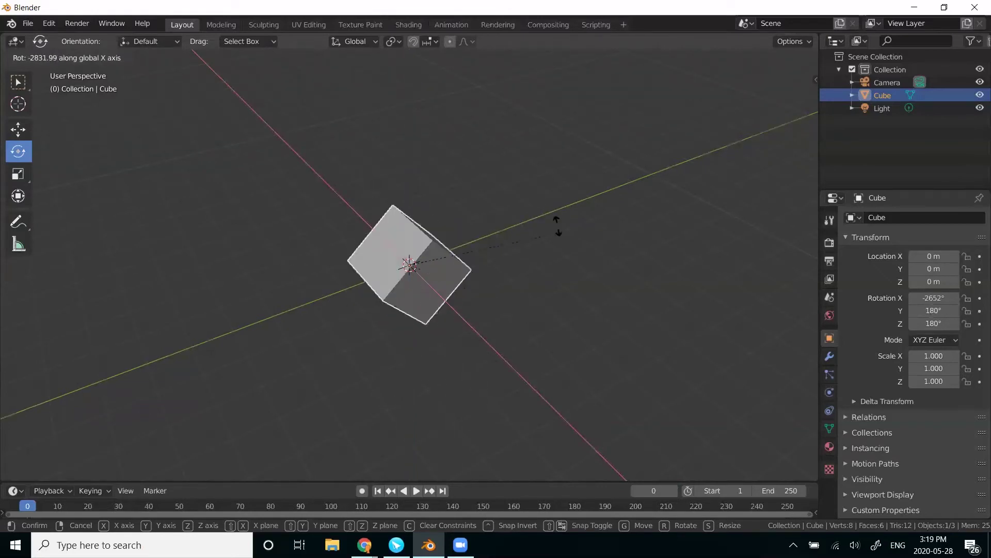
{"action": "key", "text": "Escape"}
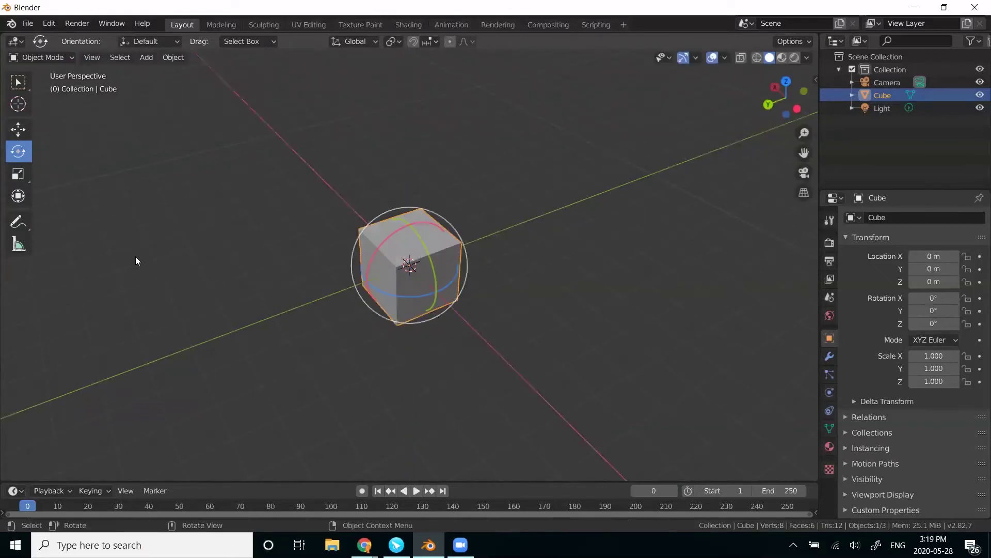
Scale the cube with the Scale tool's gizmo to about 1.57 in X, 1.64 in Y and 1.19 in Z.
{"action": "left_click", "coordinate": [18, 175]}
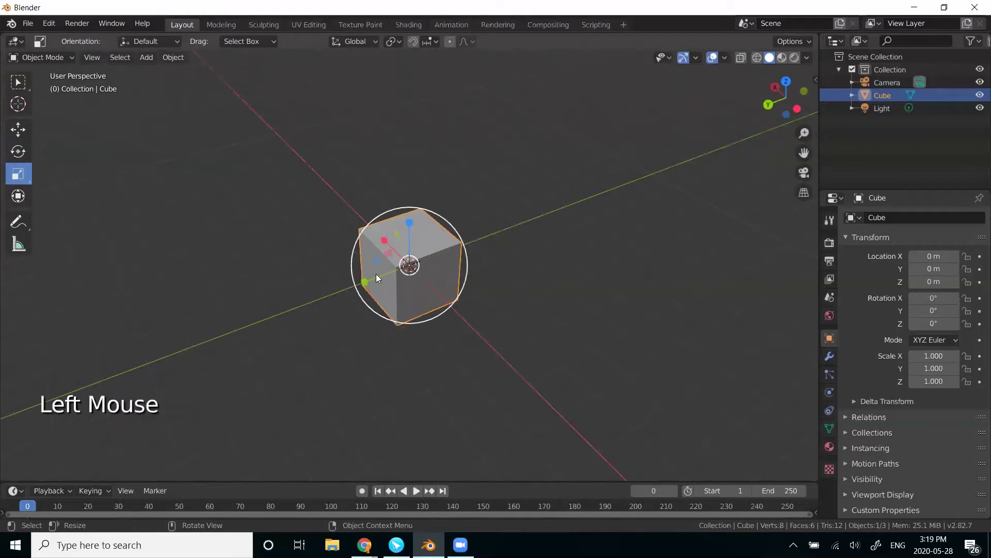
{"action": "left_click", "coordinate": [408, 270]}
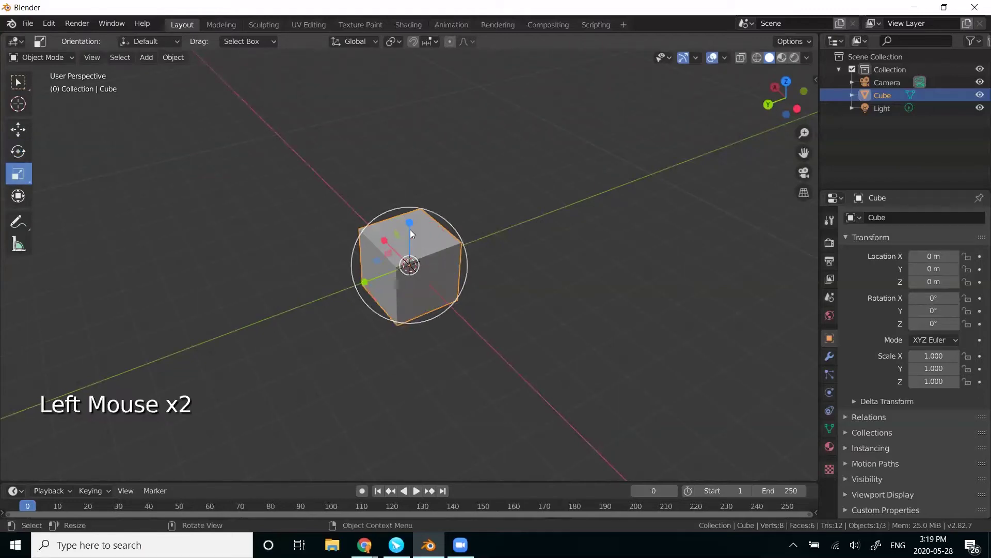
{"action": "left_click_drag", "start_coordinate": [380, 259], "coordinate": [359, 284]}
{"action": "mouse_move", "coordinate": [408, 226]}
{"action": "left_mouse_down"}
{"action": "mouse_move", "coordinate": [407, 213]}
{"action": "mouse_move", "coordinate": [408, 221]}
{"action": "left_mouse_up"}
Try scaling the cube uniformly and constrained to the X, Z and Y axes, and cancel the scaling.
{"action": "key", "text": "s"}
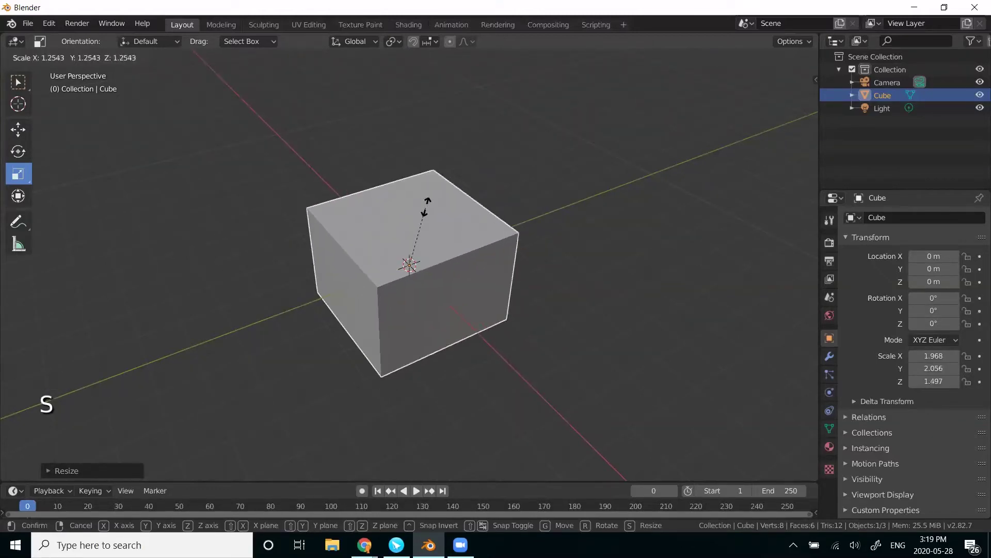
{"action": "key", "text": "x"}
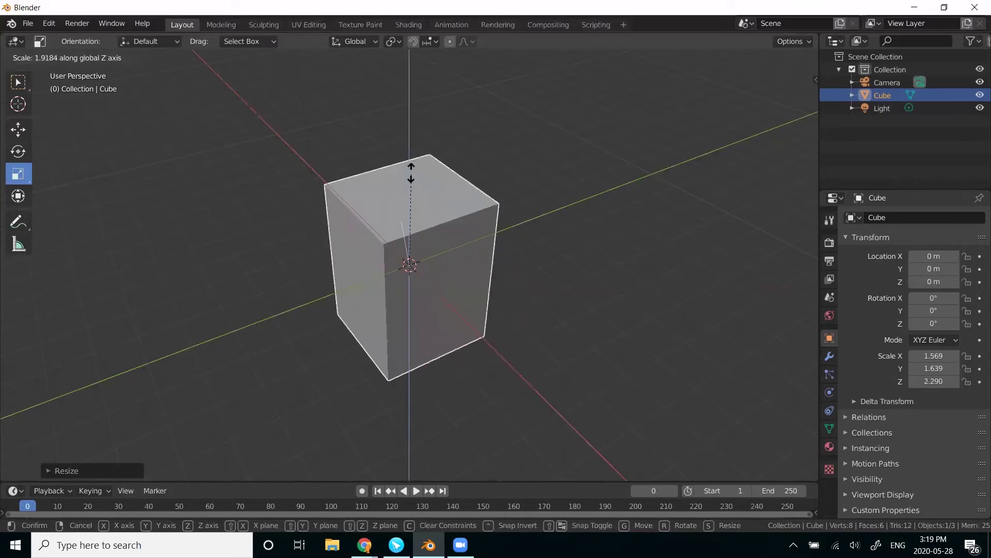
{"action": "key", "text": "z"}
{"action": "key", "text": "y"}
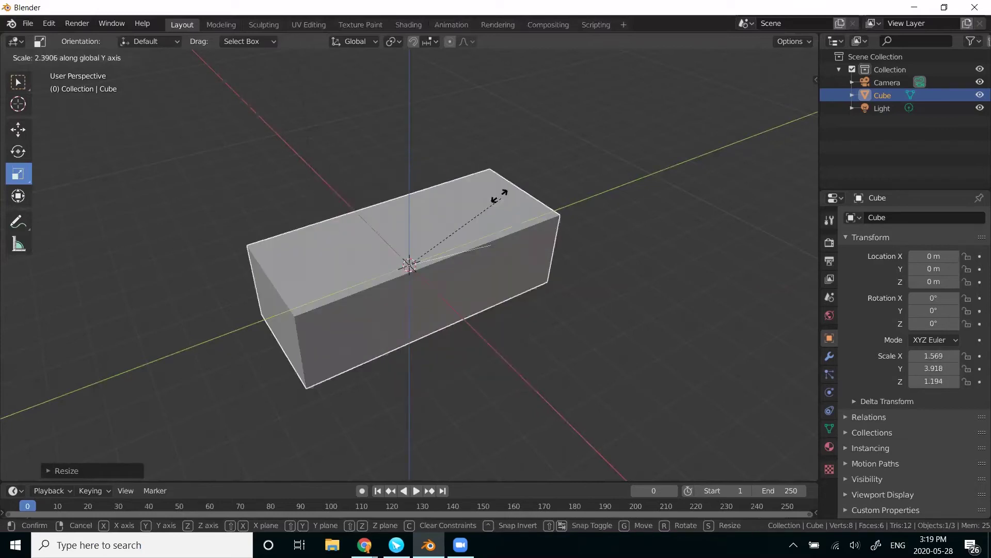
{"action": "key", "text": "Escape"}
Undo the cube's earlier gizmo scalings on all three axes.
{"action": "key", "text": "ctrl+z"}
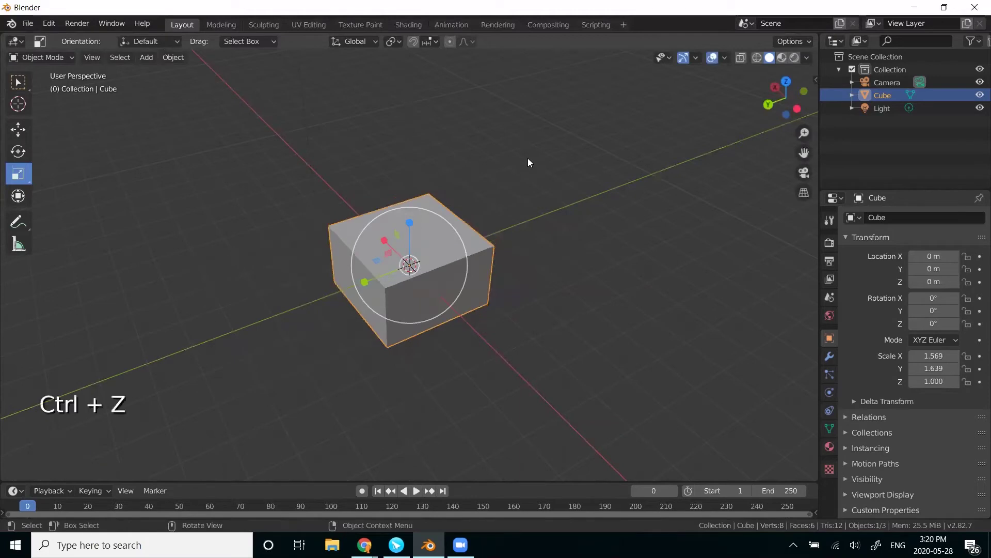
{"action": "key", "text": "ctrl+z"}
{"action": "key", "text": "ctrl+z"}
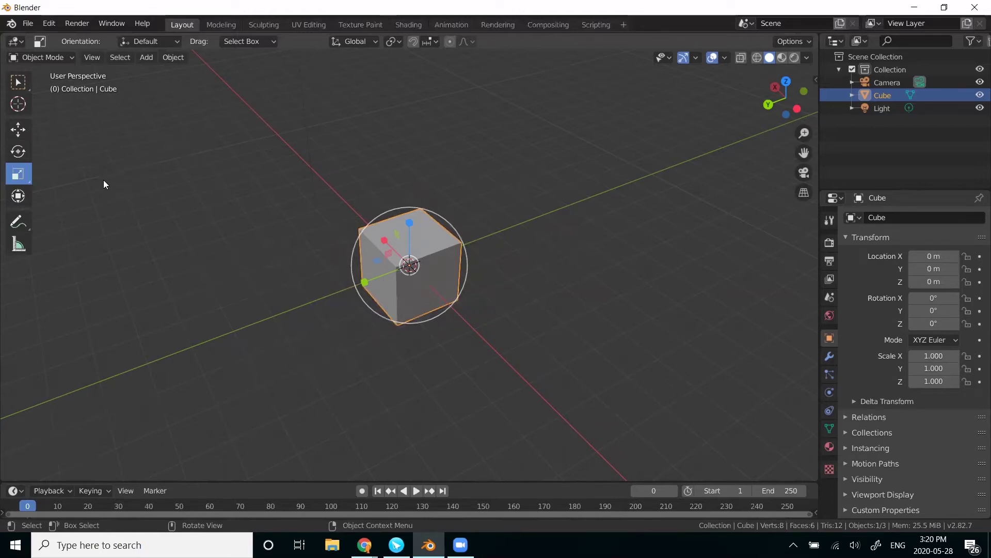
With the Transform tool's gizmo, move the cube to about Y -1.28 m, rotate it about 50.4° around Y, and scale it to about X 1.32, Z 1.445.
{"action": "left_click", "coordinate": [19, 197]}
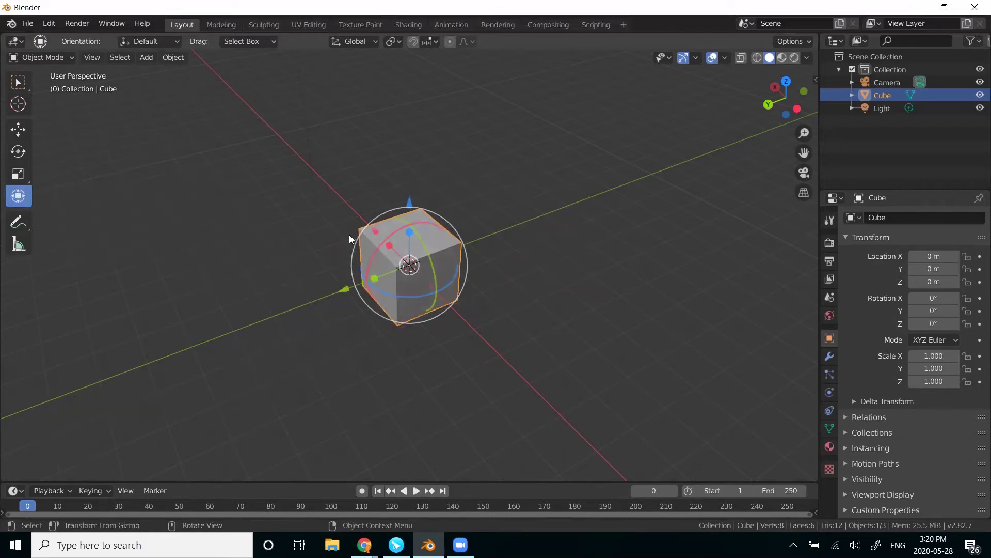
{"action": "scroll", "coordinate": [349, 239], "scroll_direction": "up", "scroll_amount": 3}
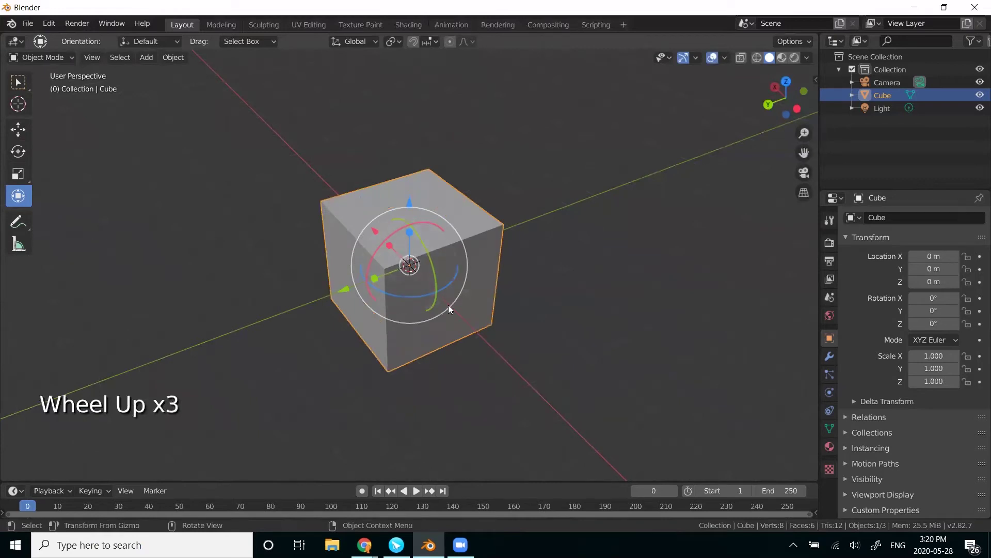
{"action": "left_click_drag", "start_coordinate": [343, 289], "coordinate": [377, 307]}
{"action": "left_click_drag", "start_coordinate": [460, 197], "coordinate": [304, 216]}
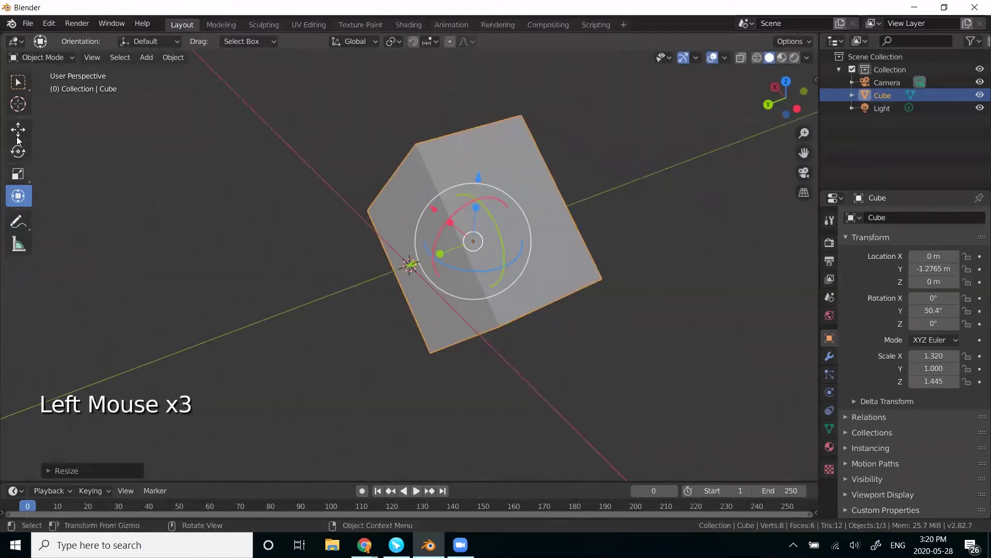
Try a free move, rotation and scaling of the cube while the Transform tool is active, cancelling each one.
{"action": "scroll", "coordinate": [322, 275], "scroll_direction": "down", "scroll_amount": 4}
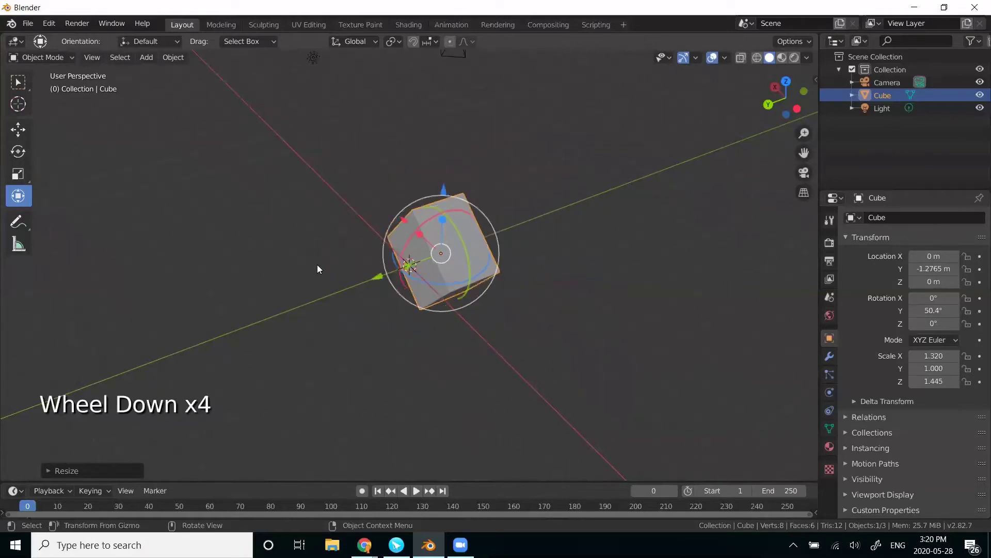
{"action": "key", "text": "g"}
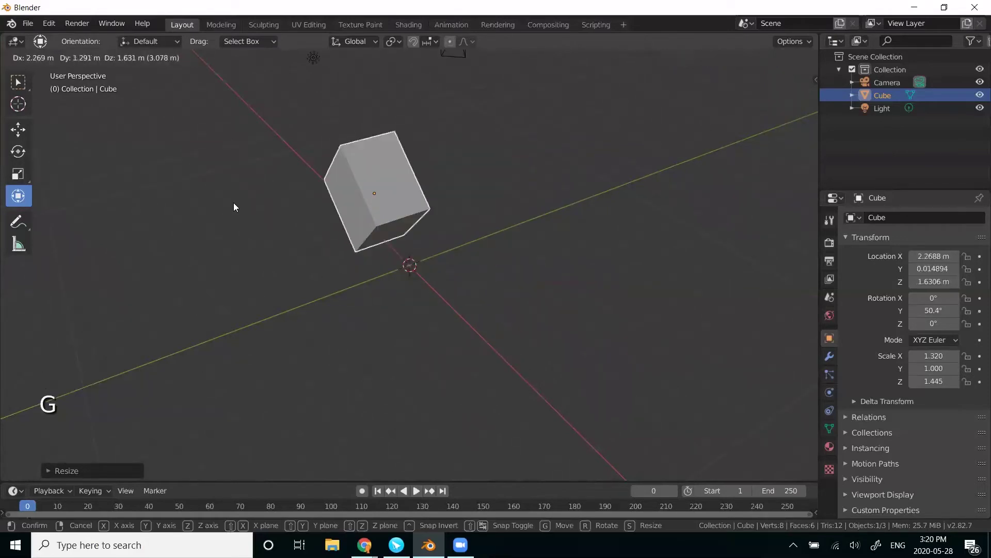
{"action": "key", "text": "r"}
{"action": "key", "text": "Escape"}
{"action": "key", "text": "s"}
{"action": "key", "text": "Escape"}
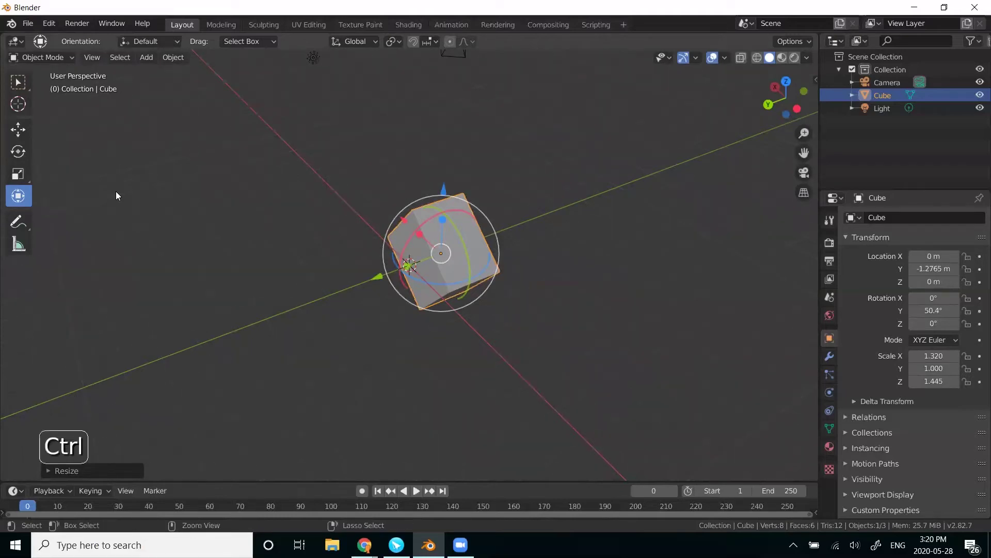
Undo the cube's Transform gizmo move, rotation and scalings, and return to the box selection tool.
{"action": "key", "text": "ctrl+z"}
{"action": "key", "text": "ctrl+z"}
{"action": "key", "text": "ctrl+z"}
{"action": "key", "text": "ctrl+z"}
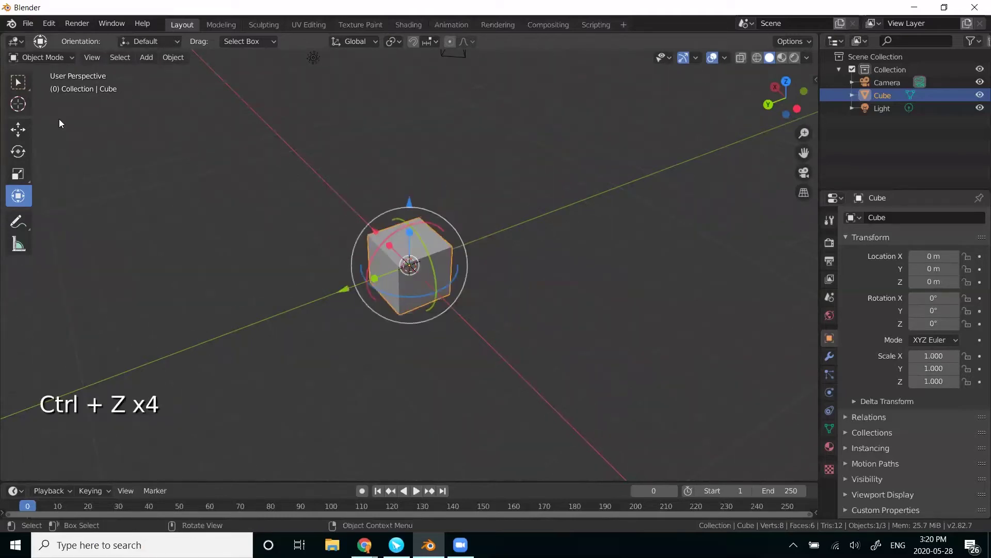
{"action": "left_click", "coordinate": [19, 85]}
{"action": "middle_click_drag", "start_coordinate": [227, 250], "coordinate": [317, 263]}
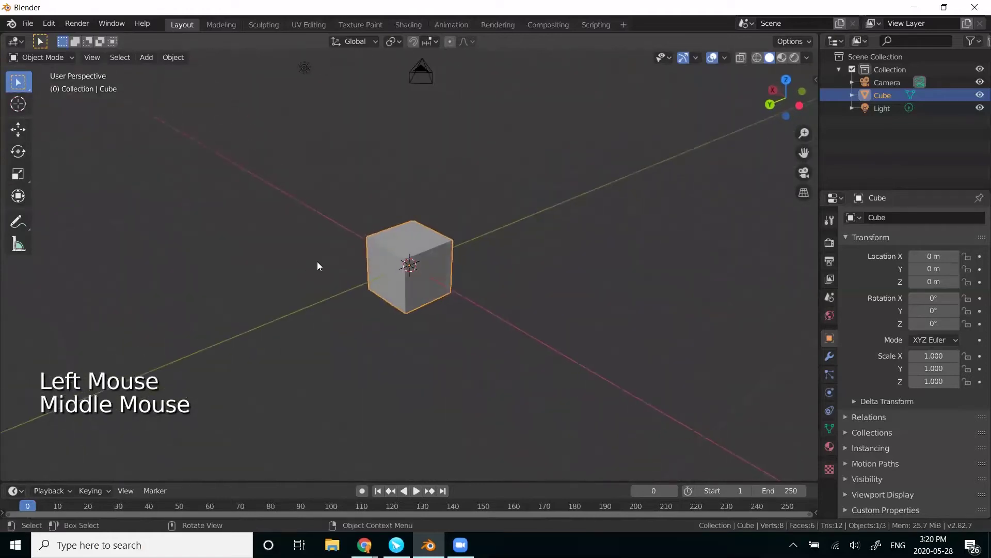
{"action": "scroll", "coordinate": [316, 262], "scroll_direction": "up", "scroll_amount": 4}
{"action": "scroll", "coordinate": [315, 259], "scroll_direction": "down", "scroll_amount": 4}
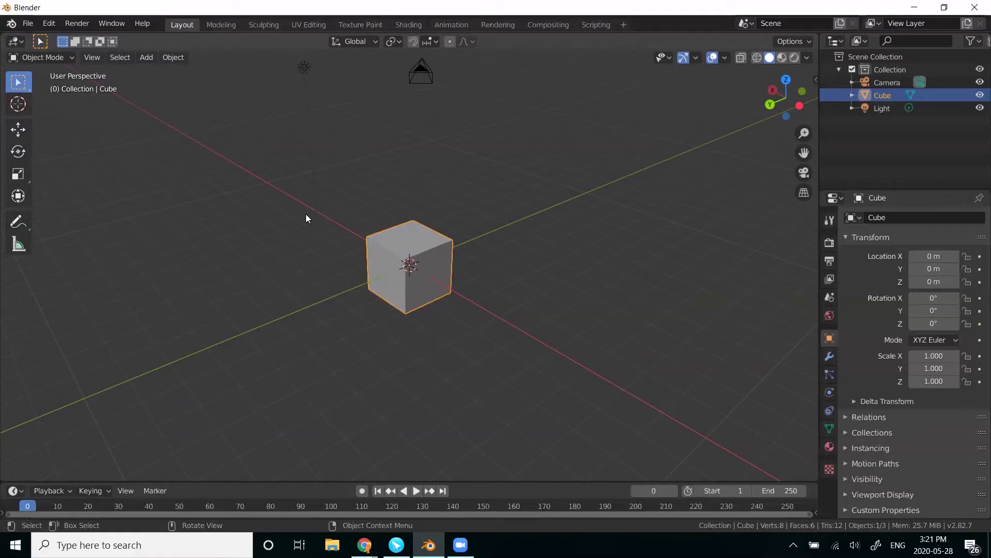
Delete the default cube, undo the deletion, and delete it again.
{"action": "middle_click_drag", "start_coordinate": [344, 219], "coordinate": [324, 224]}
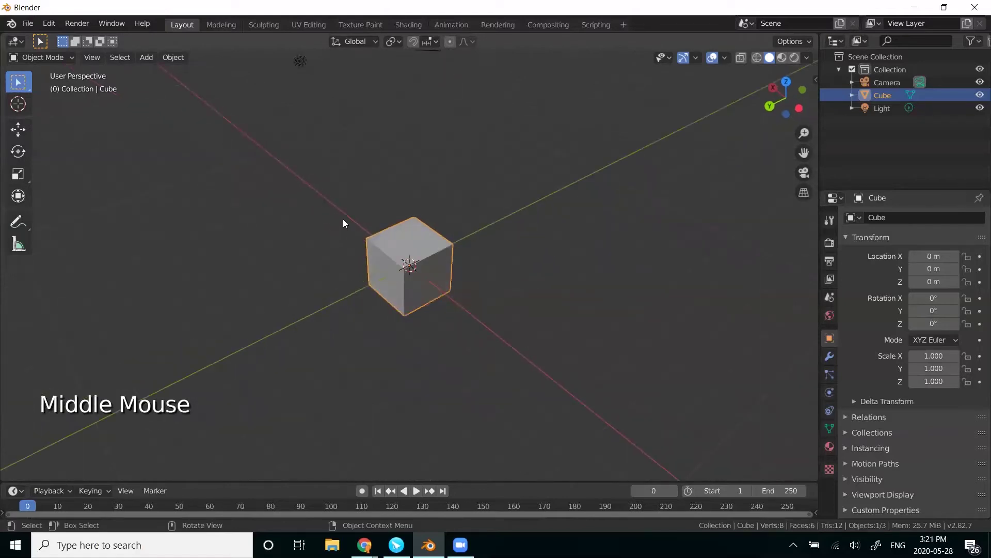
{"action": "key", "text": "x"}
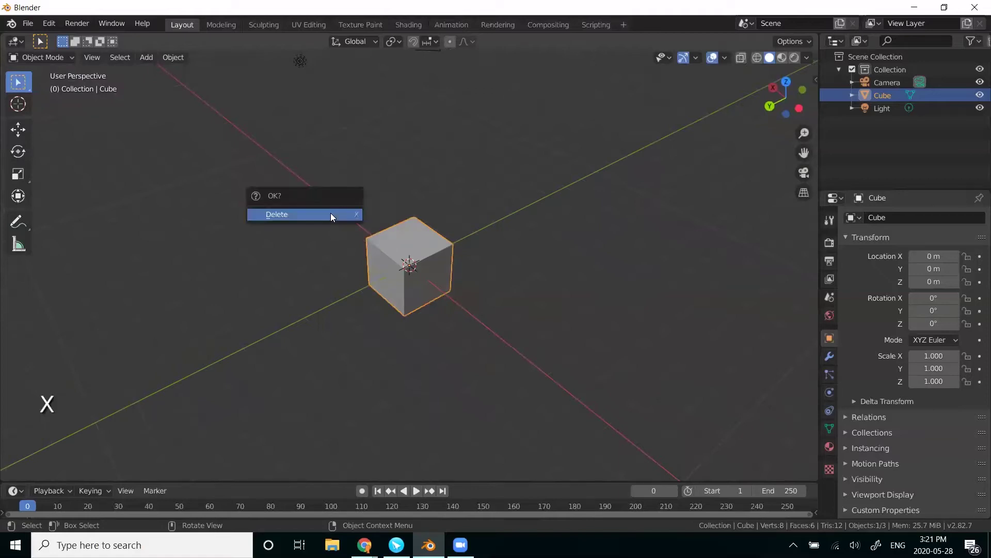
{"action": "left_click", "coordinate": [329, 214]}
{"action": "key", "text": "ctrl+z"}
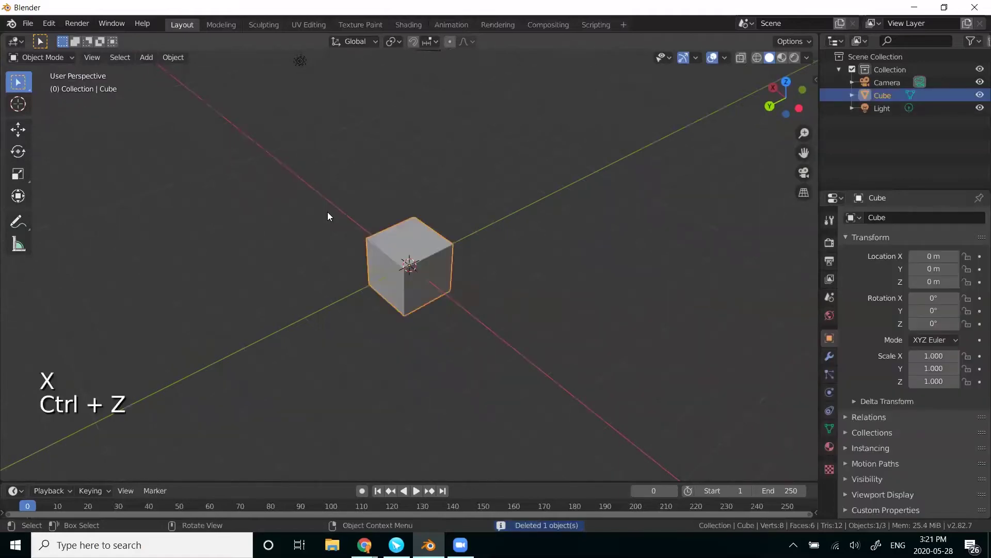
{"action": "key", "text": "Delete"}
{"action": "scroll", "coordinate": [387, 221], "scroll_direction": "up", "scroll_amount": 1}
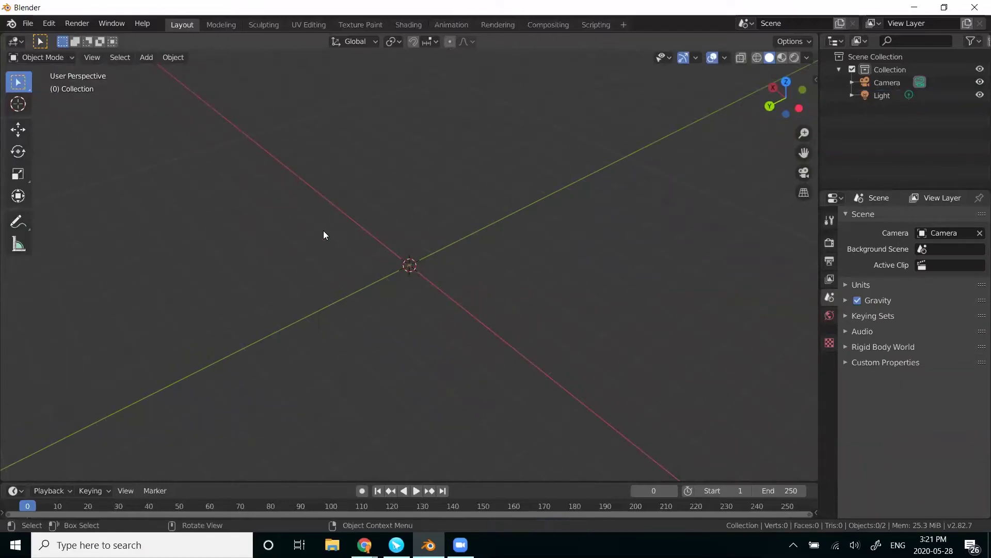
Add a Monkey mesh, inspect it from the front, and delete it.
{"action": "key", "text": "shift+a"}
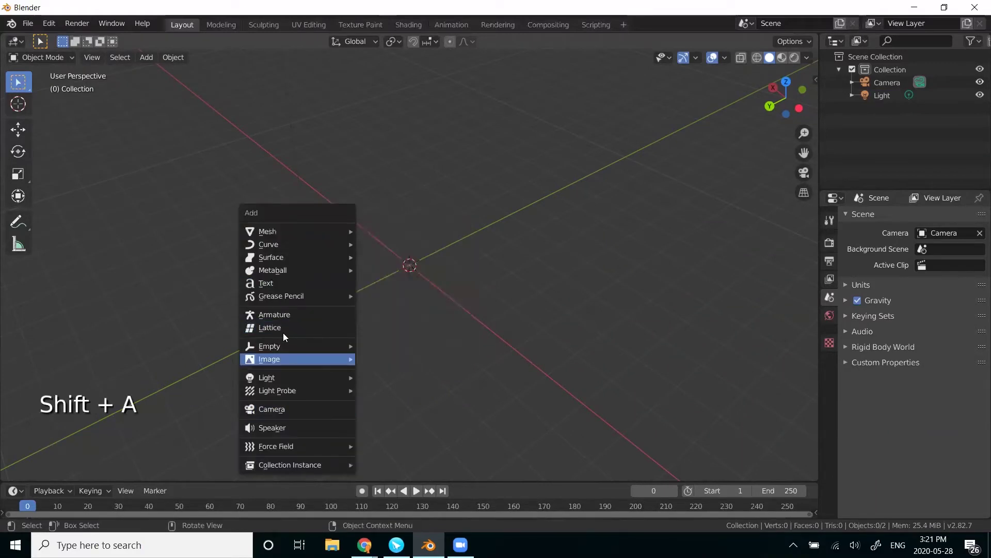
{"action": "mouse_move", "coordinate": [307, 236]}
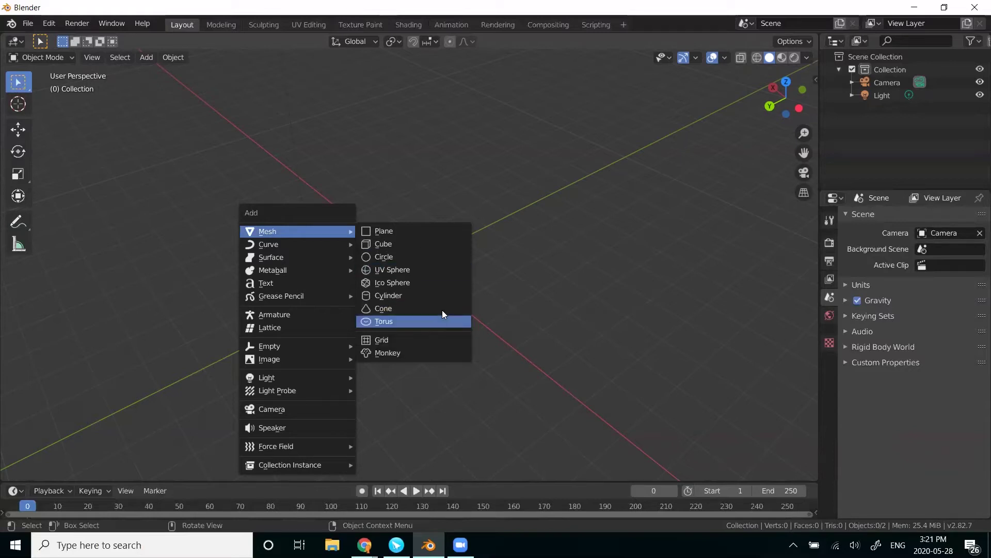
{"action": "left_click", "coordinate": [389, 353]}
{"action": "scroll", "coordinate": [399, 345], "scroll_direction": "up", "scroll_amount": 2}
{"action": "middle_click_drag", "start_coordinate": [398, 345], "coordinate": [300, 305]}
{"action": "scroll", "coordinate": [268, 296], "scroll_direction": "up", "scroll_amount": 2}
{"action": "scroll", "coordinate": [269, 298], "scroll_direction": "up", "scroll_amount": 2}
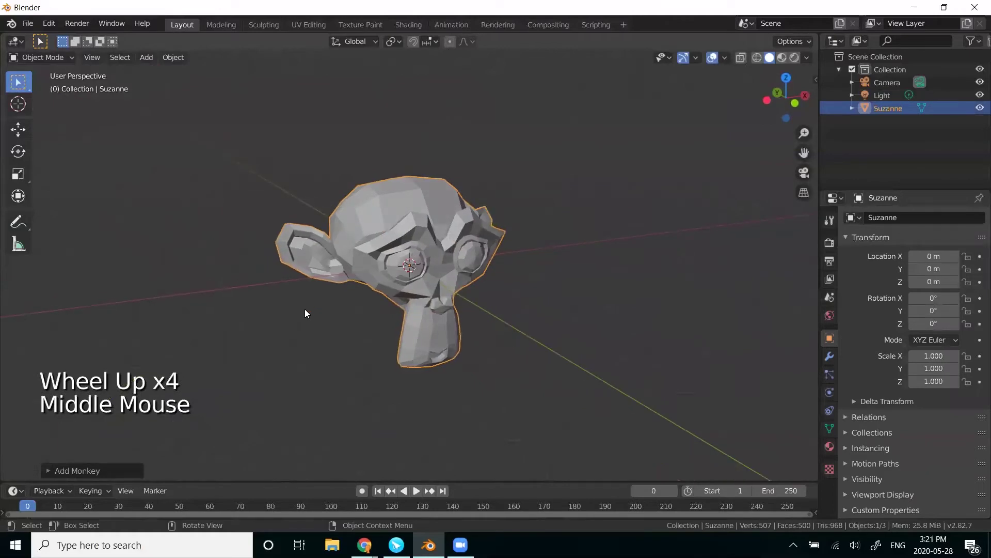
{"action": "scroll", "coordinate": [305, 310], "scroll_direction": "down", "scroll_amount": 3}
{"action": "middle_click_drag", "start_coordinate": [337, 319], "coordinate": [312, 331]}
{"action": "key", "text": "Delete"}
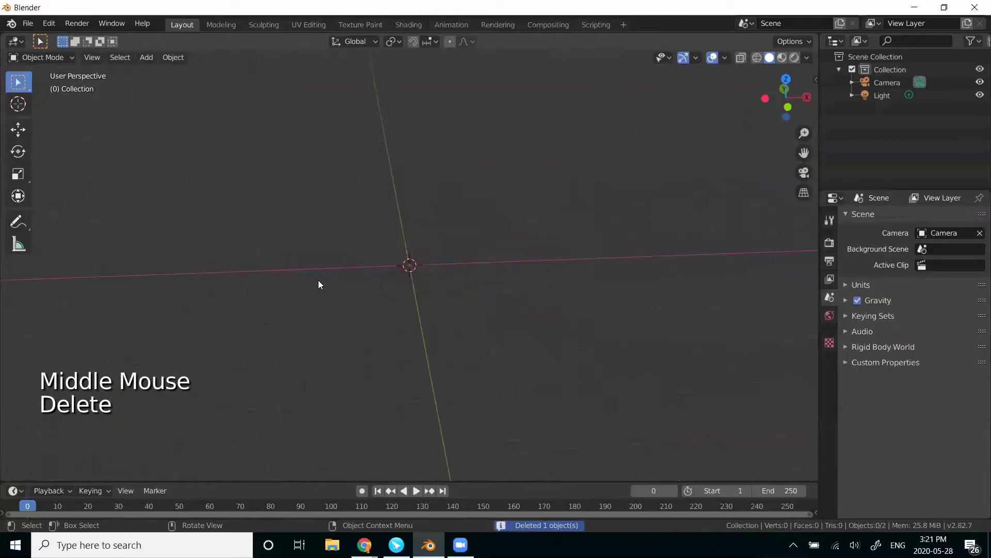
Add a Torus mesh at the world origin.
{"action": "key", "text": "shift+a"}
{"action": "mouse_move", "coordinate": [339, 243]}
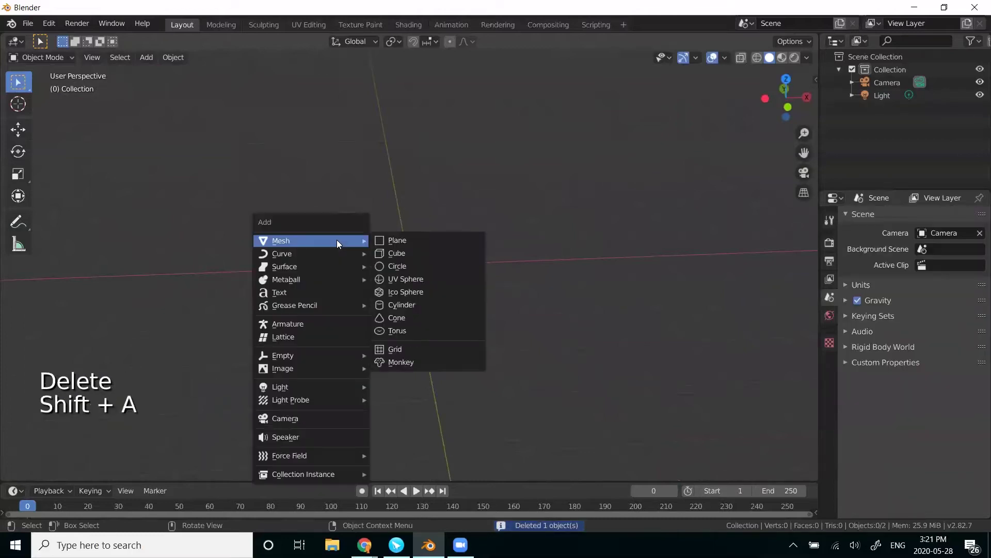
{"action": "left_click", "coordinate": [410, 327]}
{"action": "middle_click_drag", "start_coordinate": [410, 327], "coordinate": [342, 279]}
{"action": "scroll", "coordinate": [294, 274], "scroll_direction": "up", "scroll_amount": 1}
{"action": "scroll", "coordinate": [293, 271], "scroll_direction": "up", "scroll_amount": 1}
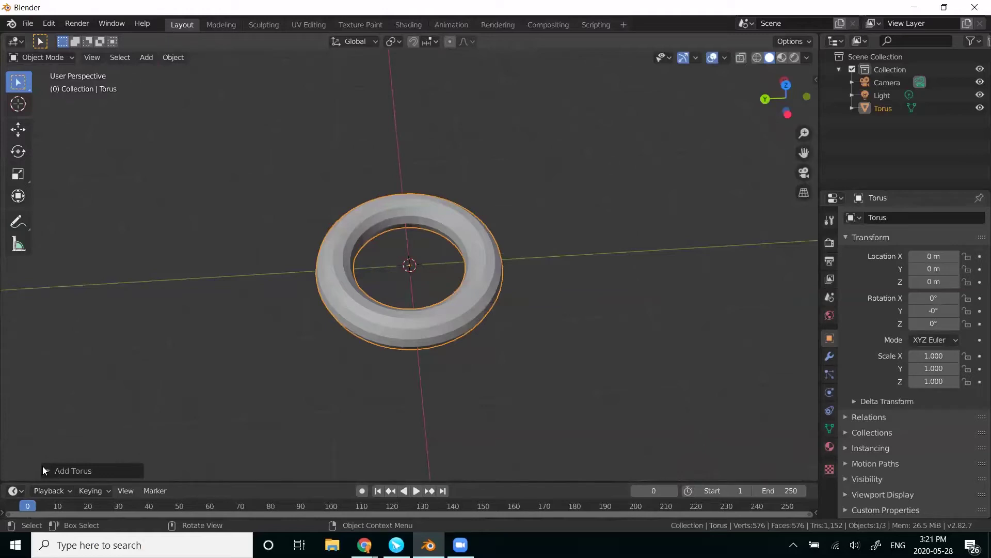
Expand the torus's creation settings and set both Major Segments and Minor Segments to 17.
{"action": "left_click", "coordinate": [57, 467]}
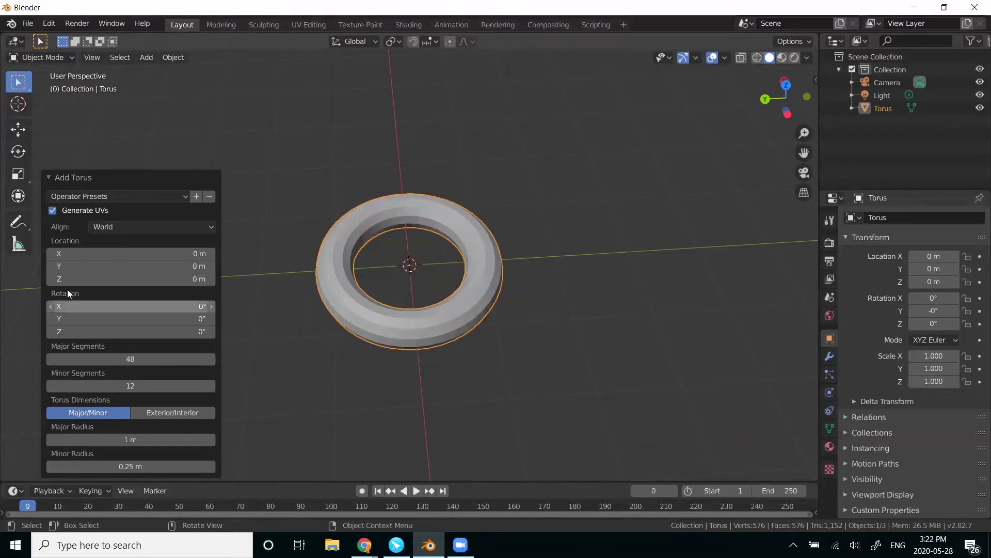
{"action": "left_click_drag", "start_coordinate": [145, 357], "coordinate": [31, 358]}
{"action": "scroll", "coordinate": [398, 260], "scroll_direction": "up", "scroll_amount": 3}
{"action": "mouse_move", "coordinate": [134, 385]}
{"action": "left_mouse_down"}
{"action": "mouse_move", "coordinate": [121, 385]}
{"action": "mouse_move", "coordinate": [137, 385]}
{"action": "left_mouse_up"}
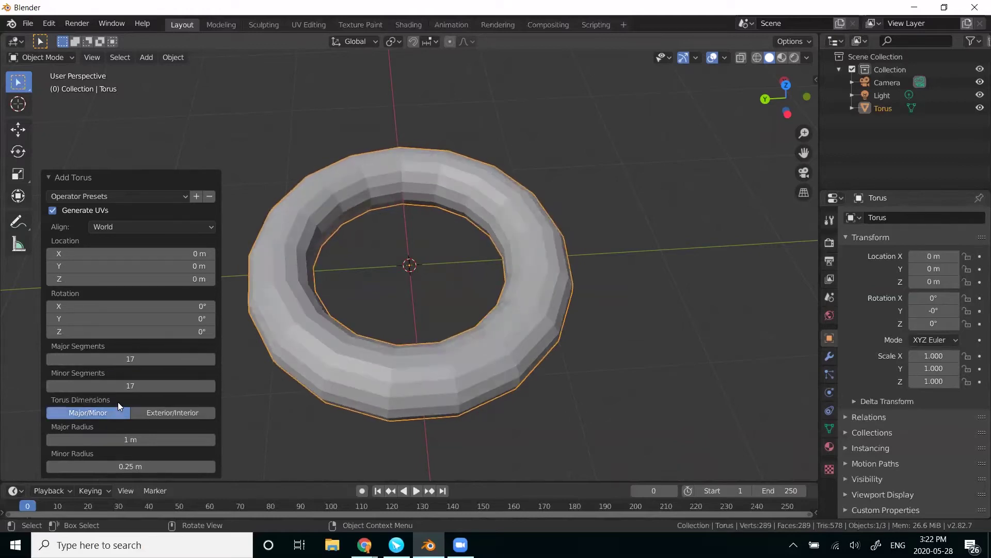
Set the torus's Minor Radius to 0.47 m and its Major Radius to 0.81 m, and refine the Major Radius to 0.84 m.
{"action": "left_click_drag", "start_coordinate": [129, 439], "coordinate": [140, 463]}
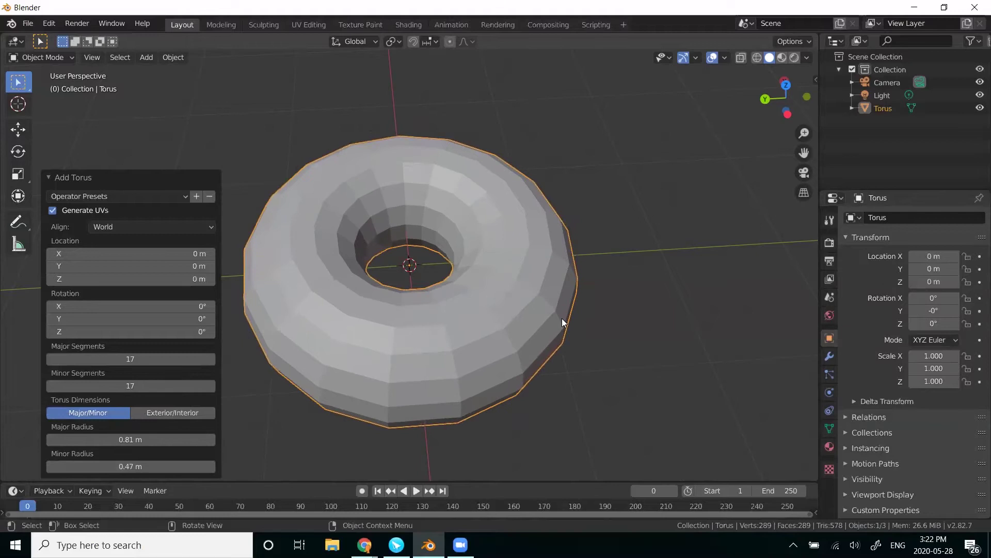
{"action": "scroll", "coordinate": [537, 248], "scroll_direction": "down", "scroll_amount": 2}
{"action": "middle_click_drag", "start_coordinate": [602, 306], "coordinate": [53, 284]}
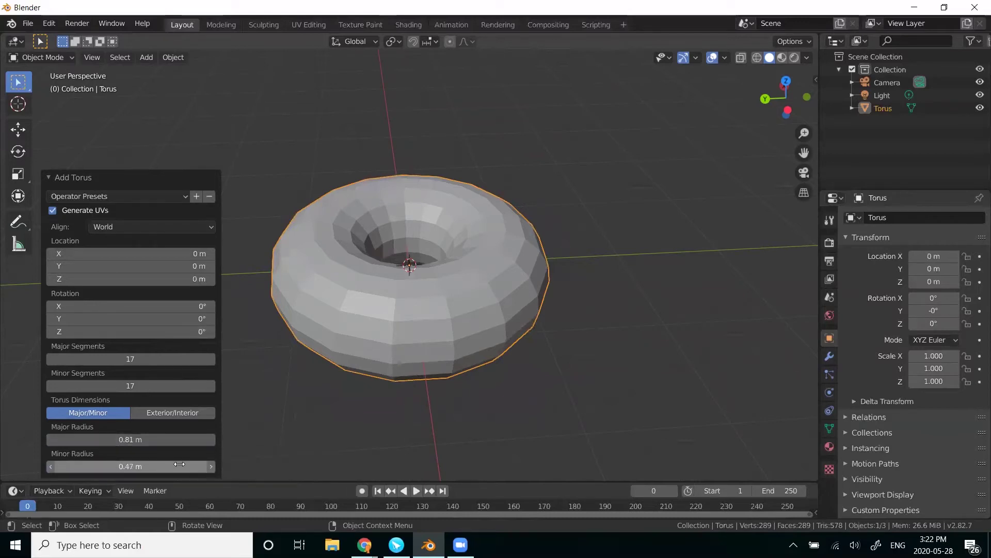
{"action": "mouse_move", "coordinate": [141, 439]}
{"action": "left_mouse_down"}
{"action": "mouse_move", "coordinate": [159, 440]}
{"action": "mouse_move", "coordinate": [135, 451]}
{"action": "left_mouse_up"}
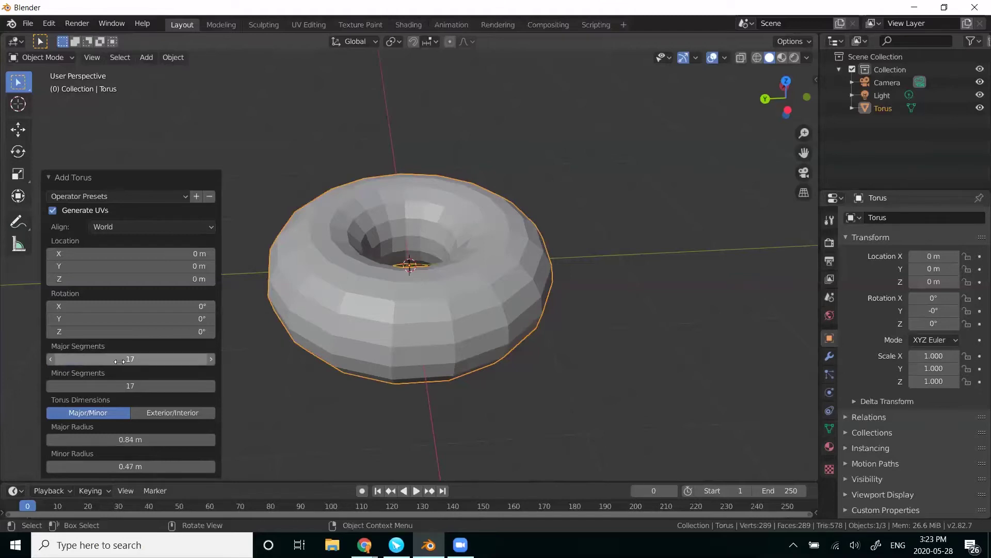
Raise the torus's Major Segments to 19 and on to 61, and its Minor Segments to 74.
{"action": "left_click_drag", "start_coordinate": [128, 360], "coordinate": [144, 359]}
{"action": "scroll", "coordinate": [369, 321], "scroll_direction": "up", "scroll_amount": 2}
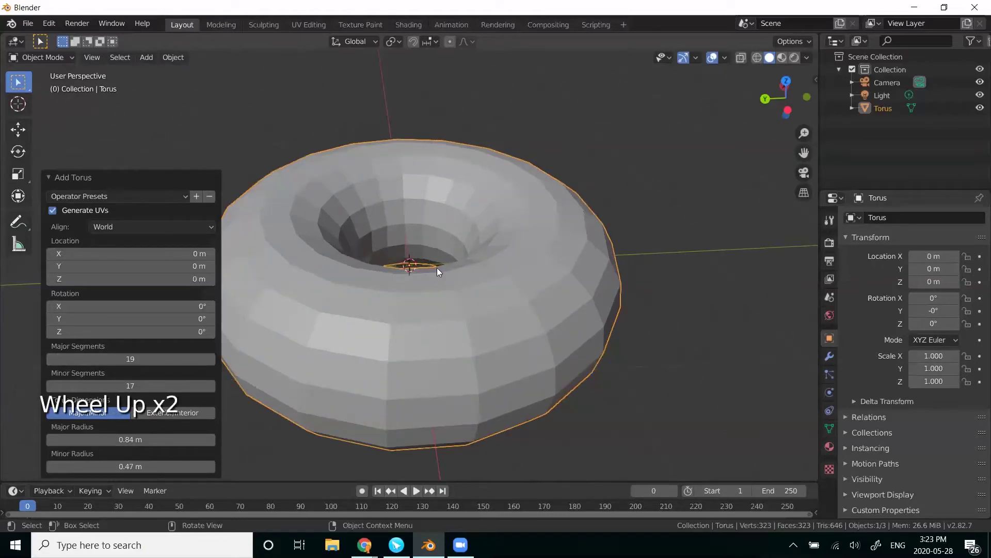
{"action": "left_click", "coordinate": [131, 360]}
{"action": "left_click_drag", "start_coordinate": [132, 360], "coordinate": [211, 360]}
{"action": "left_click_drag", "start_coordinate": [131, 386], "coordinate": [212, 386]}
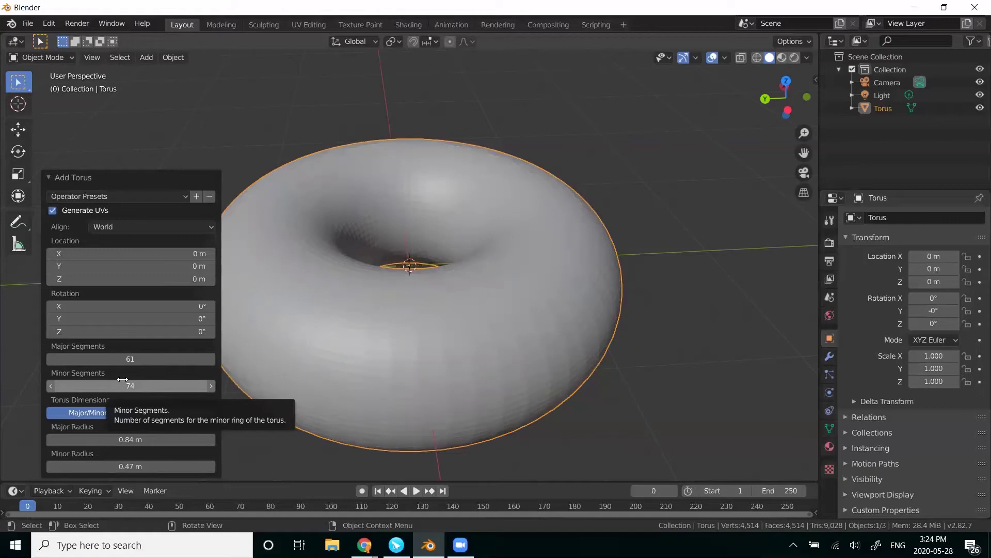
Set the torus's Minor Segments to 10 and its Major Segments to 34, and reduce the Major Segments to 17.
{"action": "left_click", "coordinate": [122, 385]}
{"action": "type", "text": "10"}
{"action": "key", "text": "Return"}
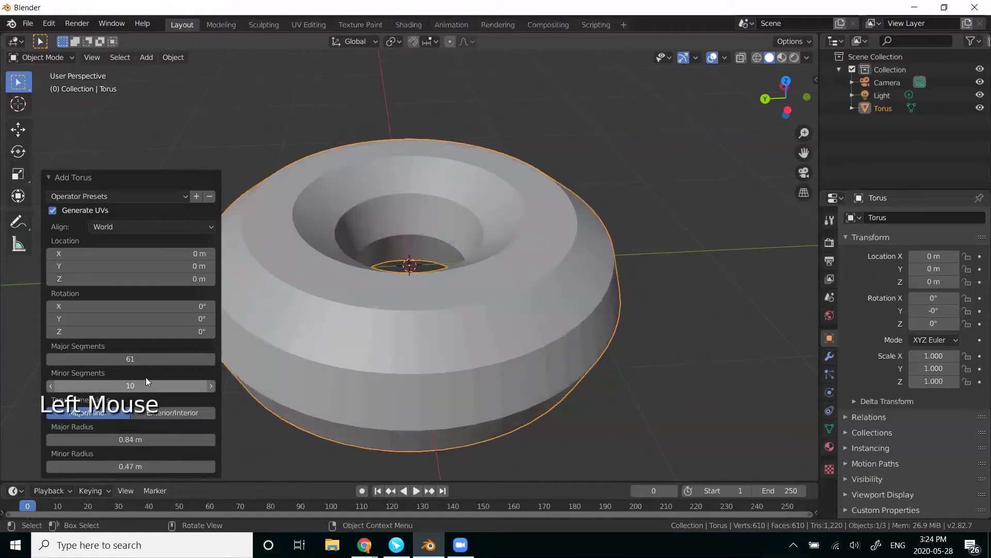
{"action": "double_click", "coordinate": [143, 359]}
{"action": "type", "text": "34"}
{"action": "key", "text": "Return"}
{"action": "left_click_drag", "start_coordinate": [124, 359], "coordinate": [147, 360]}
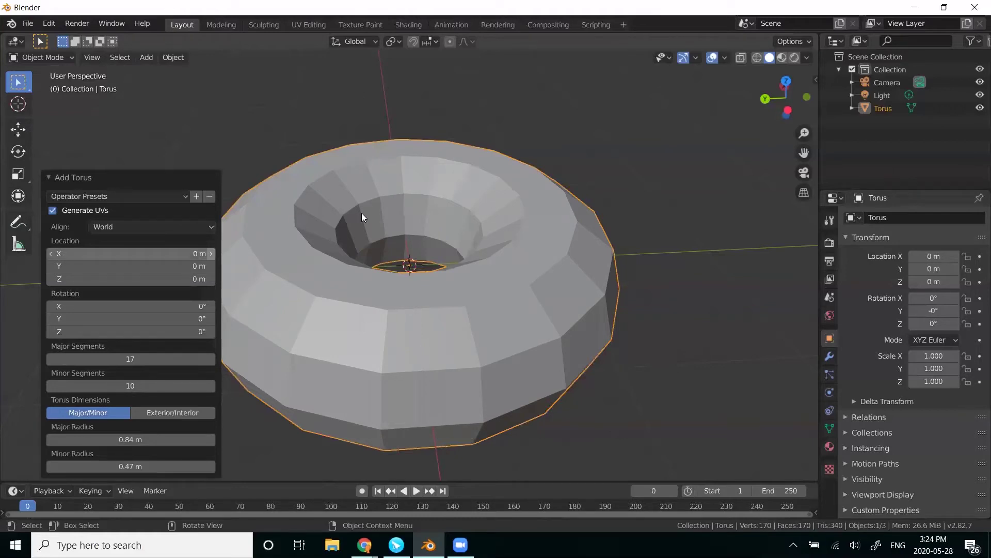
Deselect the torus to close its creation settings, and view it from another angle.
{"action": "middle_click_drag", "start_coordinate": [618, 240], "coordinate": [584, 251]}
{"action": "scroll", "coordinate": [513, 239], "scroll_direction": "down", "scroll_amount": 3}
{"action": "middle_click_drag", "start_coordinate": [465, 284], "coordinate": [598, 133]}
{"action": "left_click", "coordinate": [563, 231]}
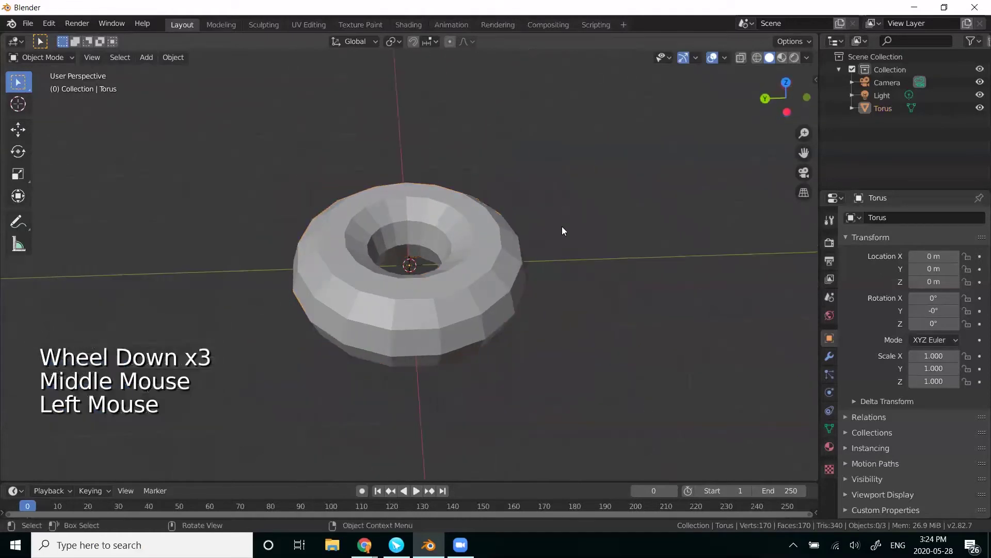
{"action": "middle_click_drag", "start_coordinate": [560, 313], "coordinate": [283, 215]}
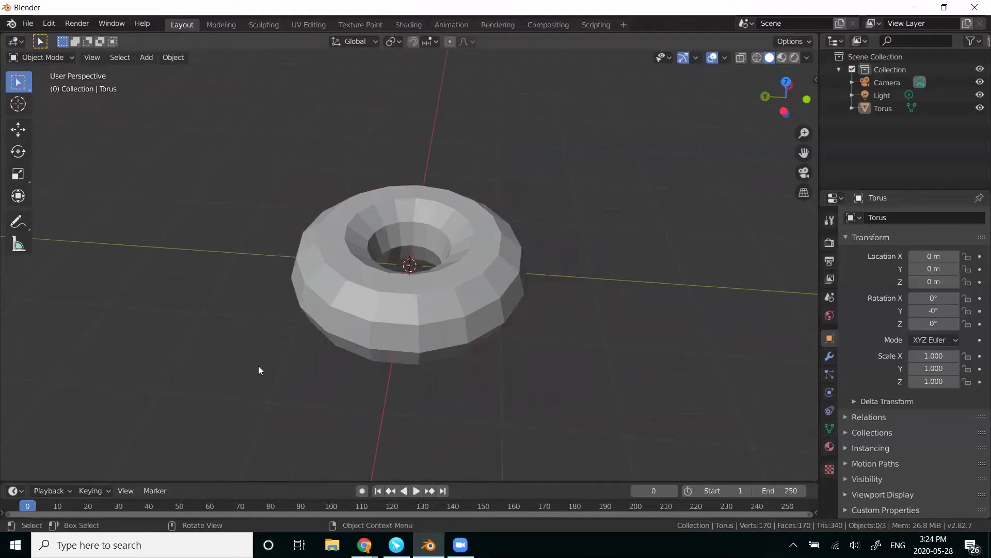
Select the torus and enter Edit Mode to work on its mesh.
{"action": "left_click", "coordinate": [347, 302]}
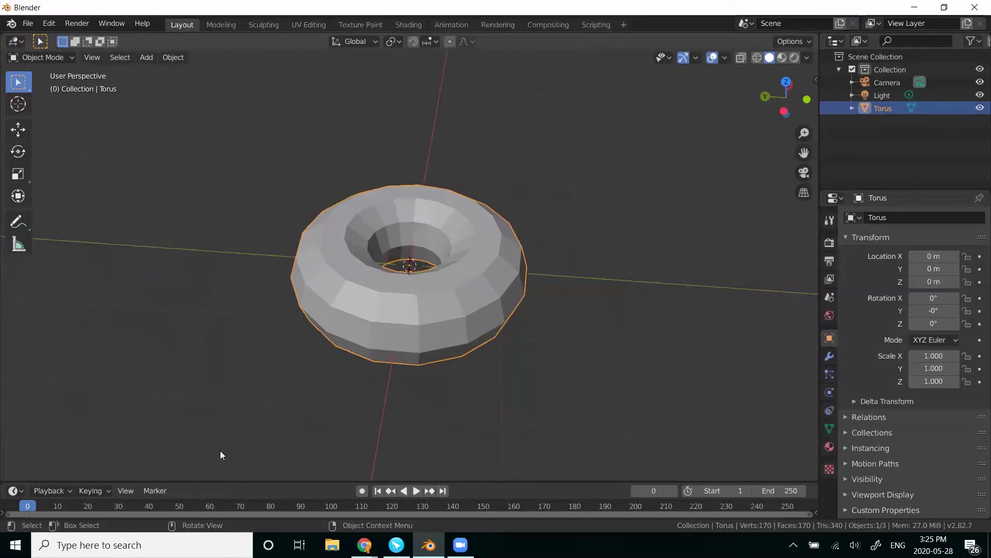
{"action": "scroll", "coordinate": [316, 234], "scroll_direction": "up", "scroll_amount": 1}
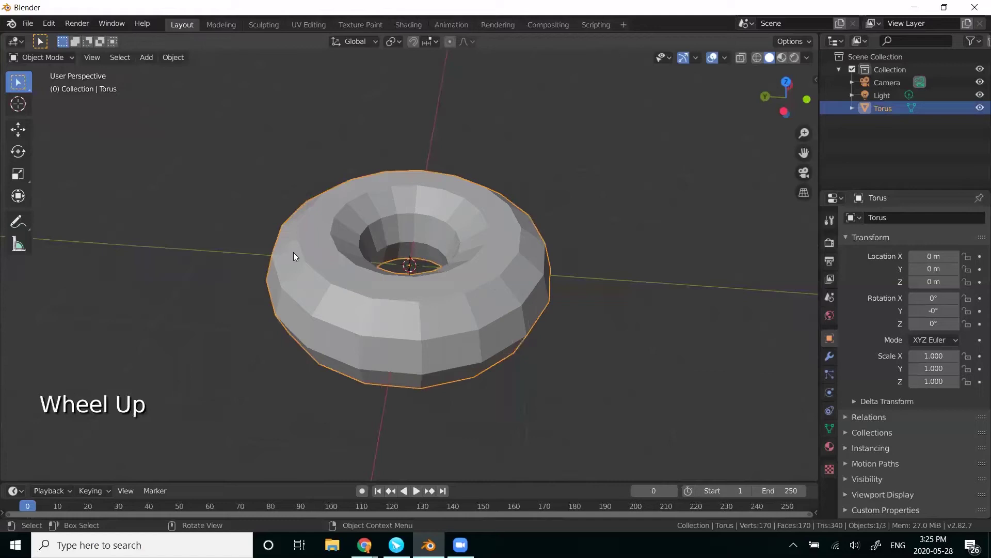
{"action": "scroll", "coordinate": [315, 301], "scroll_direction": "up", "scroll_amount": 1}
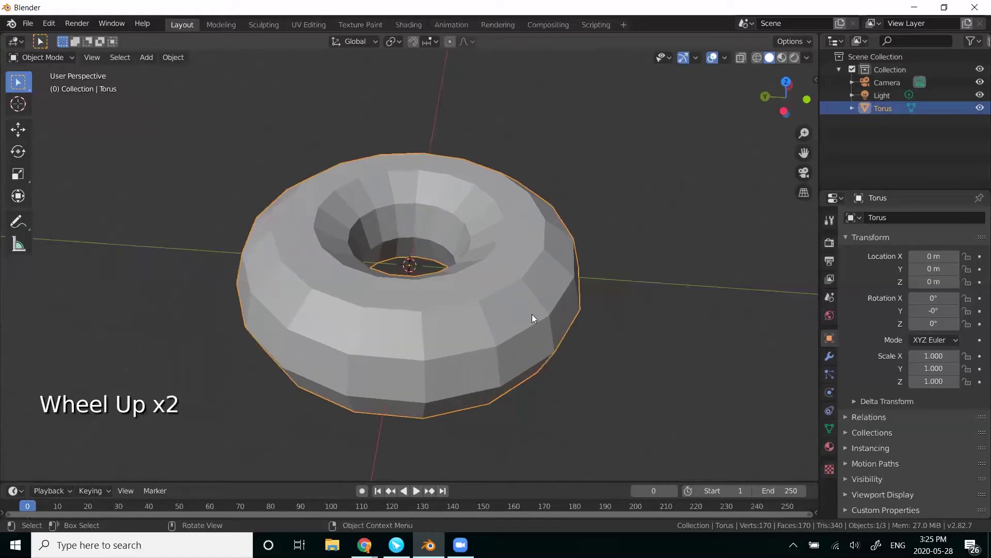
{"action": "mouse_move", "coordinate": [641, 365]}
{"action": "middle_mouse_down"}
{"action": "mouse_move", "coordinate": [576, 342]}
{"action": "mouse_move", "coordinate": [515, 339]}
{"action": "mouse_move", "coordinate": [643, 368]}
{"action": "middle_mouse_up"}
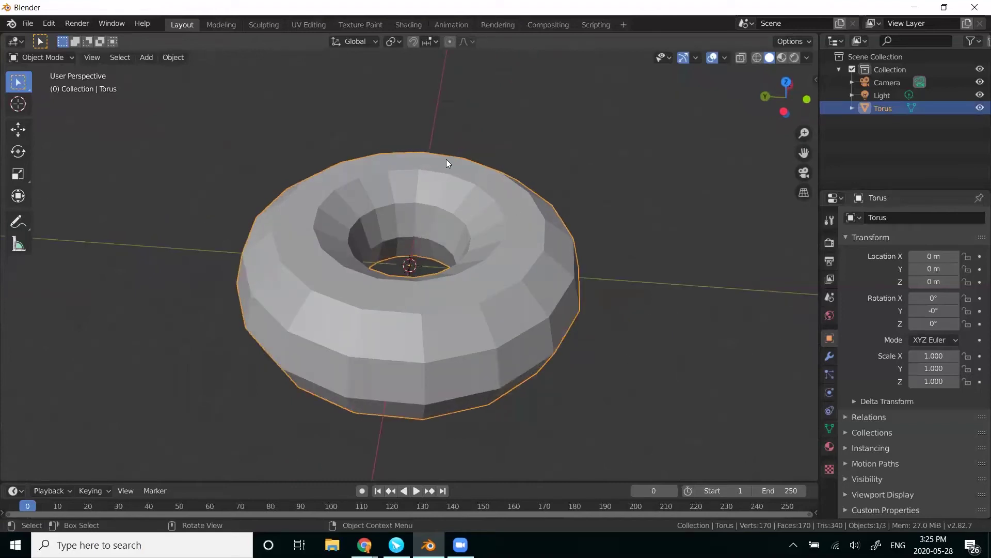
{"action": "key", "text": "Tab"}
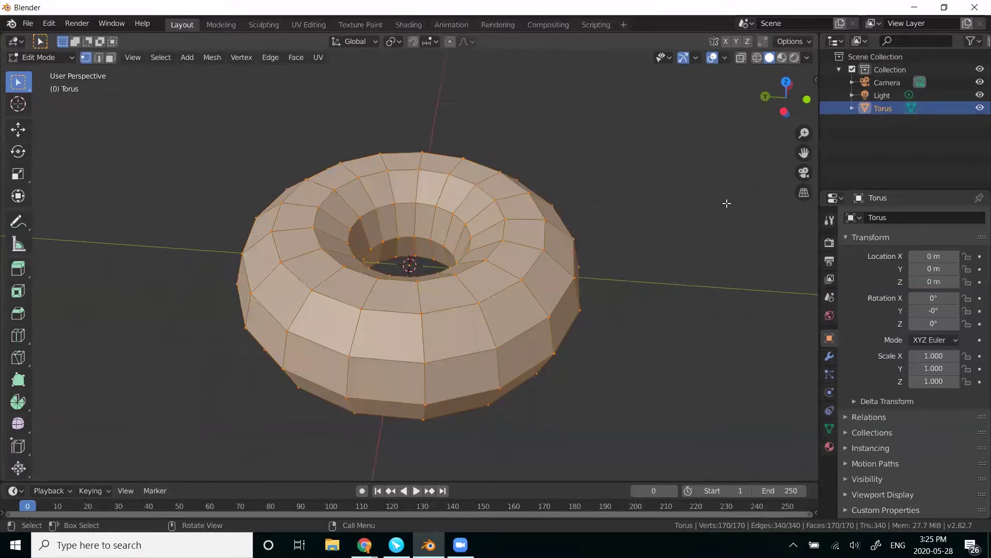
Try moving single vertices freely, one on the torus's front and one on its upper outer ring, cancelling each move.
{"action": "left_click", "coordinate": [421, 314]}
{"action": "key", "text": "g"}
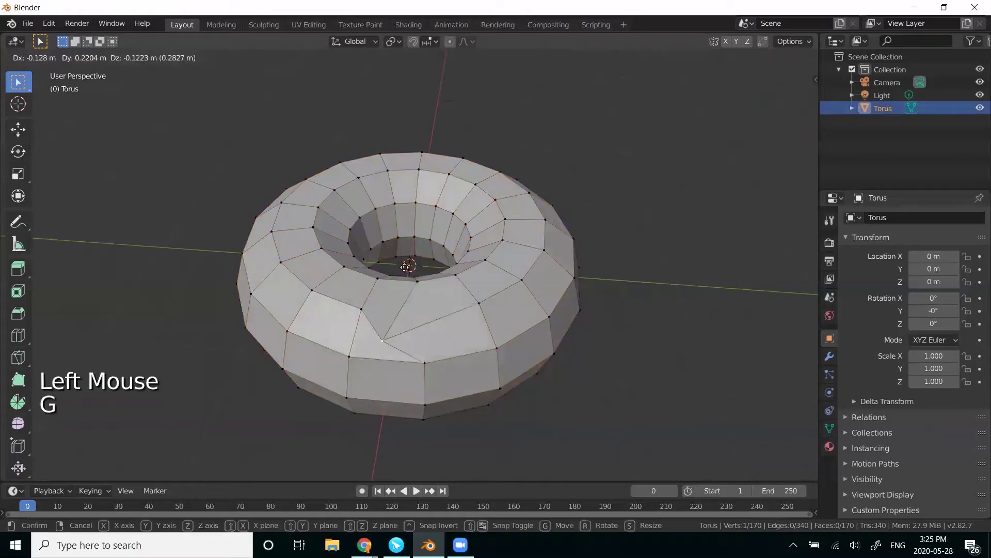
{"action": "key", "text": "Escape"}
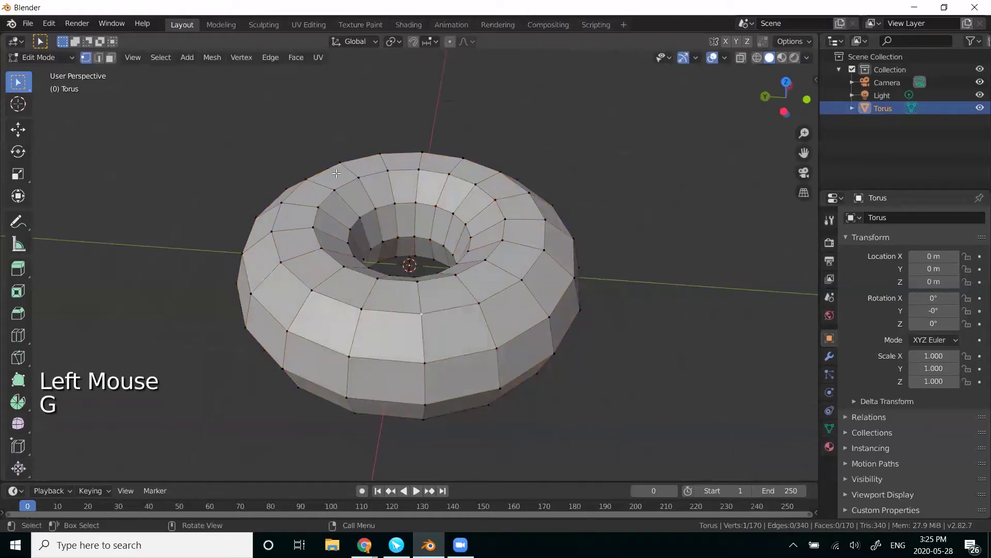
{"action": "left_click", "coordinate": [547, 220]}
{"action": "key", "text": "g"}
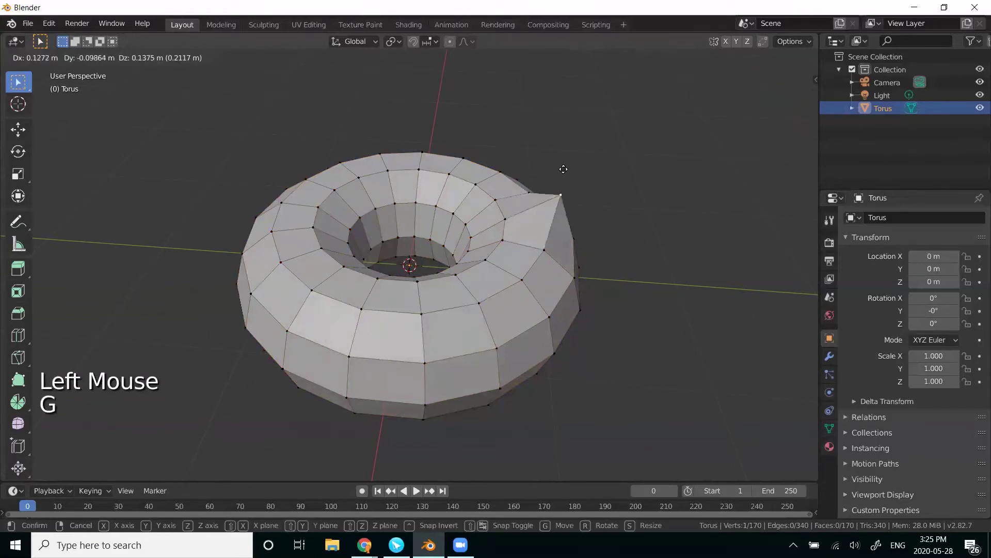
{"action": "key", "text": "Escape"}
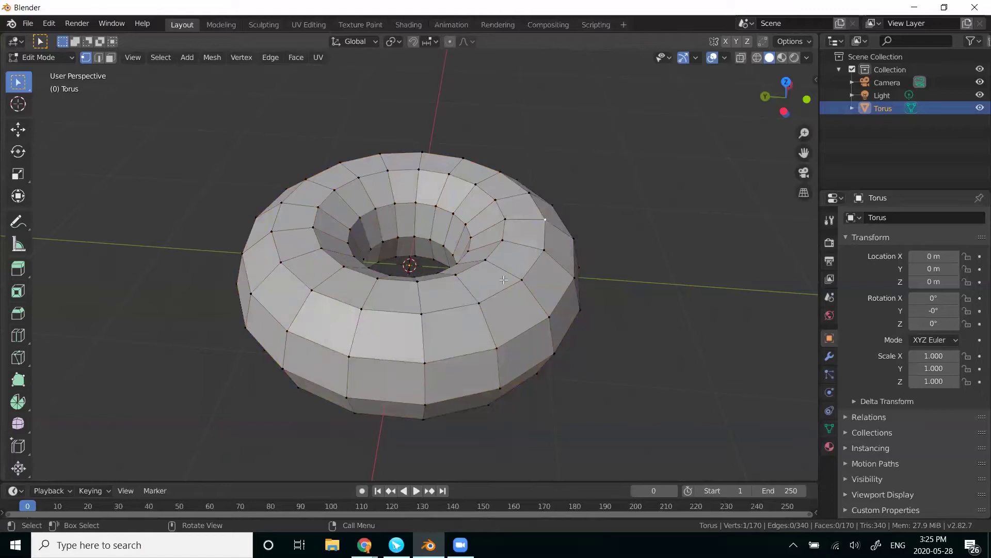
Select single vertices on the torus, add up the four corner vertices of one upper face, and select just one vertex again.
{"action": "left_click", "coordinate": [543, 251]}
{"action": "left_click", "coordinate": [523, 247]}
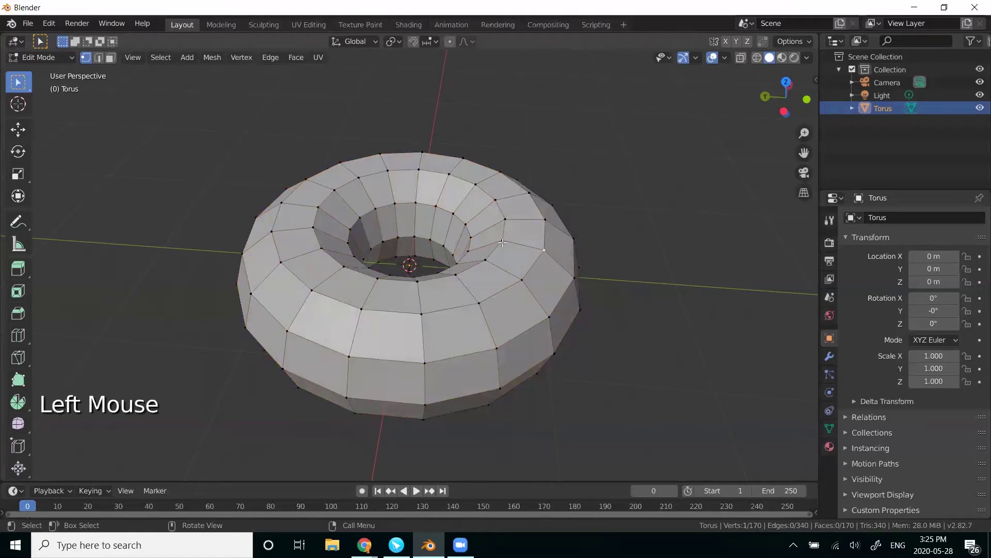
{"action": "left_click", "coordinate": [546, 222]}
{"action": "left_click", "coordinate": [522, 280]}
{"action": "left_click", "coordinate": [480, 303], "text": "shift"}
{"action": "left_click", "coordinate": [457, 275], "text": "shift"}
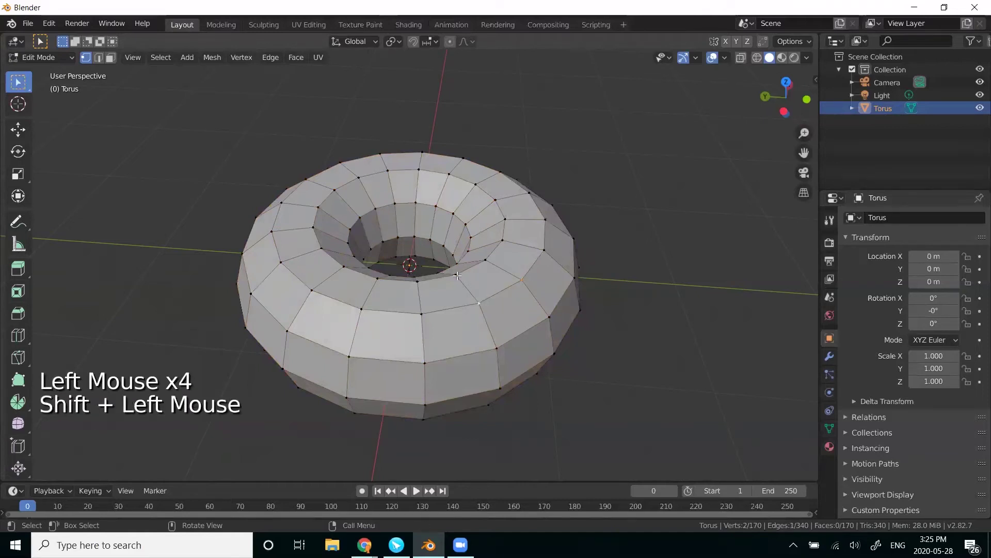
{"action": "left_click", "coordinate": [485, 261], "text": "shift"}
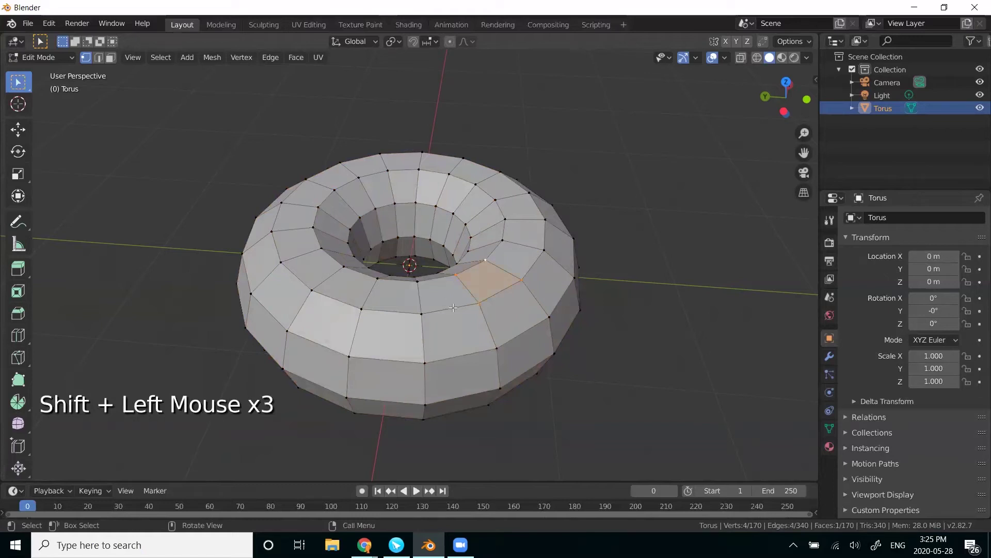
{"action": "left_click", "coordinate": [545, 250]}
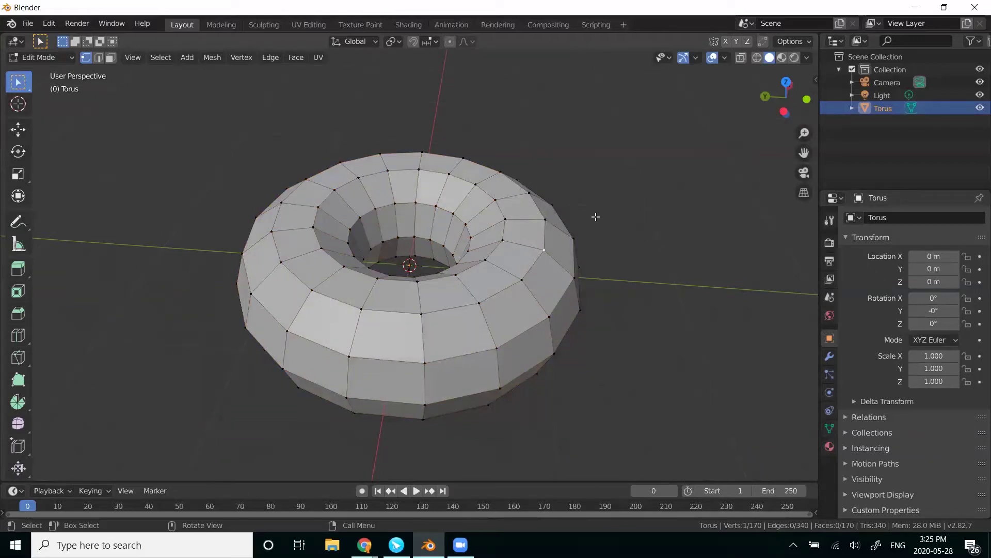
Switch to edge selection and select individual edges along the torus's upper outer ring.
{"action": "left_click", "coordinate": [99, 58]}
{"action": "left_click", "coordinate": [465, 305]}
{"action": "left_click", "coordinate": [512, 285]}
{"action": "left_click", "coordinate": [530, 267]}
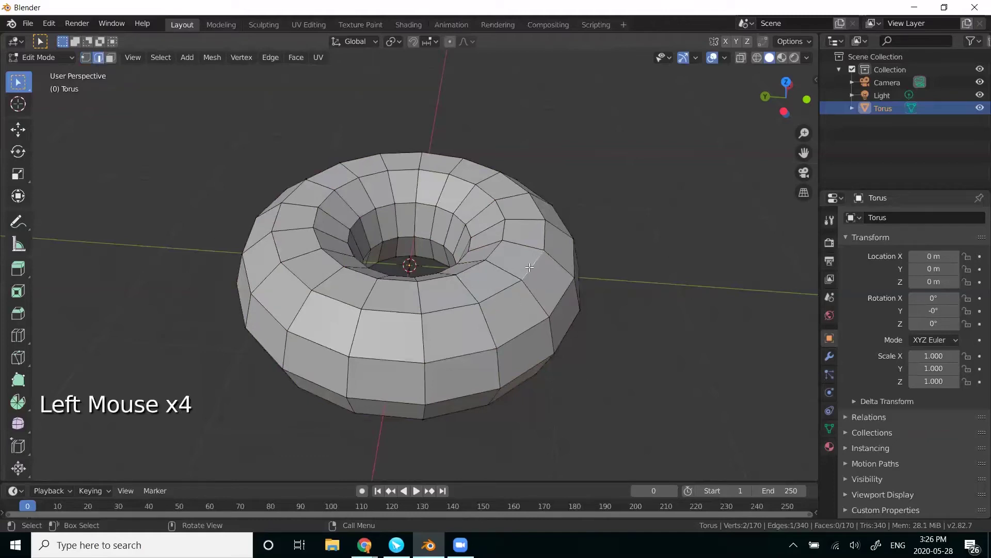
Switch to face selection and select several faces on the torus's front one after another.
{"action": "left_click", "coordinate": [110, 58]}
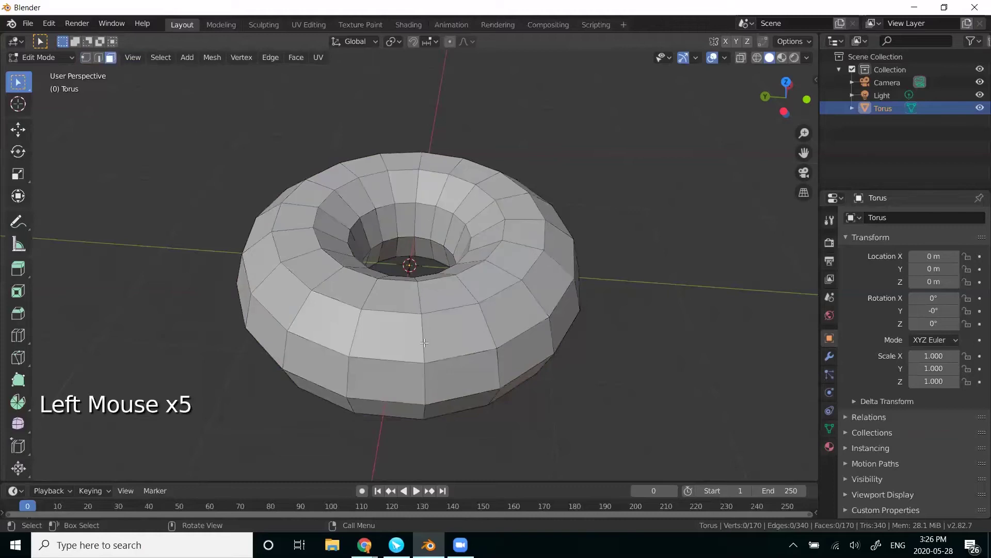
{"action": "left_click", "coordinate": [468, 338]}
{"action": "left_click", "coordinate": [382, 333]}
{"action": "left_click", "coordinate": [328, 329]}
{"action": "left_click", "coordinate": [279, 290]}
{"action": "left_click", "coordinate": [345, 288]}
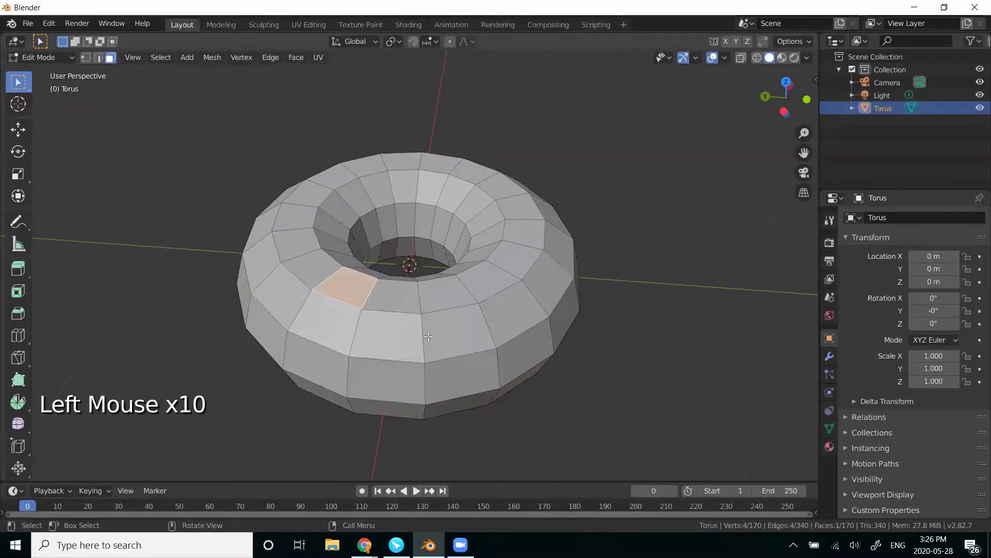
Switch through vertex selection to edge selection and select an edge on the torus's front.
{"action": "key", "text": "1"}
{"action": "key", "text": "2"}
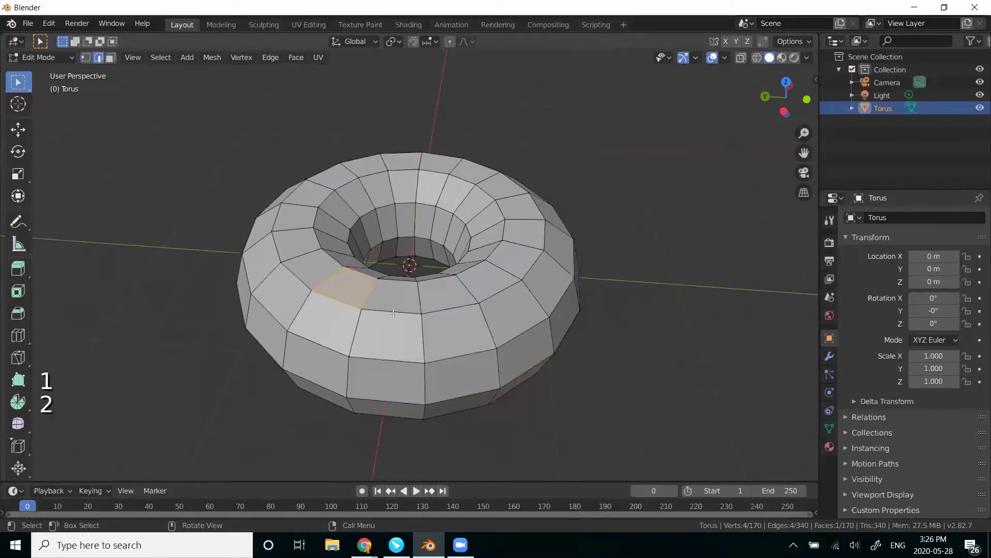
{"action": "left_click", "coordinate": [454, 356]}
Return to face selection, select faces on the torus's outer side one at a time, and clear the selection.
{"action": "key", "text": "3"}
{"action": "left_click", "coordinate": [451, 335]}
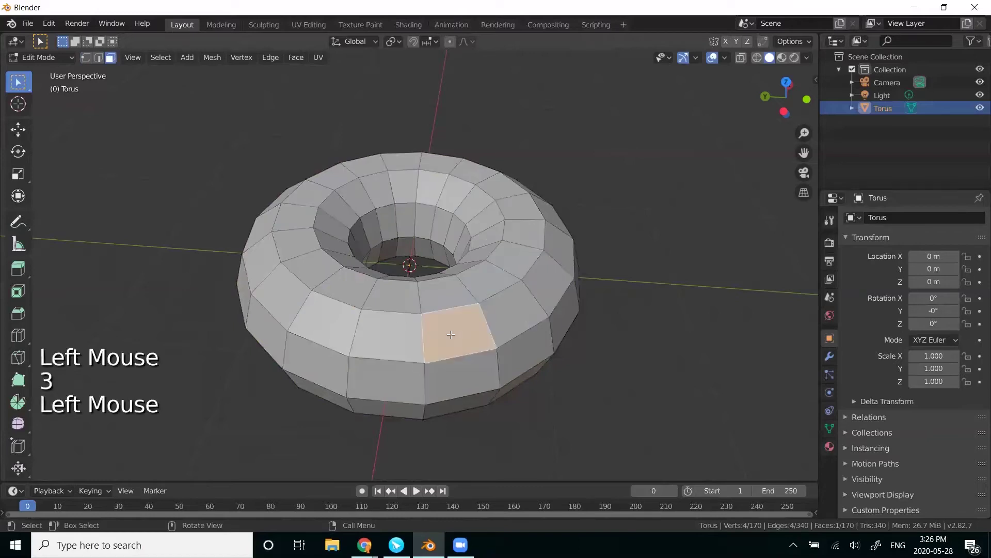
{"action": "left_click", "coordinate": [471, 332]}
{"action": "left_click", "coordinate": [510, 312]}
{"action": "left_click", "coordinate": [540, 273]}
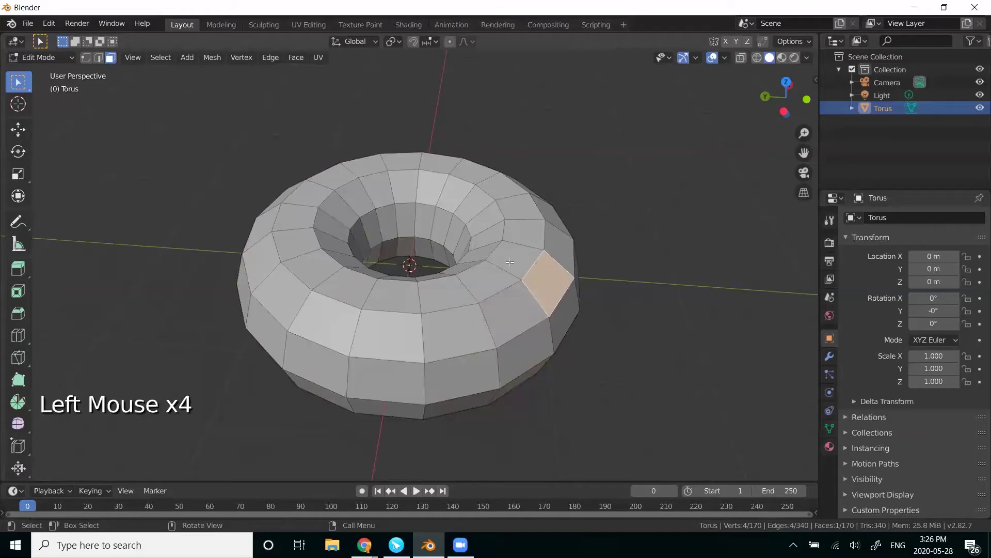
{"action": "left_click", "coordinate": [510, 314]}
{"action": "left_click", "coordinate": [643, 235]}
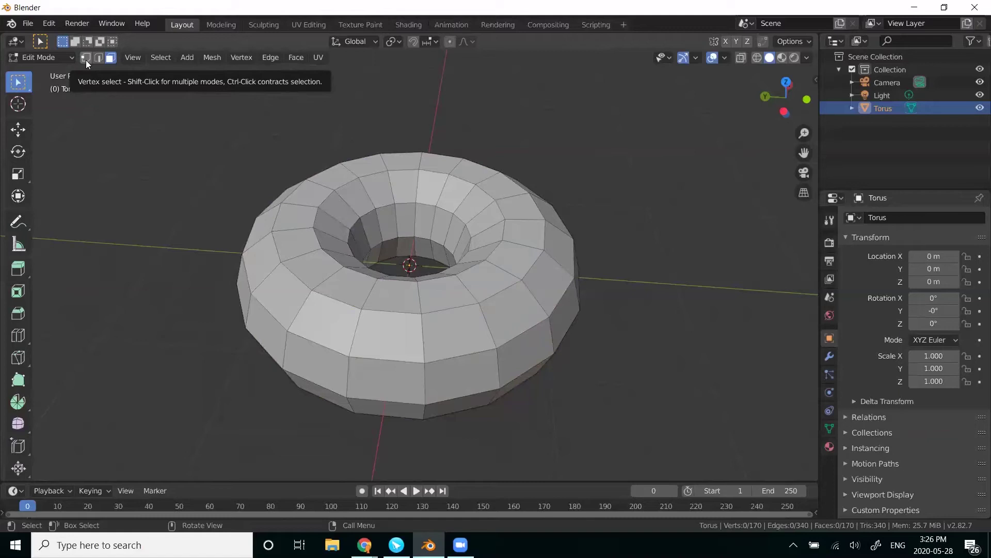
Enable vertex and edge selection alongside face selection, and select a vertex, an adjoining edge and a front face of the torus.
{"action": "key", "text": "shift"}
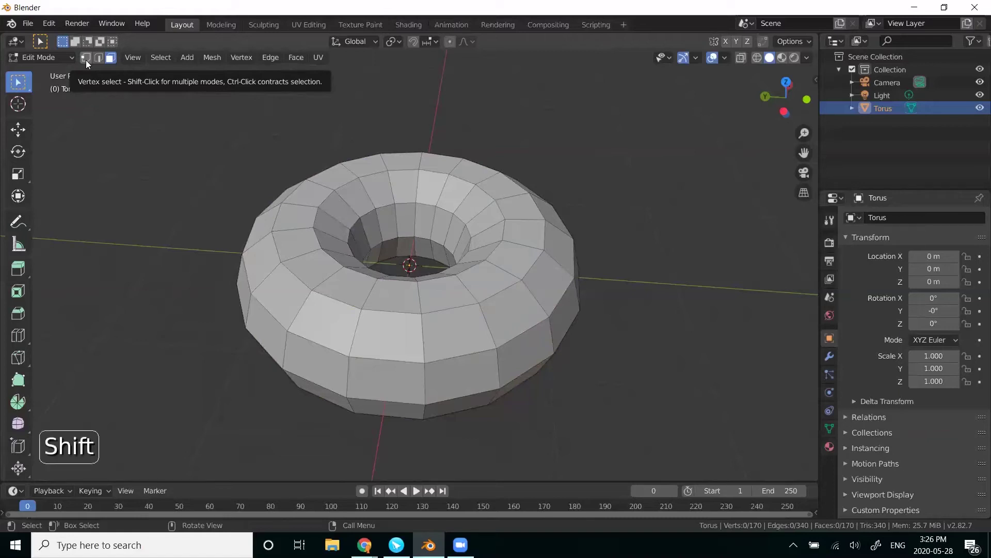
{"action": "key", "text": "ctrl"}
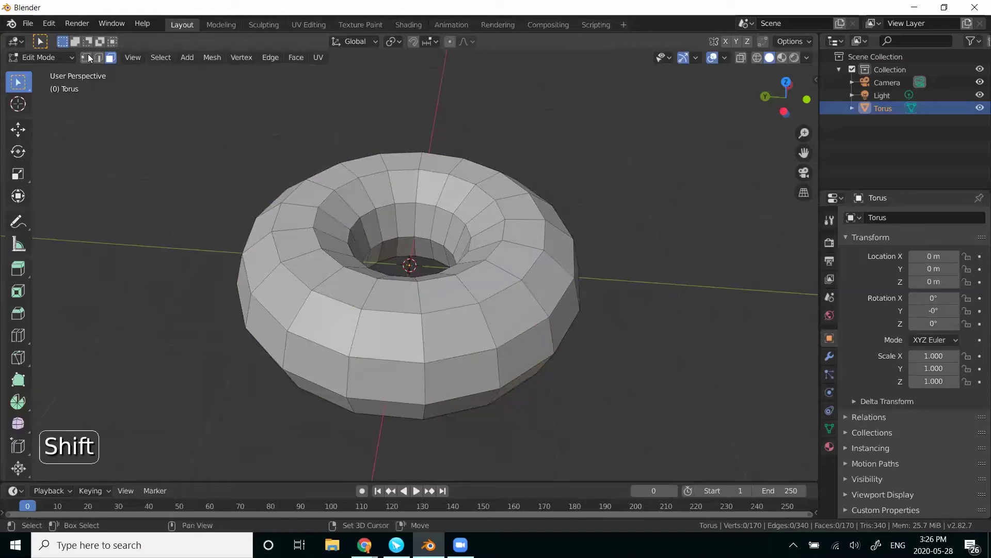
{"action": "left_click", "coordinate": [86, 57], "text": "shift"}
{"action": "left_click", "coordinate": [98, 57], "text": "shift"}
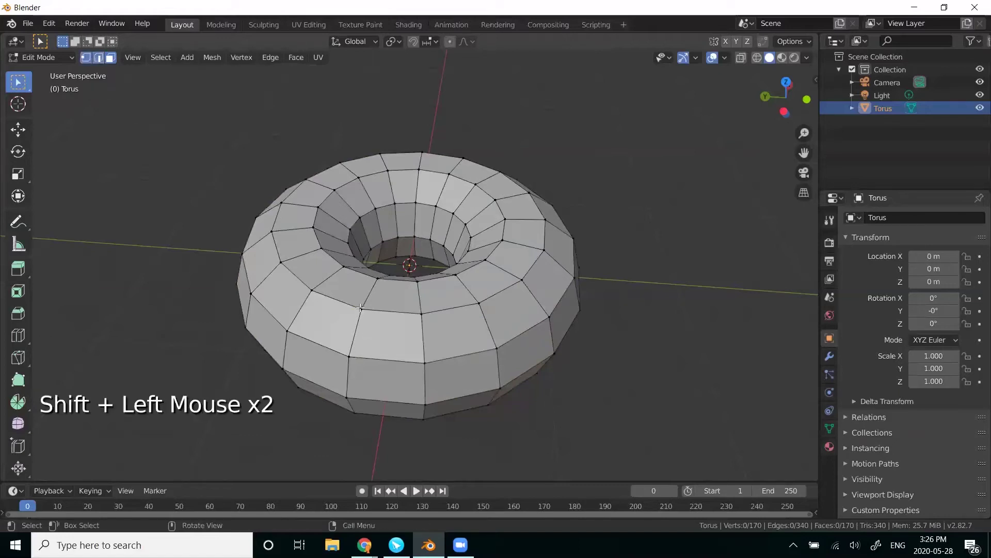
{"action": "left_click", "coordinate": [361, 309]}
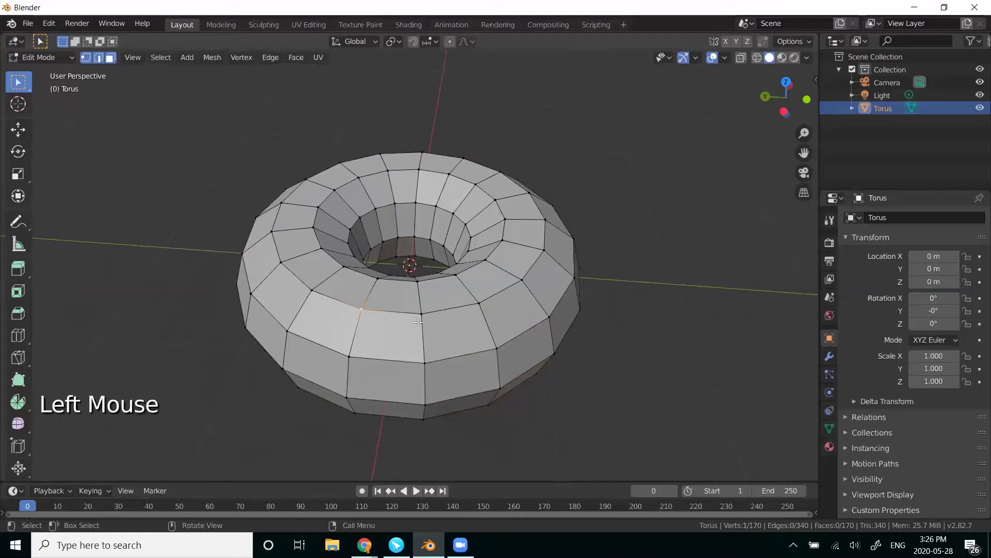
{"action": "left_click", "coordinate": [391, 314], "text": "shift"}
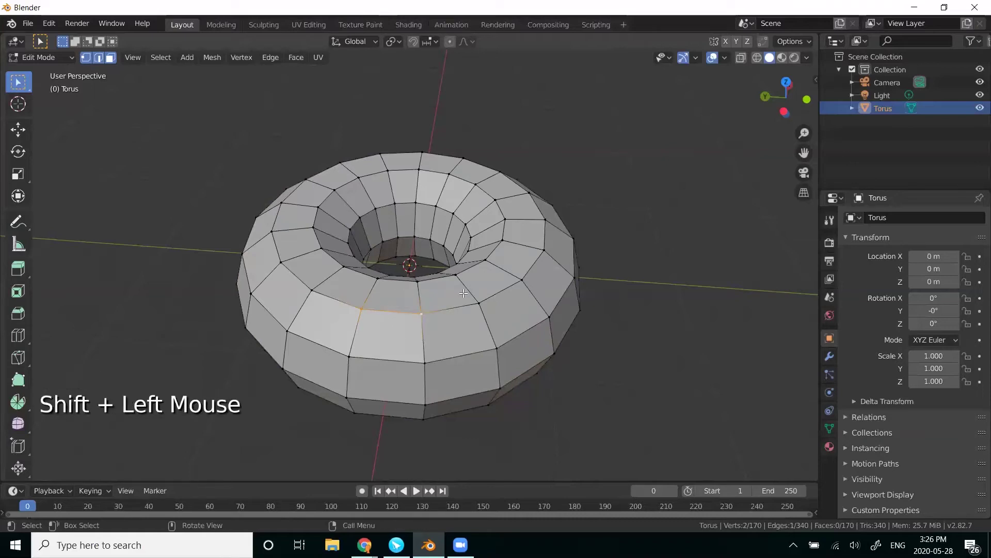
{"action": "left_click", "coordinate": [465, 289]}
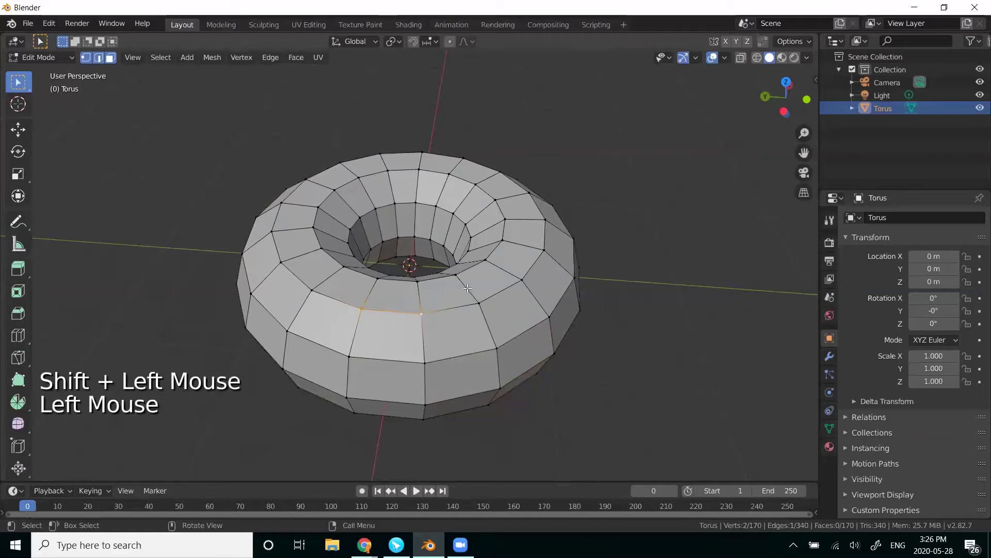
{"action": "left_click", "coordinate": [440, 330]}
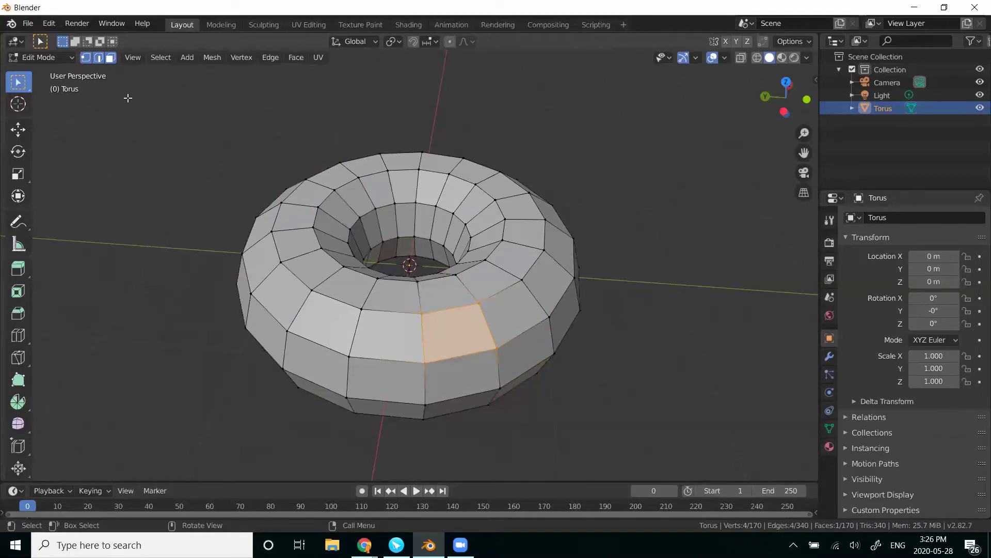
Restrict selection to vertices and raise one vertex on the torus's upper outer ring about 0.222 m along the global Z axis.
{"action": "key", "text": "1"}
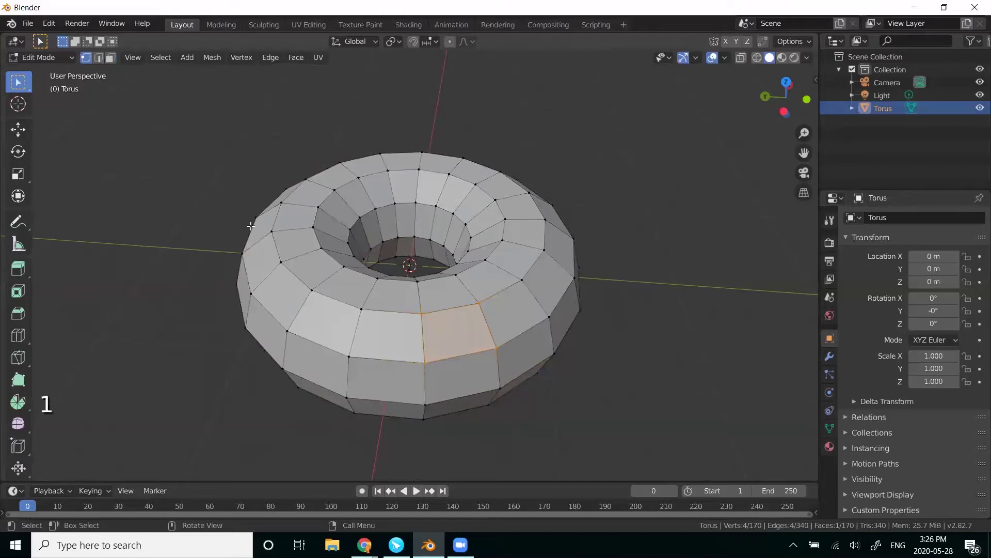
{"action": "scroll", "coordinate": [251, 226], "scroll_direction": "up", "scroll_amount": 1}
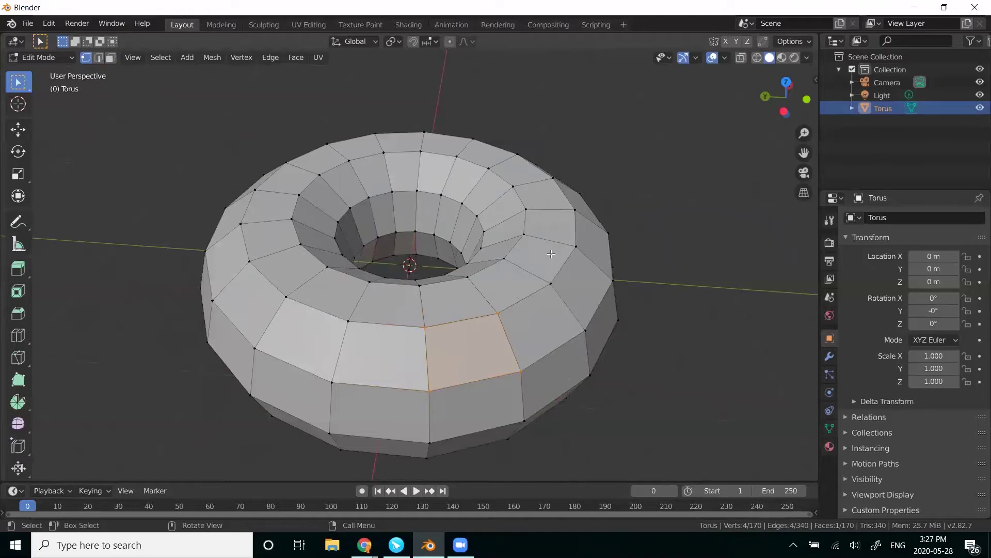
{"action": "left_click", "coordinate": [578, 245]}
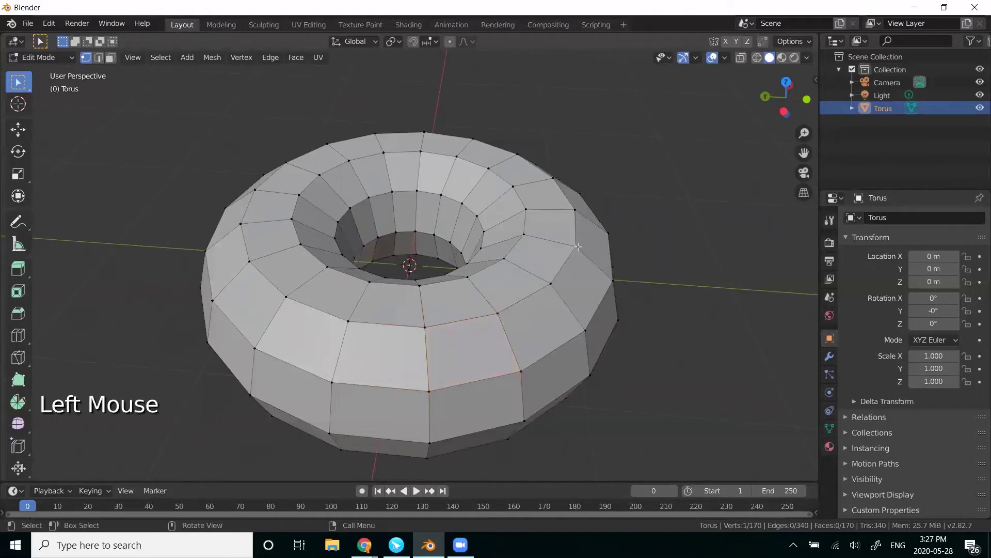
{"action": "middle_click_drag", "start_coordinate": [516, 283], "coordinate": [594, 213]}
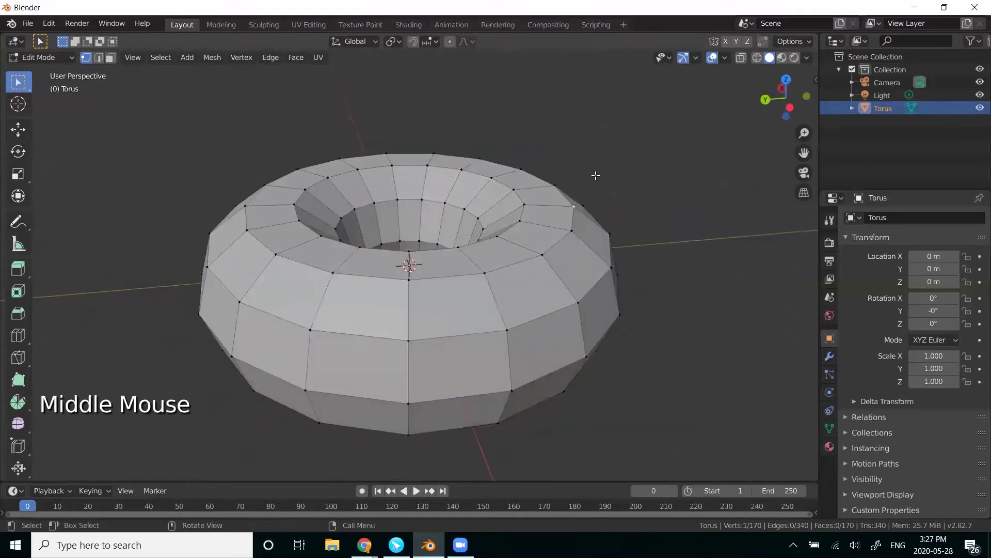
{"action": "key", "text": "g"}
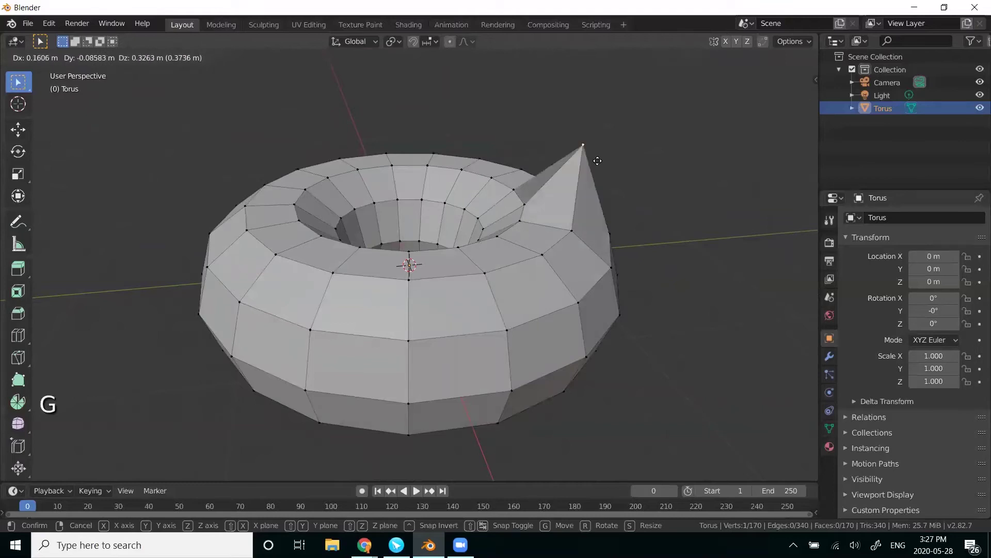
{"action": "key", "text": "z"}
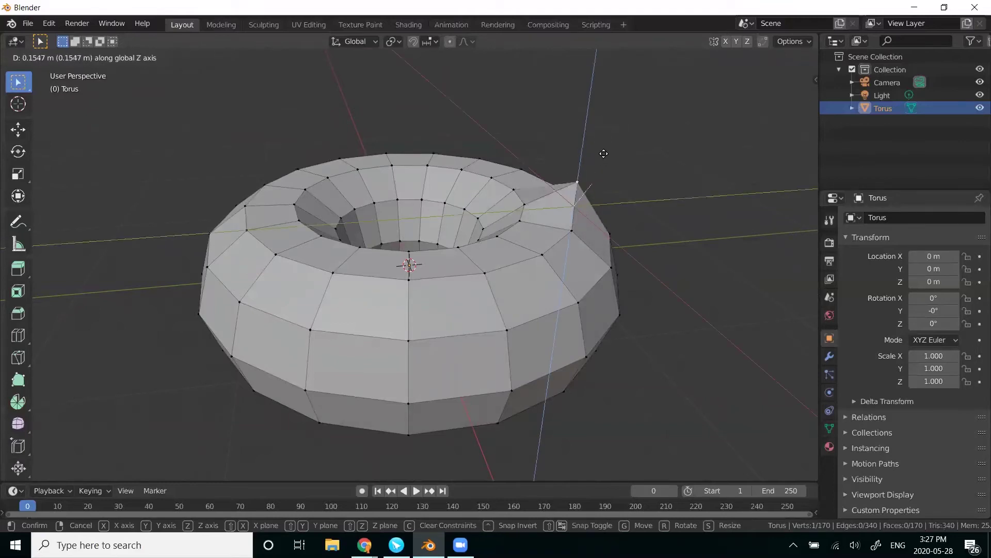
{"action": "left_click", "coordinate": [602, 146]}
{"action": "mouse_move", "coordinate": [688, 172]}
{"action": "middle_mouse_down"}
{"action": "mouse_move", "coordinate": [516, 178]}
{"action": "mouse_move", "coordinate": [686, 162]}
{"action": "middle_mouse_up"}
{"action": "middle_click_drag", "start_coordinate": [631, 148], "coordinate": [499, 210]}
{"action": "scroll", "coordinate": [609, 160], "scroll_direction": "up", "scroll_amount": 2}
{"action": "scroll", "coordinate": [572, 204], "scroll_direction": "down", "scroll_amount": 1}
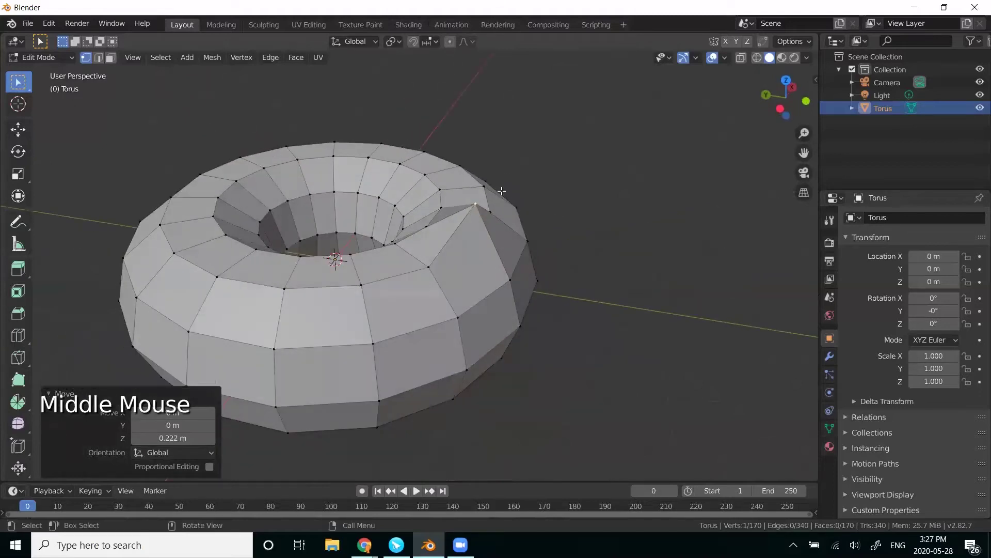
{"action": "middle_click_drag", "start_coordinate": [551, 230], "coordinate": [582, 219]}
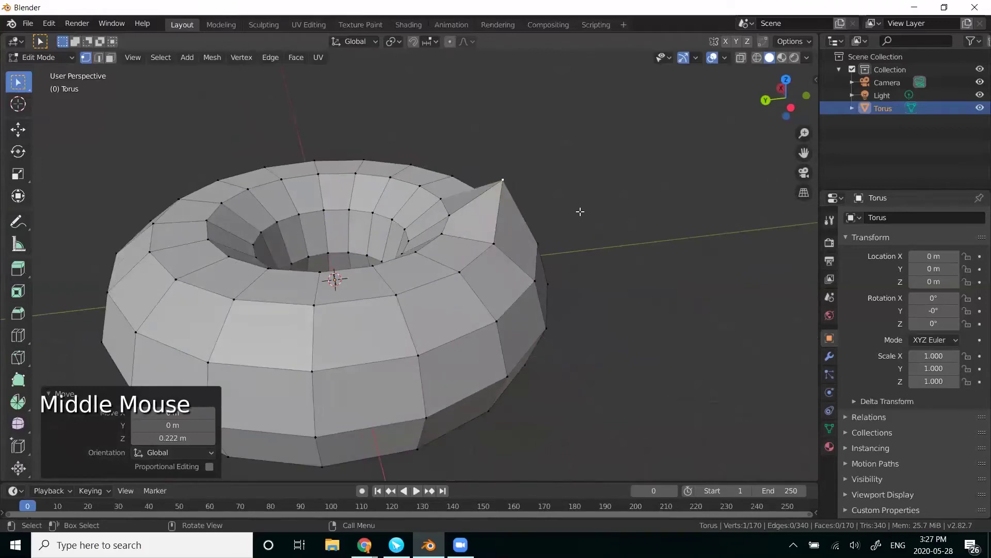
Turn on proportional editing and undo the vertex raise on the torus's upper outer ring.
{"action": "key", "text": "o"}
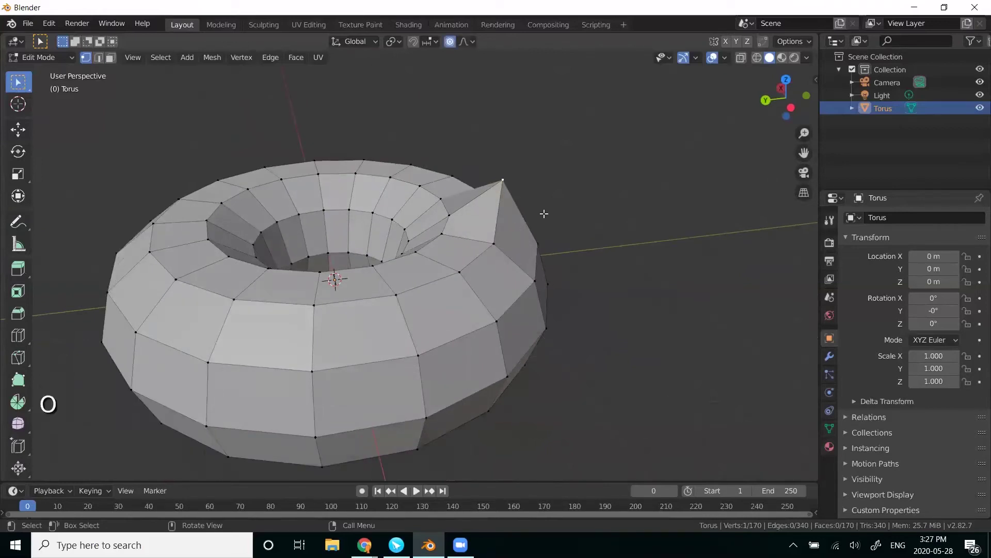
{"action": "left_click", "coordinate": [450, 42]}
{"action": "left_click", "coordinate": [450, 41]}
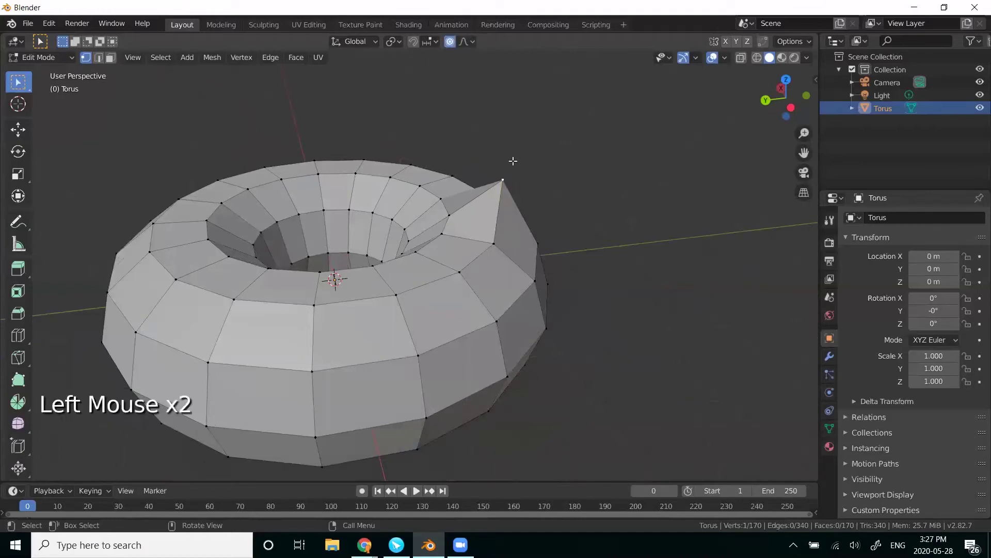
{"action": "key", "text": "ctrl+z"}
{"action": "key", "text": "ctrl+z"}
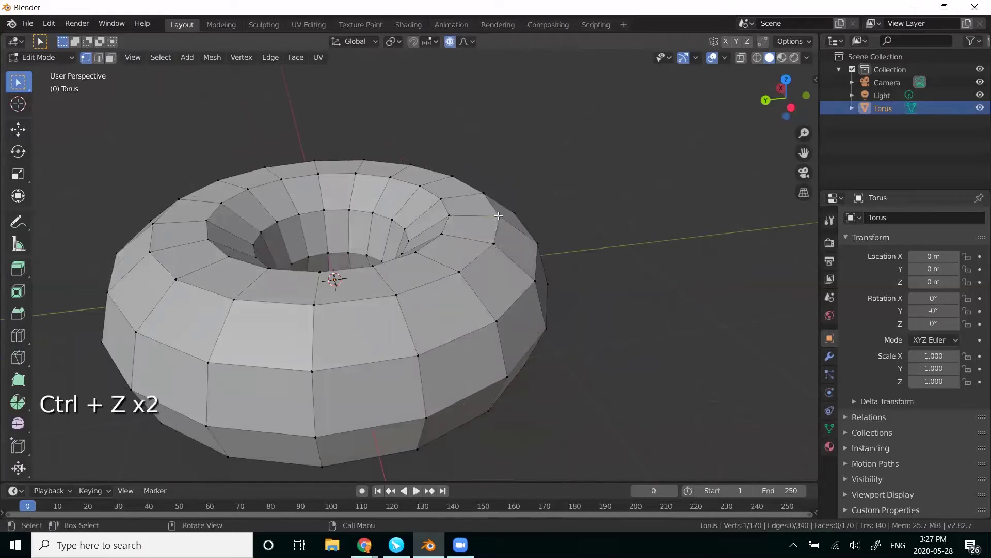
Pull the selected upper-ring vertex slightly upward with smooth proportional falloff, trying larger and smaller influences before settling on a proportional size of about 0.75.
{"action": "key", "text": "g"}
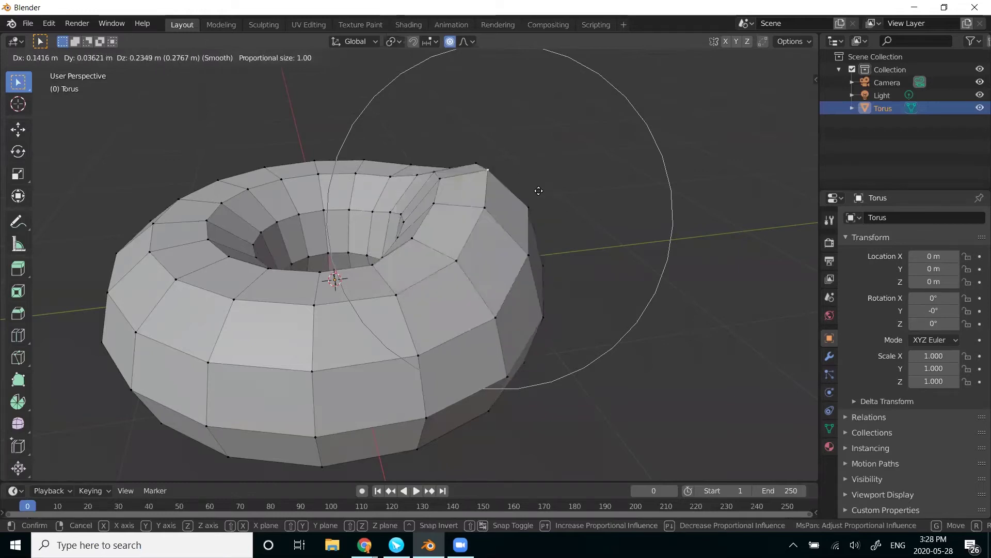
{"action": "scroll", "coordinate": [514, 214], "scroll_direction": "down", "scroll_amount": 5}
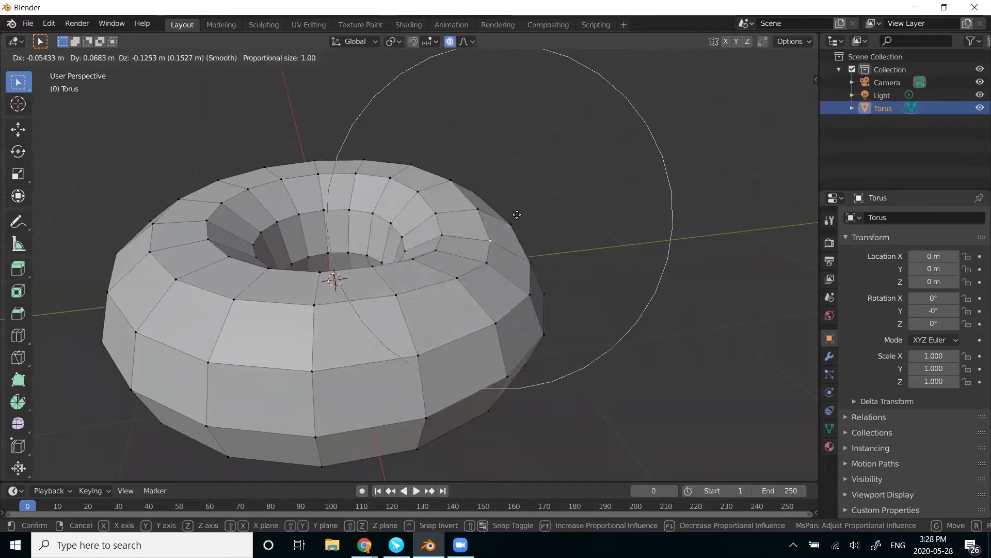
{"action": "scroll", "coordinate": [517, 214], "scroll_direction": "up", "scroll_amount": 10}
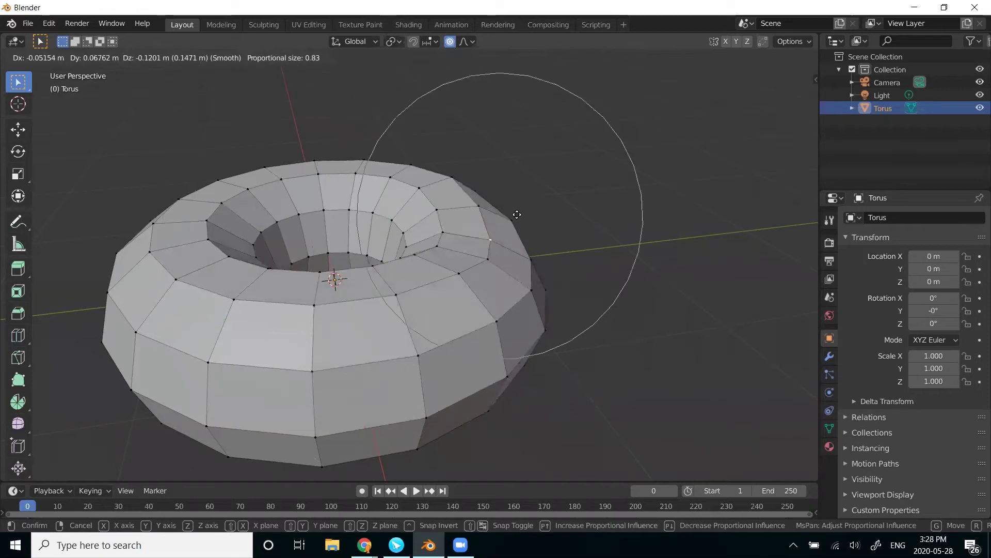
{"action": "scroll", "coordinate": [517, 214], "scroll_direction": "up", "scroll_amount": 3}
{"action": "scroll", "coordinate": [540, 175], "scroll_direction": "down", "scroll_amount": 7}
{"action": "scroll", "coordinate": [535, 178], "scroll_direction": "down", "scroll_amount": 9}
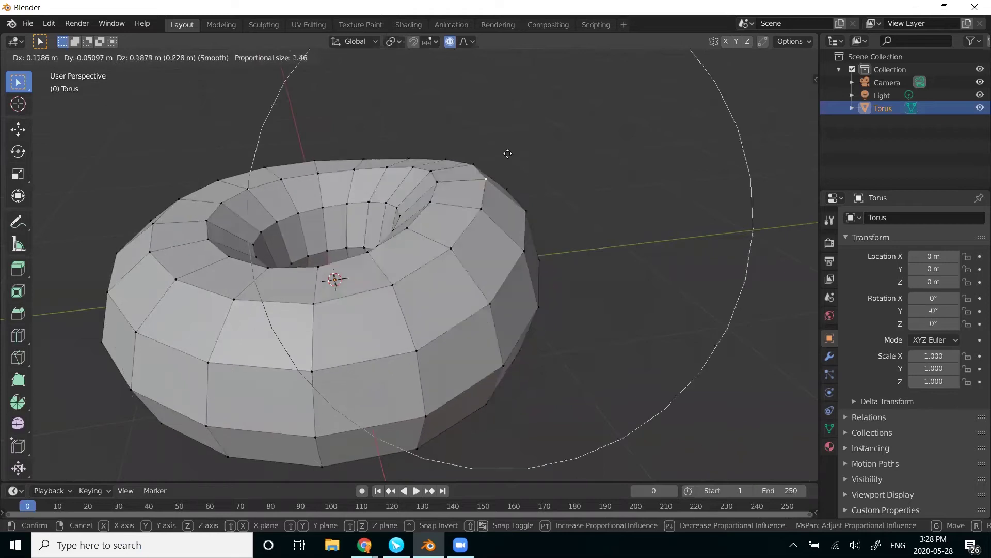
{"action": "scroll", "coordinate": [504, 150], "scroll_direction": "up", "scroll_amount": 4}
{"action": "scroll", "coordinate": [487, 166], "scroll_direction": "down", "scroll_amount": 3}
{"action": "scroll", "coordinate": [499, 185], "scroll_direction": "up", "scroll_amount": 7}
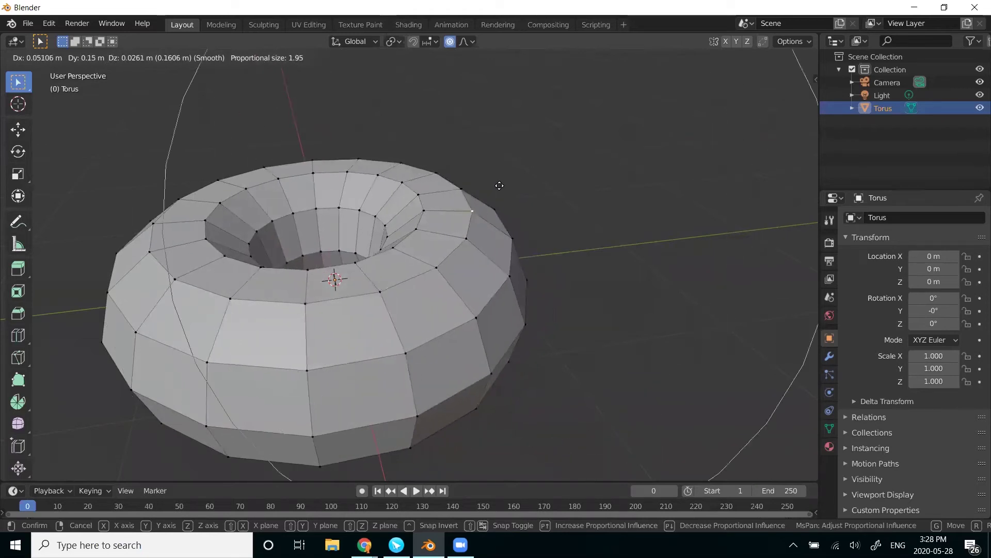
{"action": "scroll", "coordinate": [499, 185], "scroll_direction": "up", "scroll_amount": 1}
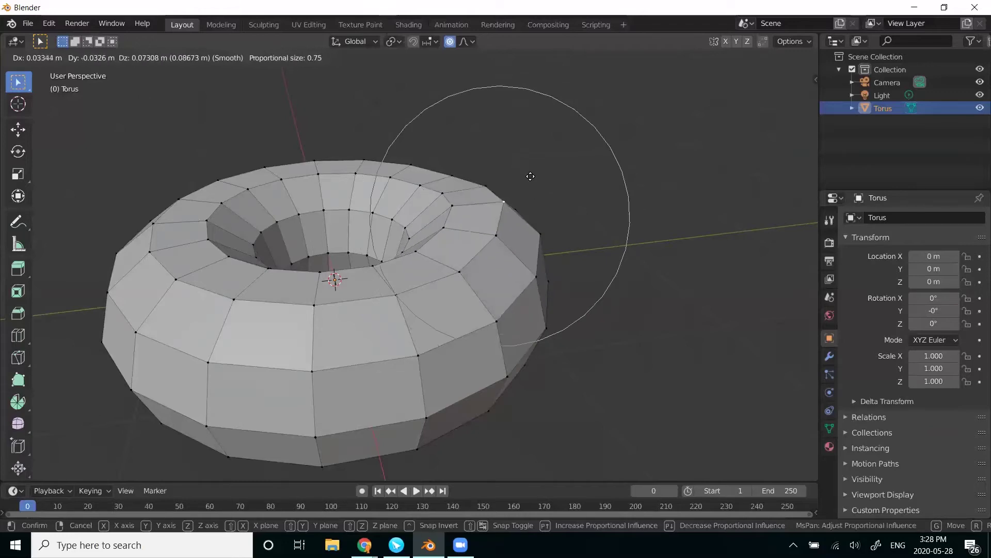
{"action": "left_click", "coordinate": [535, 170]}
Orbit to another side and pull an upper outer-ring vertex upward and outward about 0.11 m with the same proportional influence.
{"action": "middle_click_drag", "start_coordinate": [538, 164], "coordinate": [222, 187]}
{"action": "left_click", "coordinate": [154, 231]}
{"action": "key", "text": "g"}
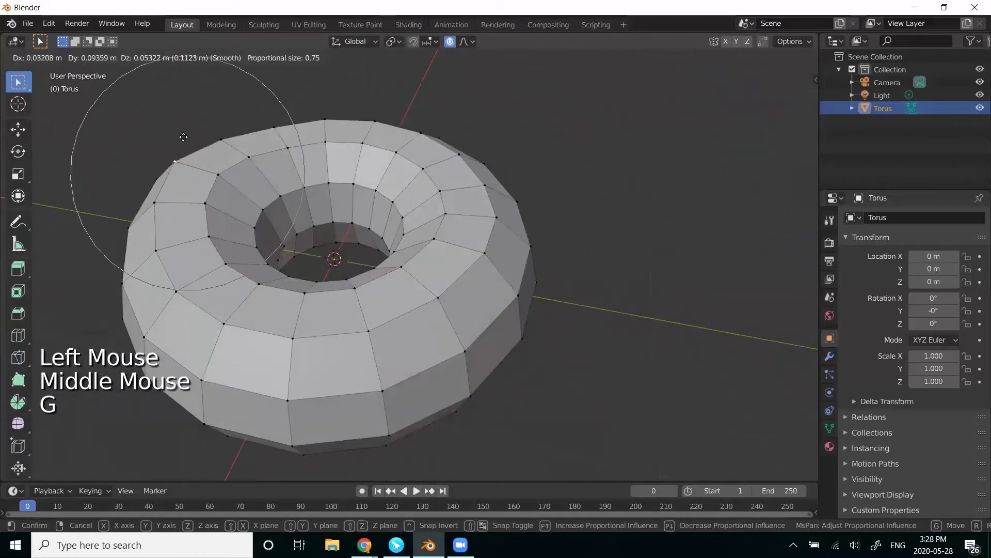
{"action": "left_click", "coordinate": [178, 158]}
Pull a vertex on the far side of the torus's upper outer ring up and outward about 0.17 m with proportional editing.
{"action": "middle_click_drag", "start_coordinate": [353, 293], "coordinate": [361, 248]}
{"action": "middle_click_drag", "start_coordinate": [361, 248], "coordinate": [300, 210]}
{"action": "left_click", "coordinate": [293, 198]}
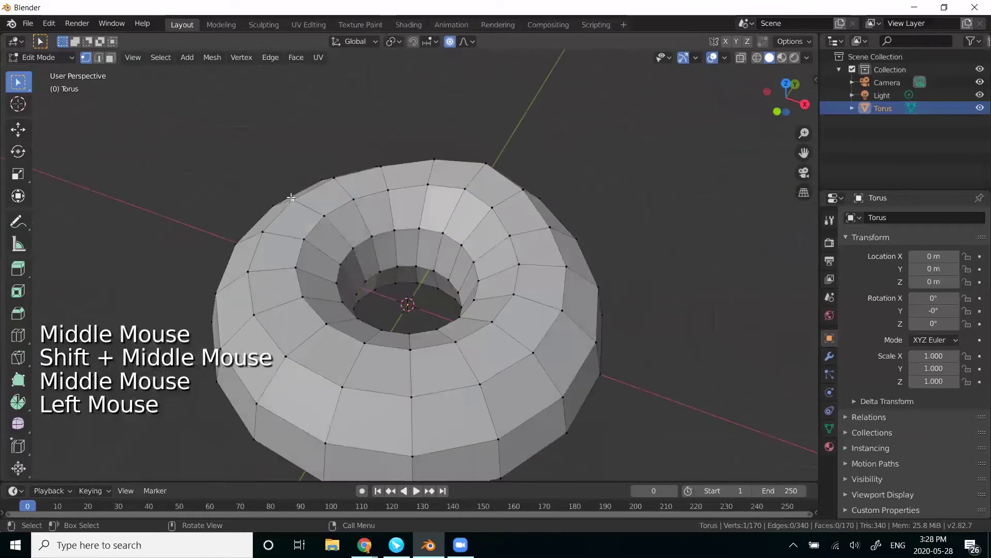
{"action": "key", "text": "g"}
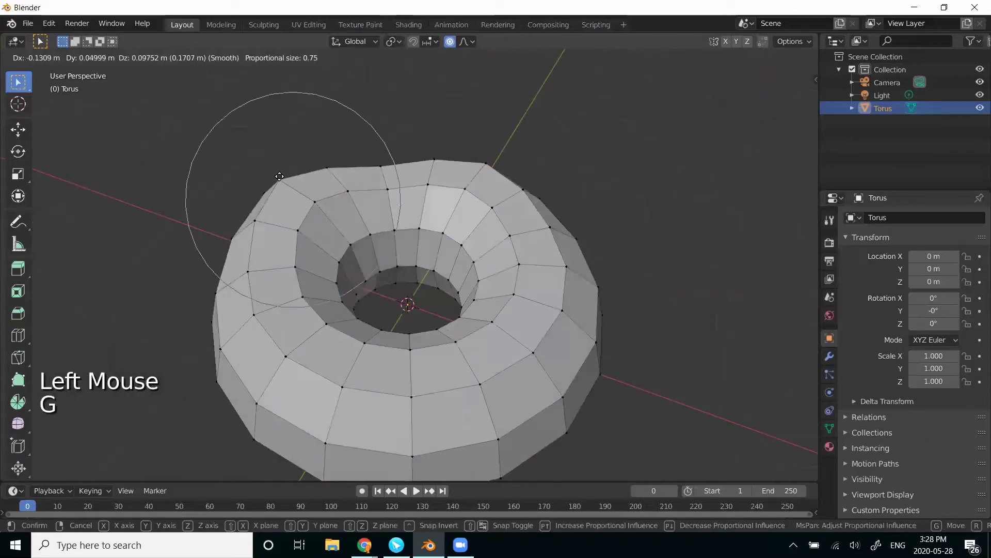
{"action": "left_click", "coordinate": [277, 173]}
Move a vertex low on the torus's outer side down and outward, about -0.087 m in X and -0.056 m in Y.
{"action": "middle_click_drag", "start_coordinate": [277, 174], "coordinate": [385, 295]}
{"action": "left_click", "coordinate": [385, 294]}
{"action": "key", "text": "g"}
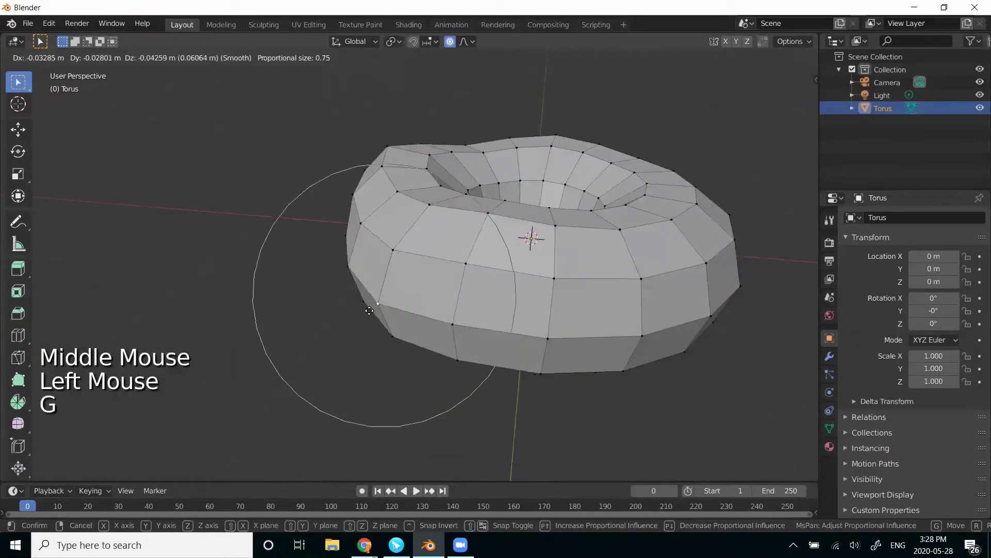
{"action": "left_click", "coordinate": [364, 318]}
Move a vertex on the torus's upper ring about 0.074 m in X, -0.136 m in Y and 0.037 m in Z.
{"action": "middle_click_drag", "start_coordinate": [293, 244], "coordinate": [480, 207]}
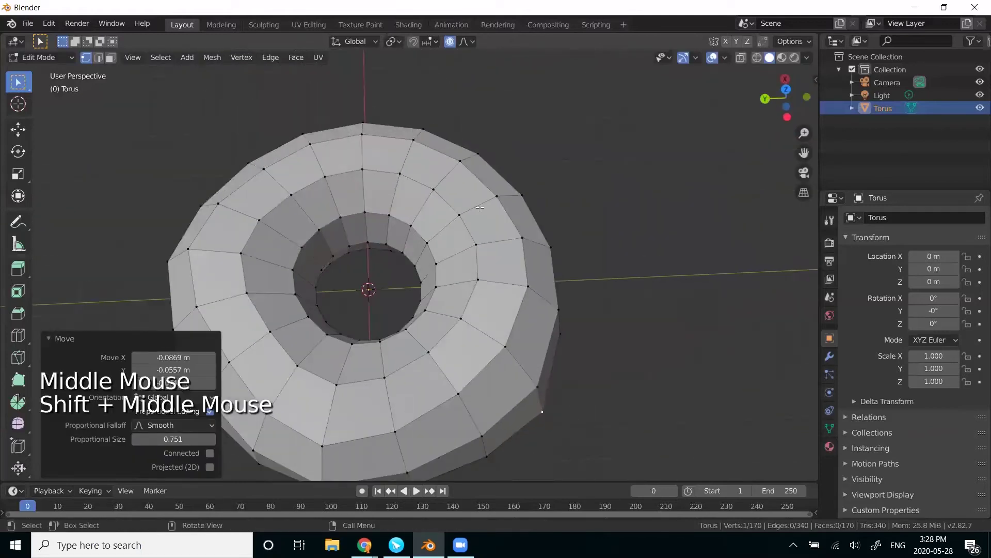
{"action": "left_click", "coordinate": [496, 197]}
{"action": "key", "text": "g"}
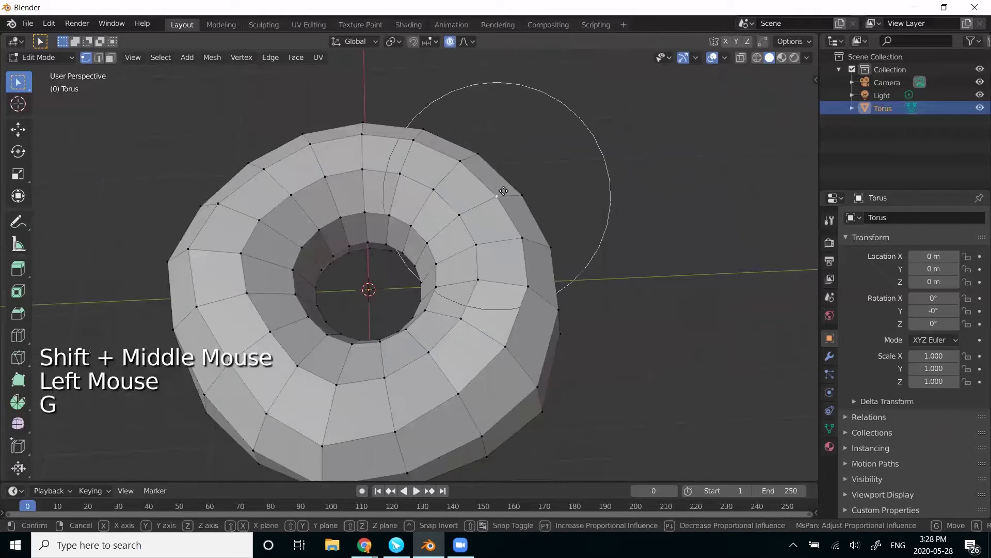
{"action": "left_click", "coordinate": [515, 185]}
{"action": "middle_click_drag", "start_coordinate": [515, 184], "coordinate": [466, 264]}
{"action": "scroll", "coordinate": [397, 258], "scroll_direction": "down", "scroll_amount": 2}
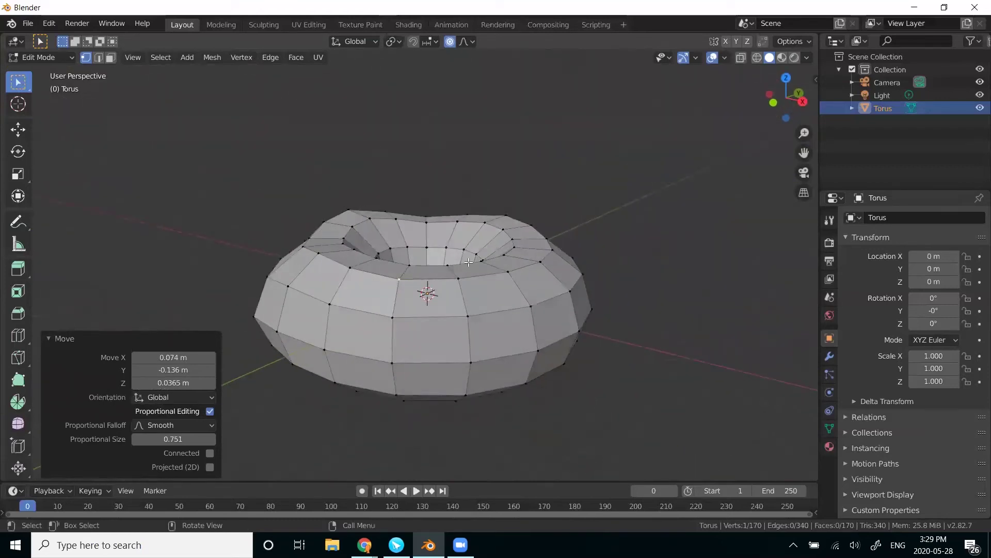
Clear the vertex selection, return to Object Mode and select the whole torus.
{"action": "left_click", "coordinate": [587, 166]}
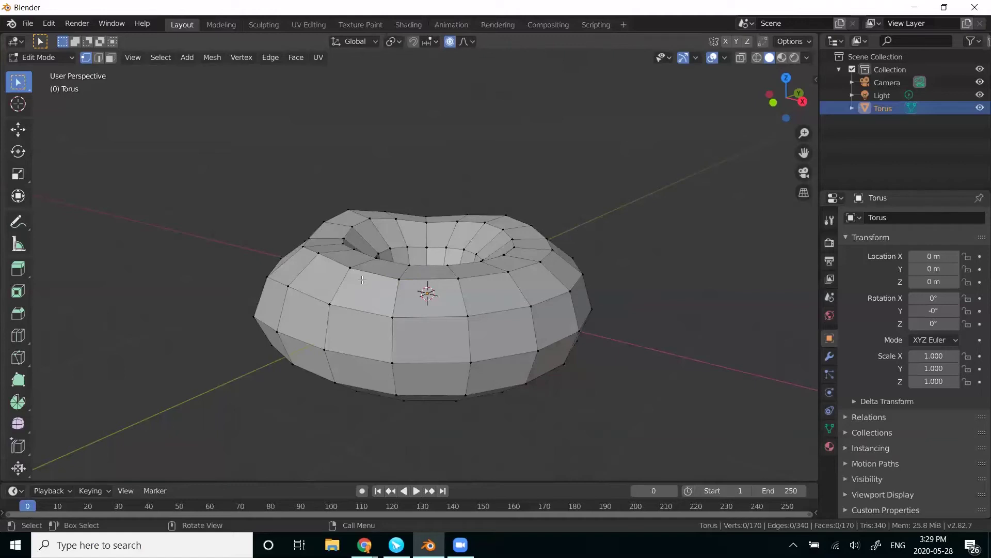
{"action": "key", "text": "Tab"}
{"action": "left_click", "coordinate": [238, 207]}
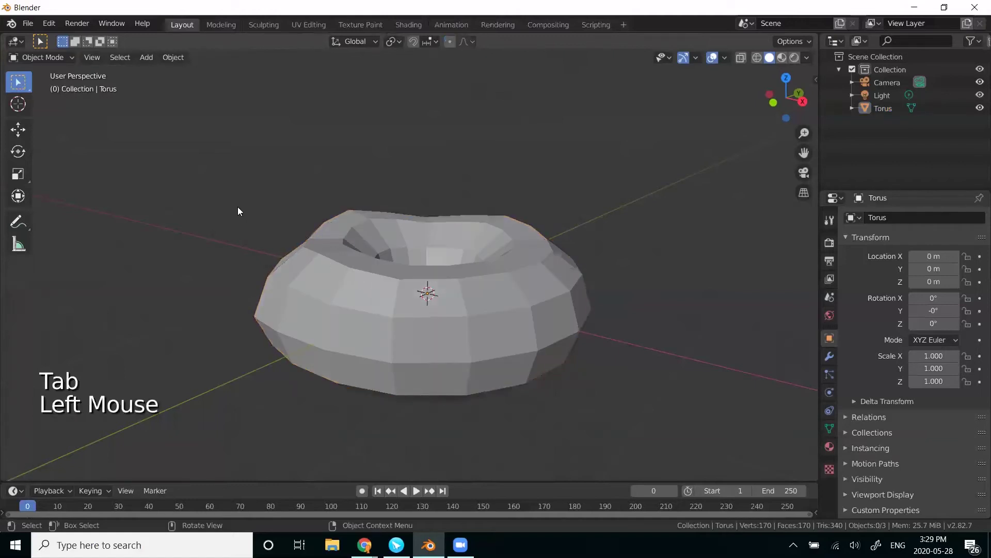
{"action": "left_click", "coordinate": [481, 358]}
{"action": "middle_click_drag", "start_coordinate": [236, 177], "coordinate": [494, 309]}
{"action": "double_click", "coordinate": [461, 296]}
{"action": "left_click", "coordinate": [461, 297]}
Apply Shade Smooth to the torus and inspect its surface and outline from several angles.
{"action": "middle_click_drag", "start_coordinate": [593, 409], "coordinate": [540, 394]}
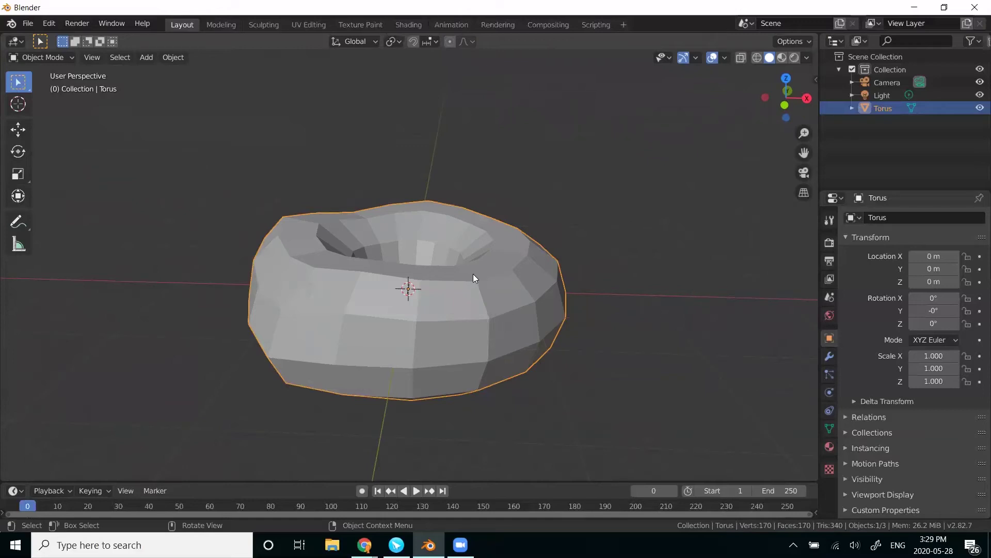
{"action": "right_click", "coordinate": [506, 266]}
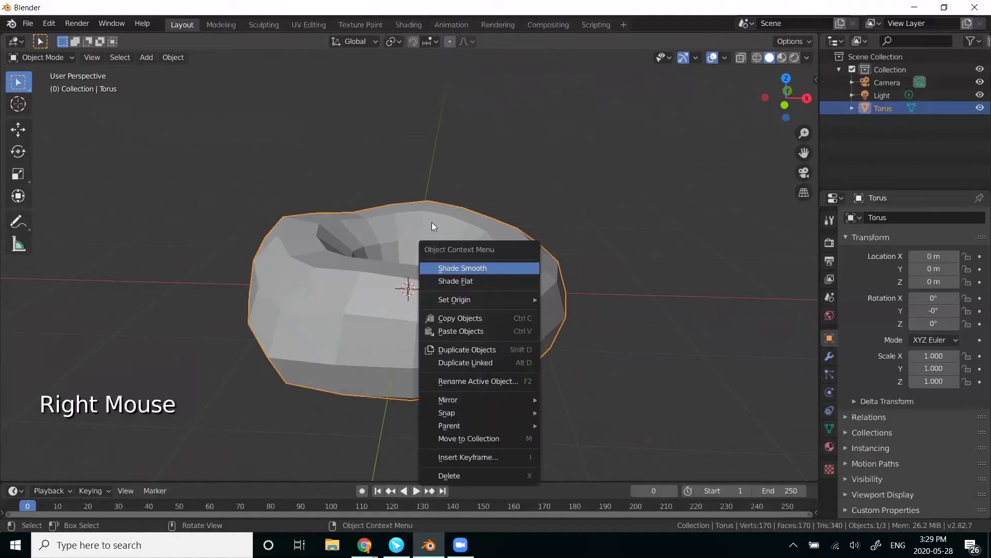
{"action": "left_click", "coordinate": [467, 268]}
{"action": "middle_click_drag", "start_coordinate": [508, 283], "coordinate": [568, 227]}
{"action": "middle_click_drag", "start_coordinate": [583, 266], "coordinate": [577, 264]}
{"action": "scroll", "coordinate": [577, 264], "scroll_direction": "up", "scroll_amount": 1}
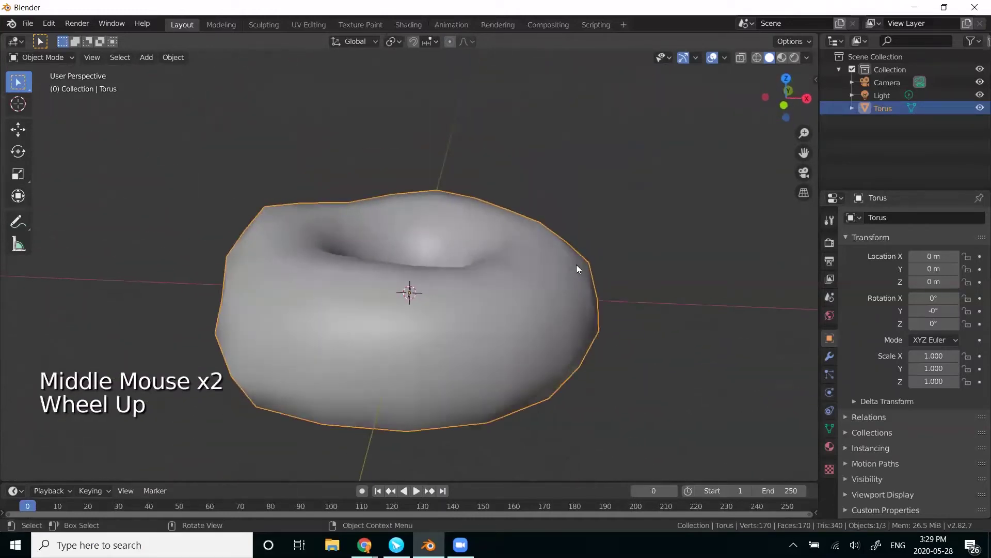
{"action": "scroll", "coordinate": [577, 265], "scroll_direction": "up", "scroll_amount": 1}
{"action": "middle_click_drag", "start_coordinate": [599, 340], "coordinate": [609, 260]}
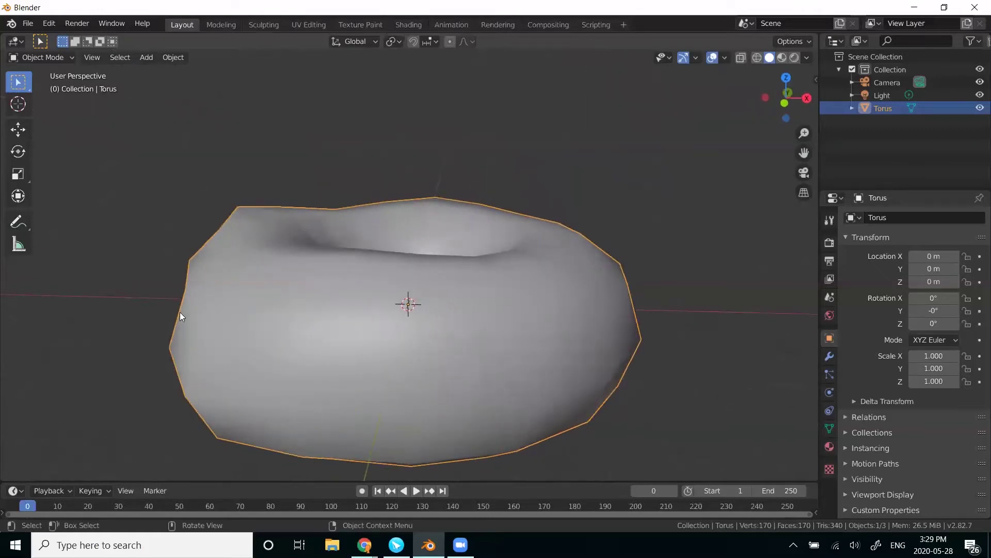
{"action": "middle_click_drag", "start_coordinate": [605, 302], "coordinate": [587, 324]}
{"action": "scroll", "coordinate": [559, 273], "scroll_direction": "down", "scroll_amount": 1}
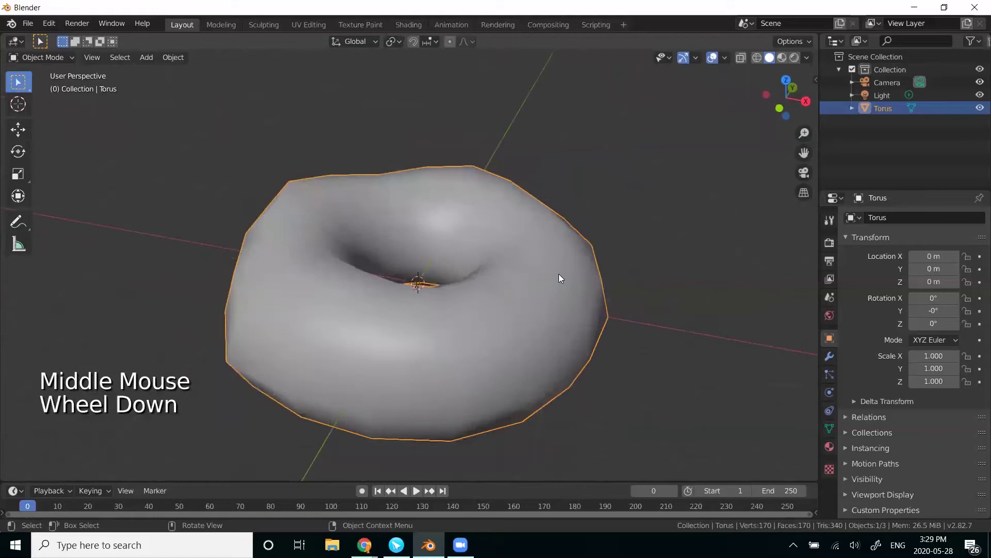
Alternate the torus between Shade Flat and Shade Smooth twice to compare them, ending on smooth shading.
{"action": "right_click", "coordinate": [533, 252]}
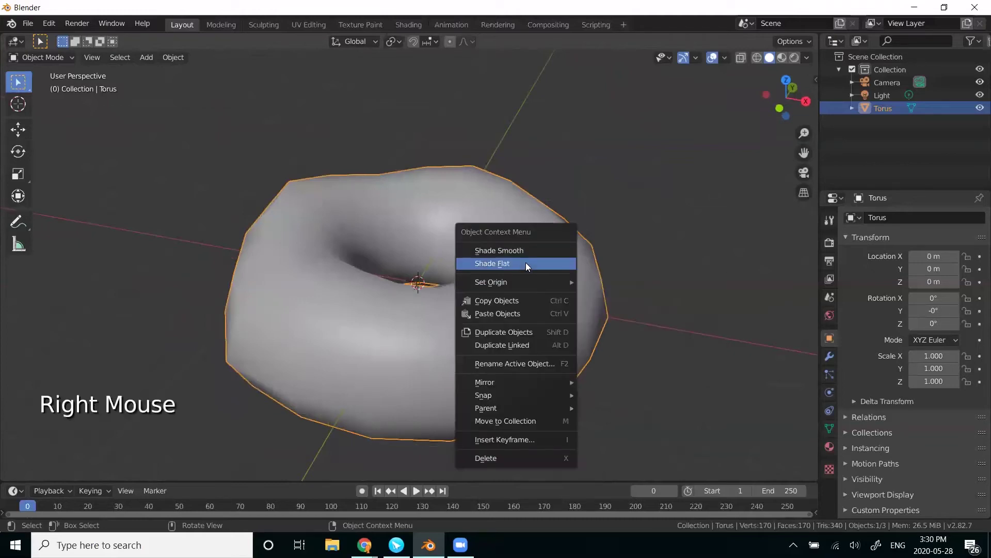
{"action": "left_click", "coordinate": [525, 262]}
{"action": "middle_click_drag", "start_coordinate": [547, 317], "coordinate": [526, 247]}
{"action": "right_click", "coordinate": [525, 247]}
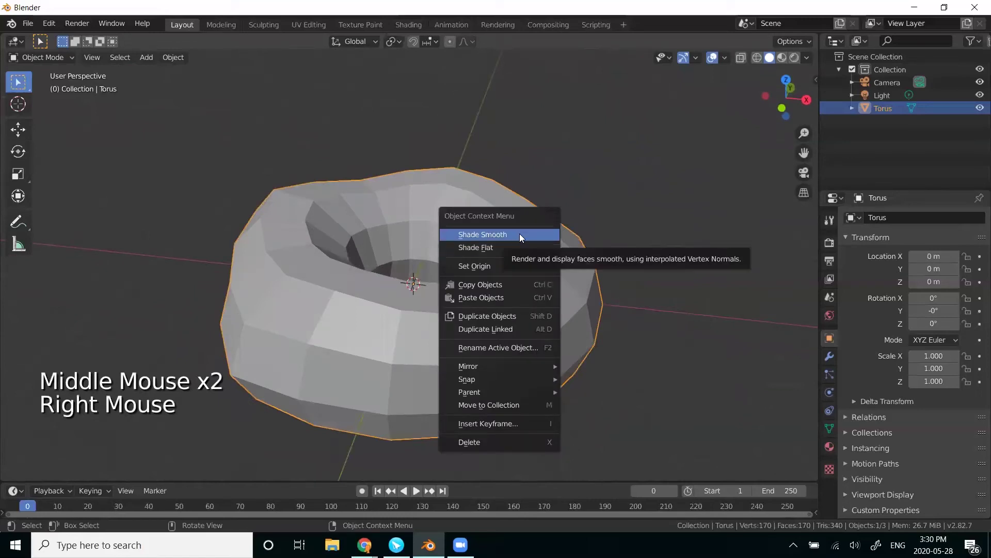
{"action": "left_click", "coordinate": [519, 233]}
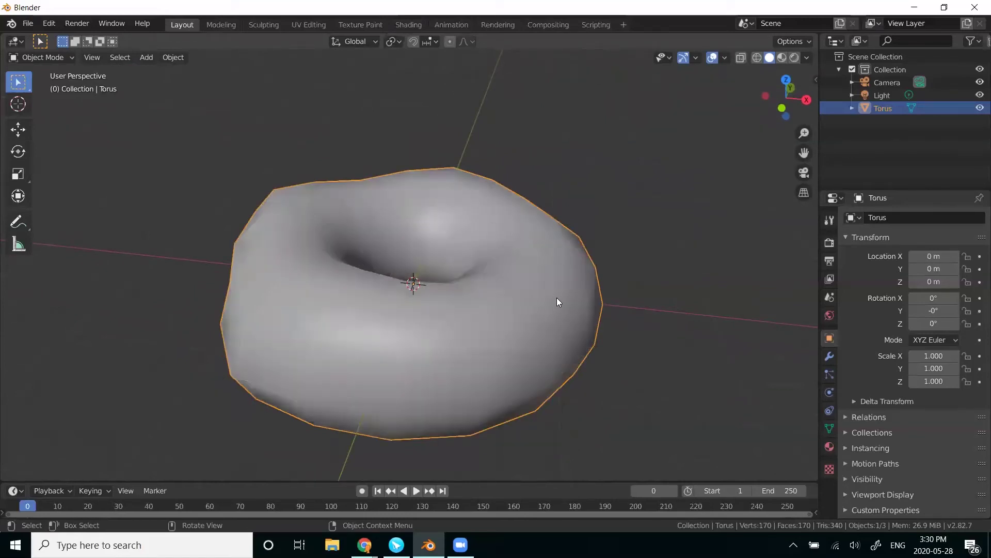
{"action": "middle_click_drag", "start_coordinate": [551, 303], "coordinate": [555, 307]}
{"action": "right_click", "coordinate": [534, 246]}
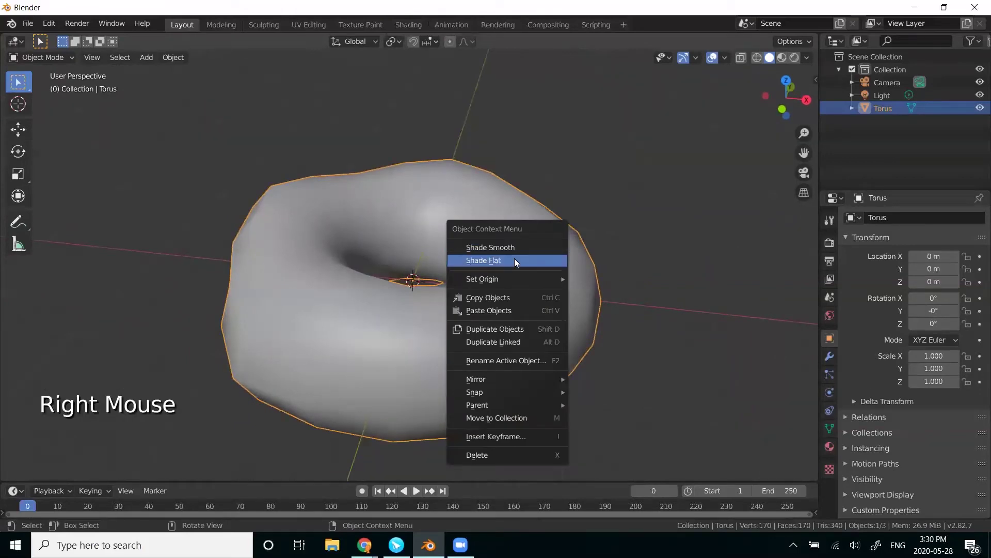
{"action": "left_click", "coordinate": [514, 260]}
{"action": "right_click", "coordinate": [539, 275]}
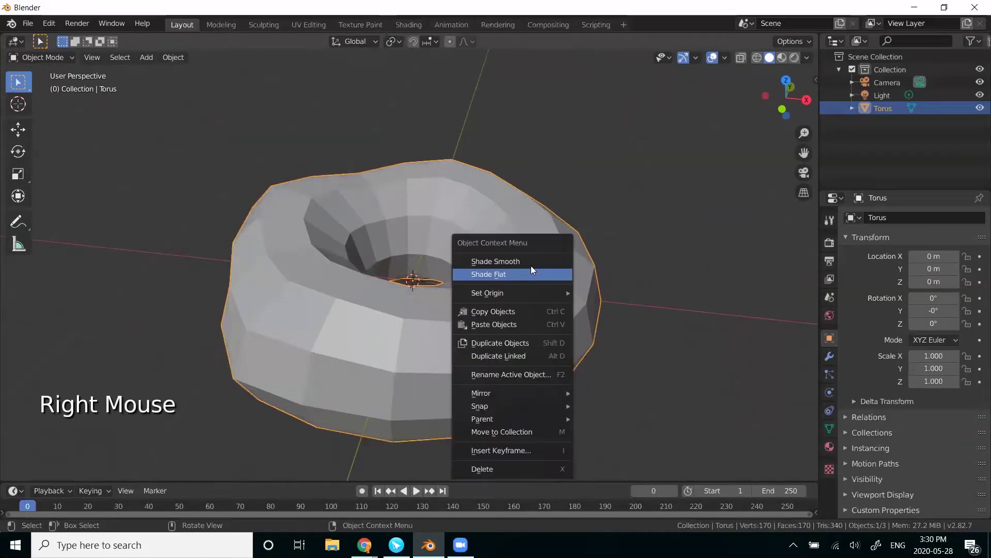
{"action": "left_click", "coordinate": [531, 262]}
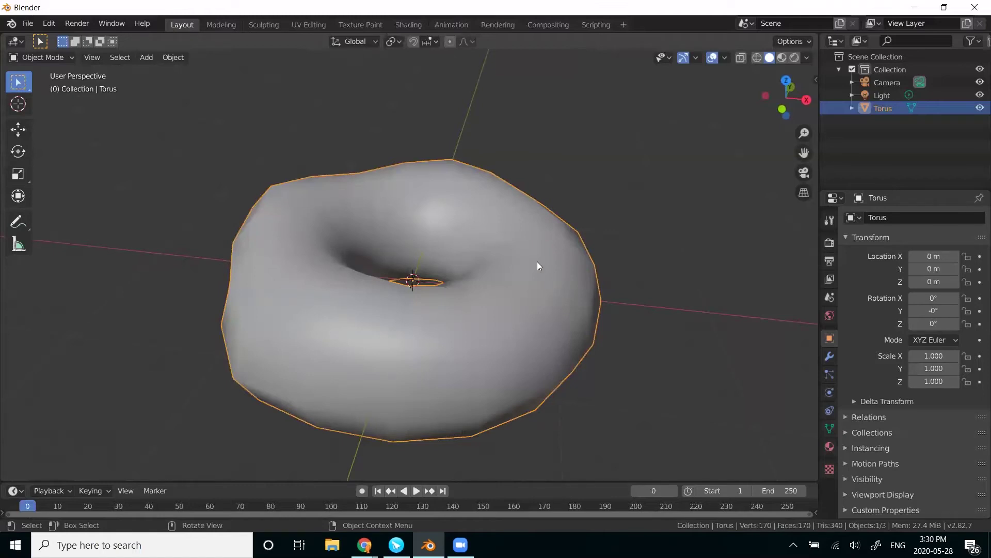
Add a Subdivision Surface modifier to the torus.
{"action": "left_click", "coordinate": [830, 357]}
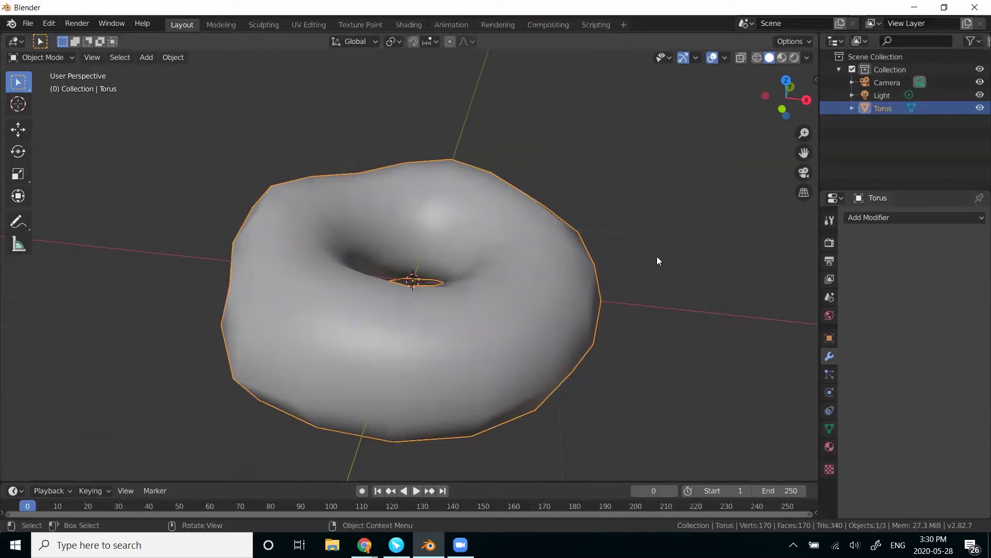
{"action": "left_click", "coordinate": [875, 218]}
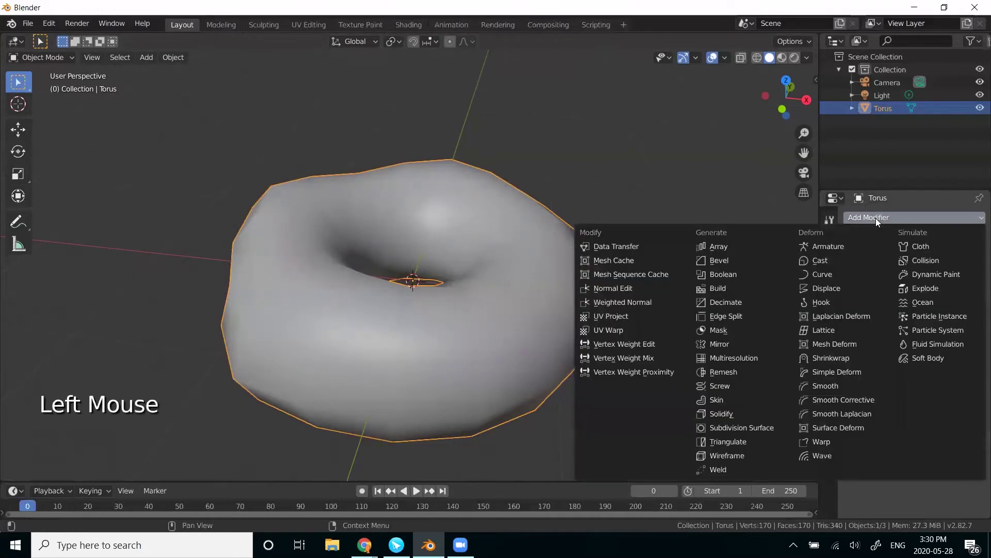
{"action": "left_click", "coordinate": [763, 429]}
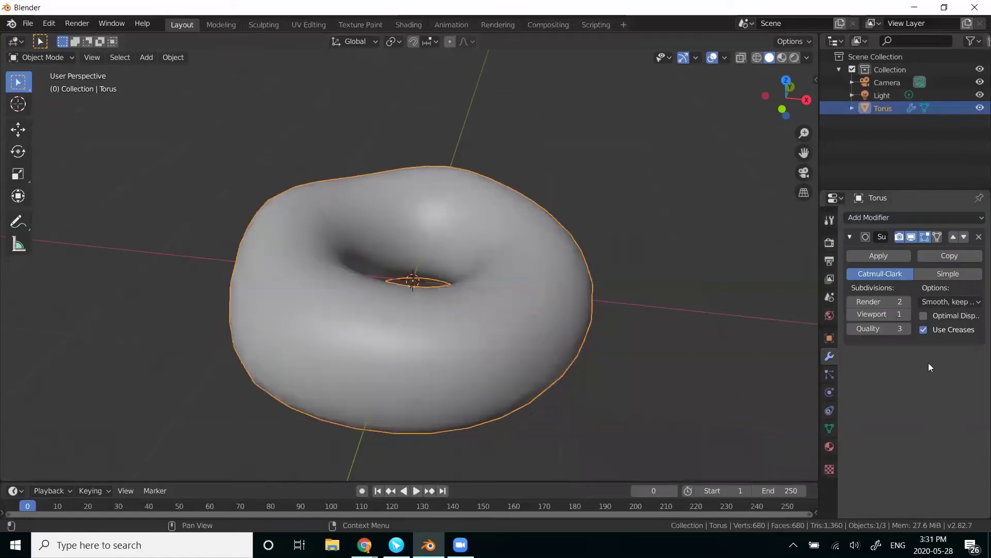
Inspect the subdivided torus up close and apply Shade Flat to it.
{"action": "middle_click_drag", "start_coordinate": [616, 361], "coordinate": [595, 326]}
{"action": "scroll", "coordinate": [595, 326], "scroll_direction": "up", "scroll_amount": 2}
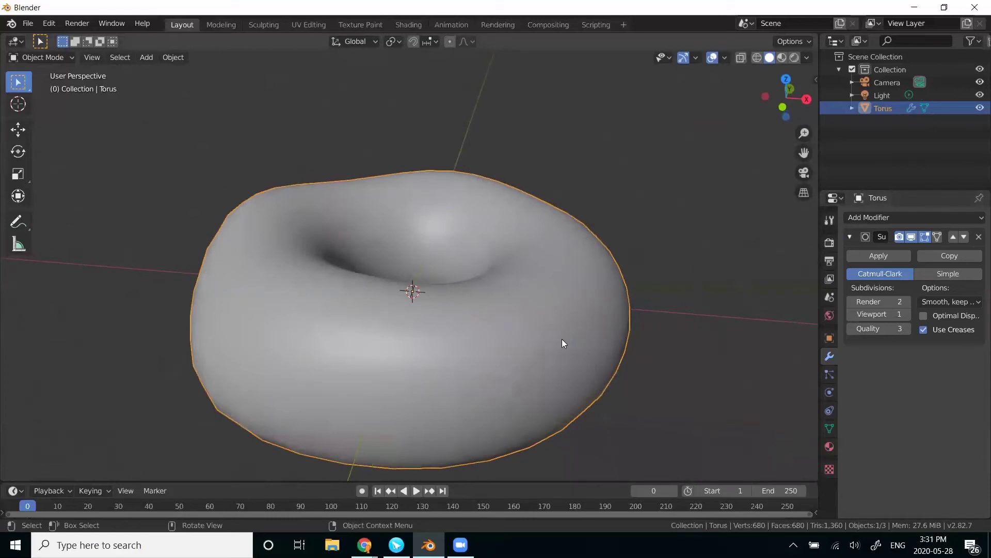
{"action": "right_click", "coordinate": [559, 249]}
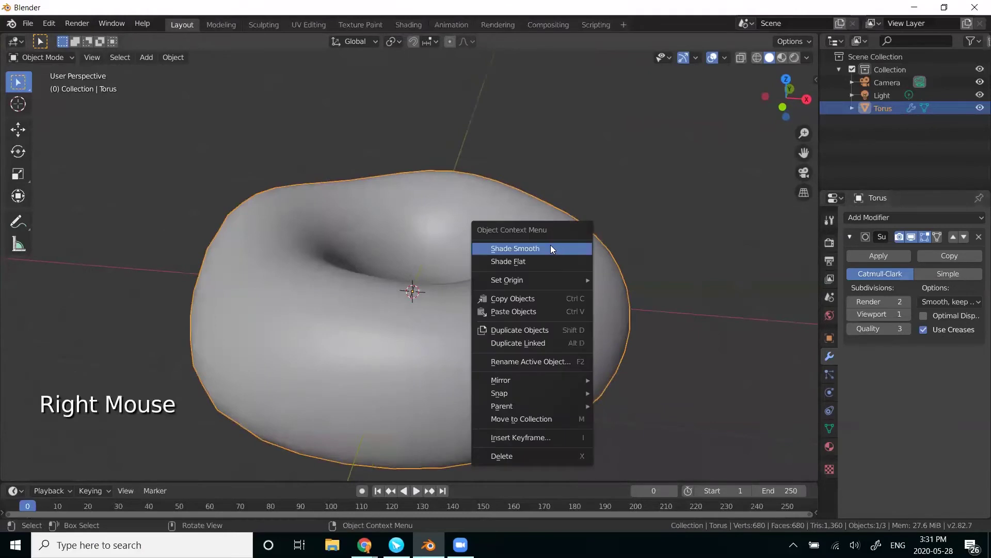
{"action": "left_click", "coordinate": [548, 261]}
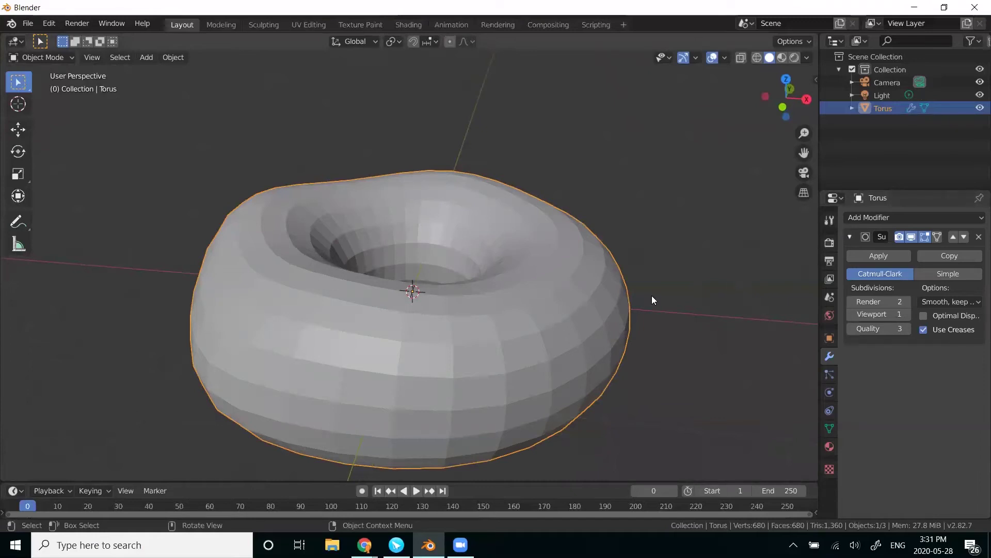
Collapse and expand the Subdivision Surface settings, and raise the viewport subdivisions by one level before returning them to 1.
{"action": "left_click", "coordinate": [850, 235]}
{"action": "left_click", "coordinate": [851, 236]}
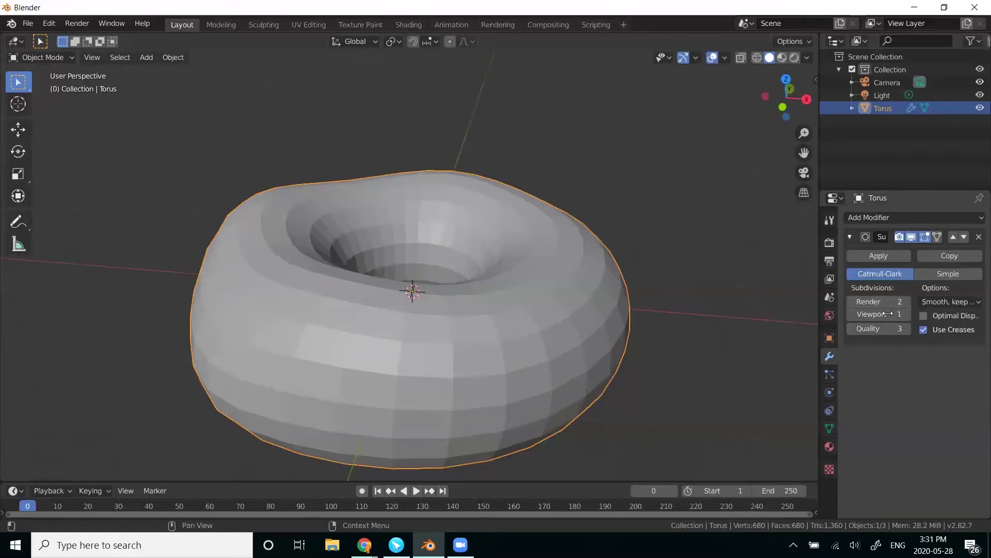
{"action": "left_click", "coordinate": [907, 314]}
{"action": "left_click", "coordinate": [851, 314]}
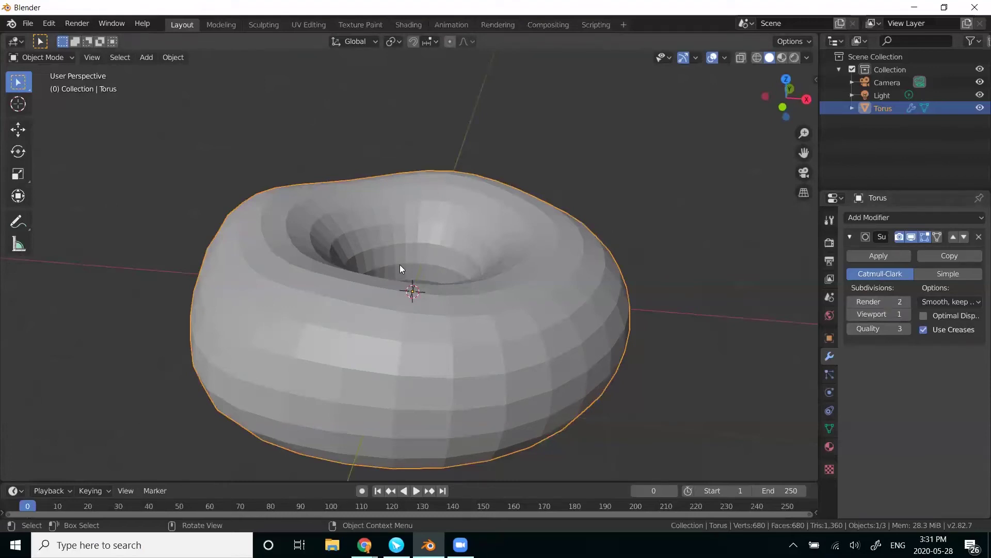
Deselect the torus to inspect its flat-shaded surface from slightly different angles, and select it again.
{"action": "left_click", "coordinate": [101, 194]}
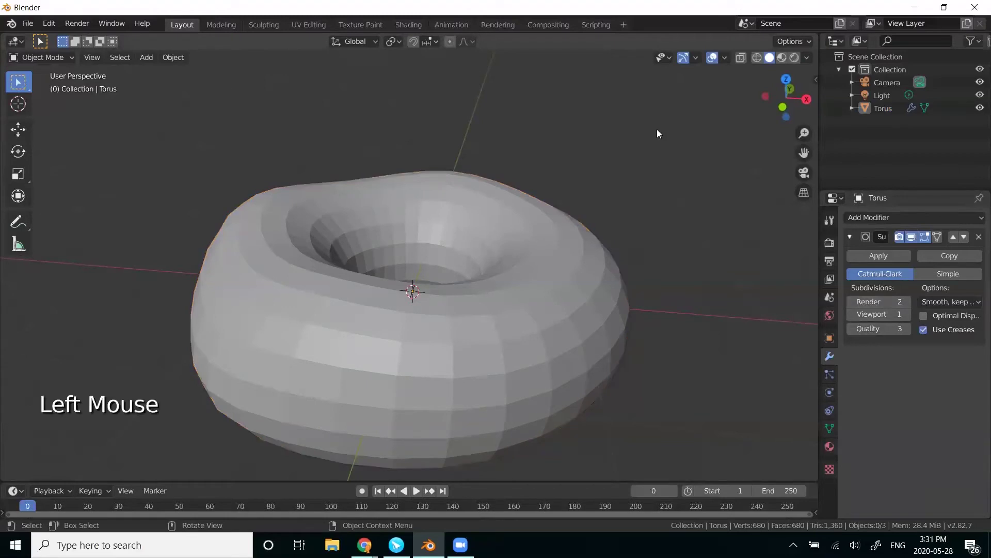
{"action": "middle_click_drag", "start_coordinate": [700, 174], "coordinate": [642, 182]}
{"action": "middle_click_drag", "start_coordinate": [489, 111], "coordinate": [546, 106]}
{"action": "left_click", "coordinate": [554, 245]}
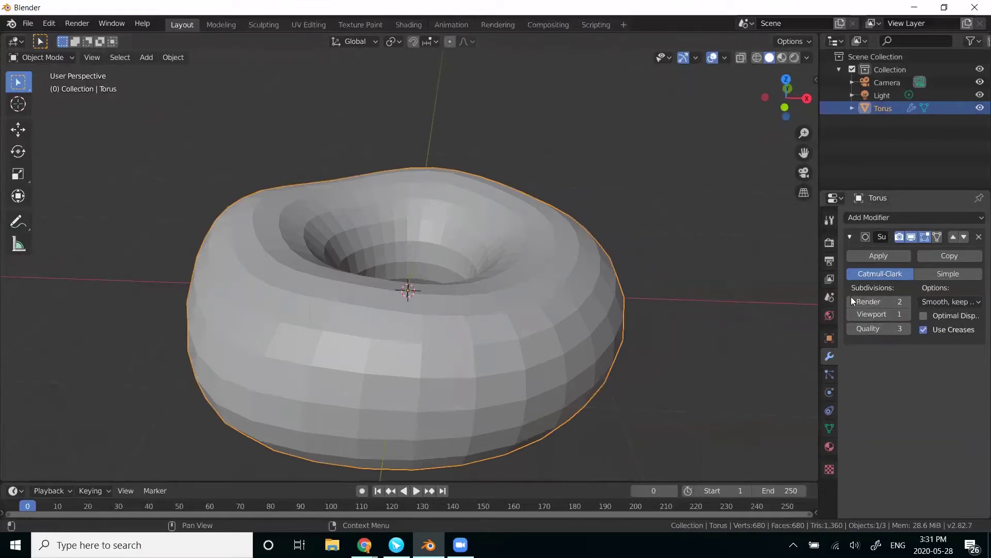
Try applying and deleting the torus's Subdivision Surface modifier, undoing each of the two actions.
{"action": "left_click", "coordinate": [871, 257]}
{"action": "left_click", "coordinate": [609, 301]}
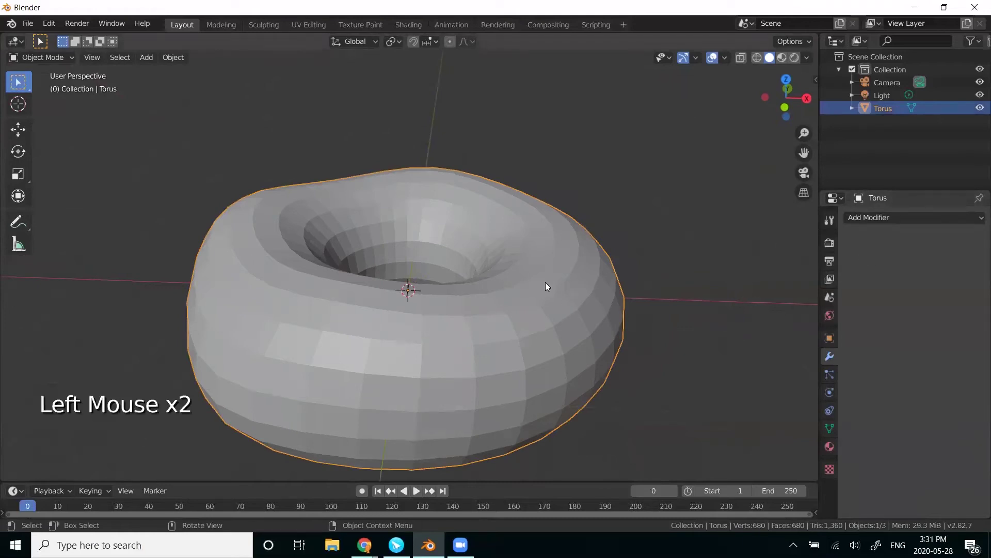
{"action": "key", "text": "ctrl+z"}
{"action": "key", "text": "ctrl+z"}
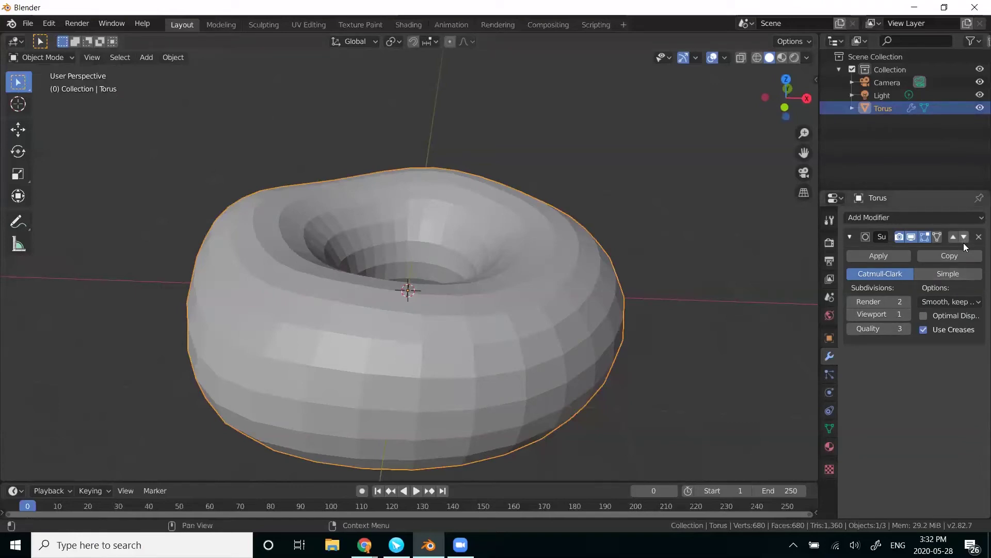
{"action": "left_click", "coordinate": [978, 237]}
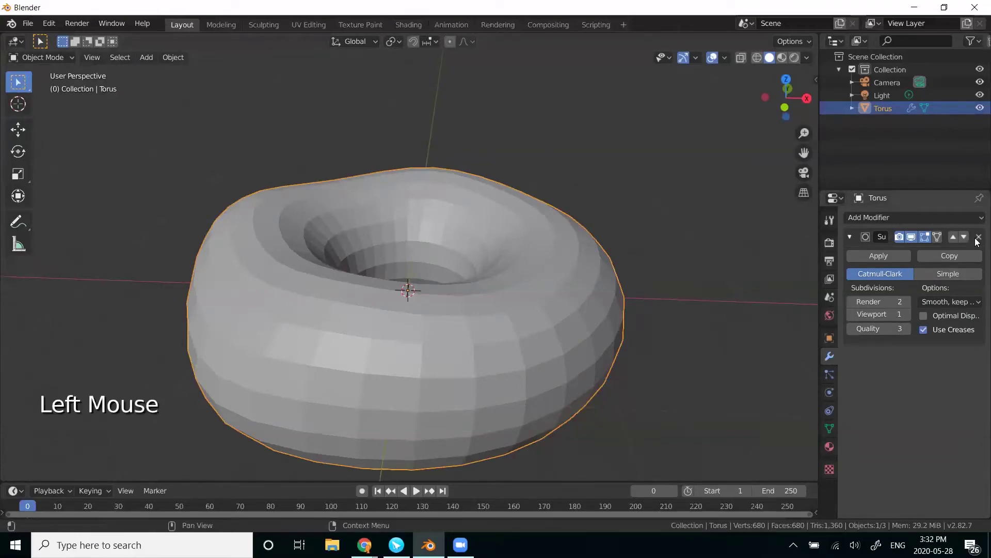
{"action": "key", "text": "ctrl+z"}
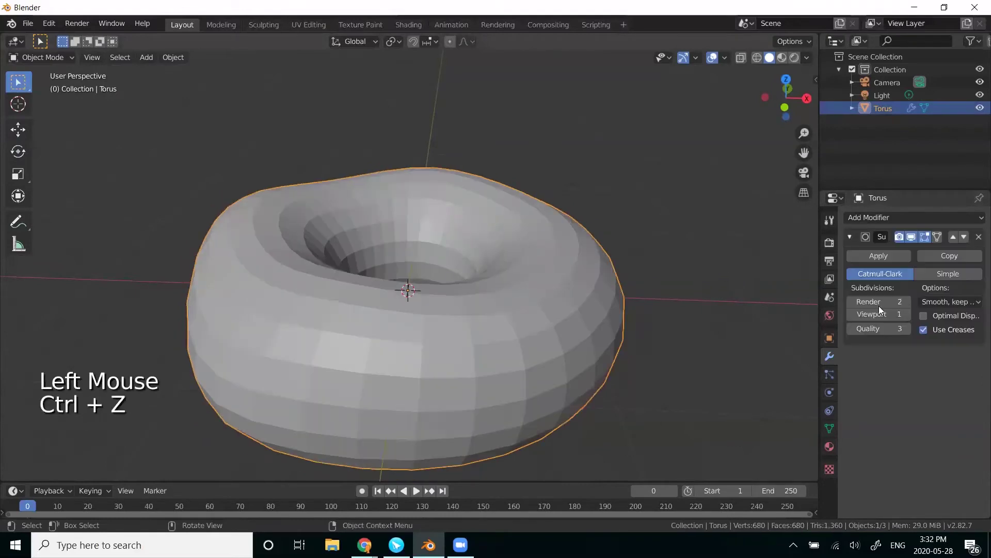
Turn off the Subdivision Surface modifier's display in Edit Mode and in the viewport, toggling the viewport display to compare the meshes.
{"action": "left_click", "coordinate": [925, 238]}
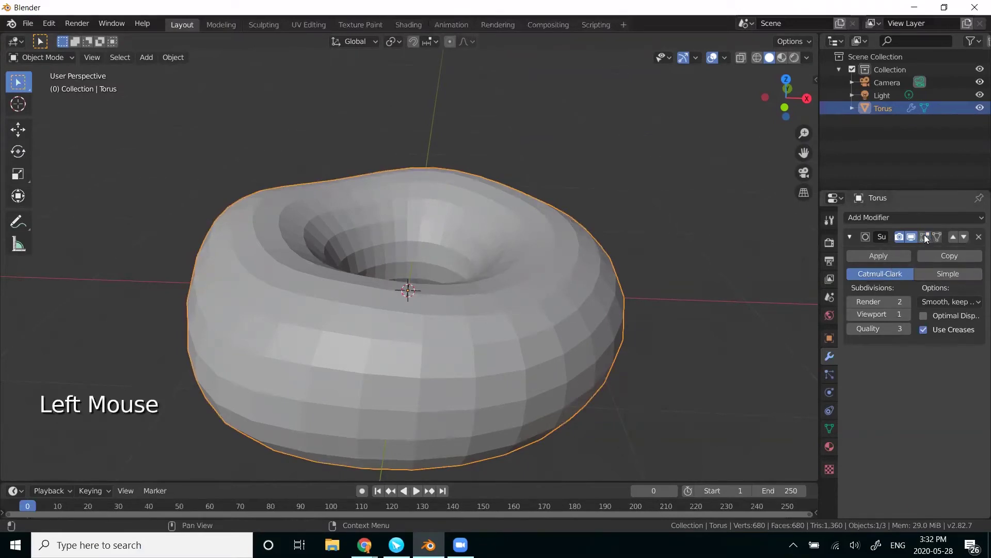
{"action": "left_click", "coordinate": [912, 237]}
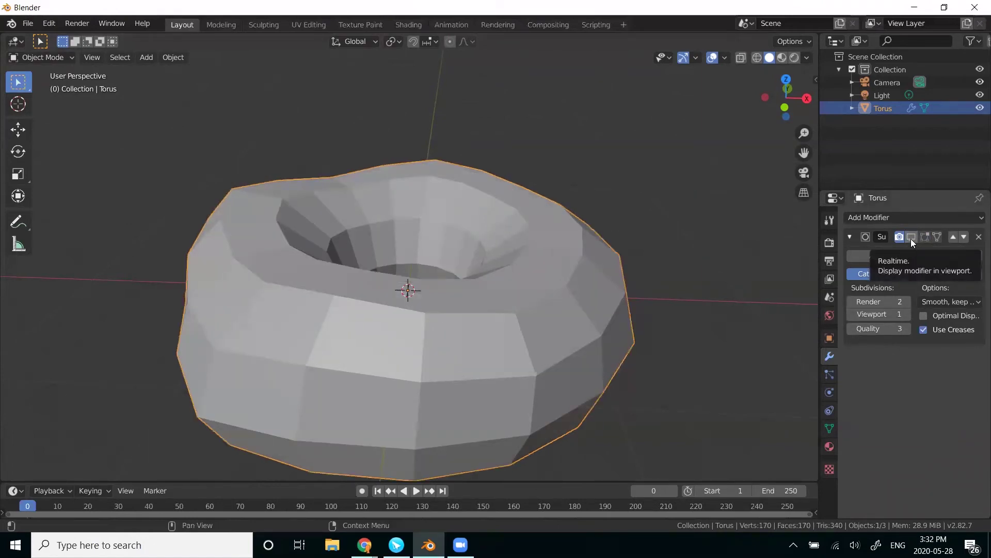
{"action": "left_click", "coordinate": [911, 238]}
{"action": "left_click", "coordinate": [912, 238]}
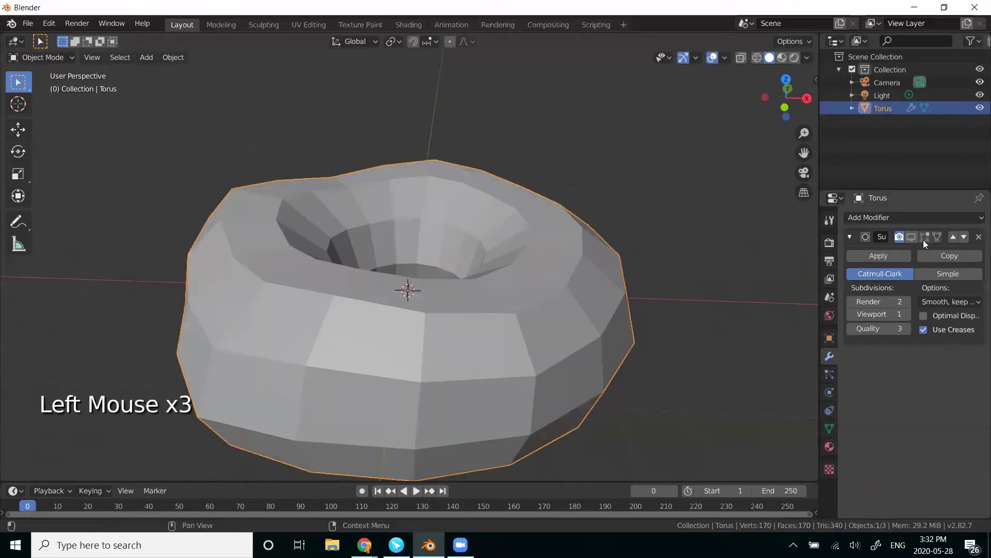
Enter Edit Mode on the torus and enable the modifier's display for both Edit Mode and the viewport.
{"action": "key", "text": "Tab"}
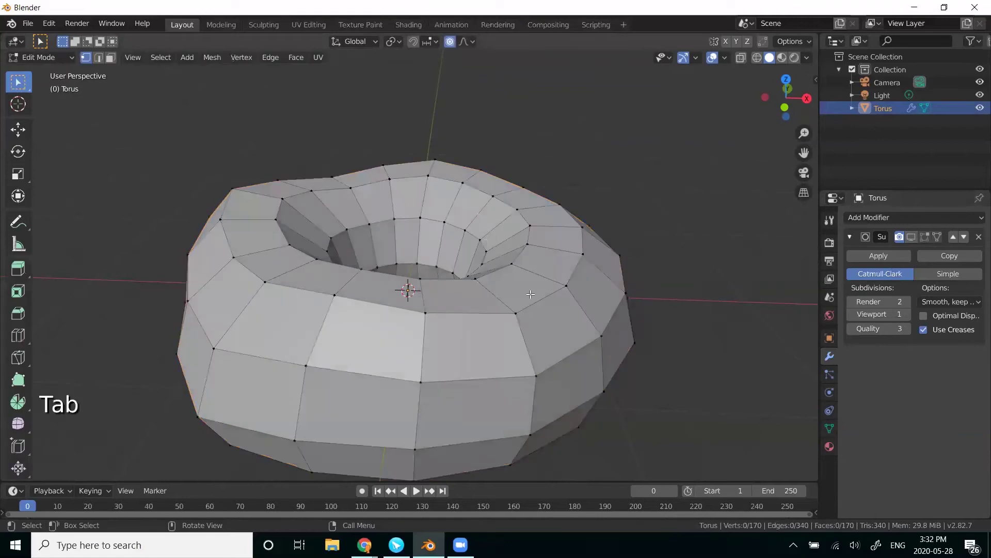
{"action": "left_click", "coordinate": [925, 237]}
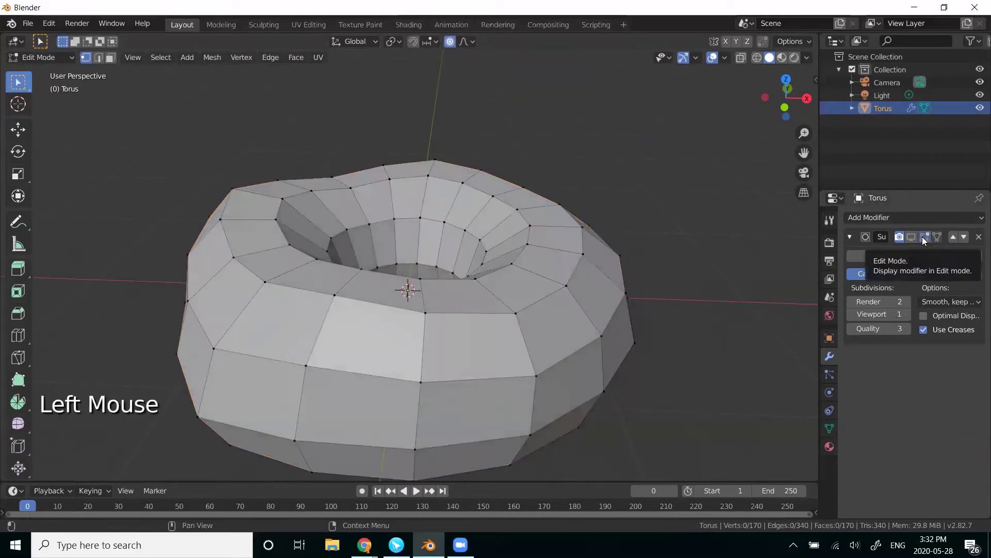
{"action": "left_click", "coordinate": [911, 236]}
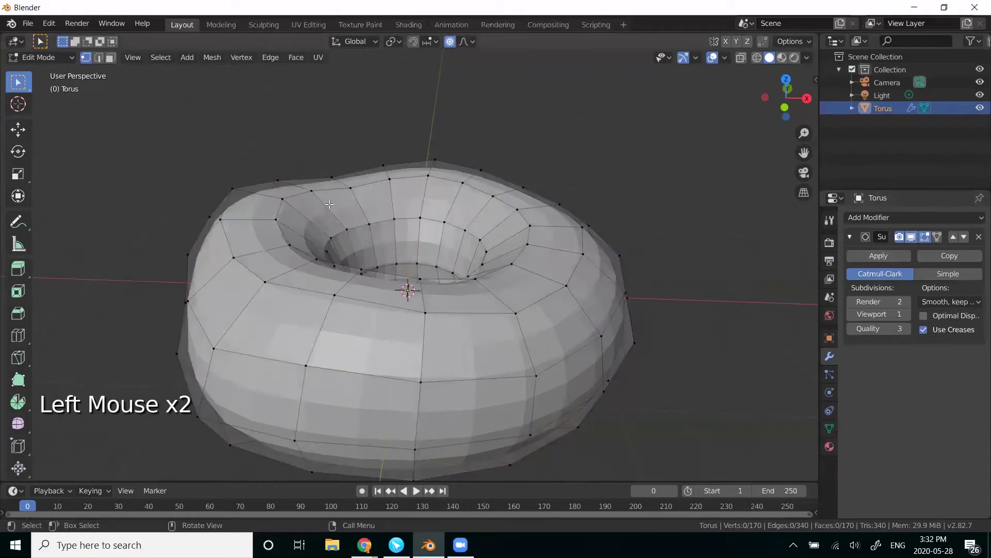
{"action": "left_click", "coordinate": [925, 237]}
{"action": "left_click", "coordinate": [926, 237]}
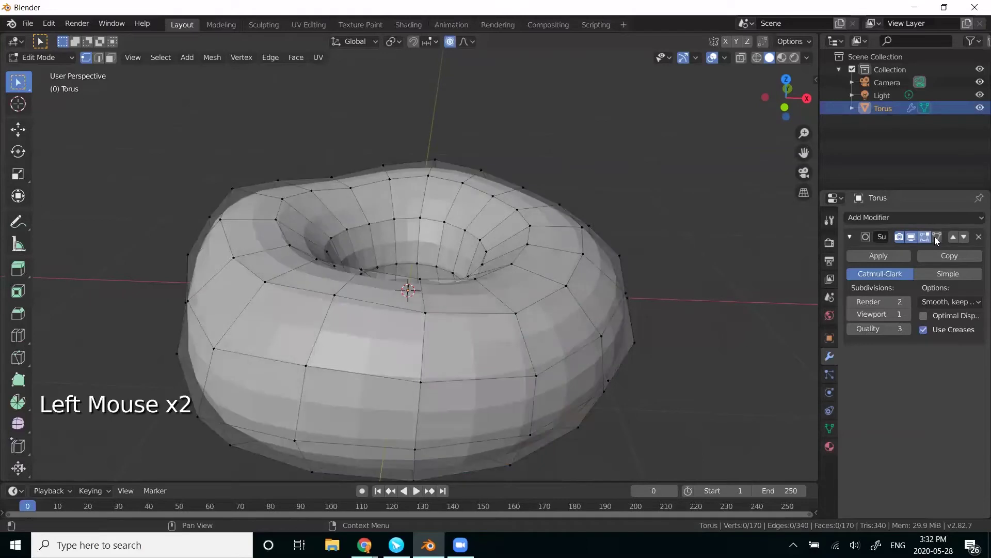
Fit the editing cage to the subdivided surface in the modifier, compare it off and on, and return to Object Mode.
{"action": "left_click", "coordinate": [936, 236]}
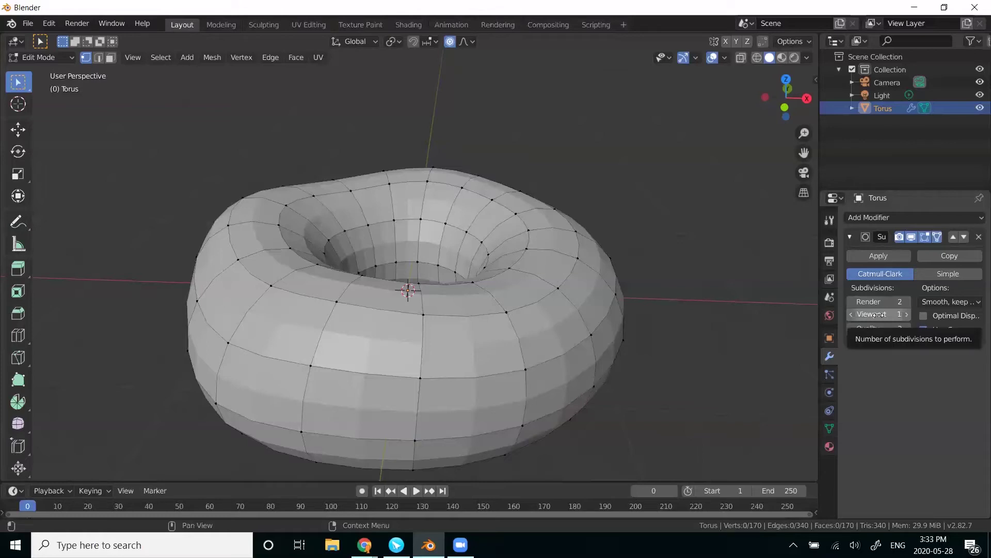
{"action": "mouse_move", "coordinate": [878, 315]}
{"action": "left_mouse_down"}
{"action": "mouse_move", "coordinate": [909, 316]}
{"action": "mouse_move", "coordinate": [878, 315]}
{"action": "left_mouse_up"}
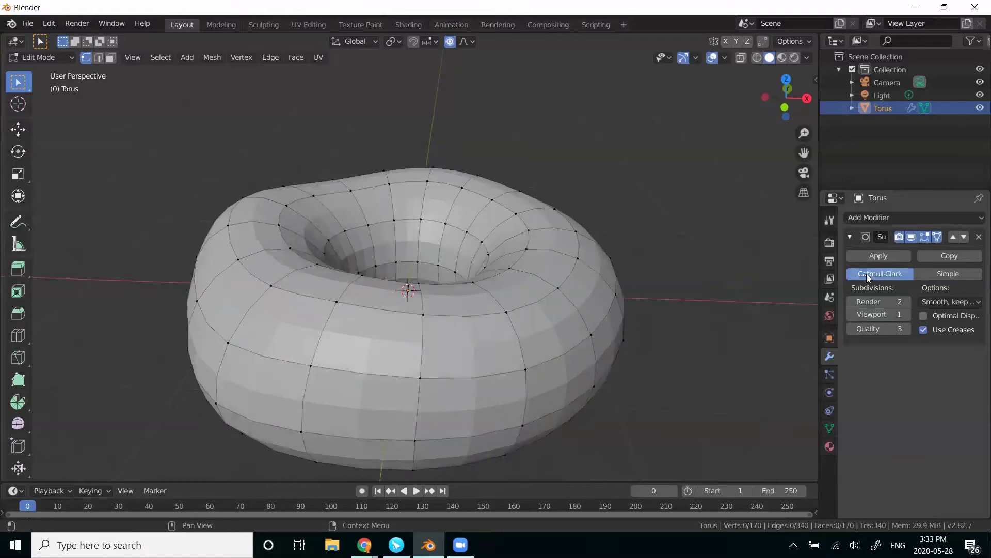
{"action": "left_click", "coordinate": [938, 237]}
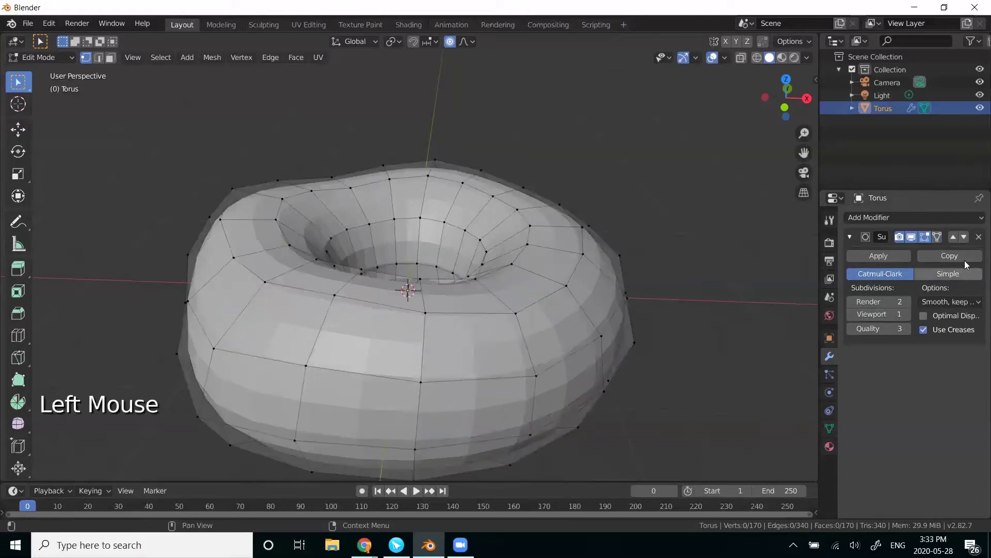
{"action": "left_click", "coordinate": [937, 238]}
{"action": "key", "text": "Tab"}
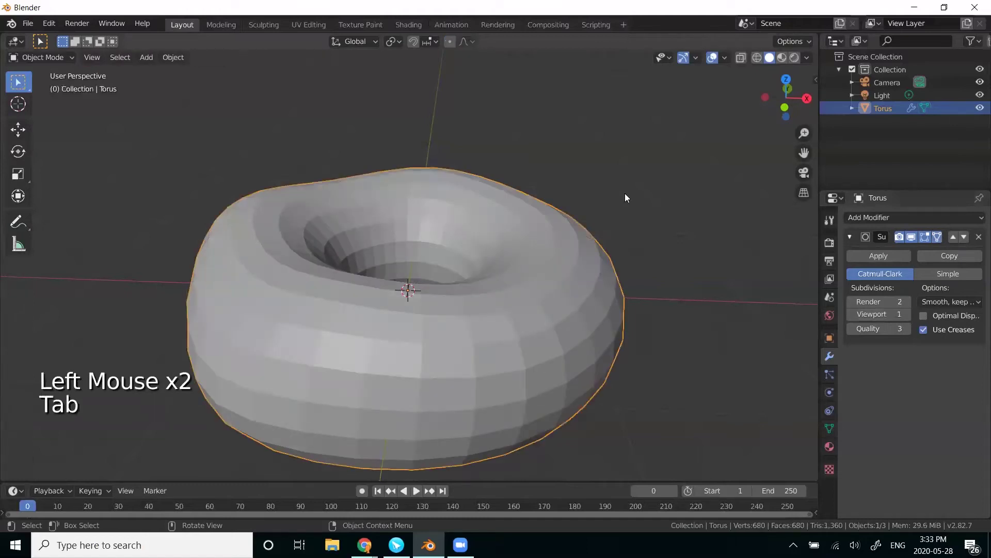
Apply Shade Smooth to the subdivided torus and review the rounded result from several angles.
{"action": "middle_click_drag", "start_coordinate": [644, 297], "coordinate": [579, 264]}
{"action": "scroll", "coordinate": [578, 263], "scroll_direction": "down", "scroll_amount": 1}
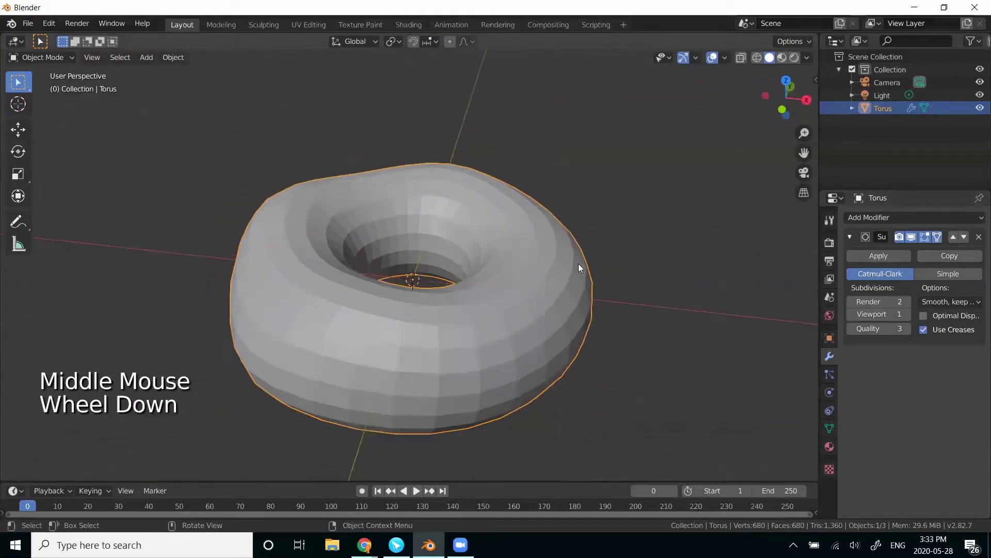
{"action": "scroll", "coordinate": [569, 275], "scroll_direction": "up", "scroll_amount": 1}
{"action": "right_click", "coordinate": [526, 232]}
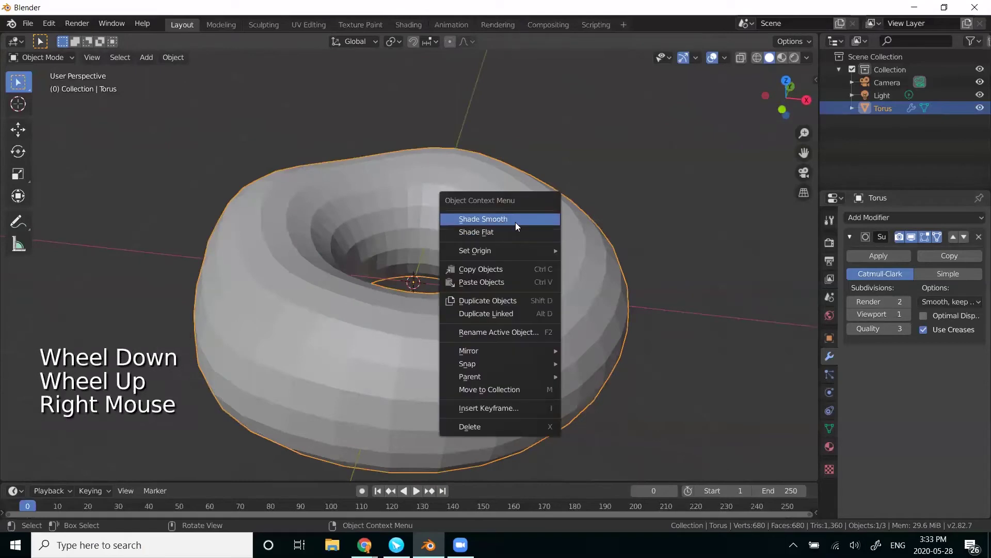
{"action": "left_click", "coordinate": [515, 221]}
{"action": "mouse_move", "coordinate": [609, 312]}
{"action": "middle_mouse_down"}
{"action": "mouse_move", "coordinate": [554, 175]}
{"action": "mouse_move", "coordinate": [565, 262]}
{"action": "mouse_move", "coordinate": [600, 274]}
{"action": "mouse_move", "coordinate": [535, 239]}
{"action": "middle_mouse_up"}
{"action": "scroll", "coordinate": [535, 238], "scroll_direction": "down", "scroll_amount": 2}
{"action": "middle_click_drag", "start_coordinate": [588, 201], "coordinate": [621, 203]}
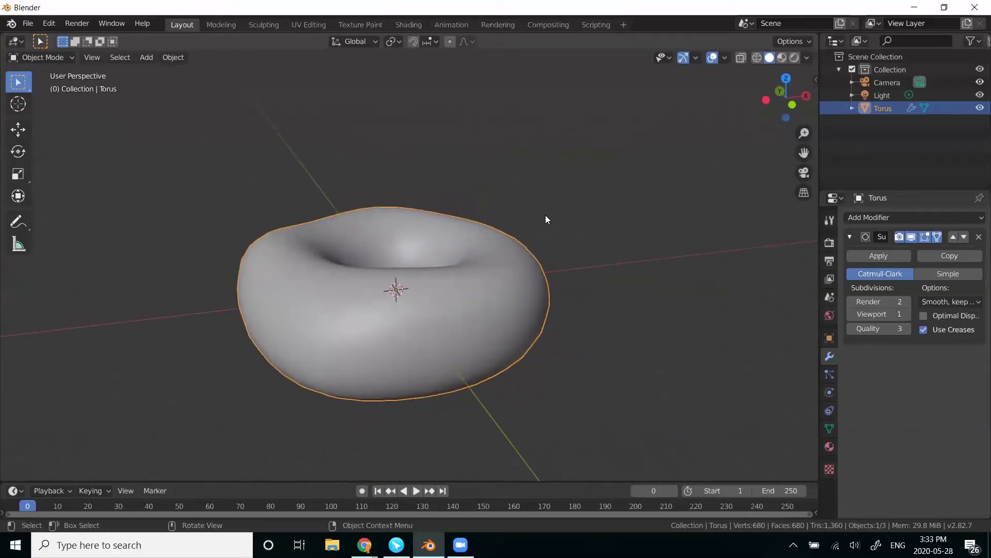
{"action": "middle_click_drag", "start_coordinate": [573, 200], "coordinate": [533, 213]}
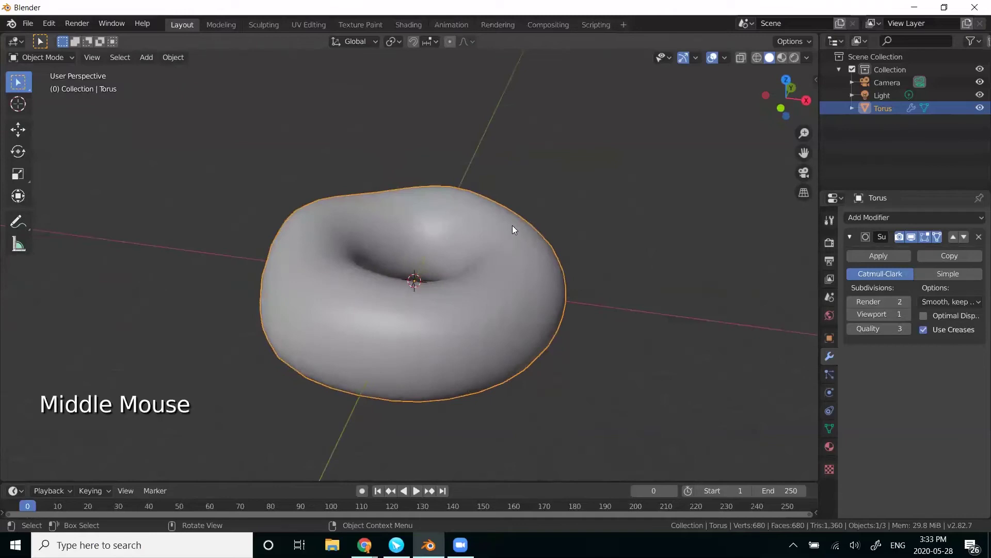
Enter Edit Mode on the smoothed torus and view its mesh from the side and from above.
{"action": "key", "text": "Tab"}
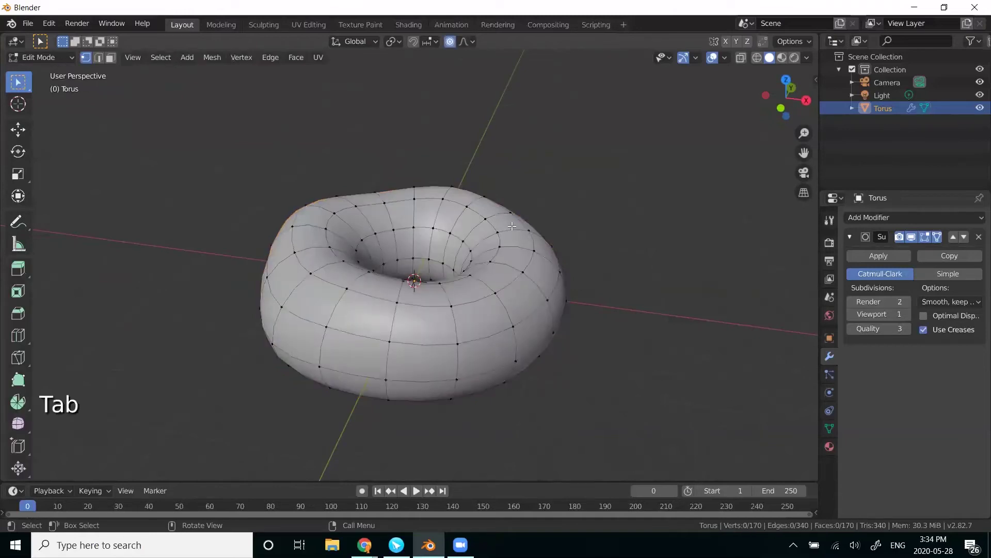
{"action": "middle_click_drag", "start_coordinate": [223, 241], "coordinate": [227, 212]}
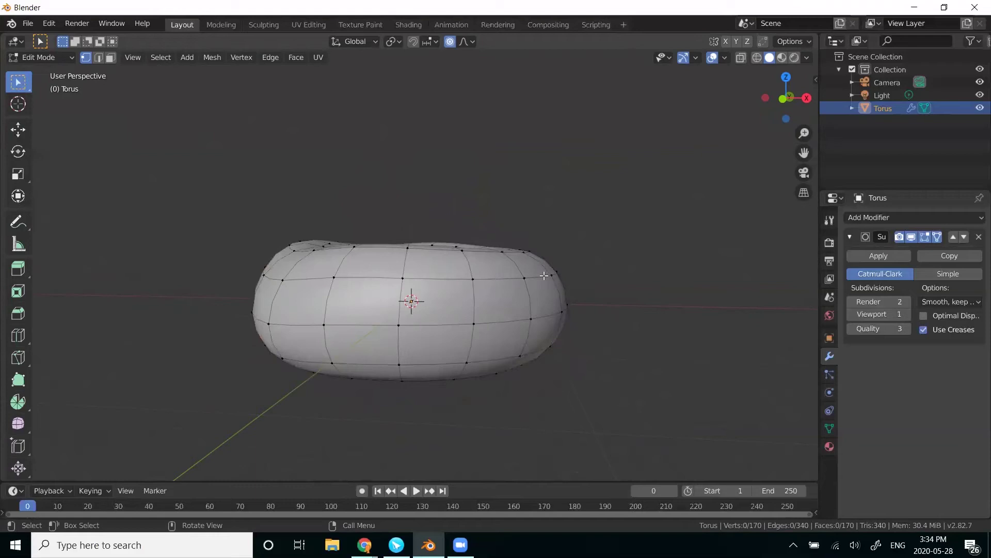
{"action": "middle_click_drag", "start_coordinate": [519, 178], "coordinate": [360, 182]}
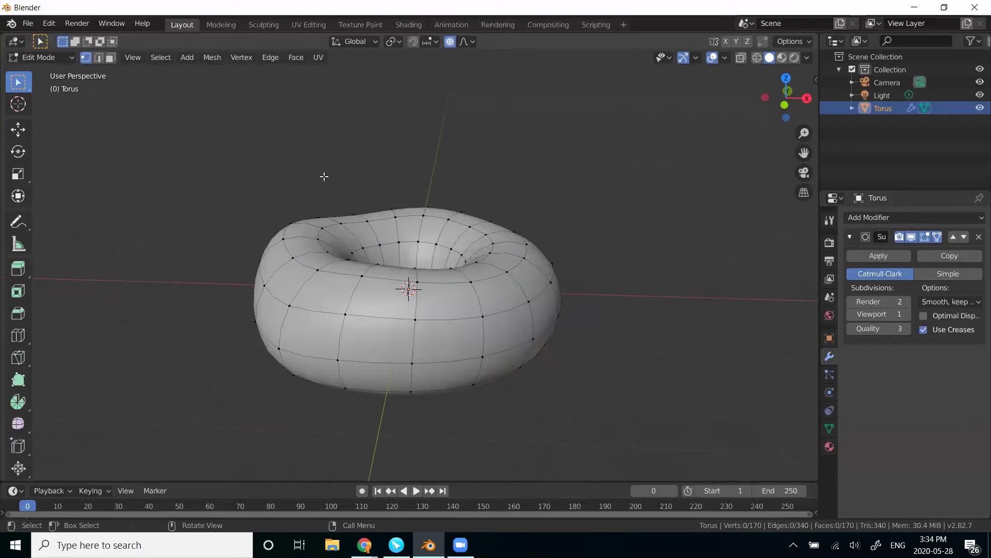
{"action": "middle_click_drag", "start_coordinate": [274, 192], "coordinate": [284, 189]}
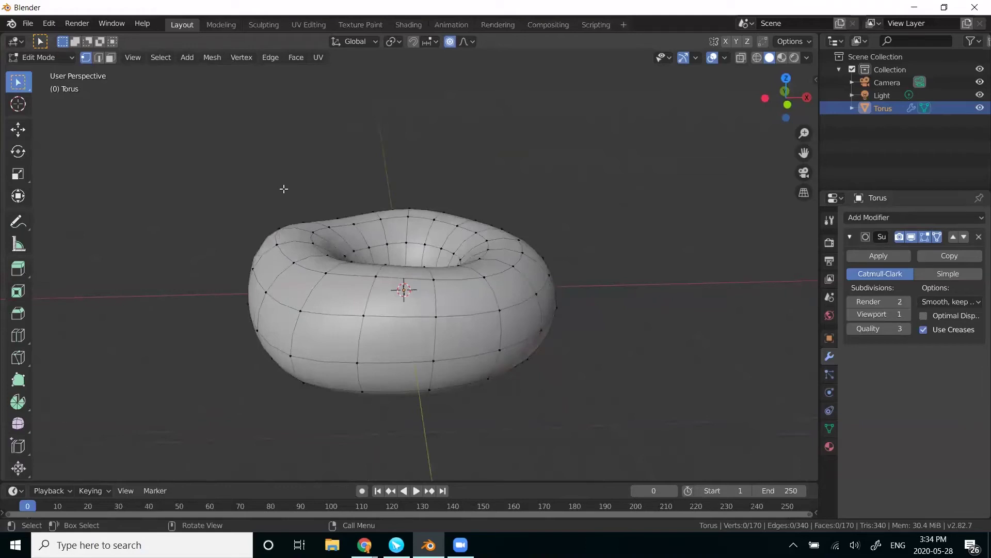
Examine the torus mesh in the front, right and top orthographic views, ending on the front view.
{"action": "key", "text": "KP_1"}
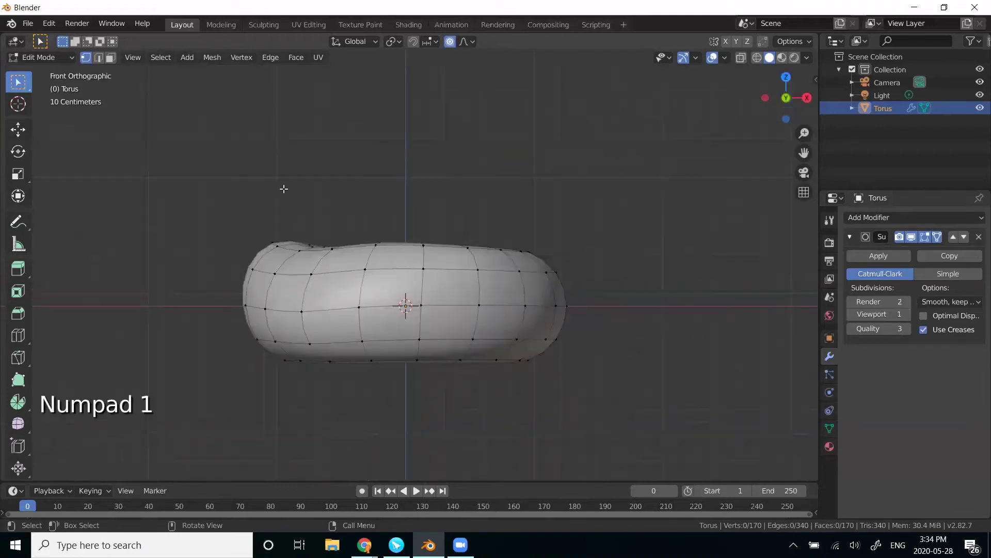
{"action": "key", "text": "KP_3"}
{"action": "key", "text": "KP_7"}
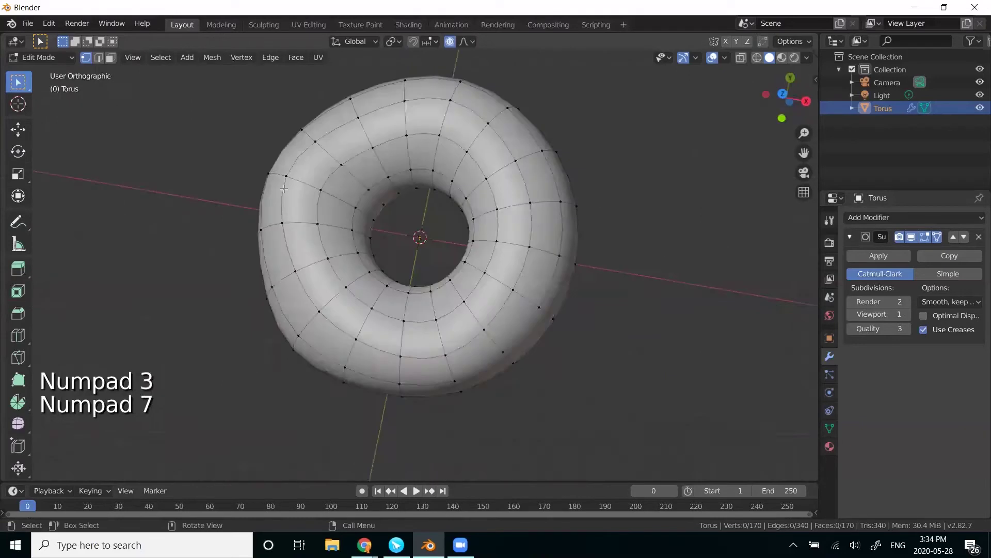
{"action": "key", "text": "KP_2"}
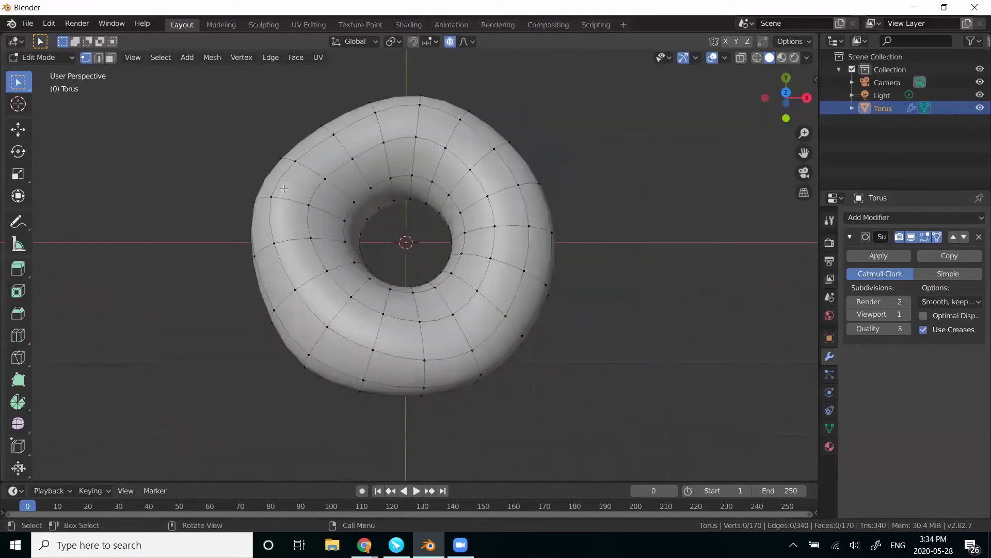
{"action": "key", "text": "KP_7"}
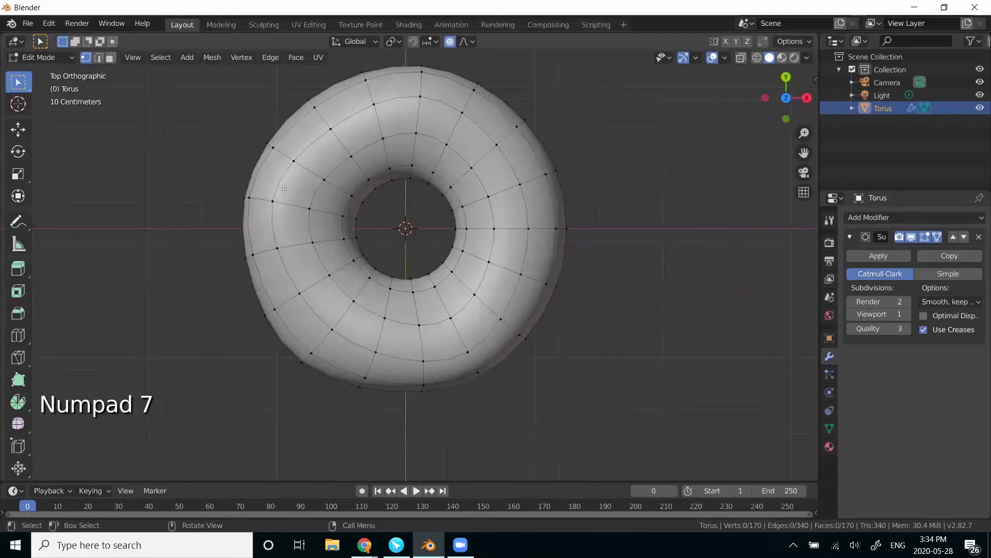
{"action": "key", "text": "KP_1"}
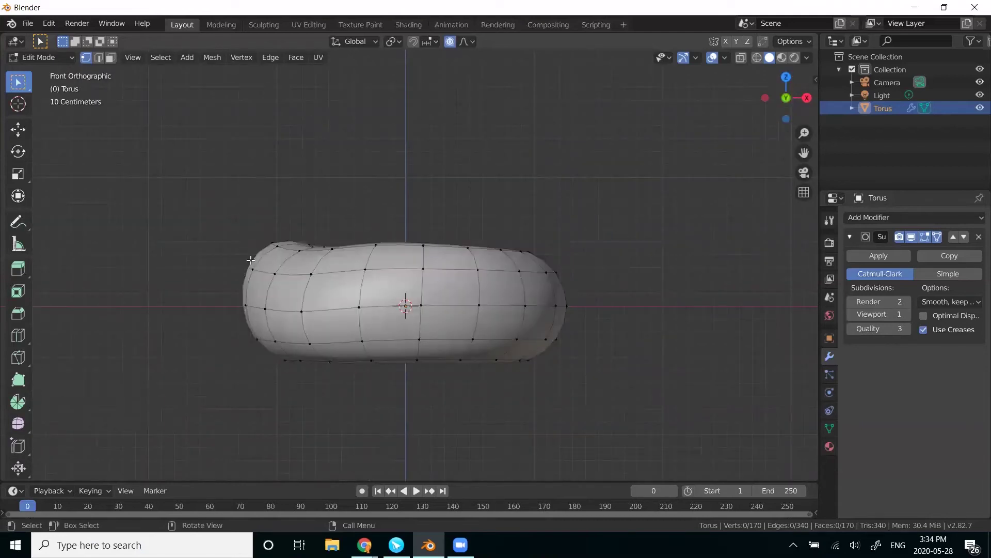
Set the front orthographic view of the torus and switch the mesh selection to face mode.
{"action": "middle_click_drag", "start_coordinate": [601, 158], "coordinate": [564, 178]}
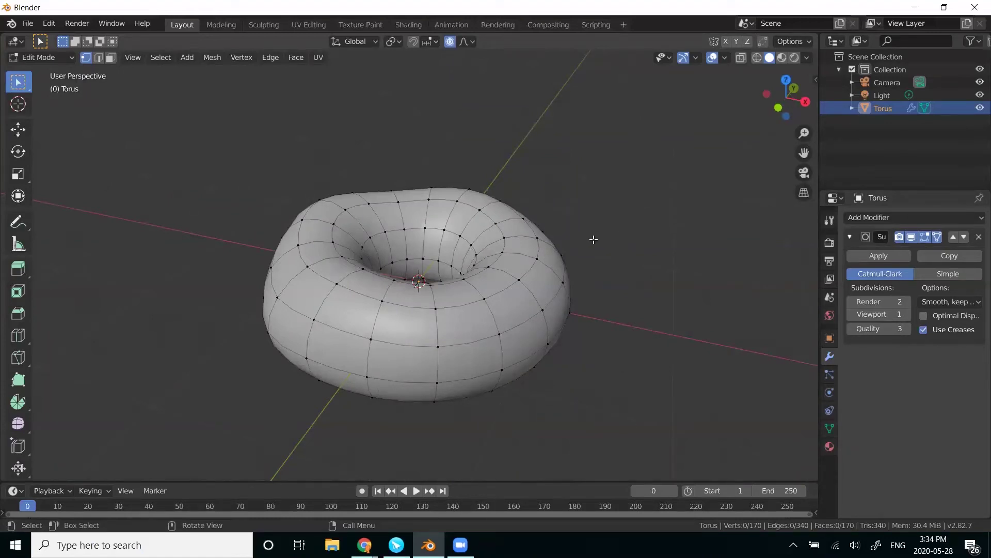
{"action": "middle_click_drag", "start_coordinate": [633, 221], "coordinate": [589, 182]}
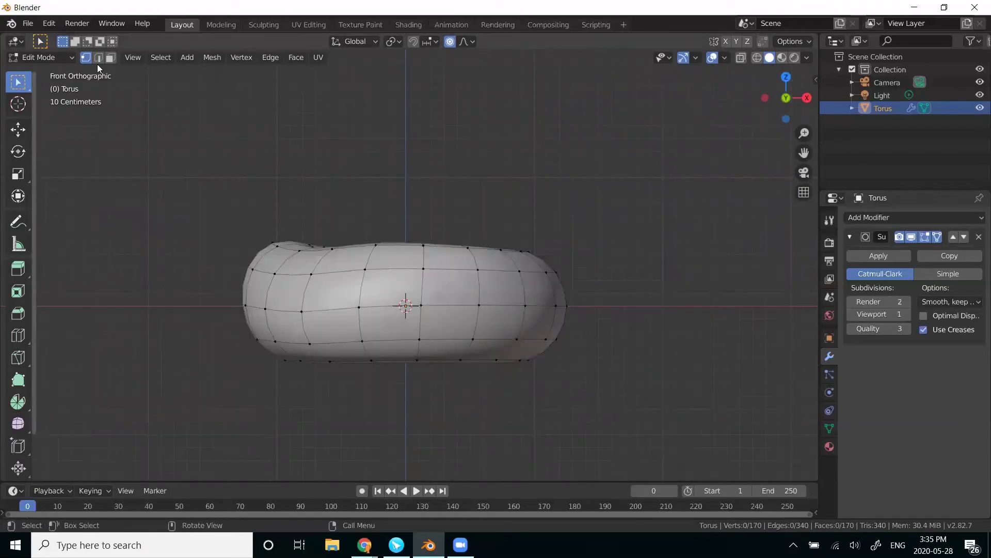
{"action": "left_click", "coordinate": [110, 59]}
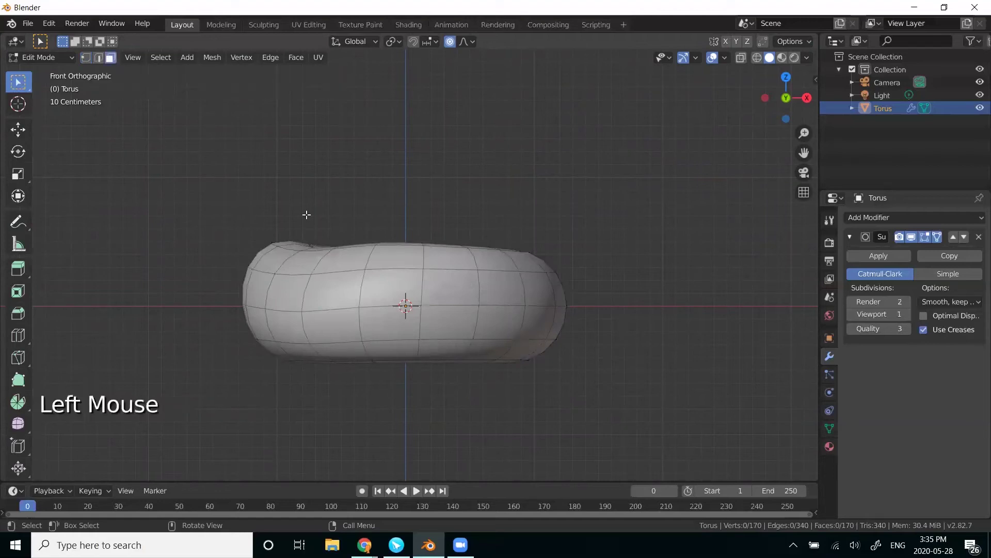
Try to box-select the faces of the torus's upper half in solid shading, and clear the selection.
{"action": "left_click_drag", "start_coordinate": [187, 156], "coordinate": [637, 291]}
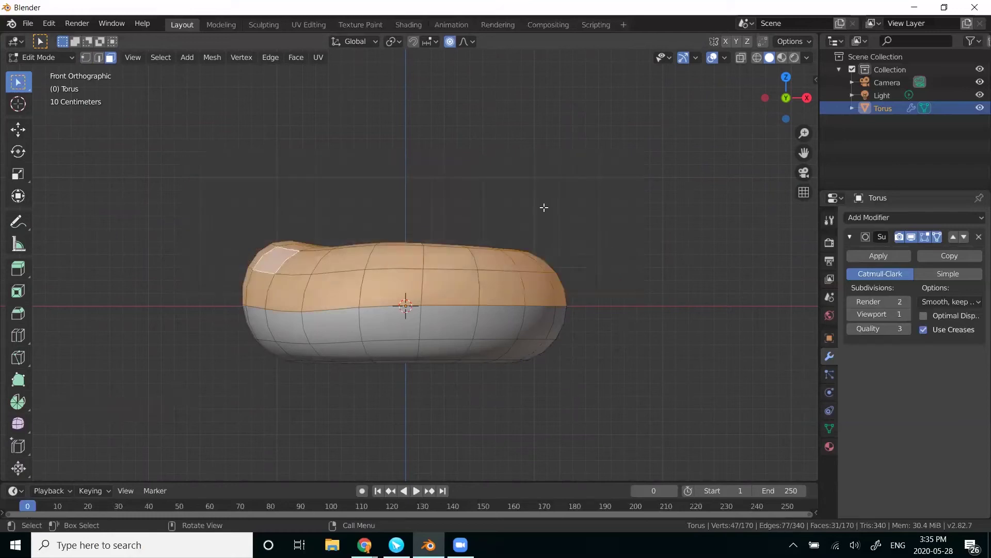
{"action": "middle_click_drag", "start_coordinate": [588, 195], "coordinate": [400, 343]}
{"action": "middle_click_drag", "start_coordinate": [679, 222], "coordinate": [558, 195]}
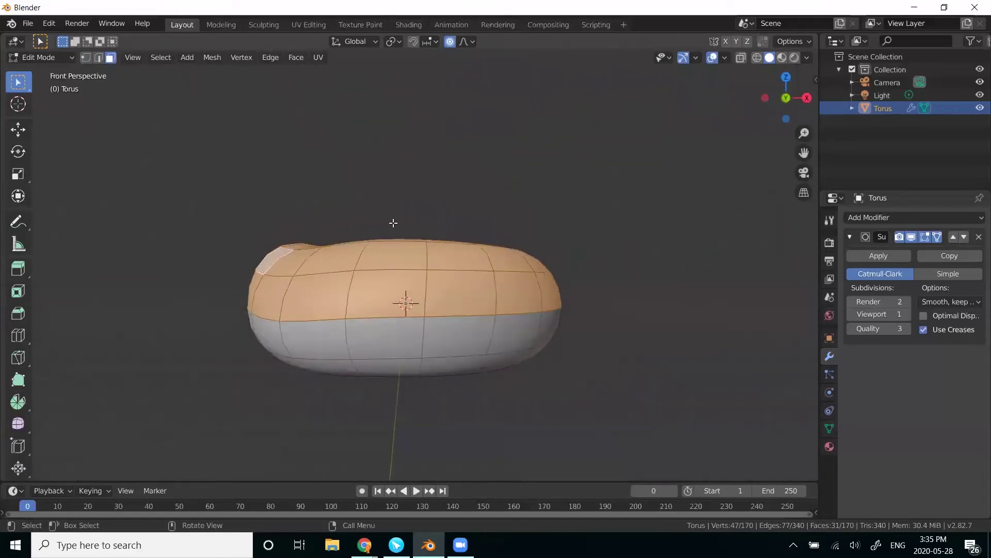
{"action": "left_click", "coordinate": [265, 151]}
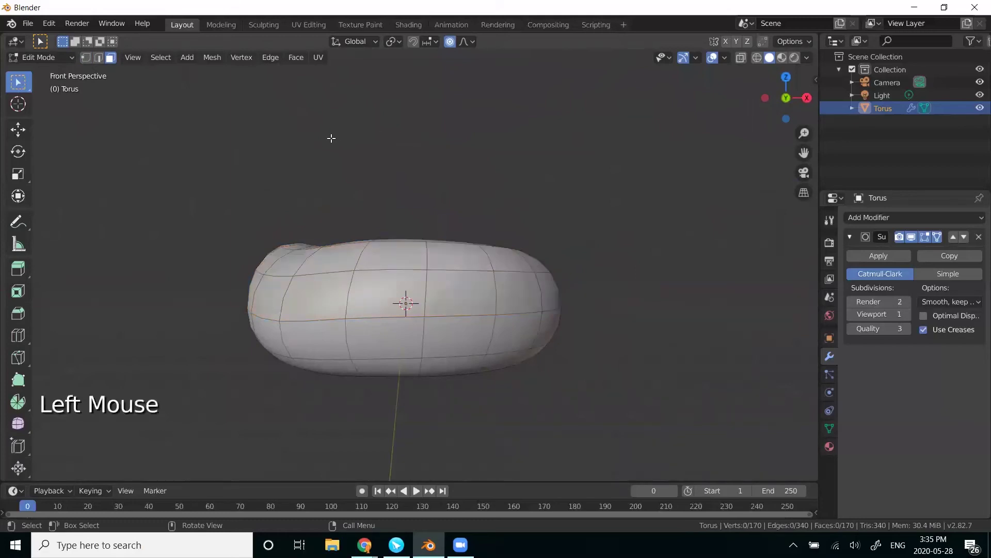
Box-select all faces of the torus's upper half in wireframe shading, including the hidden back ones, and return to solid shading.
{"action": "left_click", "coordinate": [757, 58]}
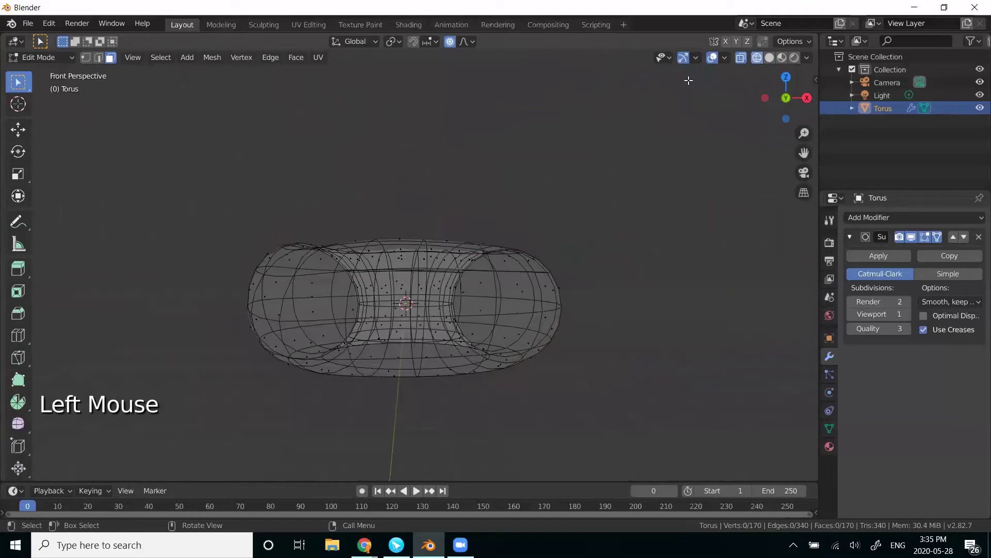
{"action": "left_click_drag", "start_coordinate": [188, 161], "coordinate": [621, 300]}
{"action": "mouse_move", "coordinate": [448, 264]}
{"action": "middle_mouse_down"}
{"action": "mouse_move", "coordinate": [560, 242]}
{"action": "mouse_move", "coordinate": [420, 257]}
{"action": "mouse_move", "coordinate": [588, 256]}
{"action": "mouse_move", "coordinate": [589, 241]}
{"action": "mouse_move", "coordinate": [551, 219]}
{"action": "mouse_move", "coordinate": [527, 230]}
{"action": "mouse_move", "coordinate": [562, 236]}
{"action": "mouse_move", "coordinate": [588, 215]}
{"action": "mouse_move", "coordinate": [562, 199]}
{"action": "middle_mouse_up"}
{"action": "left_click", "coordinate": [771, 58]}
{"action": "middle_click_drag", "start_coordinate": [623, 234], "coordinate": [567, 230]}
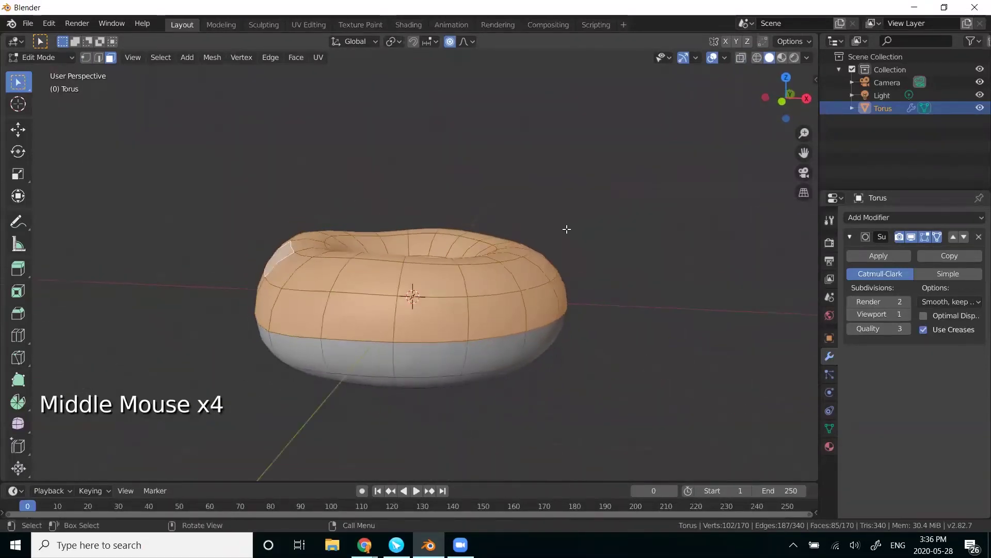
Duplicate the selected upper faces in place and separate the copy into its own object by Selection.
{"action": "key", "text": "shift"}
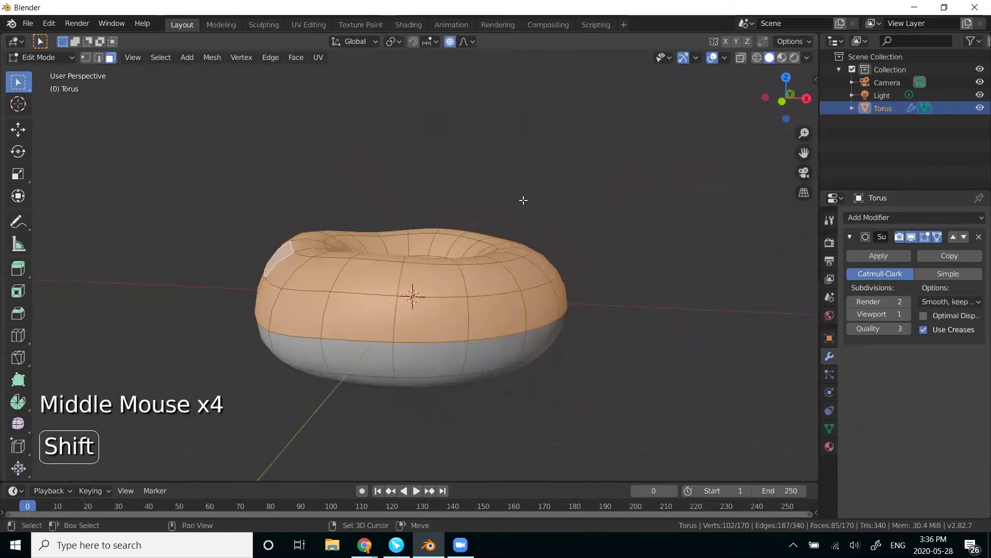
{"action": "key", "text": "shift+d"}
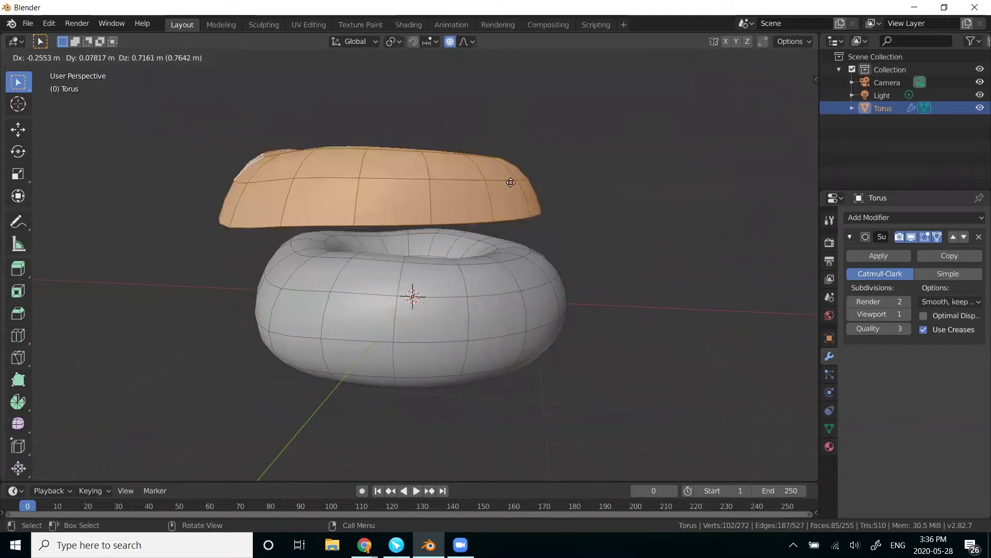
{"action": "key", "text": "z"}
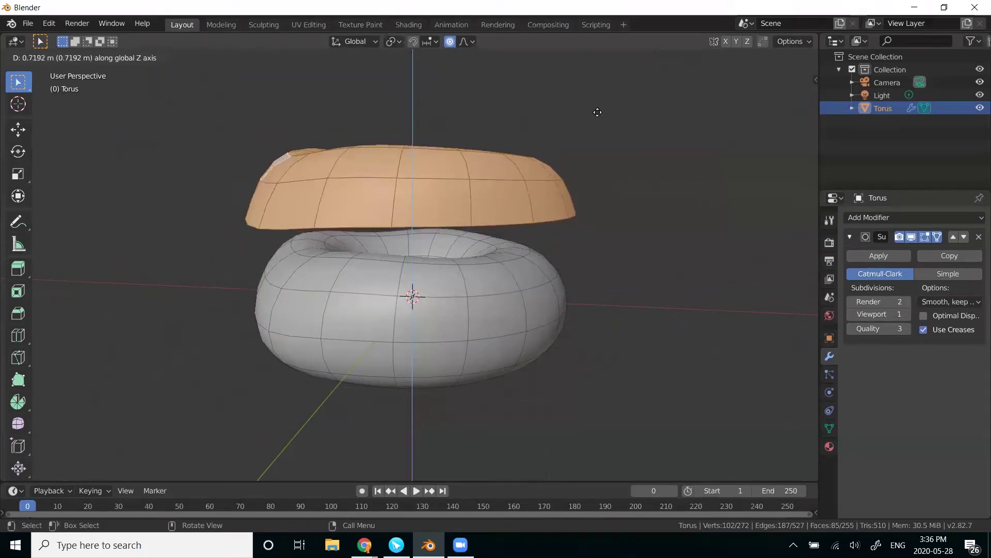
{"action": "right_click", "coordinate": [597, 112]}
{"action": "middle_click_drag", "start_coordinate": [512, 367], "coordinate": [565, 377]}
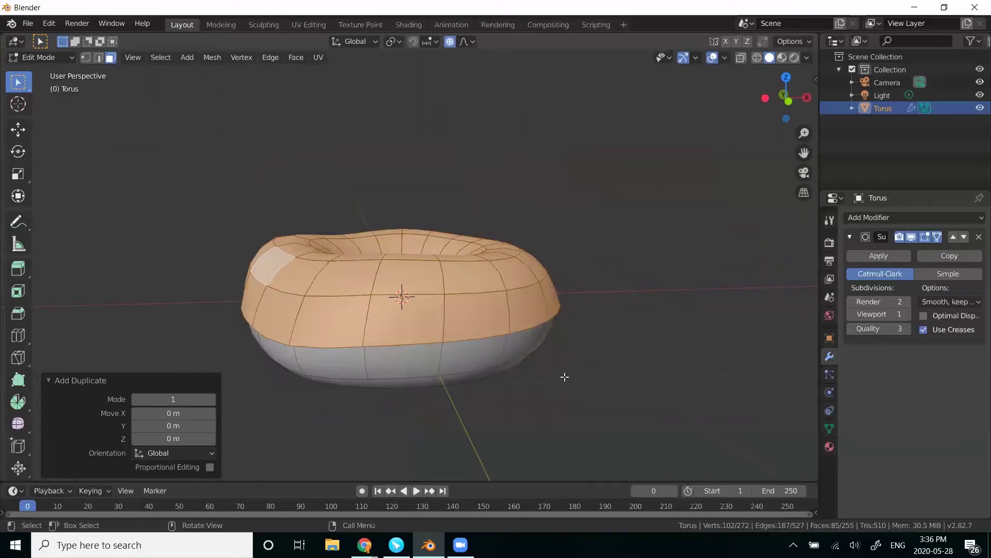
{"action": "key", "text": "p"}
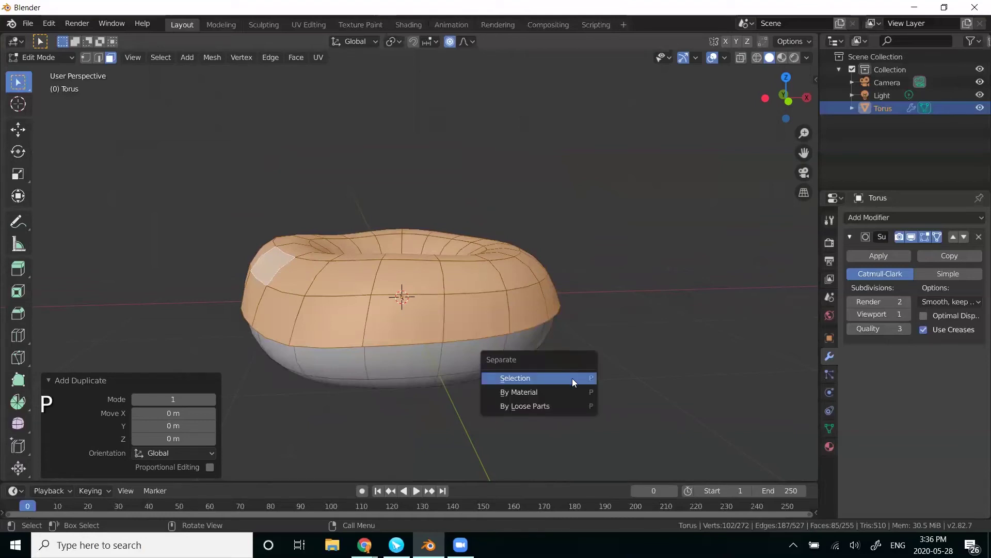
{"action": "left_click", "coordinate": [518, 379]}
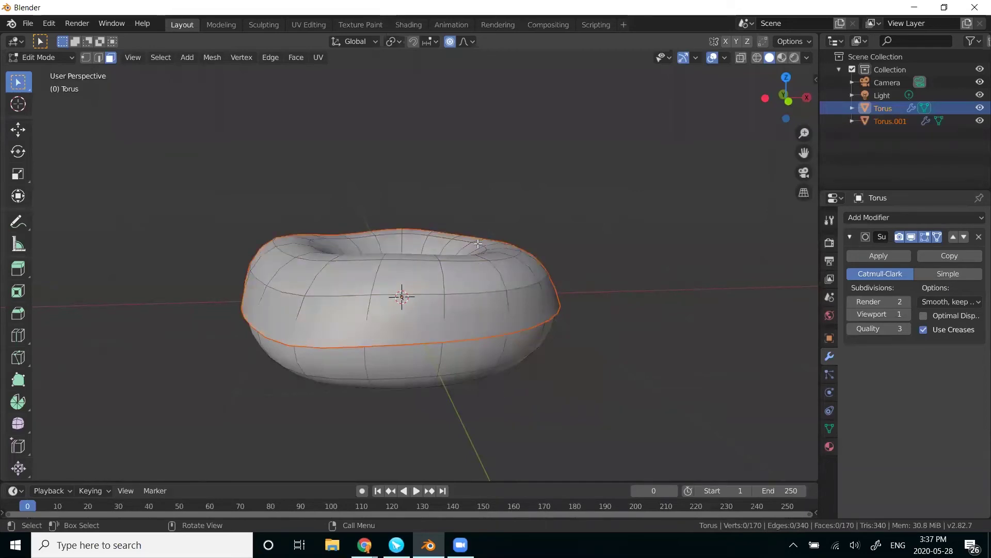
Switch to Object Mode and alternately select the donut base and its separated upper shell to check that they are independent.
{"action": "key", "text": "Tab"}
{"action": "left_click", "coordinate": [501, 191]}
{"action": "left_click", "coordinate": [494, 275]}
{"action": "left_click", "coordinate": [447, 304]}
{"action": "left_click", "coordinate": [454, 337]}
{"action": "left_click", "coordinate": [465, 302]}
{"action": "left_click", "coordinate": [452, 362]}
{"action": "left_click", "coordinate": [451, 362]}
{"action": "left_click", "coordinate": [468, 317]}
{"action": "left_click", "coordinate": [454, 349]}
{"action": "left_click", "coordinate": [469, 305]}
{"action": "left_click", "coordinate": [491, 335]}
{"action": "middle_click_drag", "start_coordinate": [541, 396], "coordinate": [561, 314]}
{"action": "left_click", "coordinate": [477, 250]}
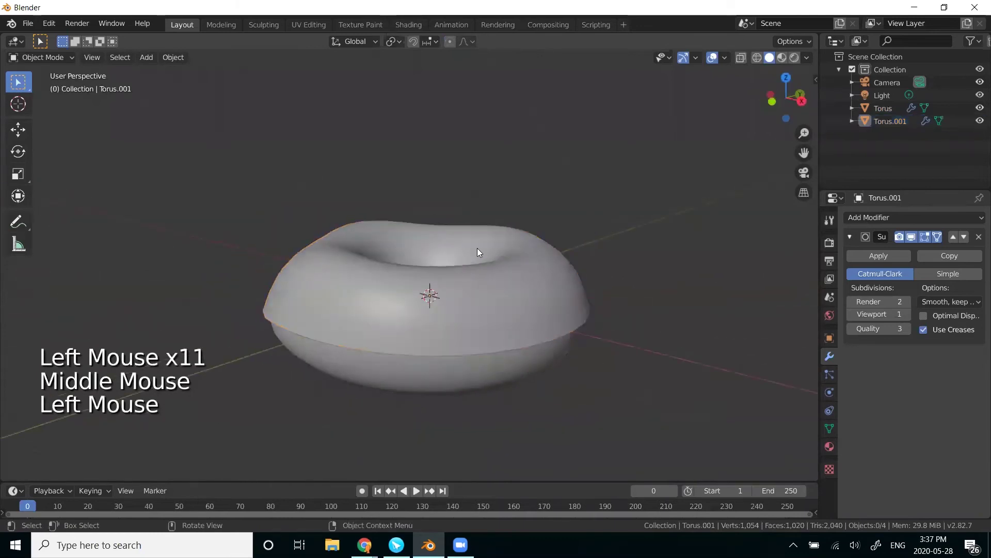
Compare the outlines of Torus and Torus.001 by selecting each in turn, ending with the upper shell Torus.001 selected.
{"action": "scroll", "coordinate": [478, 252], "scroll_direction": "up", "scroll_amount": 1}
{"action": "middle_click_drag", "start_coordinate": [554, 406], "coordinate": [525, 305]}
{"action": "left_click", "coordinate": [524, 306]}
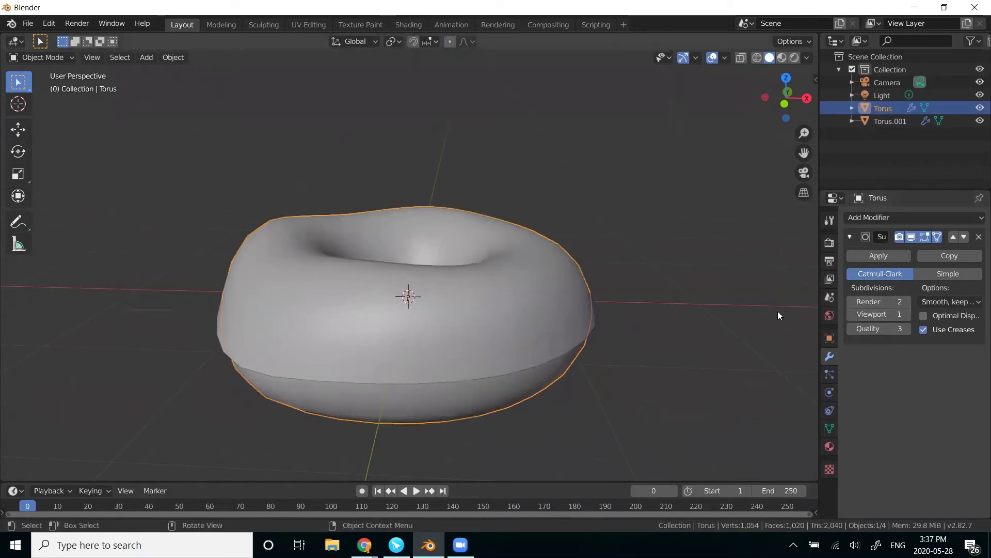
{"action": "left_click", "coordinate": [462, 299]}
{"action": "left_click", "coordinate": [462, 300]}
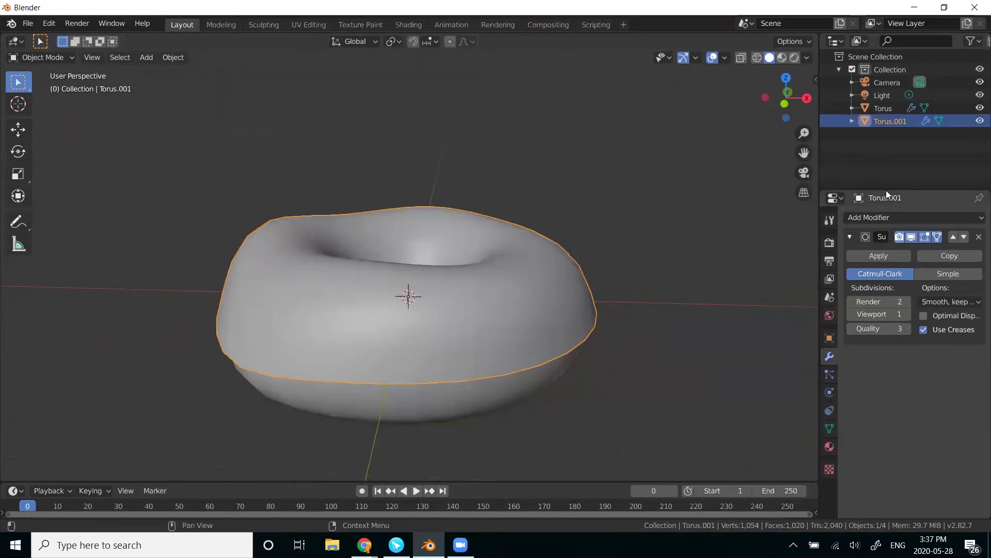
{"action": "left_click", "coordinate": [893, 108]}
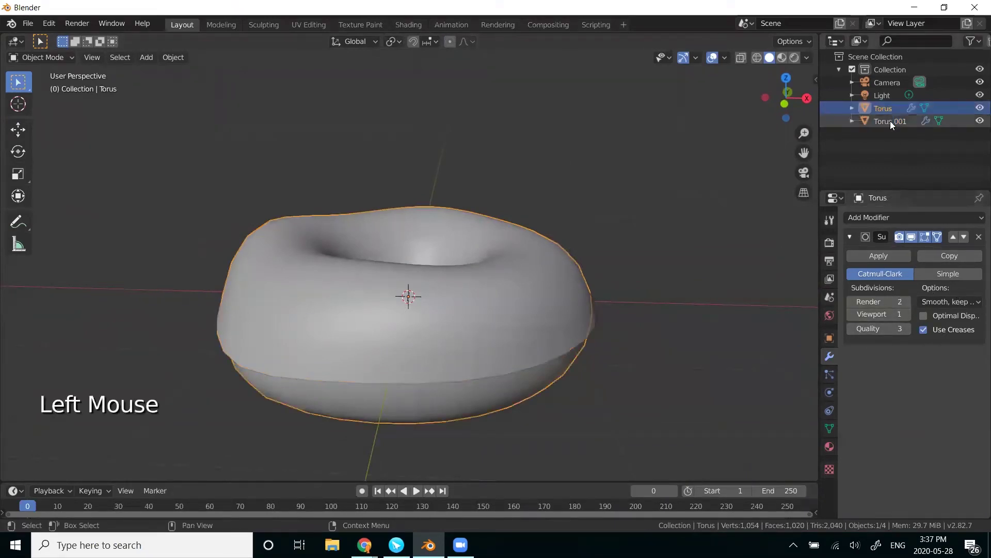
{"action": "left_click", "coordinate": [891, 122]}
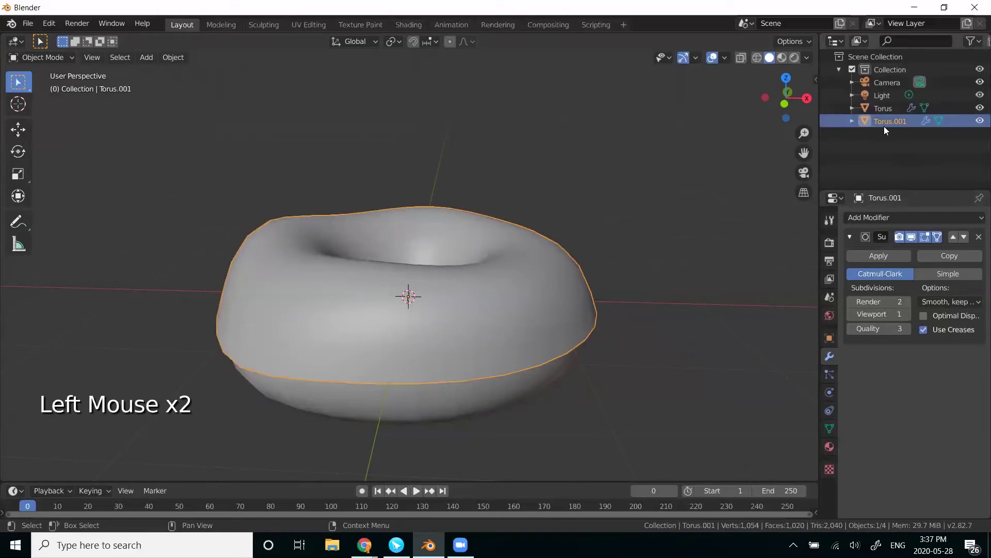
Add a Solidify modifier to the upper shell Torus.001.
{"action": "mouse_move", "coordinate": [575, 301]}
{"action": "middle_mouse_down"}
{"action": "mouse_move", "coordinate": [609, 282]}
{"action": "mouse_move", "coordinate": [573, 300]}
{"action": "middle_mouse_up"}
{"action": "scroll", "coordinate": [572, 300], "scroll_direction": "up", "scroll_amount": 2}
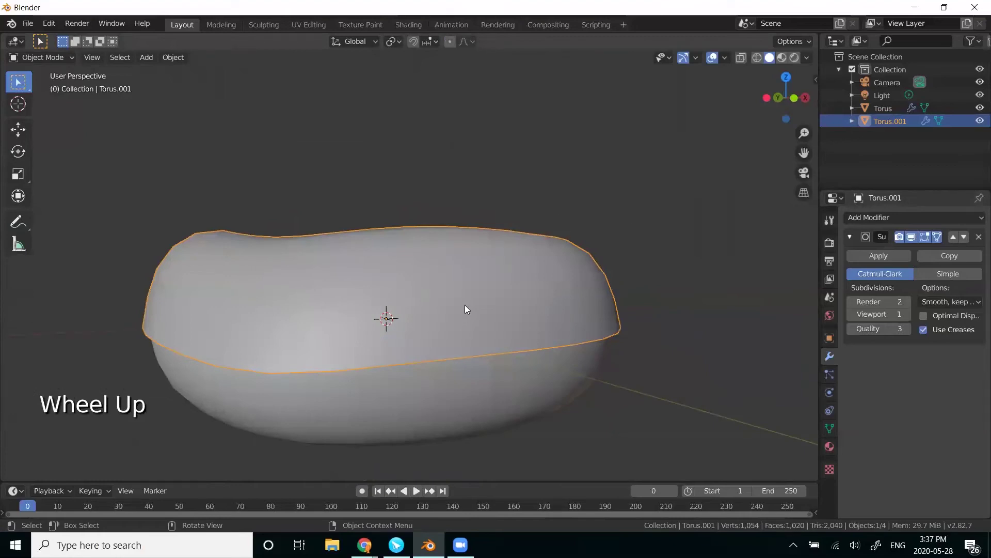
{"action": "middle_click_drag", "start_coordinate": [626, 201], "coordinate": [632, 222]}
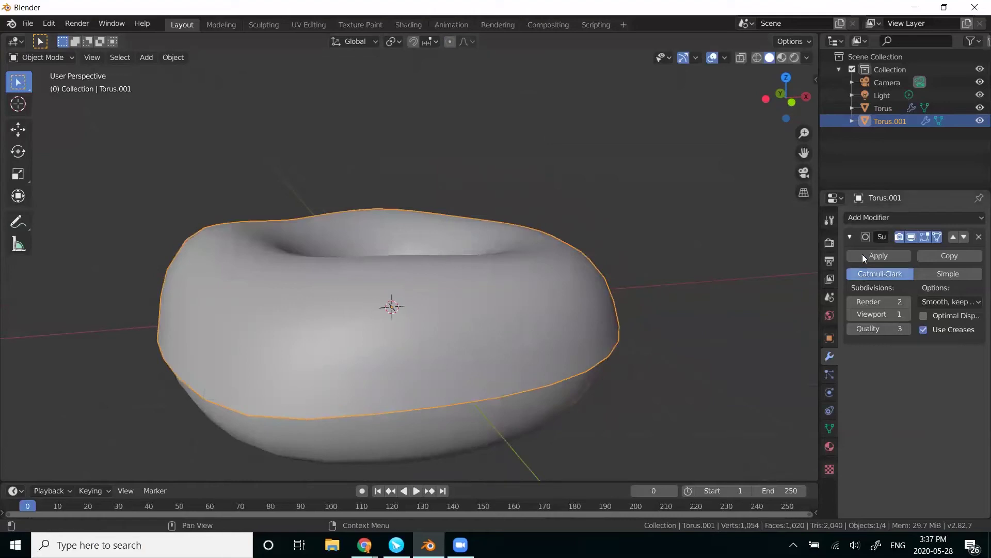
{"action": "left_click", "coordinate": [870, 217]}
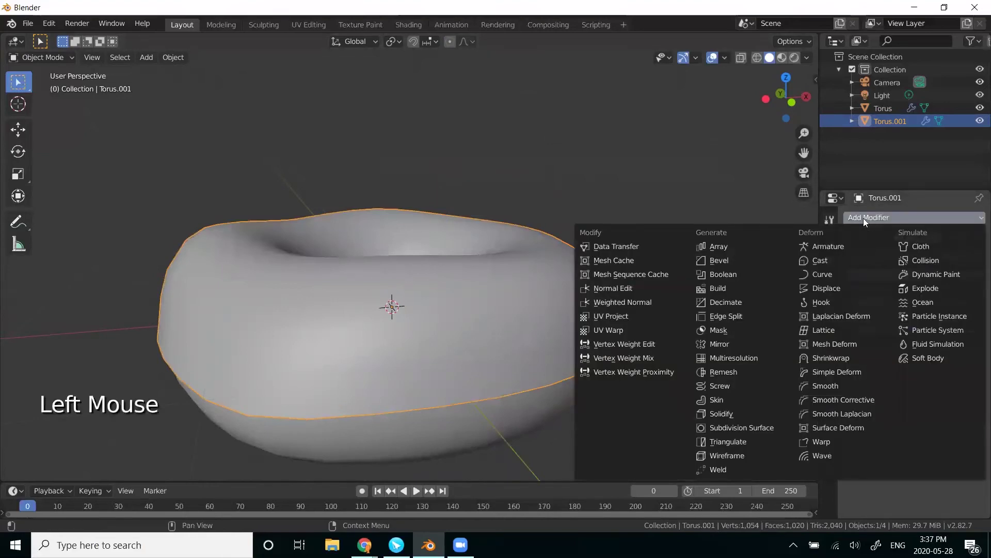
{"action": "left_click", "coordinate": [725, 412]}
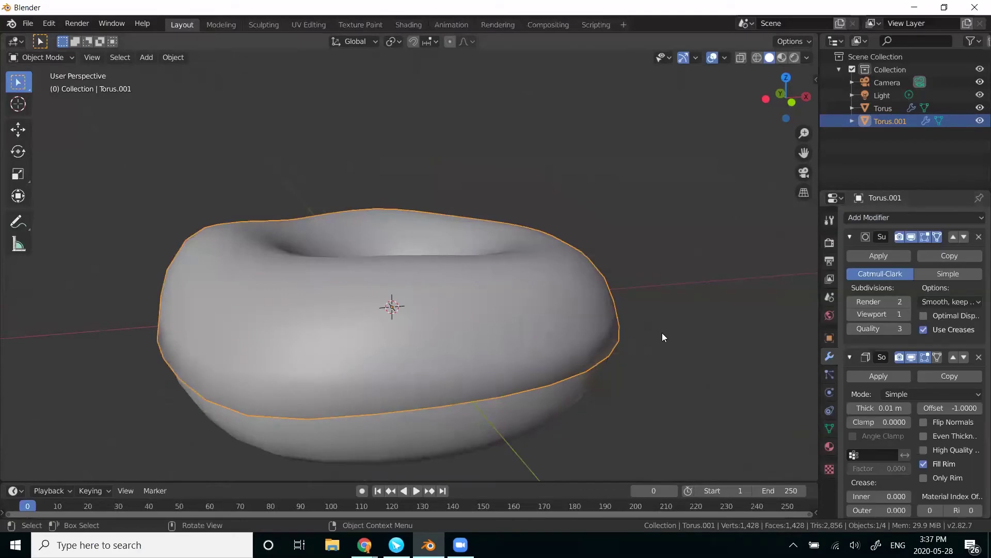
Inspect the shell's rim up close and try a Solidify thickness of -0.05 m with a changed offset.
{"action": "middle_click_drag", "start_coordinate": [558, 411], "coordinate": [597, 382]}
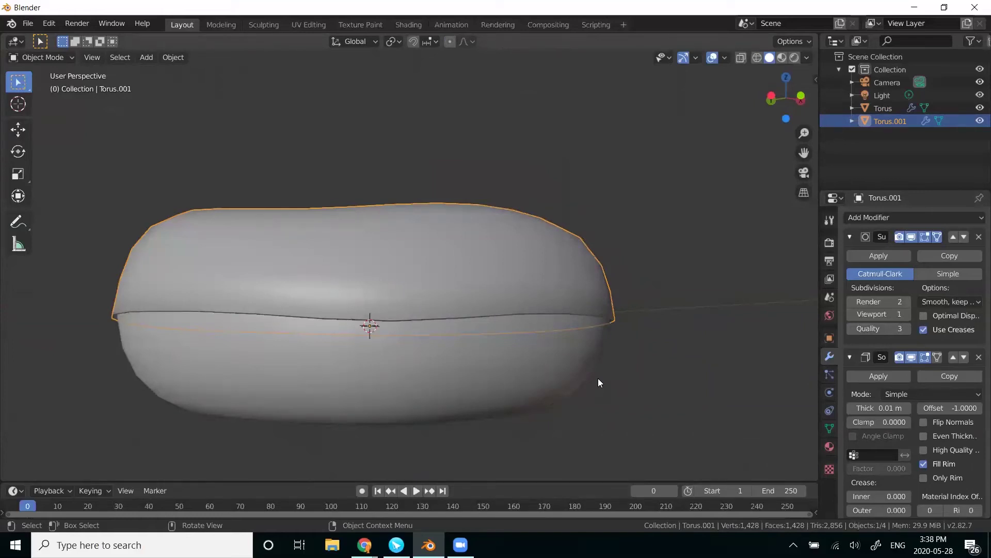
{"action": "middle_click_drag", "start_coordinate": [613, 354], "coordinate": [645, 362]}
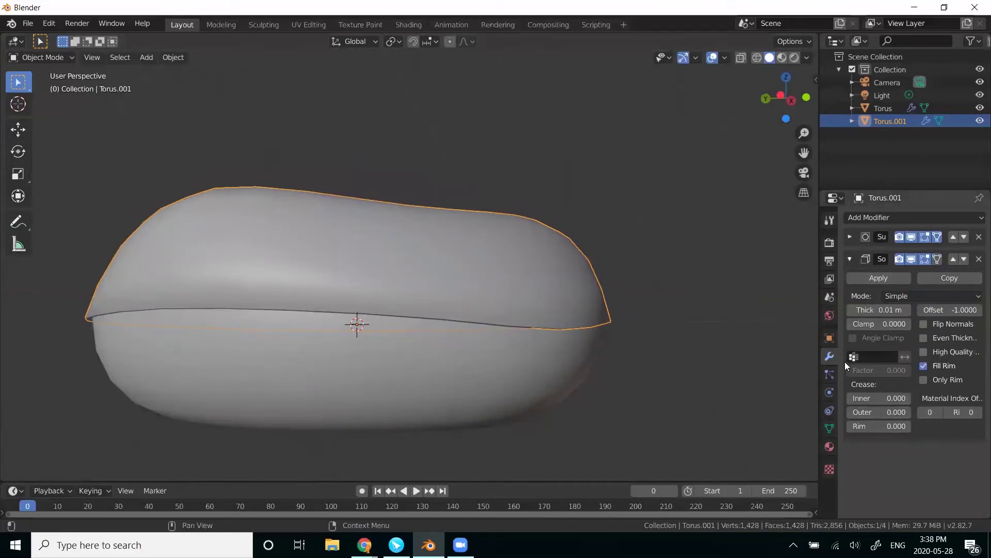
{"action": "middle_click", "coordinate": [509, 348]}
{"action": "middle_click_drag", "start_coordinate": [508, 347], "coordinate": [615, 340]}
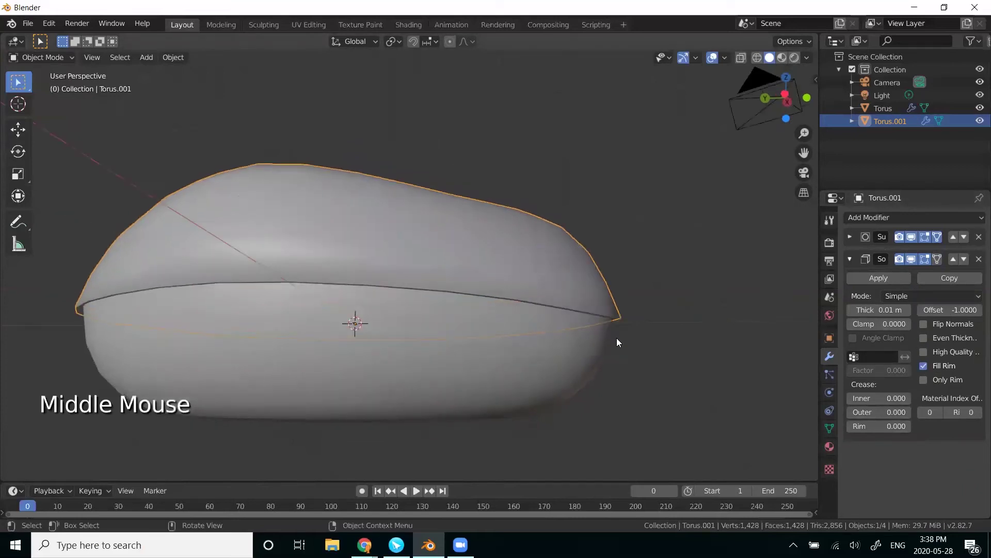
{"action": "scroll", "coordinate": [617, 338], "scroll_direction": "up", "scroll_amount": 2}
{"action": "middle_click_drag", "start_coordinate": [666, 412], "coordinate": [564, 326]}
{"action": "scroll", "coordinate": [611, 322], "scroll_direction": "up", "scroll_amount": 2}
{"action": "mouse_move", "coordinate": [879, 310]}
{"action": "left_mouse_down"}
{"action": "mouse_move", "coordinate": [857, 310]}
{"action": "mouse_move", "coordinate": [873, 307]}
{"action": "left_mouse_up"}
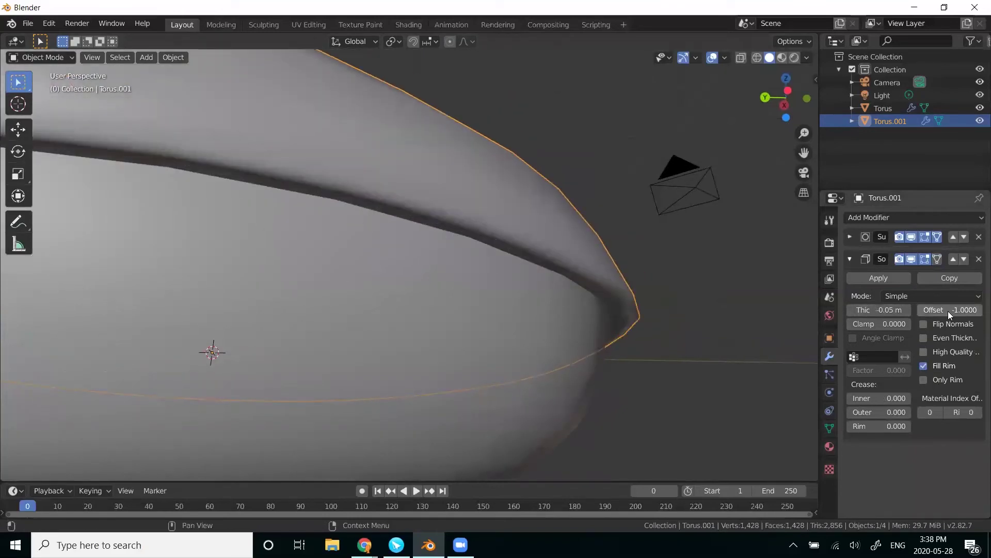
{"action": "left_click_drag", "start_coordinate": [938, 310], "coordinate": [963, 313]}
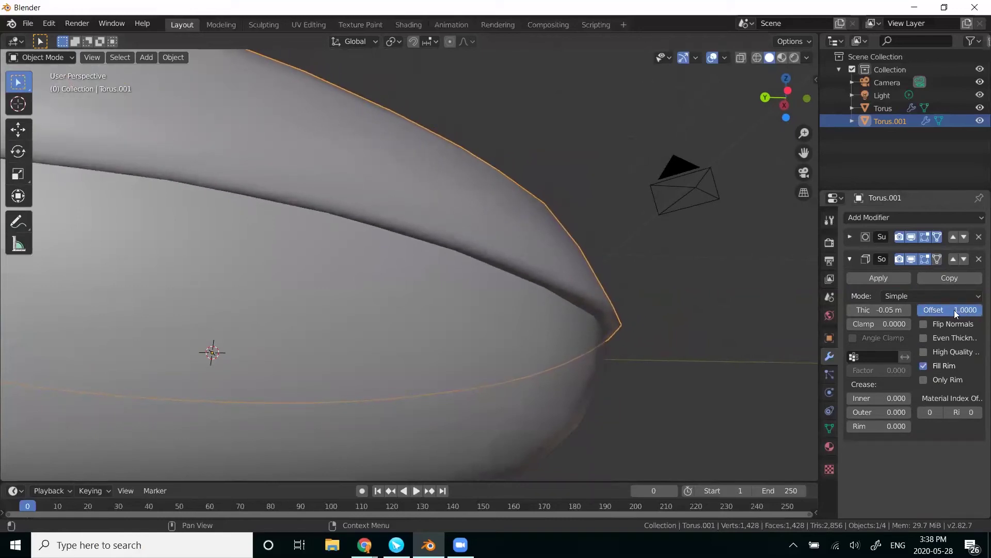
Set the shell's Solidify thickness to 0.06 m and its offset to 0, checking the rim up close.
{"action": "left_click_drag", "start_coordinate": [883, 310], "coordinate": [954, 313]}
{"action": "middle_click_drag", "start_coordinate": [536, 322], "coordinate": [599, 362]}
{"action": "scroll", "coordinate": [563, 368], "scroll_direction": "down", "scroll_amount": 2}
{"action": "mouse_move", "coordinate": [878, 310]}
{"action": "left_mouse_down"}
{"action": "mouse_move", "coordinate": [863, 310]}
{"action": "mouse_move", "coordinate": [885, 310]}
{"action": "left_mouse_up"}
{"action": "middle_click_drag", "start_coordinate": [706, 337], "coordinate": [659, 355]}
{"action": "scroll", "coordinate": [650, 343], "scroll_direction": "up", "scroll_amount": 2}
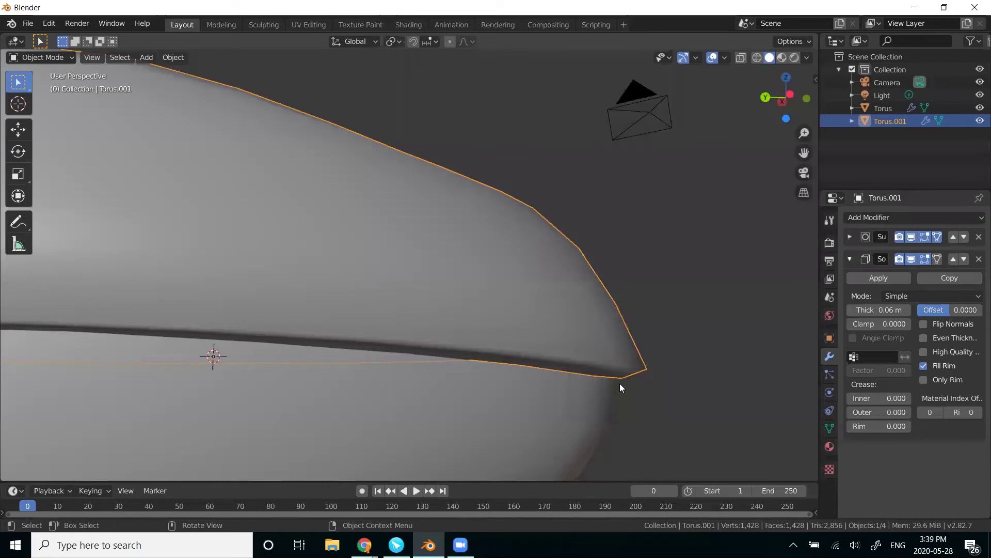
Expand the settings of the shell's Subdivision Surface modifier.
{"action": "left_click", "coordinate": [849, 237]}
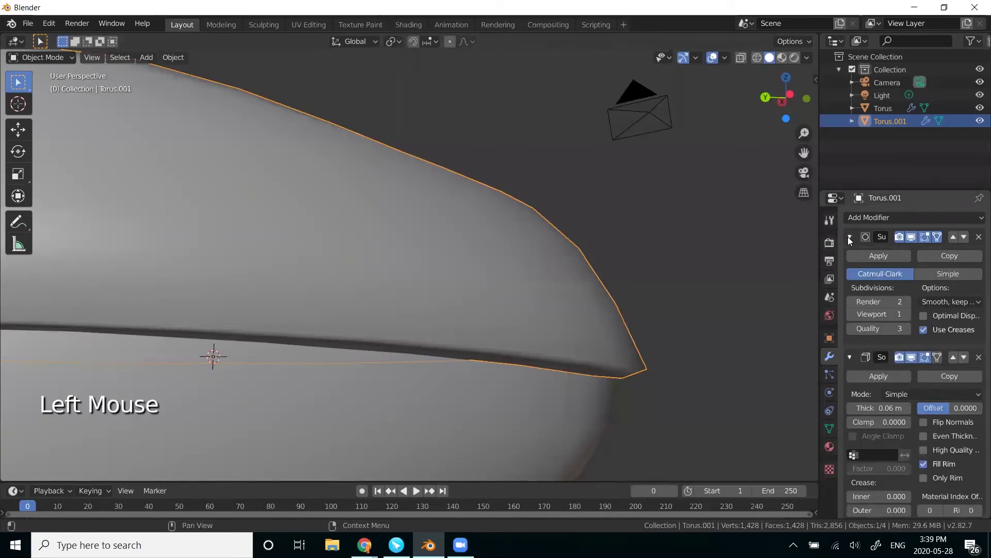
Collapse Torus.001's Subdivision Surface settings and move its Solidify modifier above the Subdivision Surface modifier.
{"action": "left_click", "coordinate": [849, 237]}
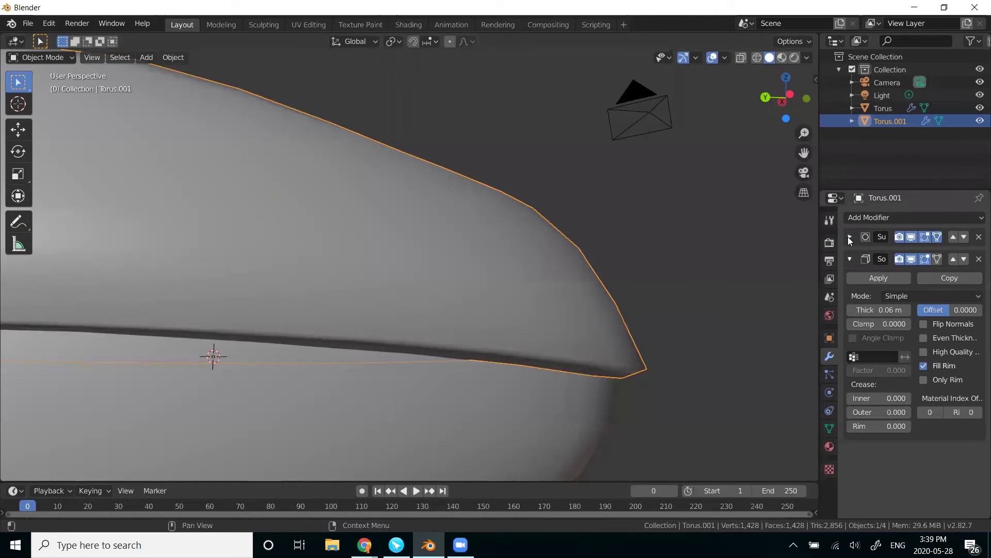
{"action": "left_click", "coordinate": [849, 237]}
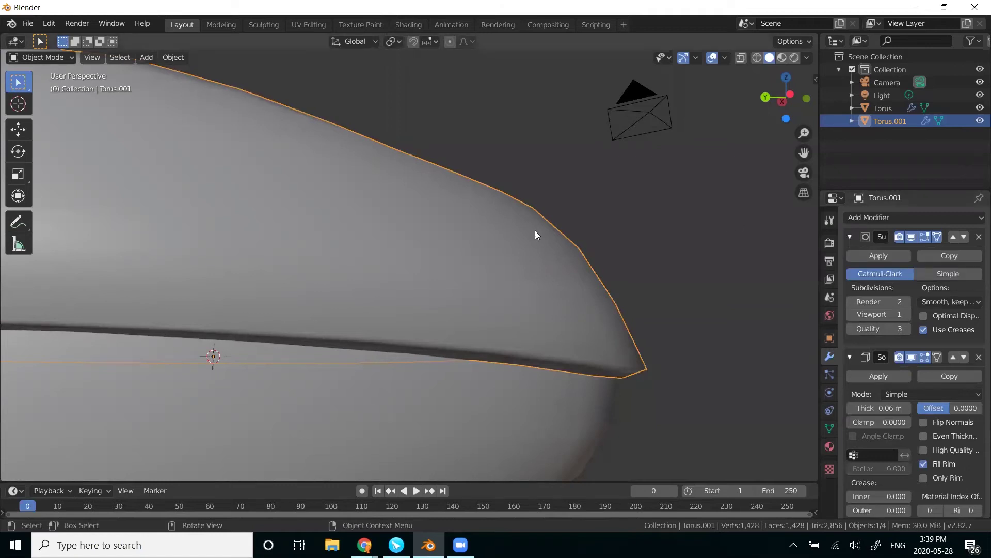
{"action": "left_click", "coordinate": [849, 238]}
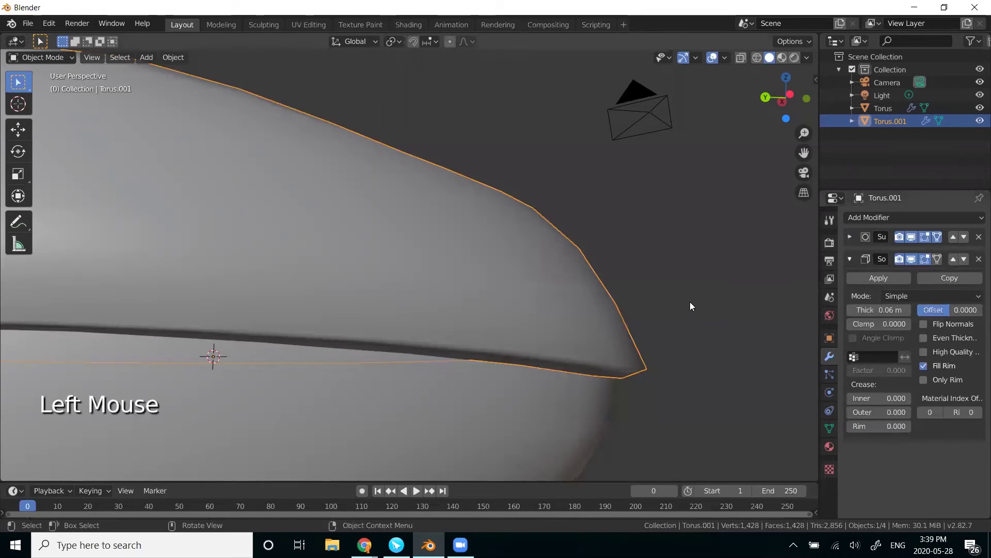
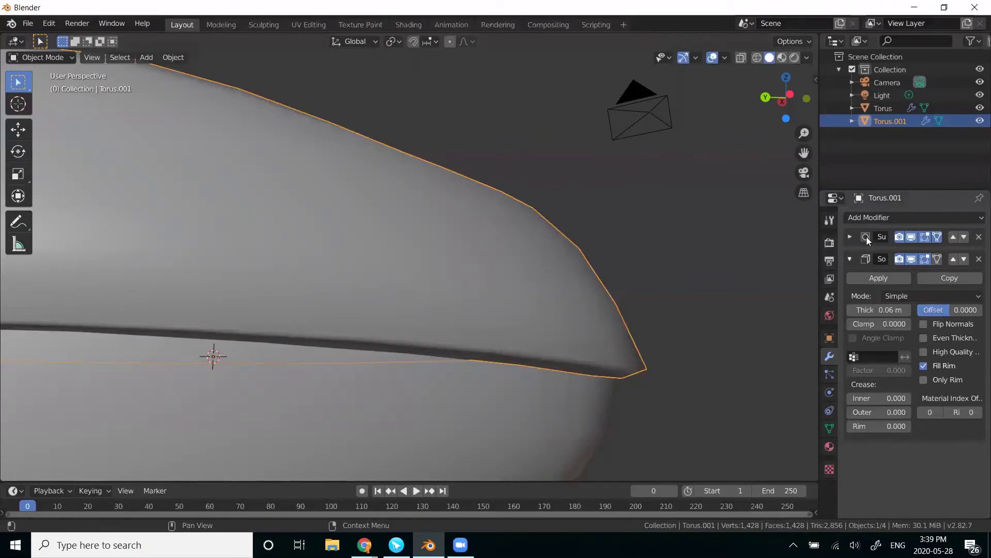
{"action": "left_click", "coordinate": [953, 259]}
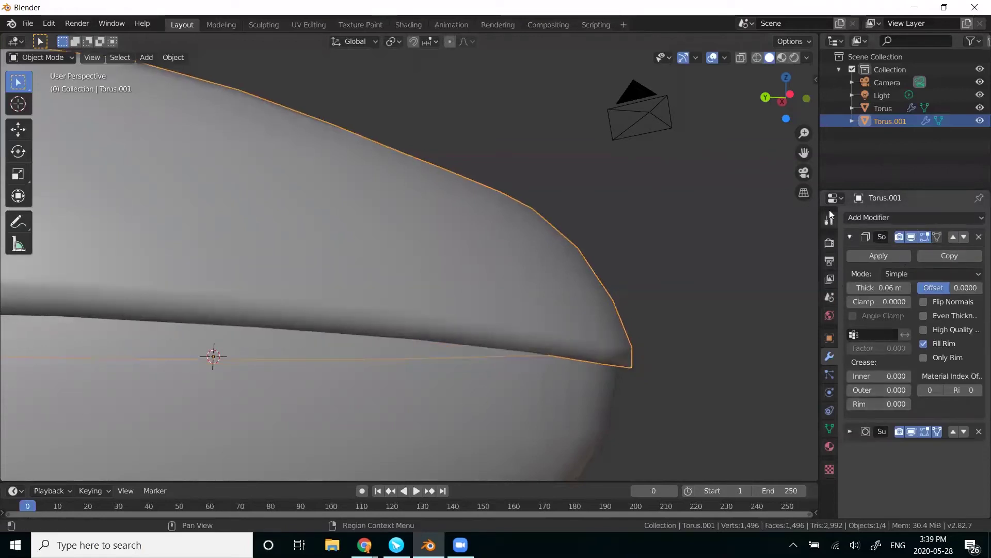
Set the Subdivision Surface modifier's viewport subdivisions to 2 on the icing.
{"action": "middle_click_drag", "start_coordinate": [680, 325], "coordinate": [650, 338]}
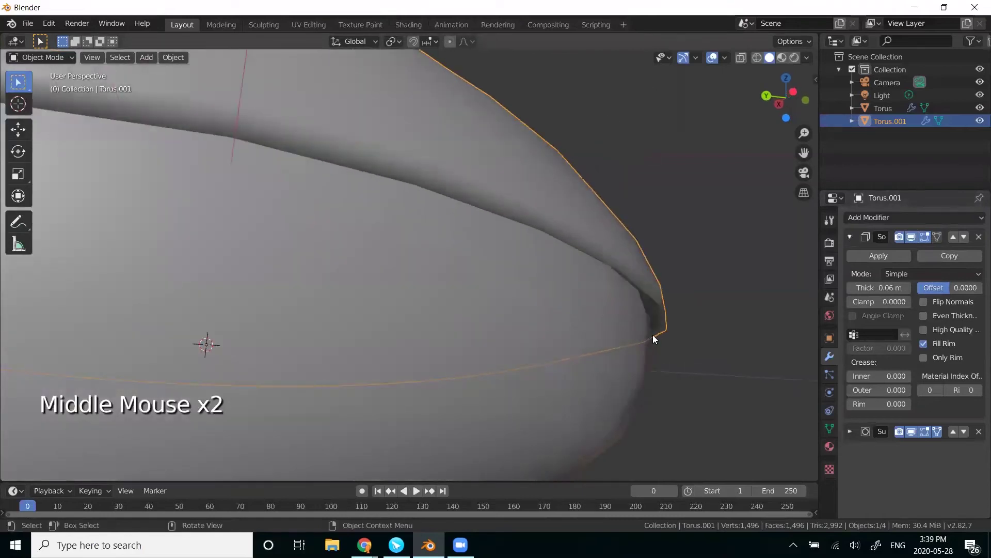
{"action": "scroll", "coordinate": [653, 335], "scroll_direction": "up", "scroll_amount": 2}
{"action": "middle_click_drag", "start_coordinate": [734, 326], "coordinate": [730, 332]}
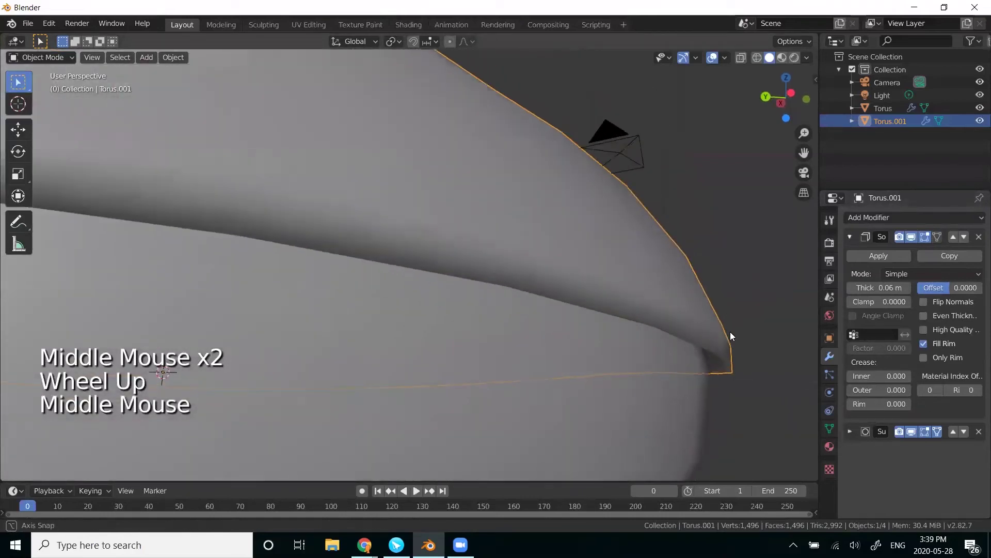
{"action": "left_click", "coordinate": [850, 431]}
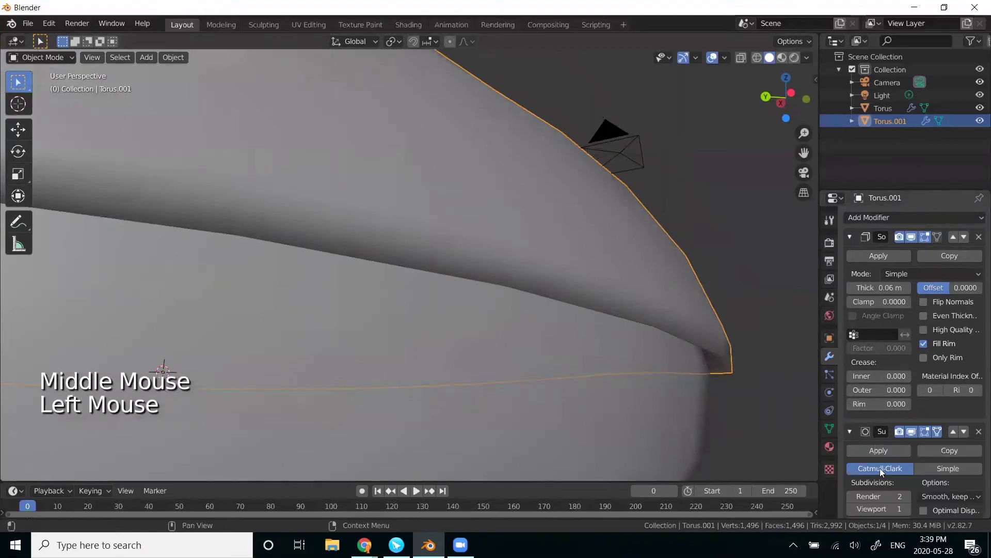
{"action": "scroll", "coordinate": [880, 468], "scroll_direction": "down", "scroll_amount": 1}
{"action": "left_click", "coordinate": [878, 488]}
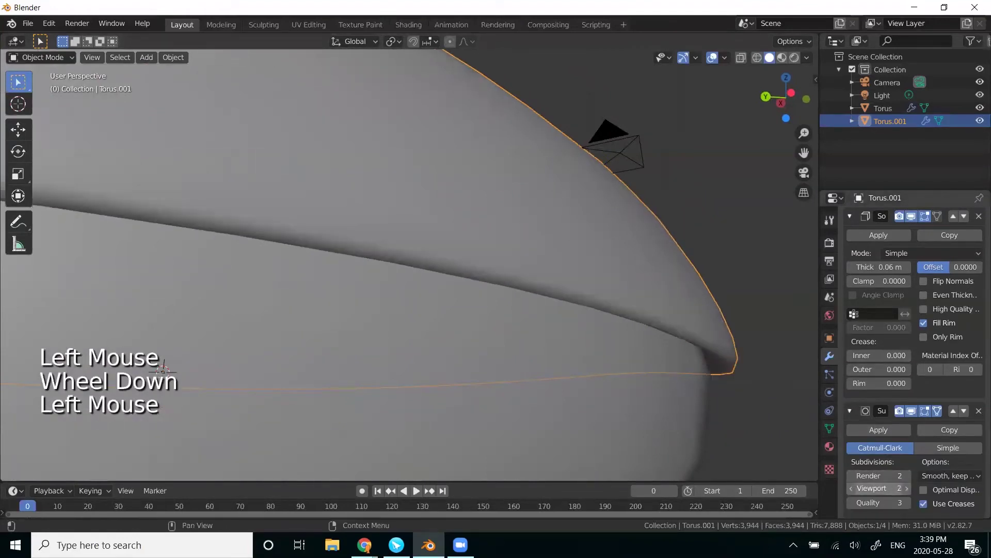
Increase the icing's Solidify thickness to 0.15 m and inspect its outer rim.
{"action": "middle_click_drag", "start_coordinate": [667, 379], "coordinate": [667, 386]}
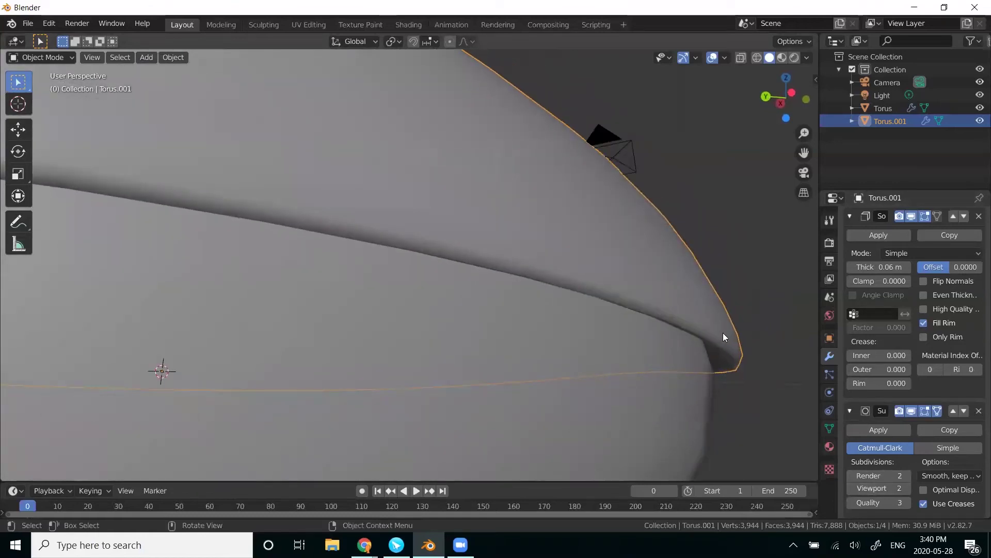
{"action": "left_click_drag", "start_coordinate": [867, 267], "coordinate": [891, 267]}
{"action": "scroll", "coordinate": [739, 312], "scroll_direction": "down", "scroll_amount": 3}
{"action": "middle_click_drag", "start_coordinate": [734, 305], "coordinate": [729, 312]}
{"action": "scroll", "coordinate": [544, 283], "scroll_direction": "down", "scroll_amount": 2}
{"action": "middle_click_drag", "start_coordinate": [422, 207], "coordinate": [455, 224]}
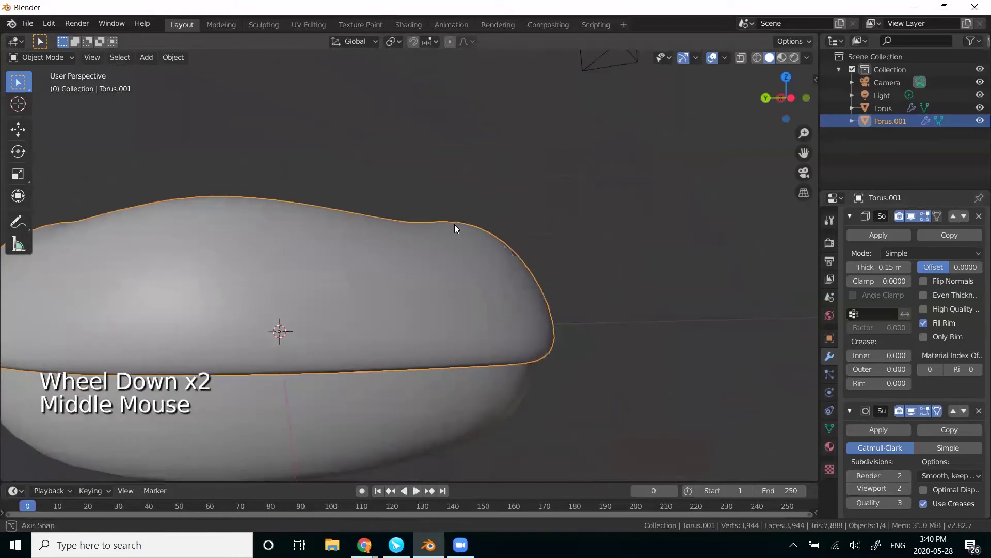
Collapse both modifiers' settings and enter Edit Mode on Torus.001 with vertex selection.
{"action": "left_click", "coordinate": [849, 216]}
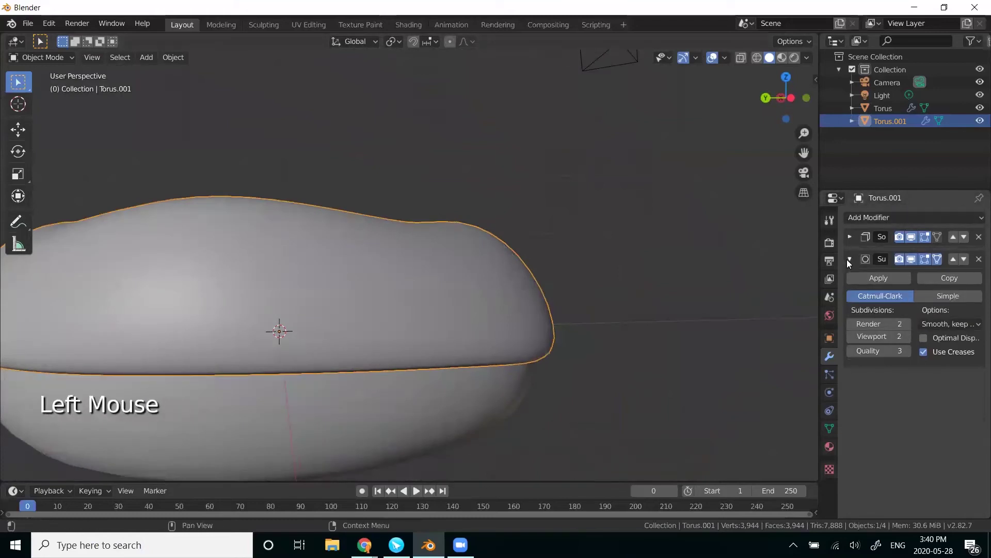
{"action": "left_click", "coordinate": [848, 259]}
{"action": "mouse_move", "coordinate": [491, 291]}
{"action": "middle_mouse_down"}
{"action": "mouse_move", "coordinate": [475, 311]}
{"action": "mouse_move", "coordinate": [433, 321]}
{"action": "mouse_move", "coordinate": [467, 295]}
{"action": "mouse_move", "coordinate": [514, 288]}
{"action": "mouse_move", "coordinate": [420, 312]}
{"action": "mouse_move", "coordinate": [498, 299]}
{"action": "middle_mouse_up"}
{"action": "key", "text": "Tab"}
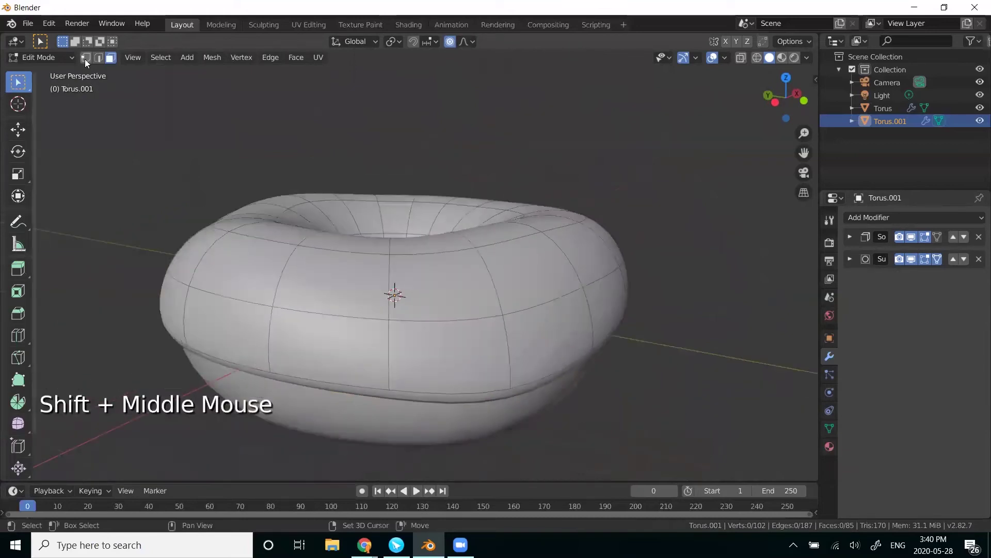
{"action": "left_click", "coordinate": [85, 58]}
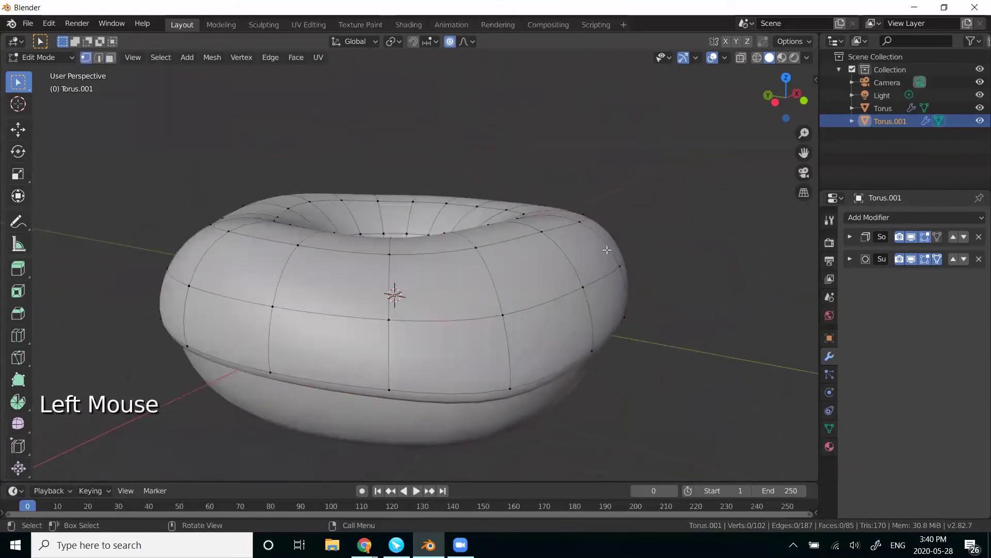
Pull one vertex on the icing's lower outer edge down about 0.16 m using smooth proportional editing.
{"action": "middle_click_drag", "start_coordinate": [625, 251], "coordinate": [570, 300]}
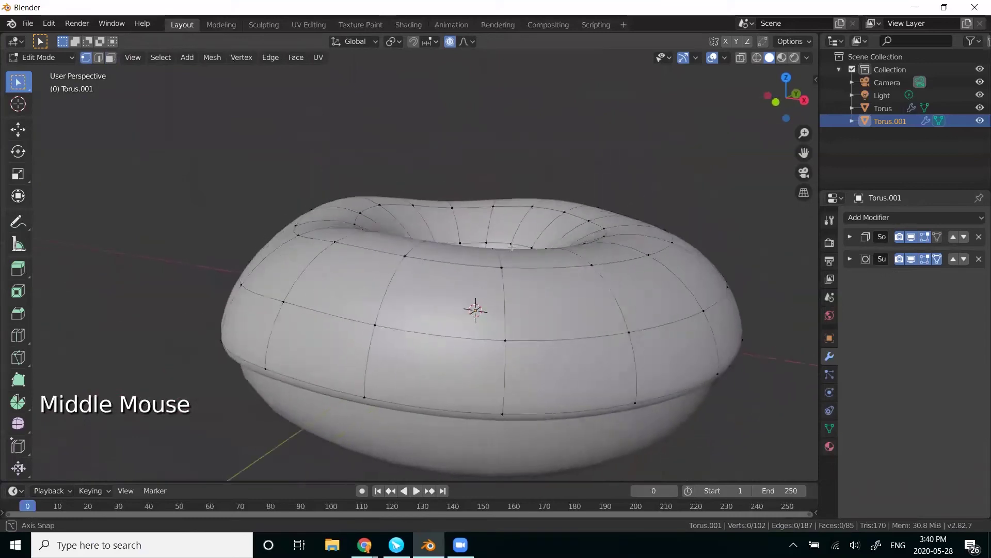
{"action": "middle_click_drag", "start_coordinate": [474, 266], "coordinate": [491, 315], "text": "shift"}
{"action": "left_click", "coordinate": [440, 242]}
{"action": "key", "text": "g"}
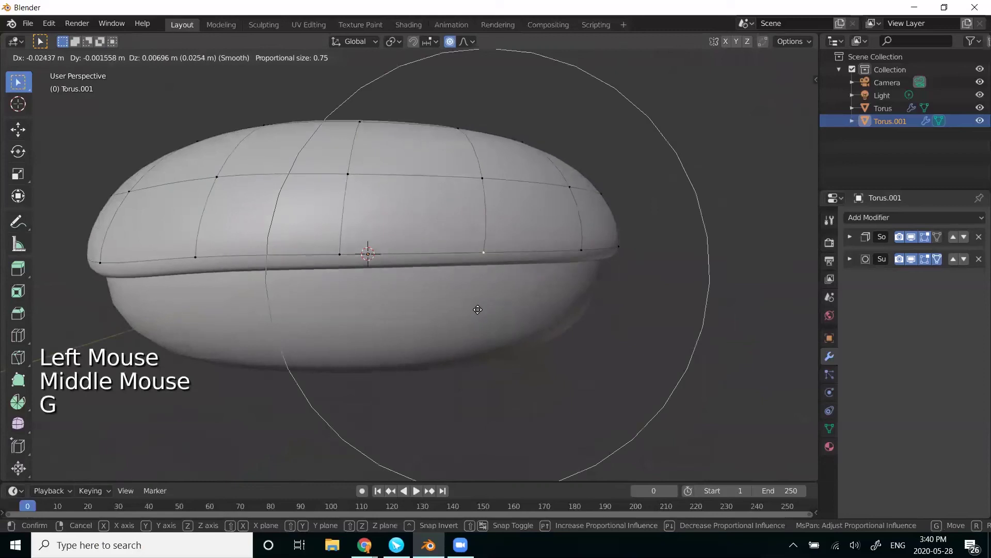
{"action": "left_click", "coordinate": [487, 358]}
{"action": "middle_click_drag", "start_coordinate": [469, 381], "coordinate": [527, 377]}
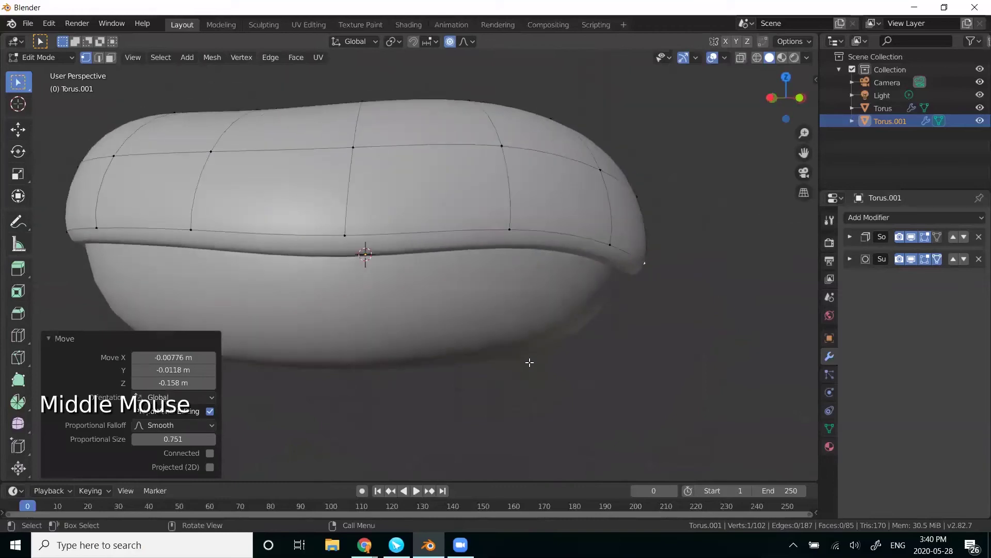
Move the lowered vertex inward against the dough, by about -0.04 m in X, 0.05 m in Y and -0.04 m in Z.
{"action": "middle_click_drag", "start_coordinate": [640, 305], "coordinate": [528, 321], "text": "shift"}
{"action": "middle_click_drag", "start_coordinate": [442, 332], "coordinate": [513, 346]}
{"action": "scroll", "coordinate": [431, 323], "scroll_direction": "up", "scroll_amount": 2}
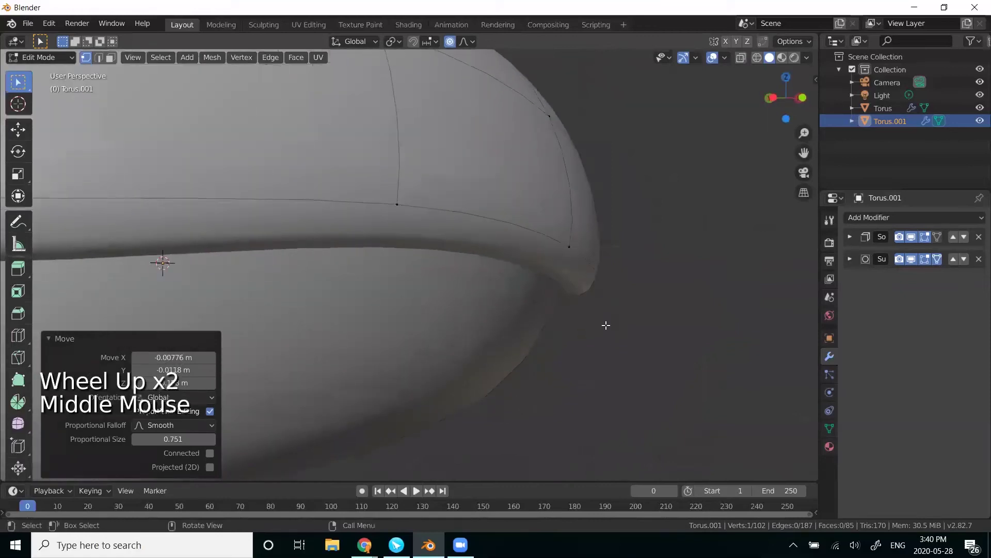
{"action": "key", "text": "g"}
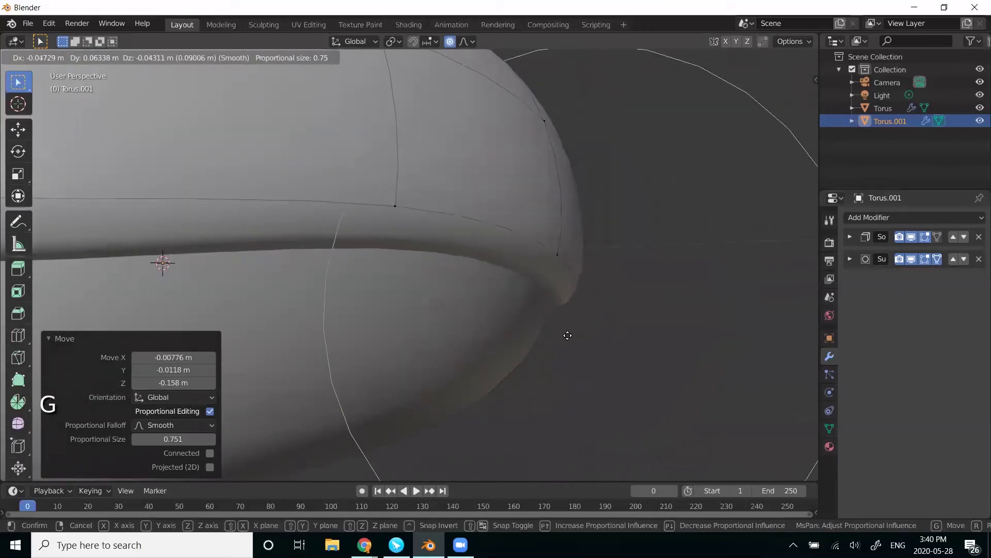
{"action": "left_click", "coordinate": [570, 333]}
{"action": "middle_click_drag", "start_coordinate": [593, 294], "coordinate": [533, 336]}
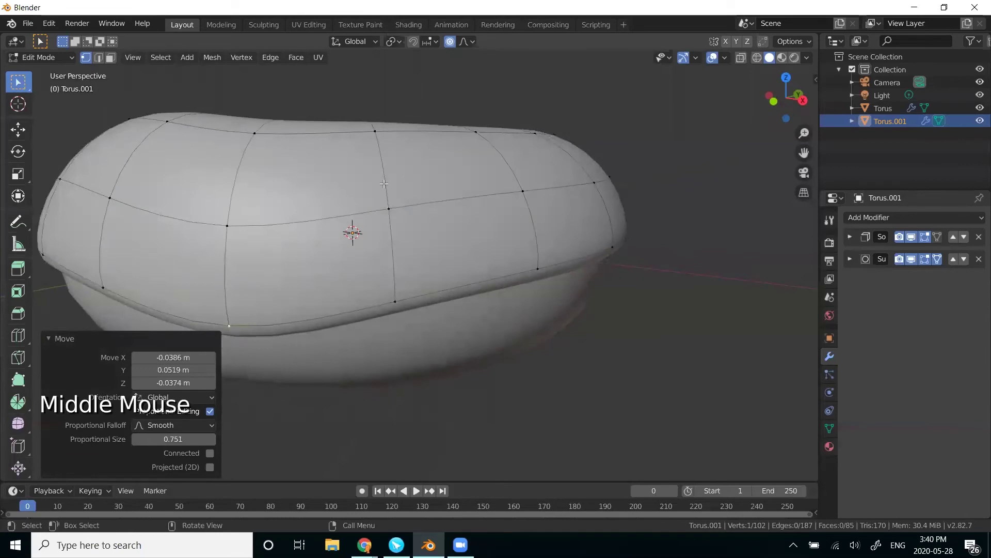
Enable snapping and set the snap target to Face.
{"action": "left_click", "coordinate": [413, 41]}
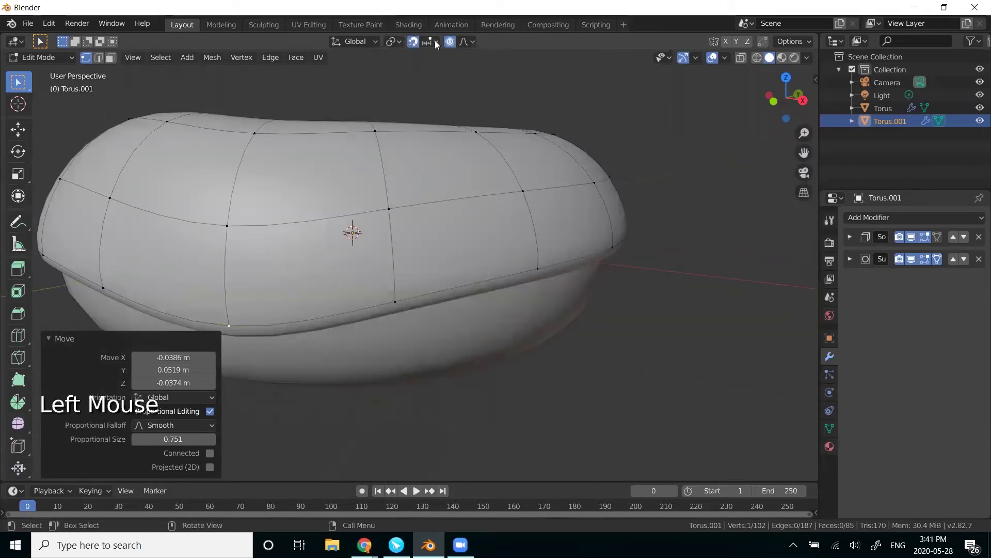
{"action": "left_click", "coordinate": [435, 40]}
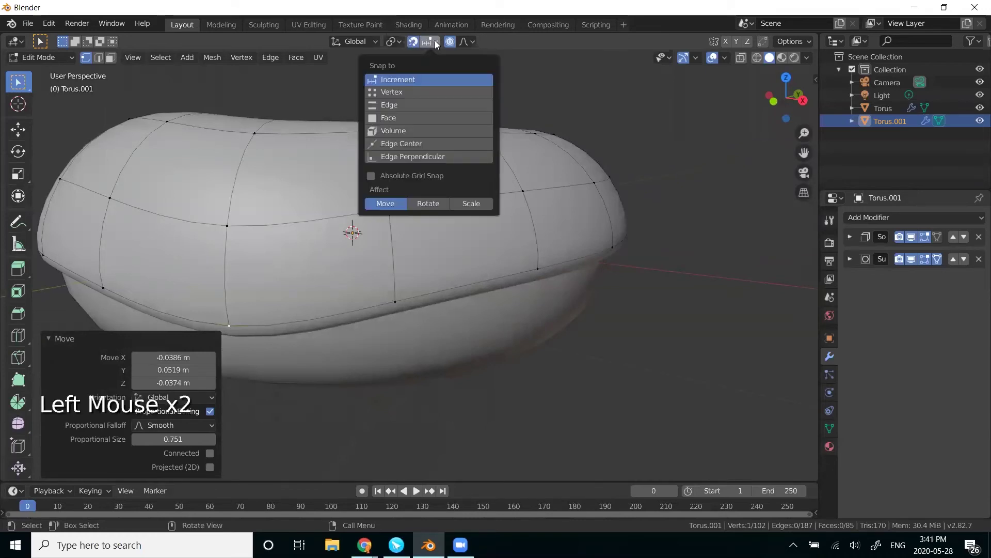
{"action": "left_click", "coordinate": [399, 118]}
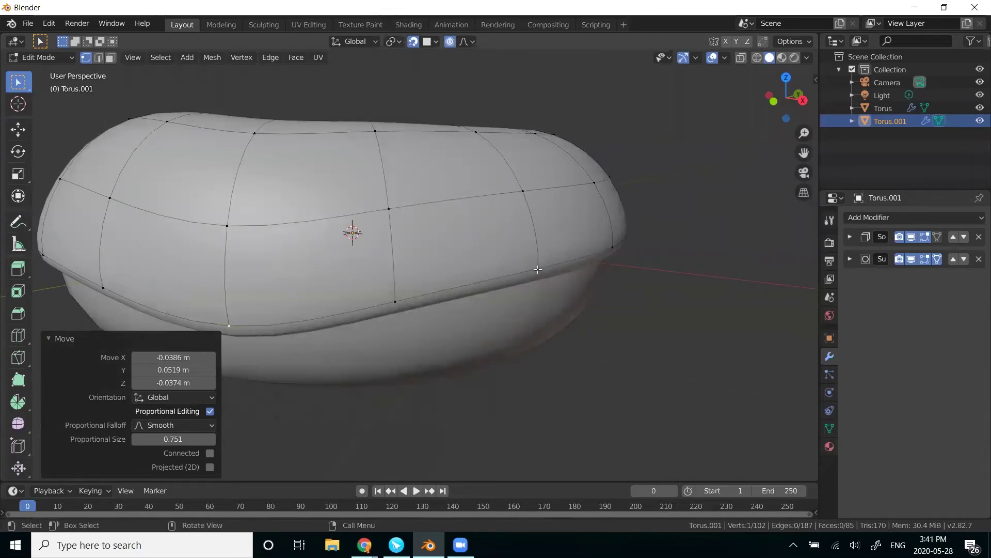
Try to move another vertex on the icing's lower edge down along the dough with face snapping and proportional editing.
{"action": "left_click", "coordinate": [538, 269]}
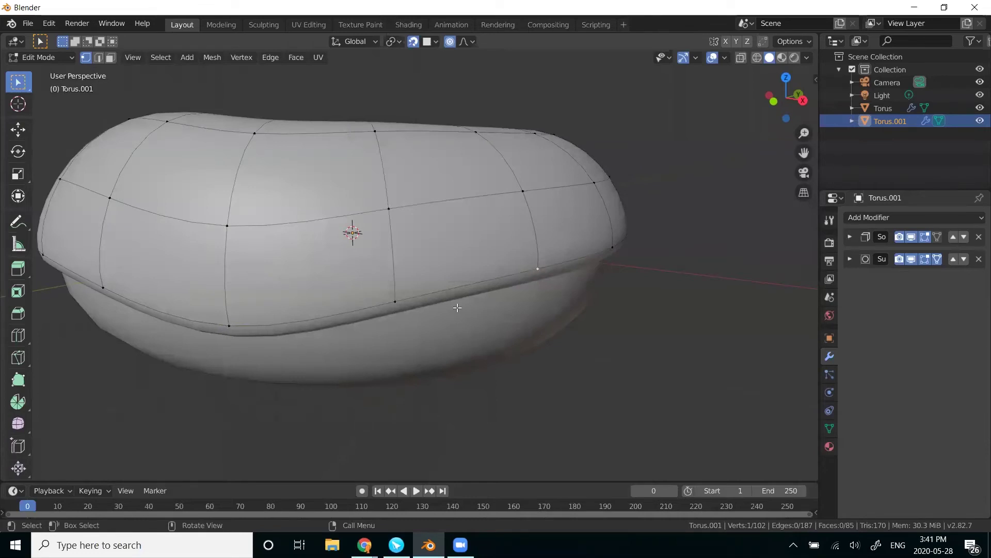
{"action": "middle_click_drag", "start_coordinate": [538, 370], "coordinate": [542, 303]}
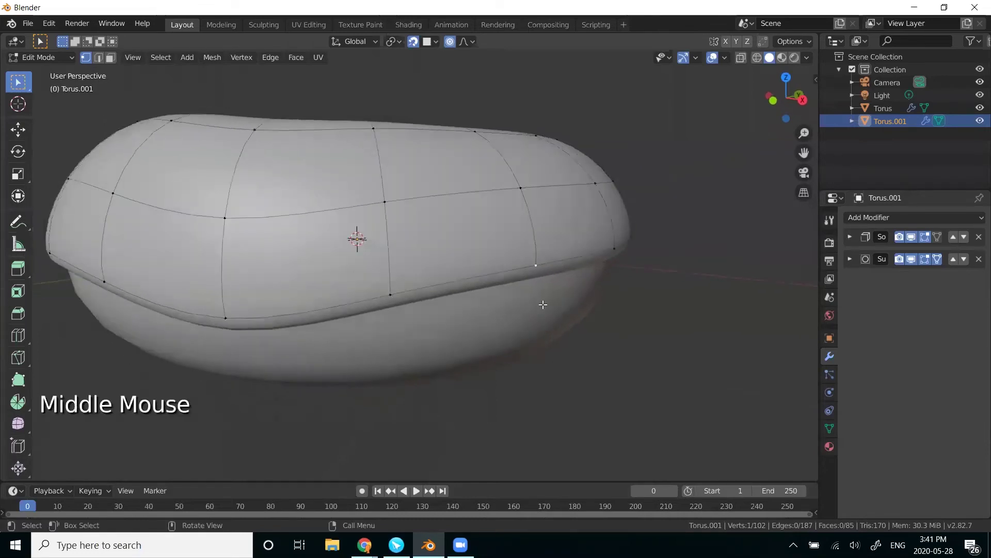
{"action": "key", "text": "g"}
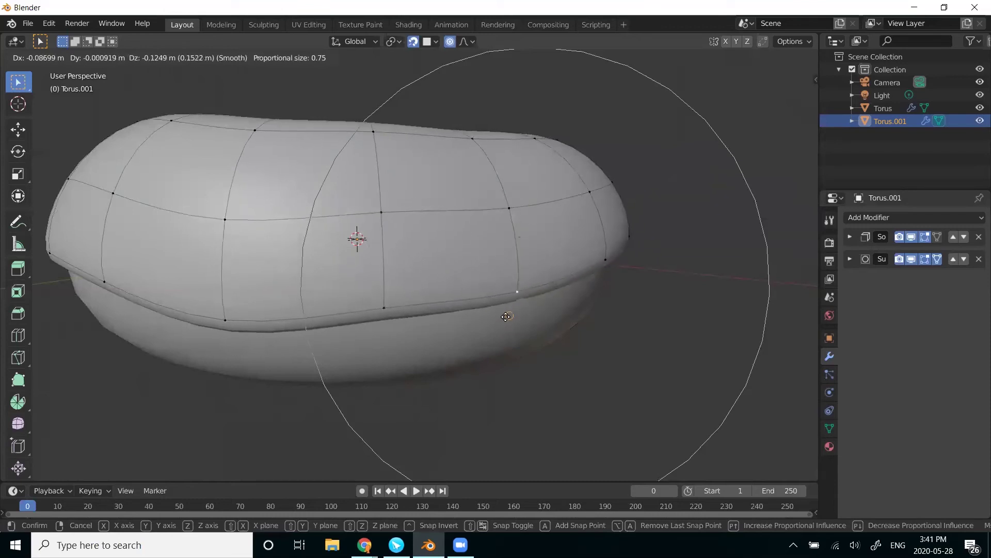
{"action": "left_click_drag", "start_coordinate": [525, 307], "coordinate": [514, 289]}
{"action": "left_click_drag", "start_coordinate": [505, 324], "coordinate": [505, 299]}
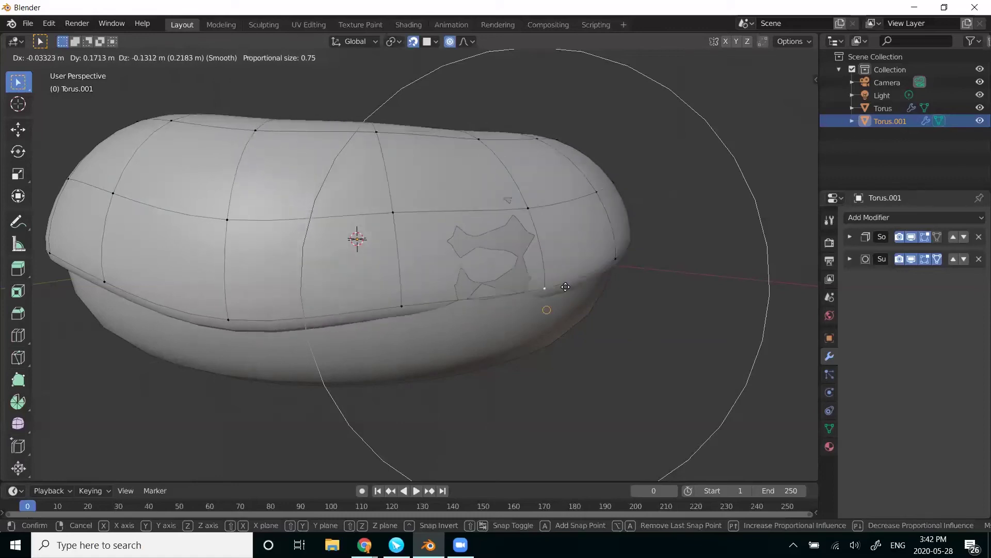
{"action": "scroll", "coordinate": [537, 281], "scroll_direction": "up", "scroll_amount": 5}
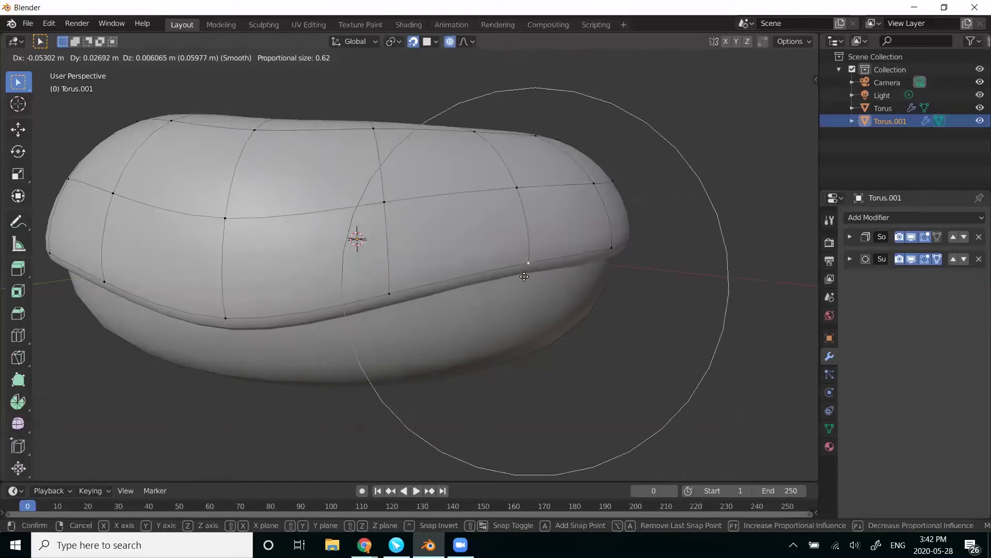
{"action": "scroll", "coordinate": [511, 310], "scroll_direction": "down", "scroll_amount": 5}
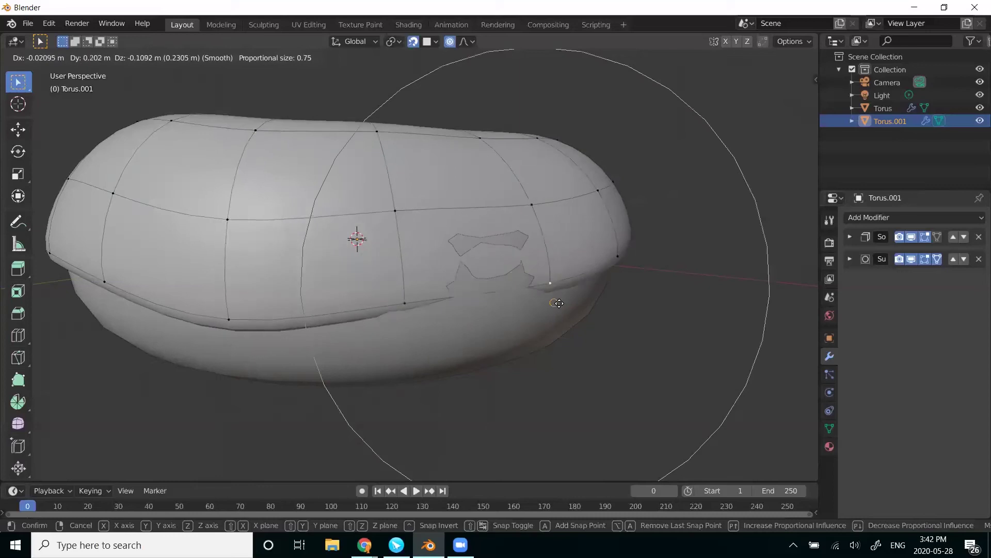
{"action": "left_click", "coordinate": [530, 312]}
Enable Project Individual Elements for face snapping and try moving the selected lower-edge vertex over the dough.
{"action": "left_click", "coordinate": [436, 43]}
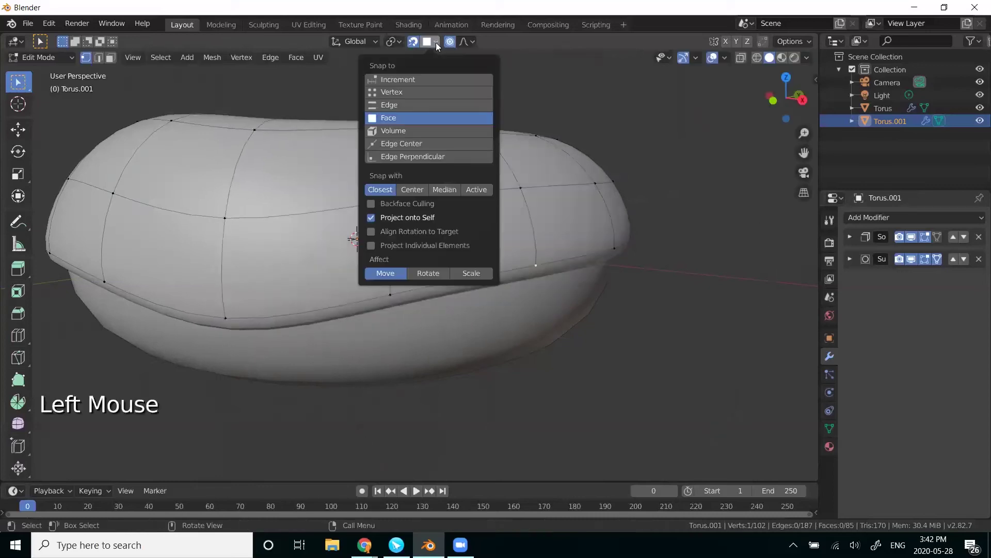
{"action": "left_click", "coordinate": [371, 246]}
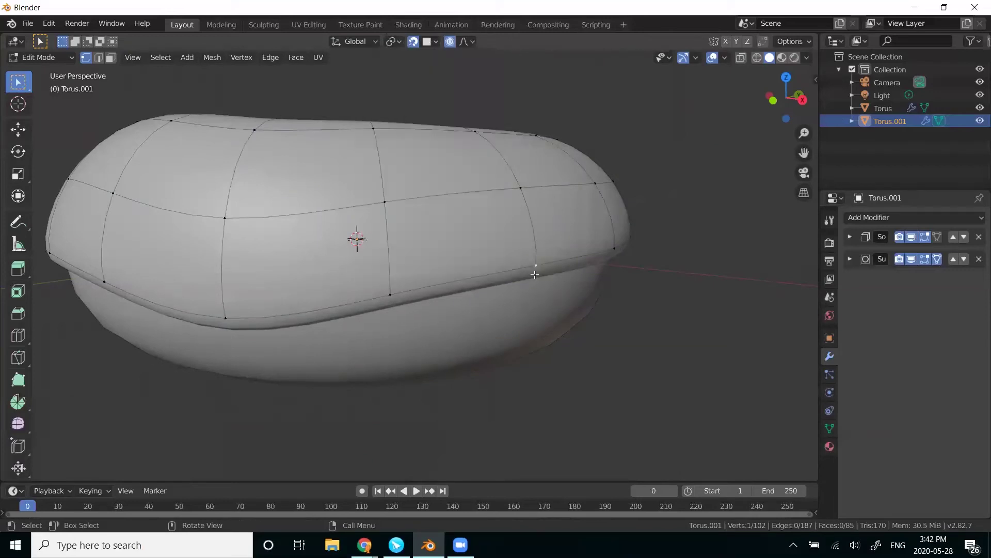
{"action": "key", "text": "g"}
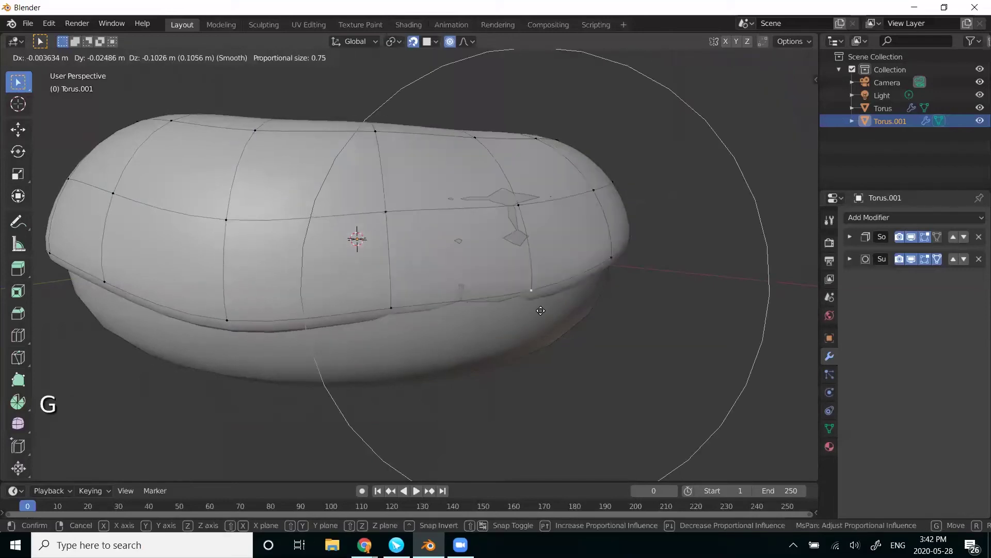
{"action": "left_click", "coordinate": [521, 296]}
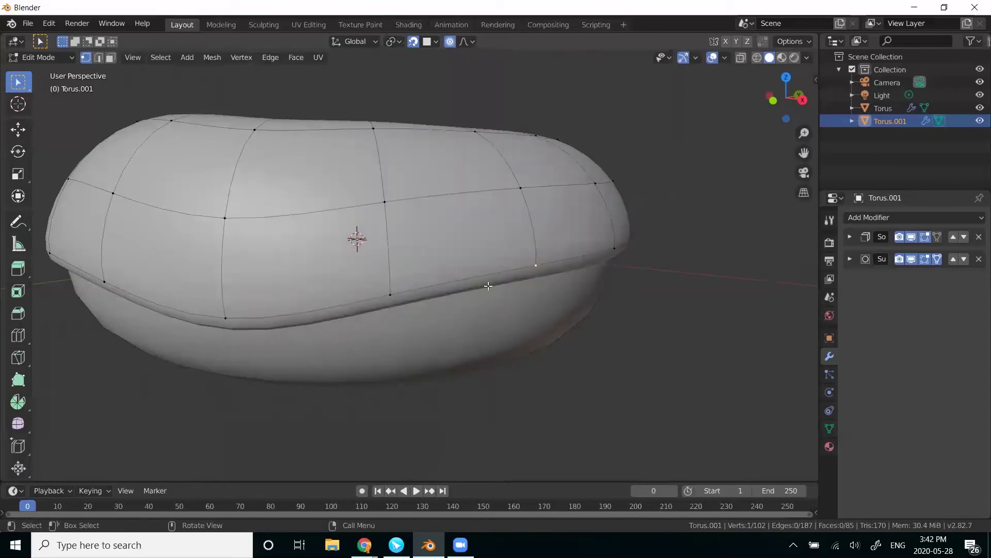
{"action": "middle_click_drag", "start_coordinate": [355, 80], "coordinate": [361, 217]}
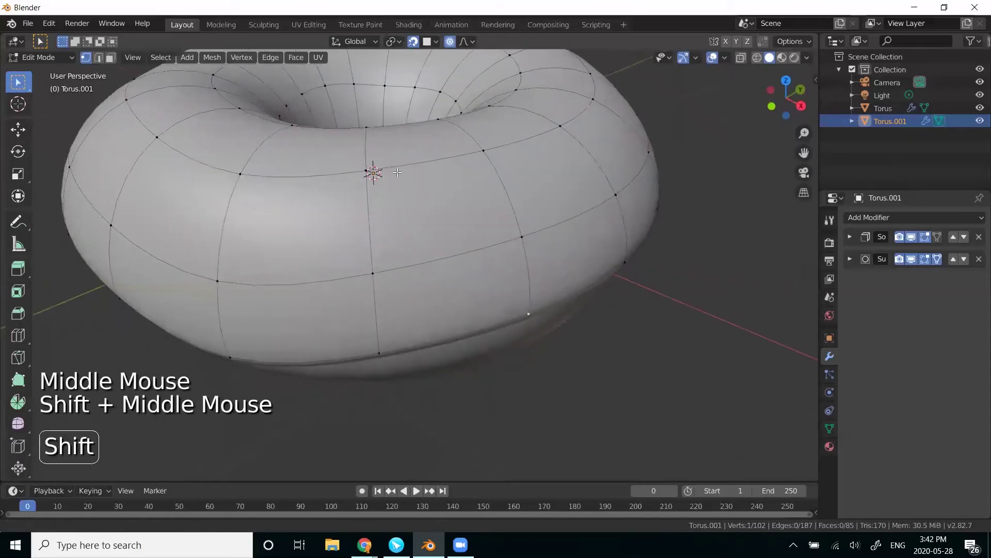
{"action": "middle_click_drag", "start_coordinate": [378, 111], "coordinate": [420, 201], "text": "shift"}
{"action": "scroll", "coordinate": [420, 200], "scroll_direction": "down", "scroll_amount": 2}
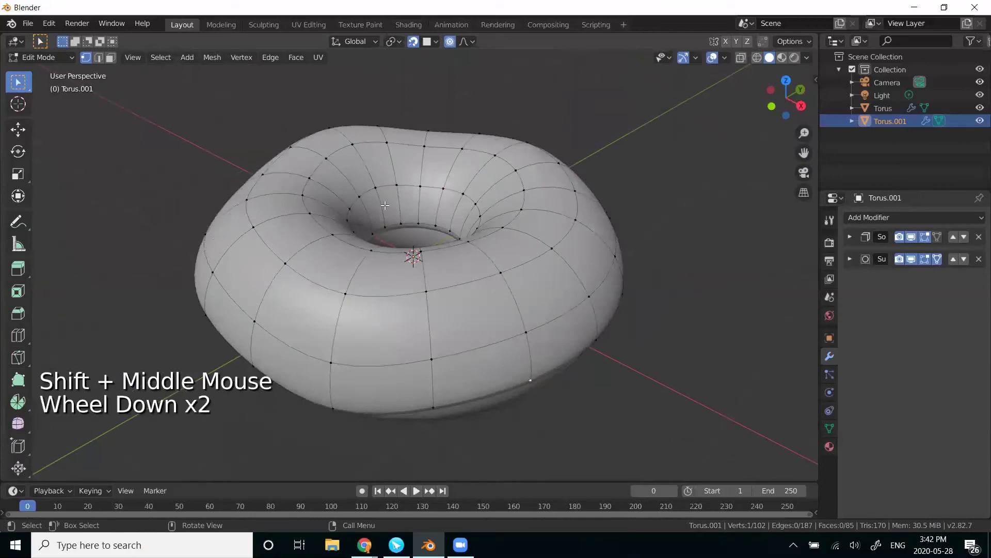
Select the whole icing mesh and subdivide it with one cut.
{"action": "middle_click_drag", "start_coordinate": [397, 240], "coordinate": [397, 222]}
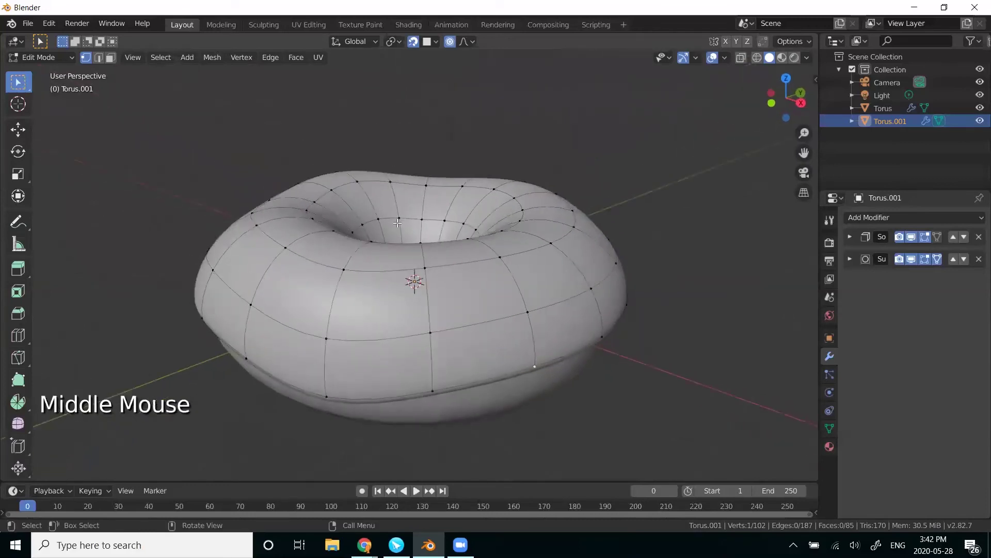
{"action": "key", "text": "a"}
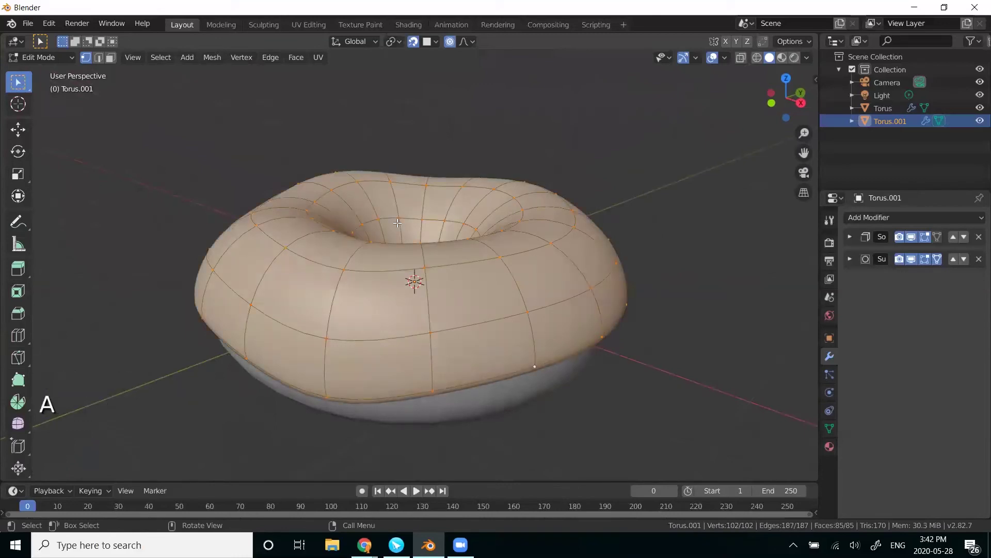
{"action": "key", "text": "alt+a"}
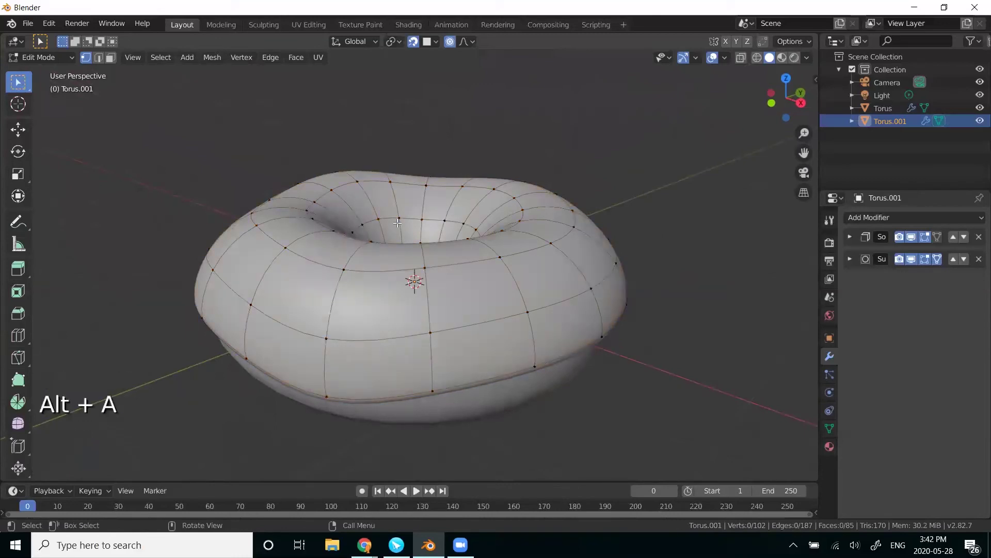
{"action": "key", "text": "a"}
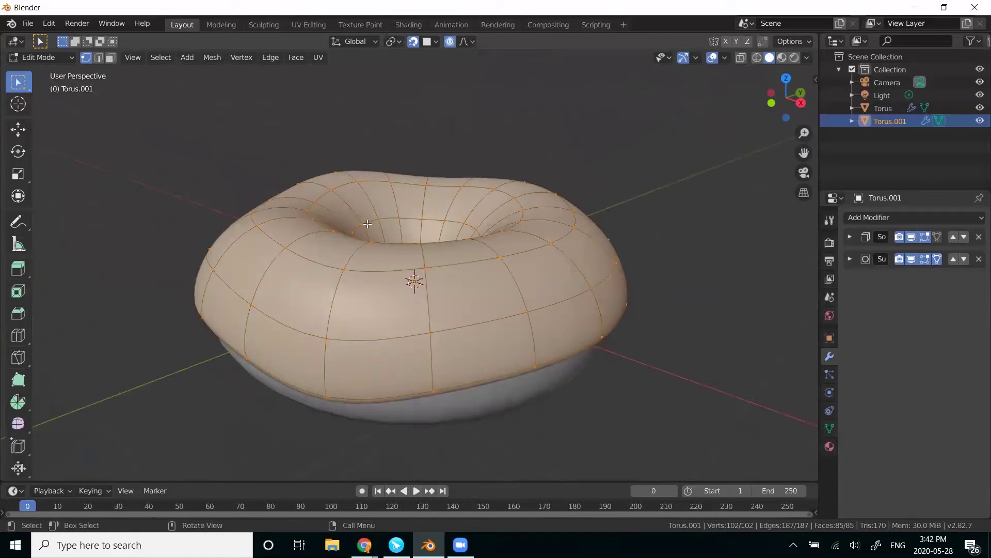
{"action": "right_click", "coordinate": [289, 199]}
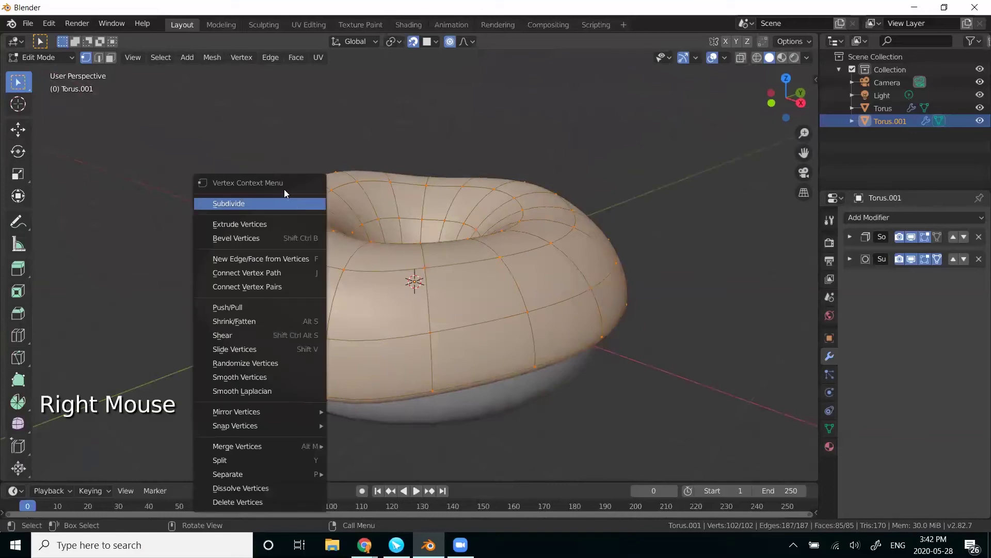
{"action": "left_click", "coordinate": [243, 203]}
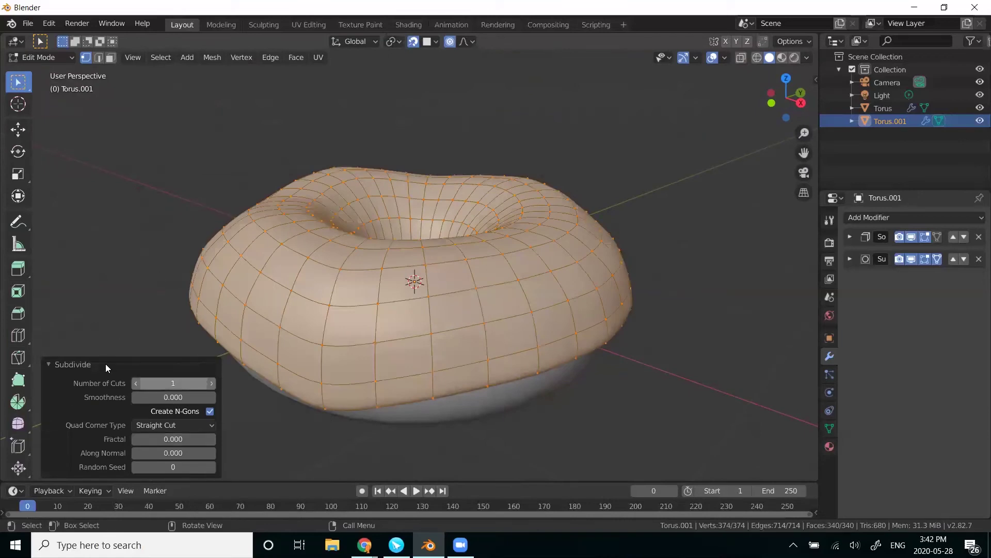
Examine the subdivided icing and its lower edge from several sides.
{"action": "middle_click_drag", "start_coordinate": [159, 299], "coordinate": [364, 252]}
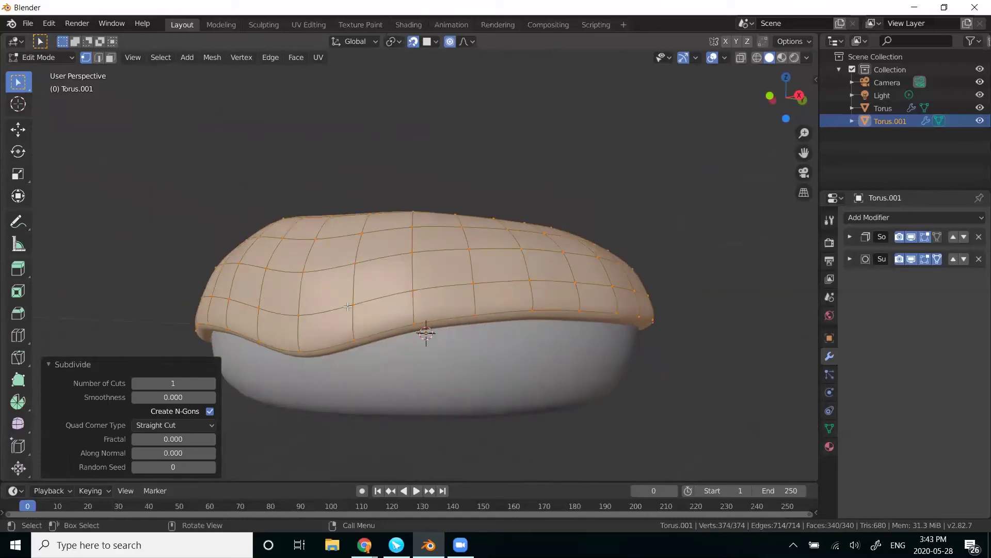
{"action": "middle_click_drag", "start_coordinate": [350, 160], "coordinate": [458, 220]}
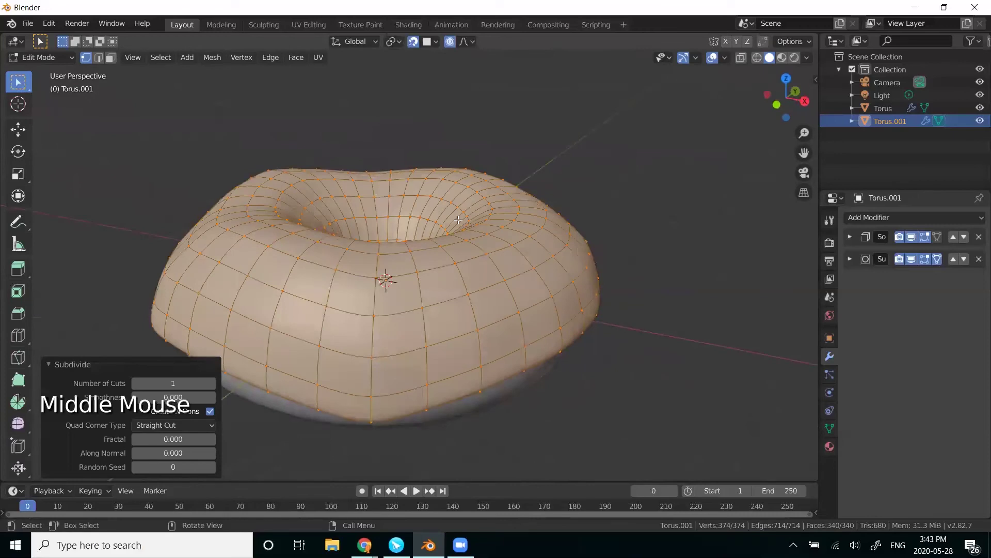
{"action": "scroll", "coordinate": [479, 224], "scroll_direction": "up", "scroll_amount": 1}
{"action": "mouse_move", "coordinate": [590, 404]}
{"action": "middle_mouse_down"}
{"action": "mouse_move", "coordinate": [611, 394]}
{"action": "mouse_move", "coordinate": [576, 399]}
{"action": "middle_mouse_up"}
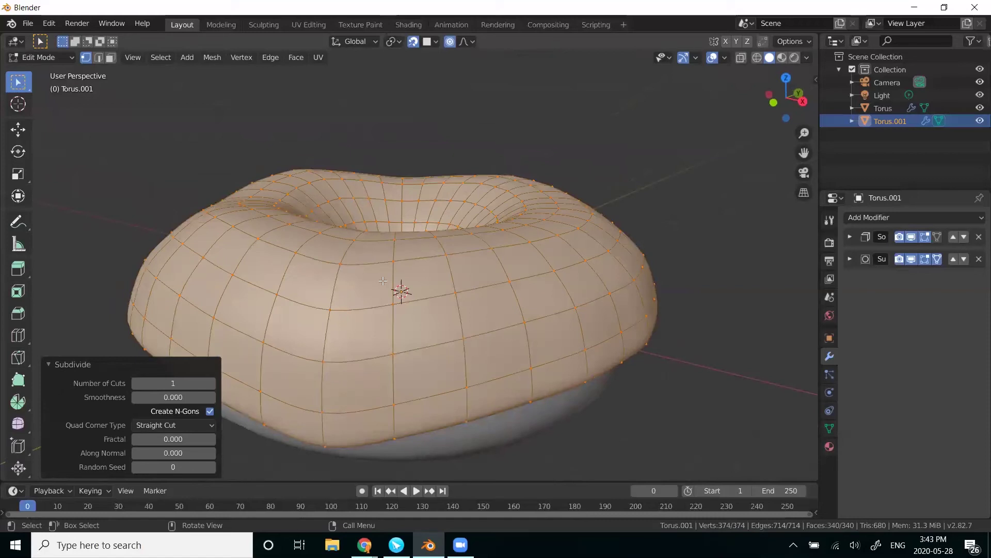
{"action": "middle_click_drag", "start_coordinate": [529, 332], "coordinate": [443, 177]}
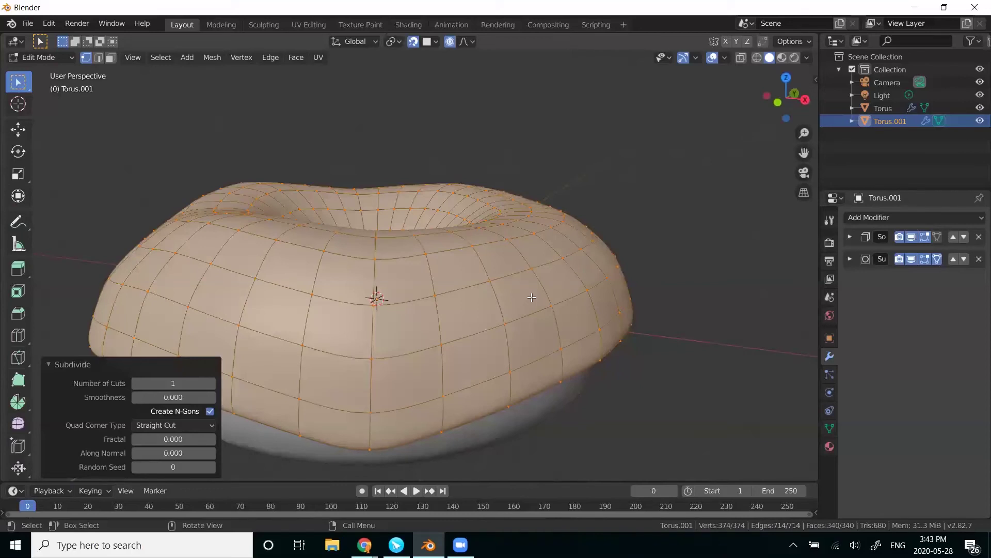
{"action": "middle_click_drag", "start_coordinate": [509, 293], "coordinate": [337, 298]}
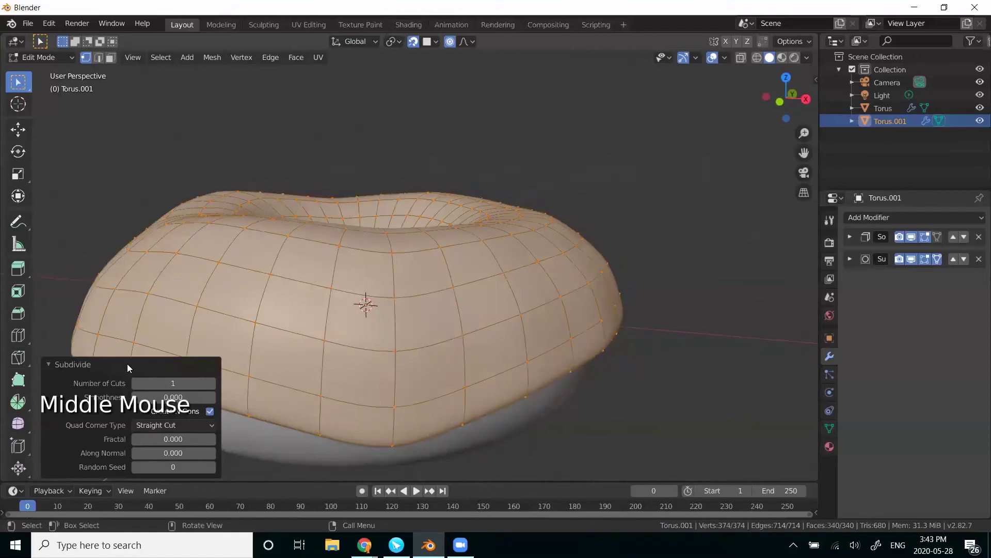
{"action": "scroll", "coordinate": [553, 294], "scroll_direction": "up", "scroll_amount": 2}
{"action": "middle_click_drag", "start_coordinate": [553, 294], "coordinate": [546, 327]}
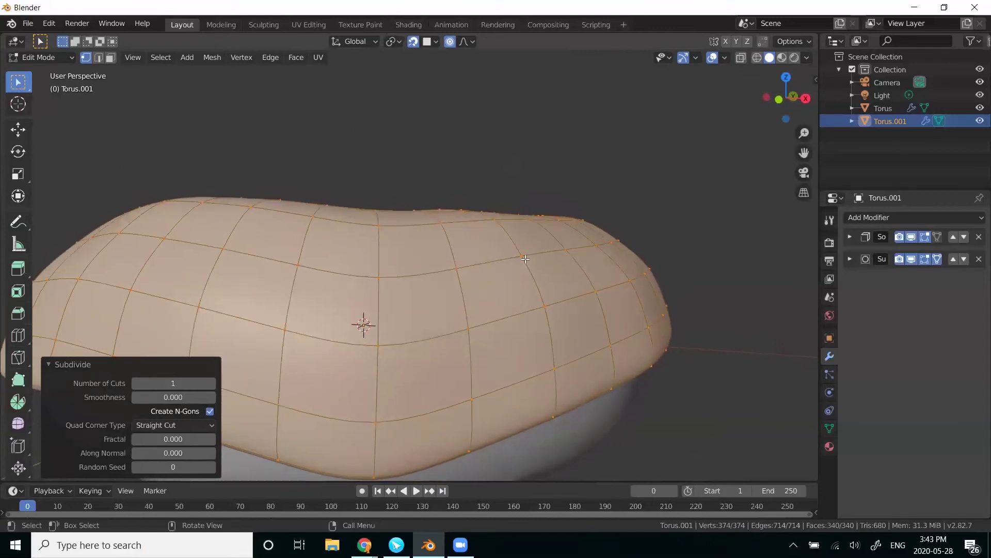
Turn off the icing's Subdivision modifier display in Edit Mode and set the Subdivide smoothness to 1.
{"action": "right_click", "coordinate": [496, 246]}
{"action": "mouse_move", "coordinate": [162, 397]}
{"action": "left_mouse_down"}
{"action": "mouse_move", "coordinate": [201, 397]}
{"action": "mouse_move", "coordinate": [155, 397]}
{"action": "left_mouse_up"}
{"action": "mouse_move", "coordinate": [149, 402]}
{"action": "left_mouse_down"}
{"action": "mouse_move", "coordinate": [217, 402]}
{"action": "mouse_move", "coordinate": [144, 402]}
{"action": "left_mouse_up"}
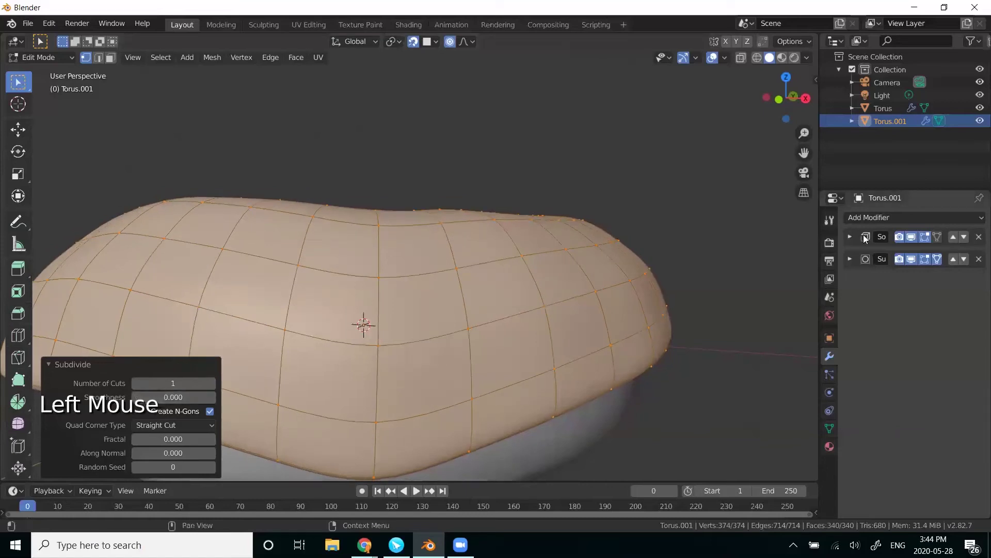
{"action": "left_click", "coordinate": [921, 261]}
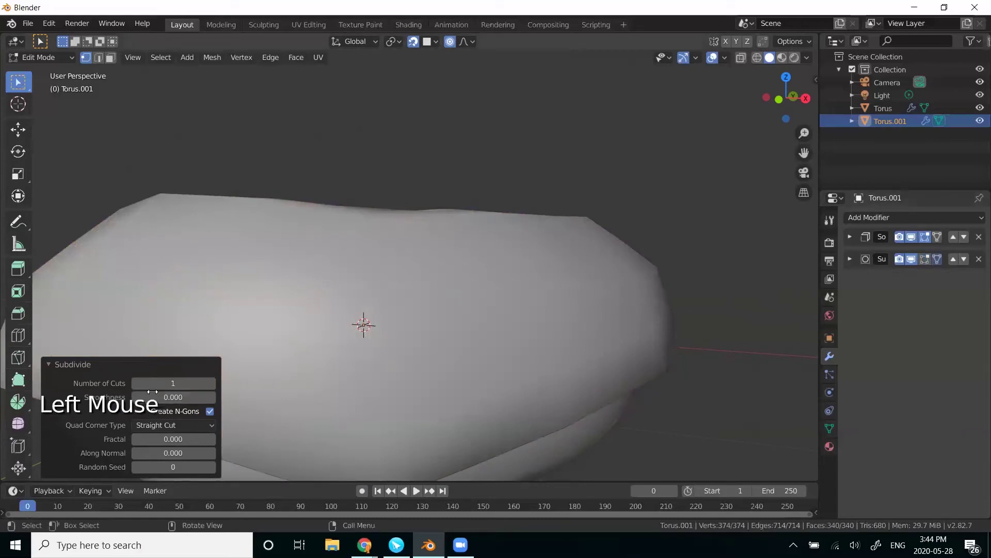
{"action": "left_click", "coordinate": [155, 396]}
{"action": "type", "text": "1"}
{"action": "key", "text": "Return"}
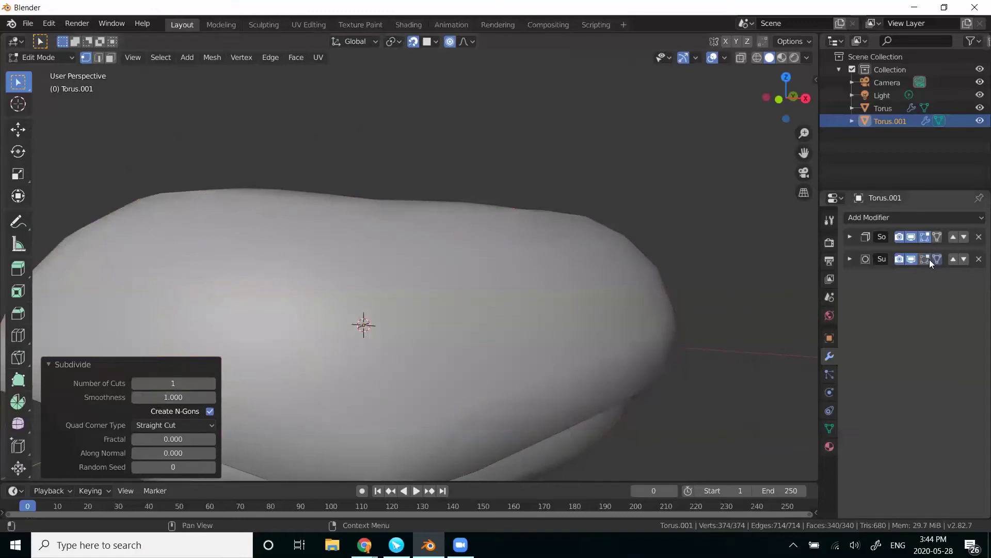
Turn the Subdivision modifier's Edit Mode display back on and check the smoothed icing.
{"action": "left_click", "coordinate": [878, 269]}
{"action": "middle_click_drag", "start_coordinate": [631, 203], "coordinate": [672, 229]}
{"action": "scroll", "coordinate": [672, 229], "scroll_direction": "down", "scroll_amount": 1}
{"action": "middle_click_drag", "start_coordinate": [587, 297], "coordinate": [545, 290]}
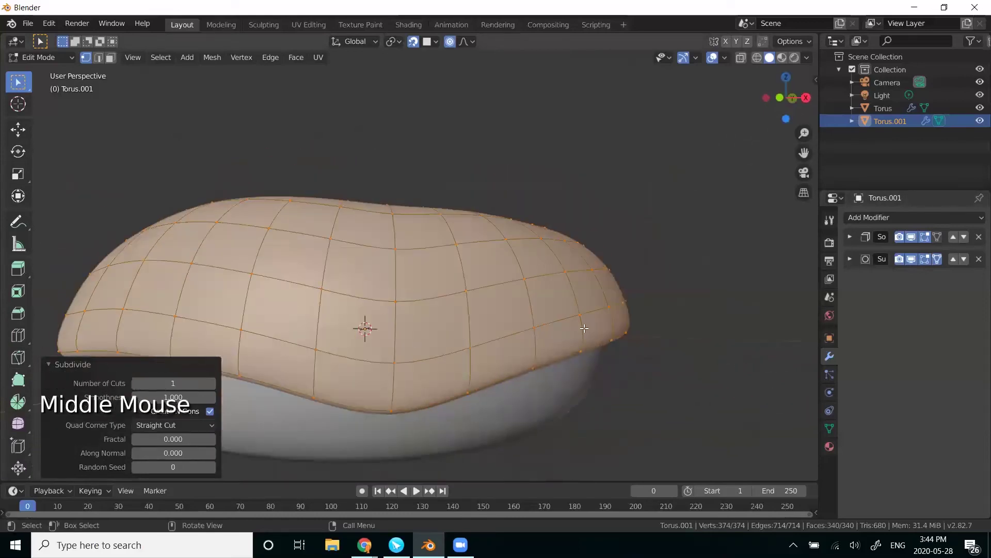
{"action": "scroll", "coordinate": [583, 309], "scroll_direction": "up", "scroll_amount": 1}
{"action": "scroll", "coordinate": [647, 283], "scroll_direction": "down", "scroll_amount": 1}
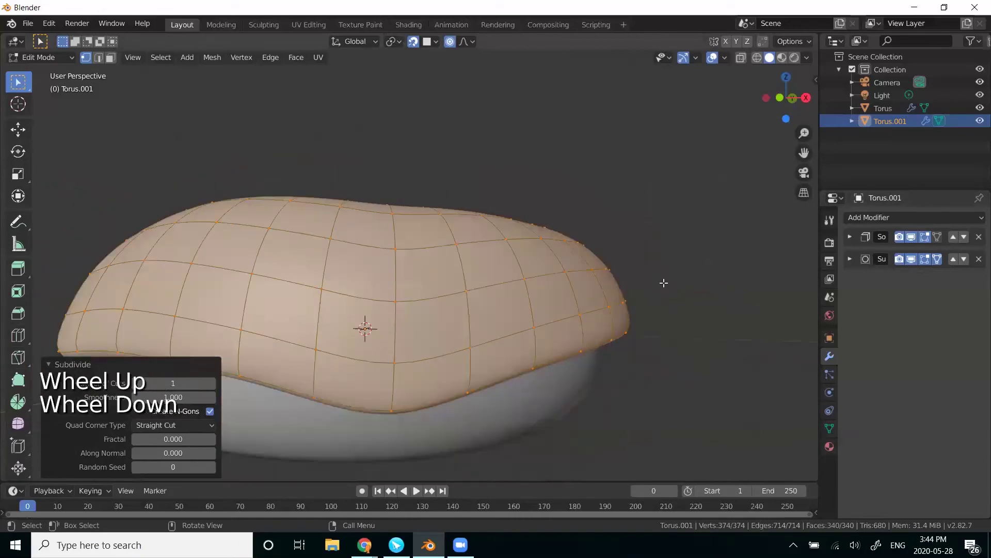
Move one lower-edge icing vertex about 0.01 m in X, -0.08 m in Y and -0.08 m in Z with proportional size about 0.32.
{"action": "left_click", "coordinate": [673, 290]}
{"action": "middle_click_drag", "start_coordinate": [472, 346], "coordinate": [668, 392]}
{"action": "left_click", "coordinate": [654, 385]}
{"action": "middle_click_drag", "start_coordinate": [571, 356], "coordinate": [420, 261], "text": "shift"}
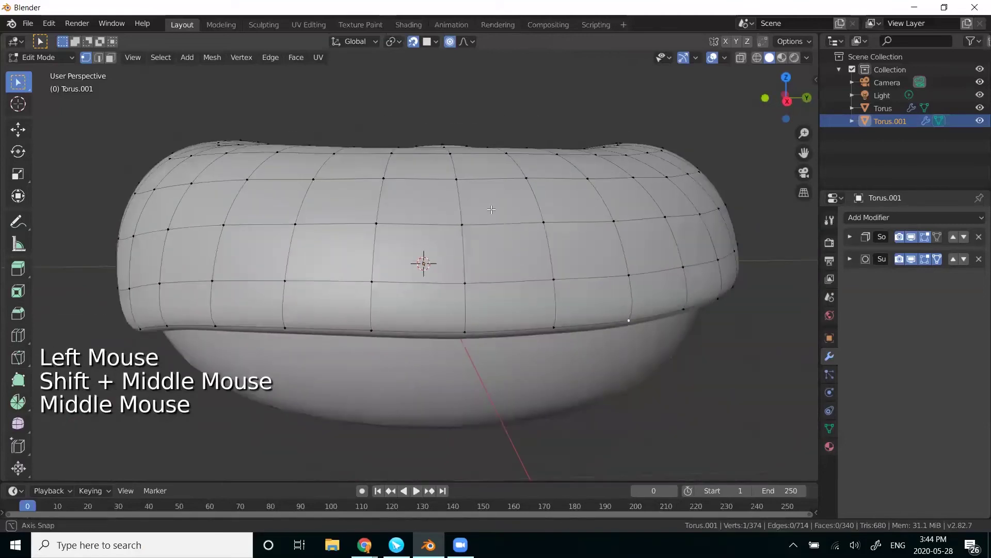
{"action": "left_click", "coordinate": [435, 42]}
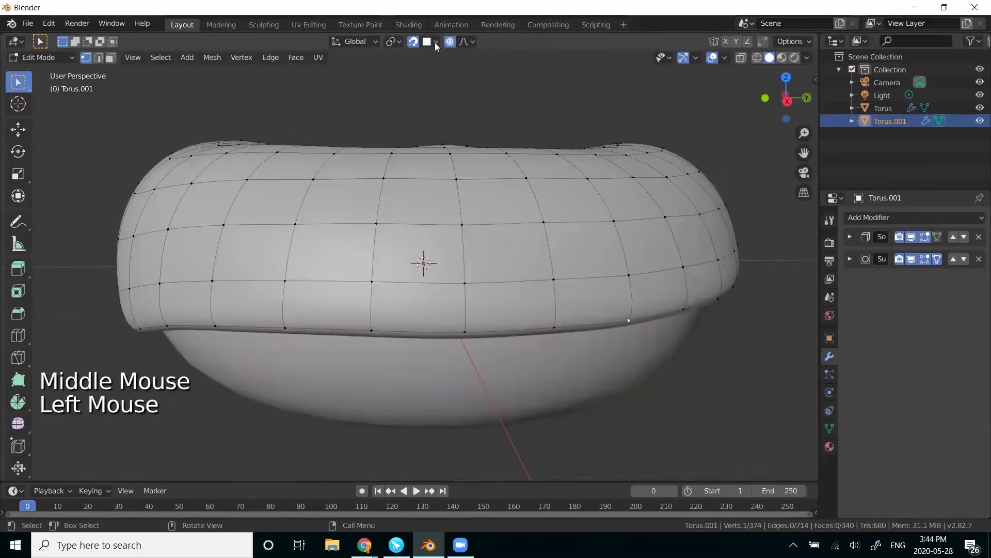
{"action": "key", "text": "g"}
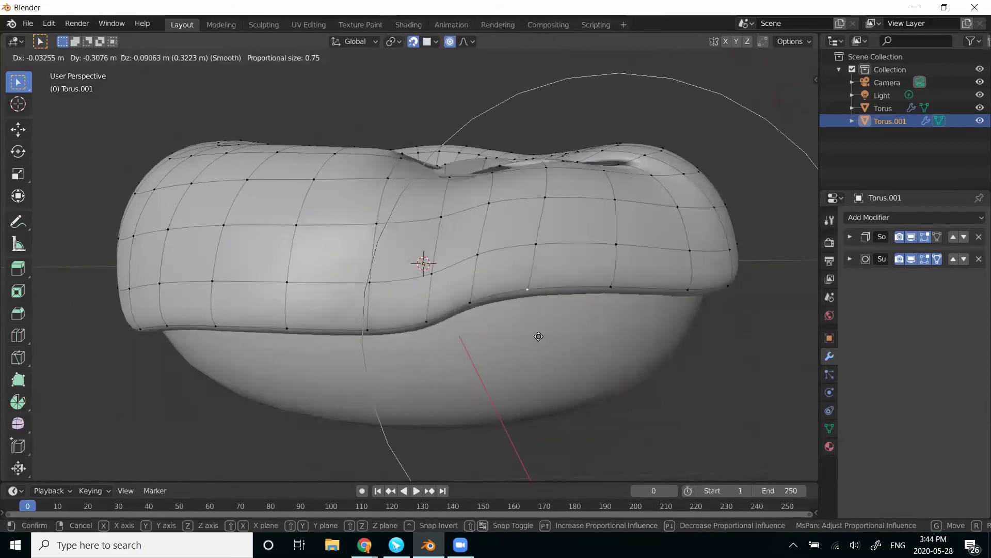
{"action": "scroll", "coordinate": [593, 356], "scroll_direction": "down", "scroll_amount": 3}
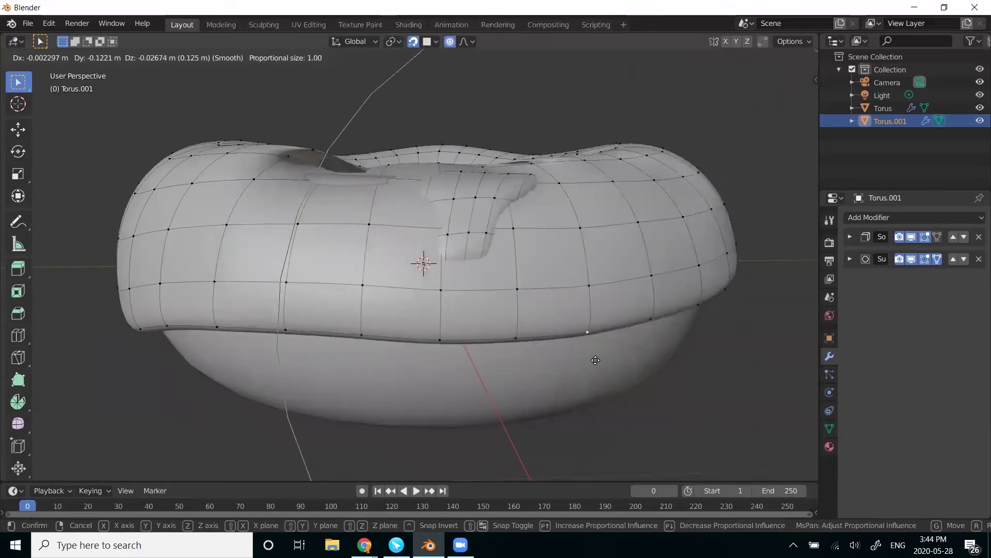
{"action": "scroll", "coordinate": [596, 360], "scroll_direction": "up", "scroll_amount": 10}
{"action": "scroll", "coordinate": [597, 359], "scroll_direction": "up", "scroll_amount": 1}
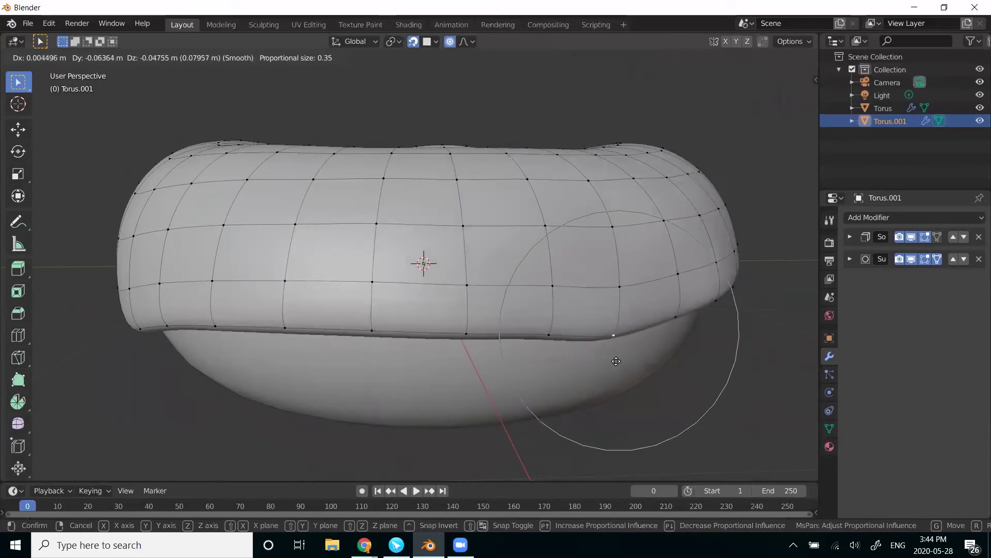
{"action": "scroll", "coordinate": [615, 340], "scroll_direction": "up", "scroll_amount": 1}
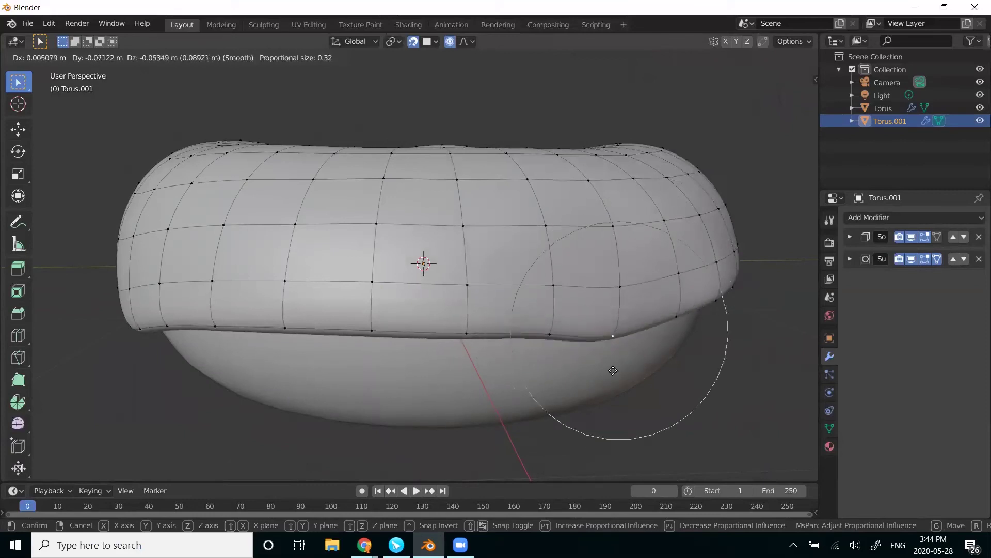
{"action": "left_click", "coordinate": [615, 373]}
Lower a vertex on another side of the icing's edge by about 0.06 m, keeping proportional size 0.32.
{"action": "middle_click_drag", "start_coordinate": [699, 328], "coordinate": [356, 266]}
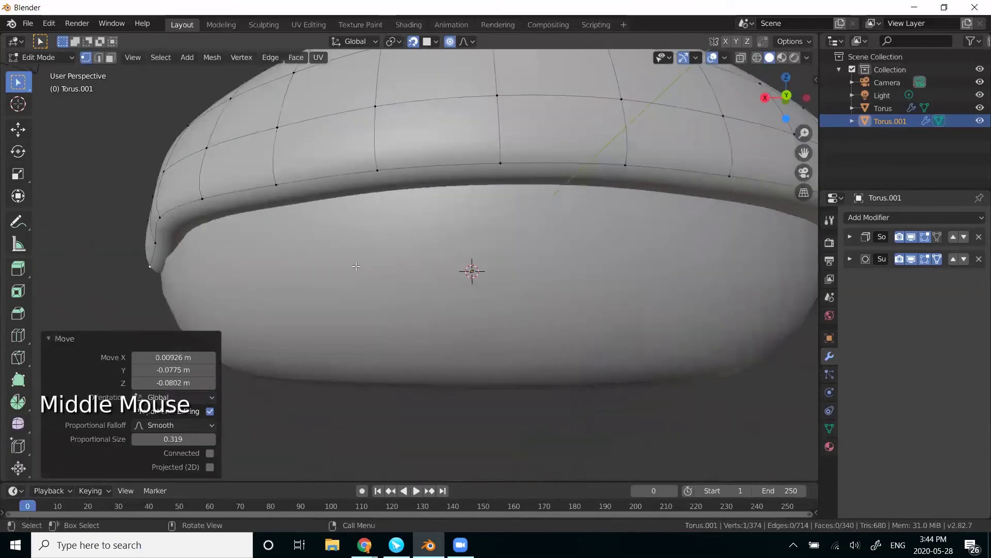
{"action": "middle_click_drag", "start_coordinate": [206, 263], "coordinate": [516, 309]}
{"action": "middle_click_drag", "start_coordinate": [609, 344], "coordinate": [577, 318], "text": "shift"}
{"action": "left_click", "coordinate": [598, 197]}
{"action": "middle_click_drag", "start_coordinate": [598, 197], "coordinate": [522, 328]}
{"action": "key", "text": "g"}
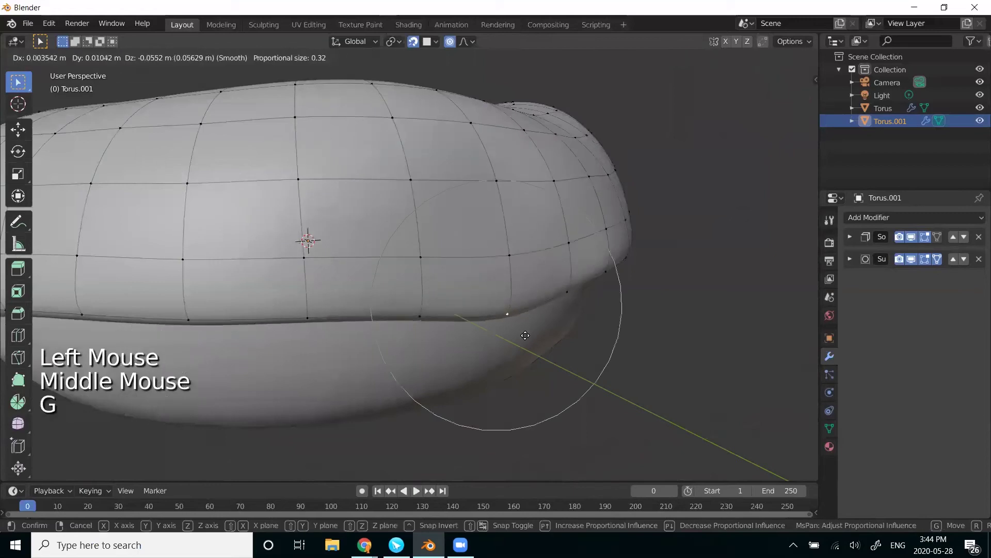
{"action": "left_click", "coordinate": [526, 337]}
Pull a further lower-edge icing vertex down the dough, about 0.01 m in Y and -0.07 m in Z.
{"action": "middle_click_drag", "start_coordinate": [593, 337], "coordinate": [510, 252]}
{"action": "left_click", "coordinate": [510, 251]}
{"action": "key", "text": "g"}
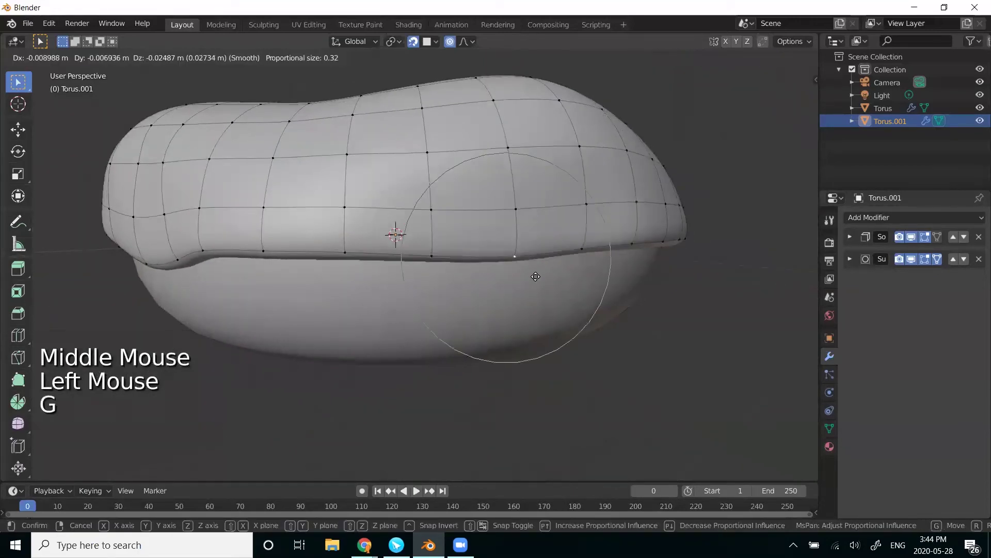
{"action": "left_click", "coordinate": [549, 325]}
{"action": "middle_click_drag", "start_coordinate": [549, 325], "coordinate": [508, 289]}
{"action": "scroll", "coordinate": [537, 316], "scroll_direction": "down", "scroll_amount": 2}
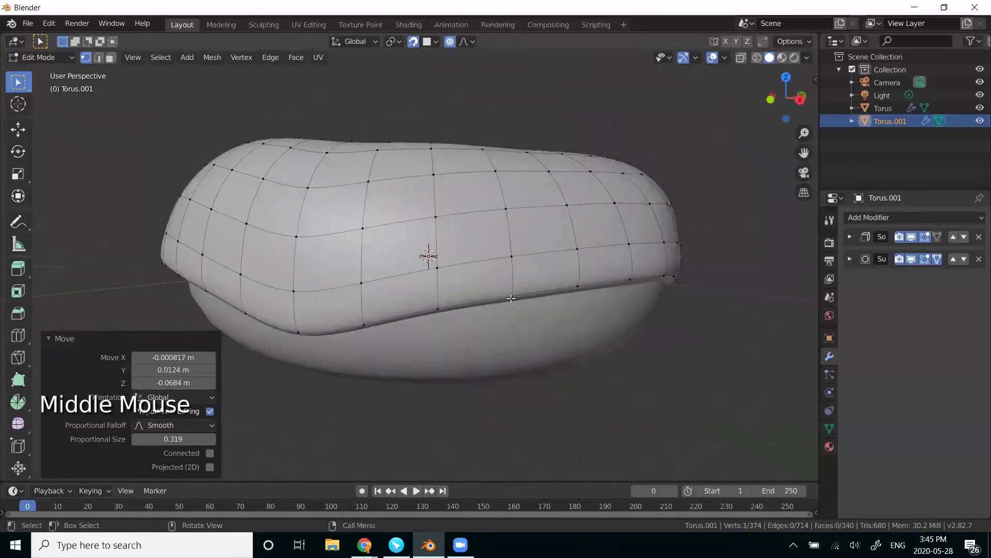
Inspect the icing's lower edge all around the doughnut for a place to add a drip.
{"action": "left_click", "coordinate": [522, 348]}
{"action": "middle_click_drag", "start_coordinate": [522, 349], "coordinate": [458, 331]}
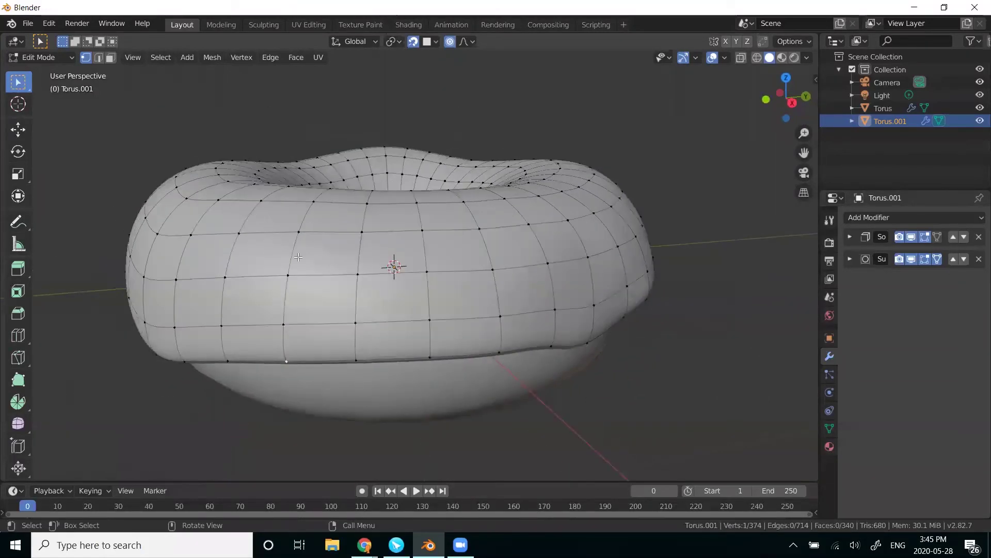
{"action": "middle_click_drag", "start_coordinate": [187, 236], "coordinate": [156, 231], "text": "shift"}
{"action": "middle_click_drag", "start_coordinate": [401, 255], "coordinate": [305, 310]}
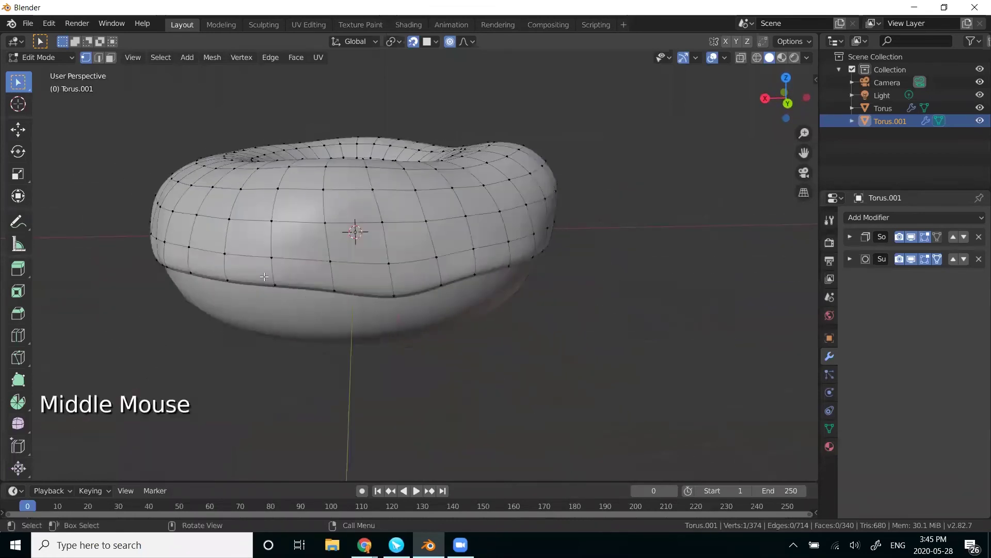
{"action": "middle_click_drag", "start_coordinate": [216, 274], "coordinate": [351, 222], "text": "shift"}
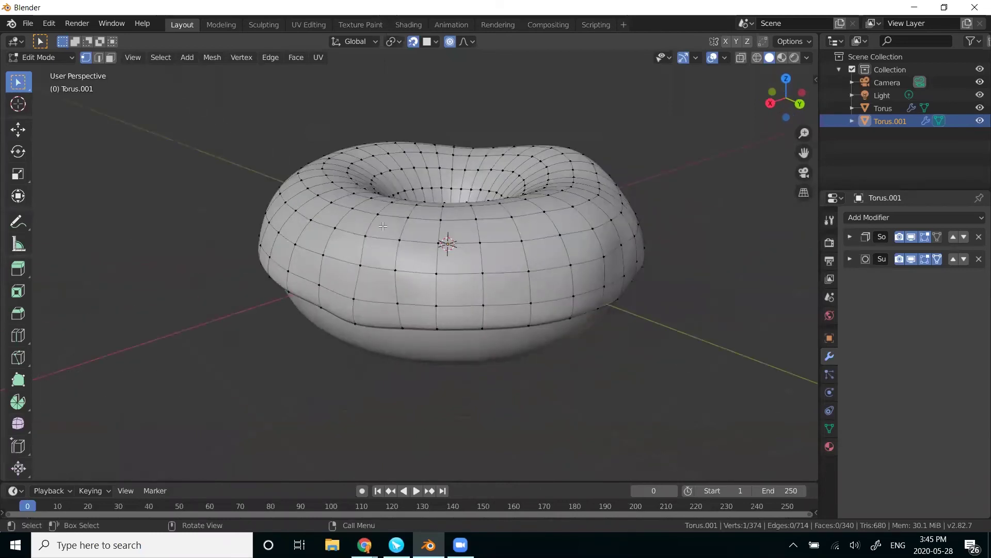
{"action": "scroll", "coordinate": [431, 209], "scroll_direction": "up", "scroll_amount": 2}
{"action": "mouse_move", "coordinate": [432, 209]}
{"action": "middle_mouse_down", "text": "shift"}
{"action": "mouse_move", "coordinate": [435, 348]}
{"action": "mouse_move", "coordinate": [438, 222]}
{"action": "middle_mouse_up", "text": "shift"}
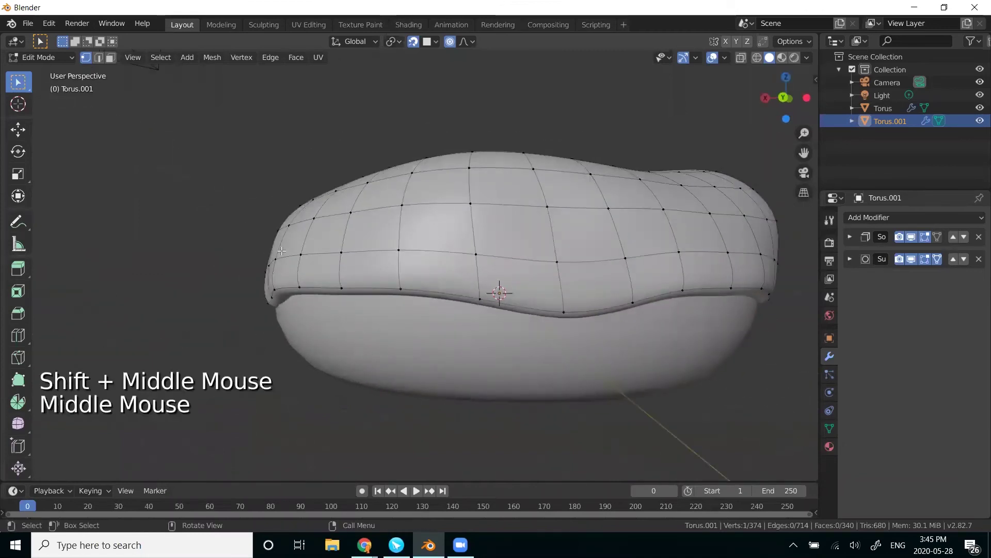
{"action": "middle_click_drag", "start_coordinate": [242, 241], "coordinate": [259, 242]}
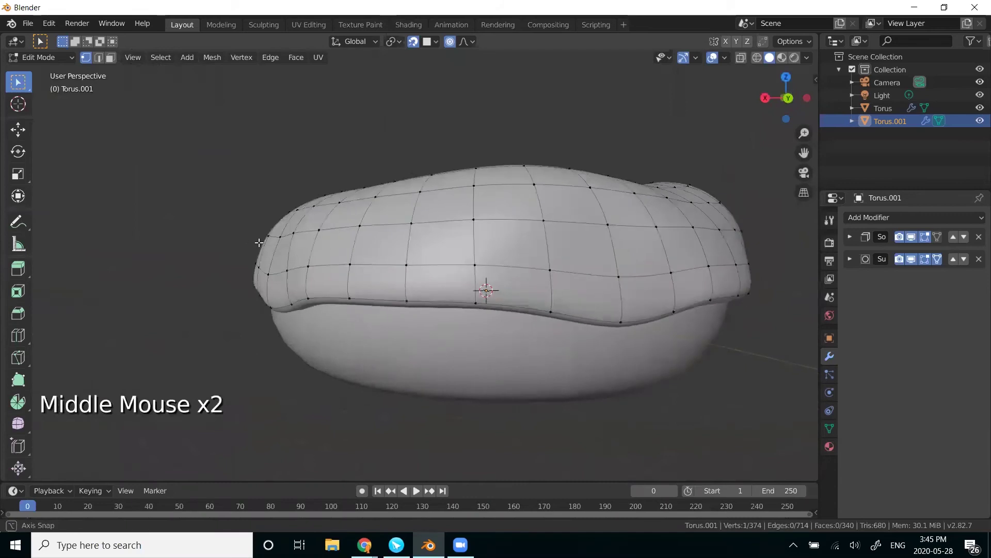
Extrude the edge between two neighbouring lower-edge icing vertices about 0.23 m down the dough as a drip, using edge selection.
{"action": "left_click", "coordinate": [407, 302]}
{"action": "left_click", "coordinate": [476, 303], "text": "shift"}
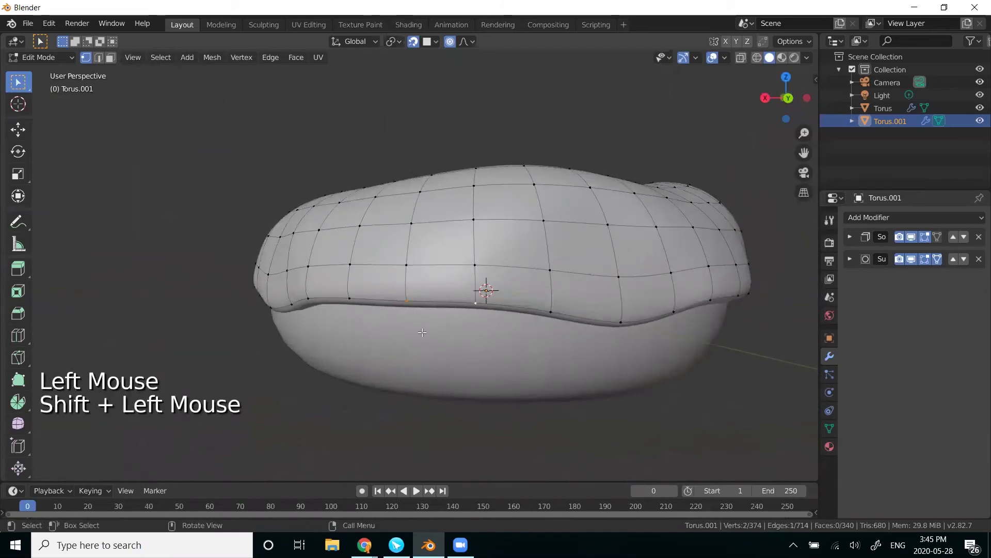
{"action": "key", "text": "2"}
{"action": "middle_click_drag", "start_coordinate": [413, 325], "coordinate": [342, 326]}
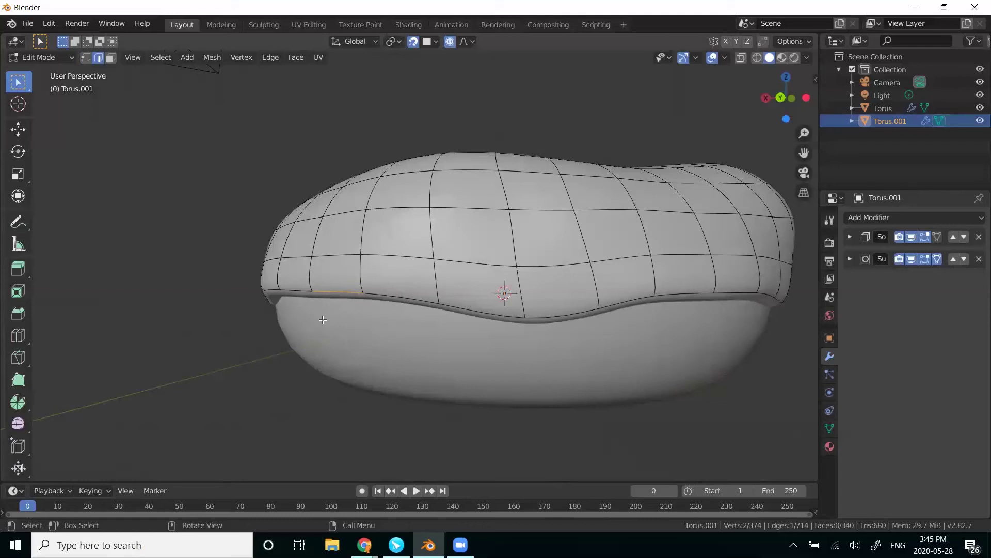
{"action": "key", "text": "e"}
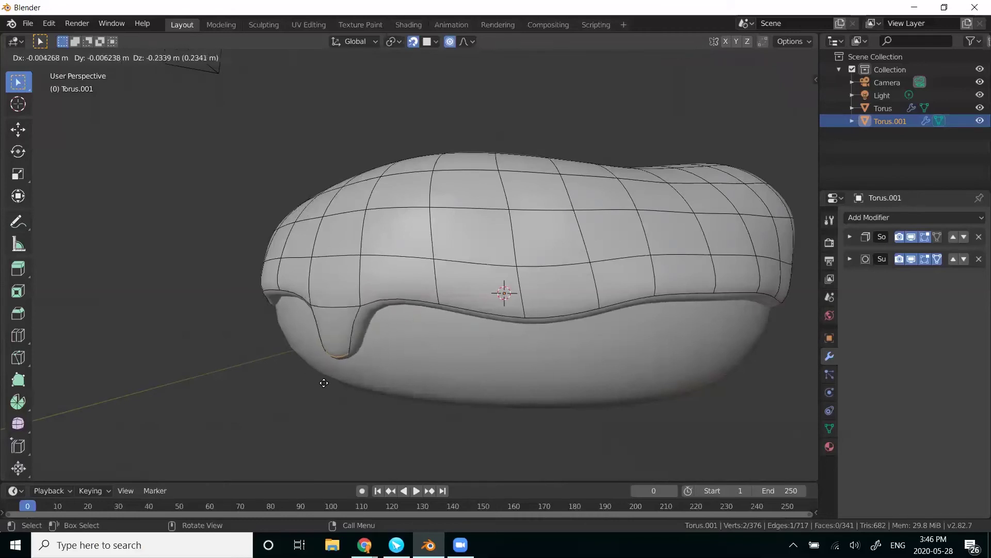
{"action": "left_click", "coordinate": [324, 382]}
Extrude another lower-edge icing segment about 0.2 m down the dough and scale its tip to about 0.555.
{"action": "middle_click_drag", "start_coordinate": [321, 408], "coordinate": [427, 300]}
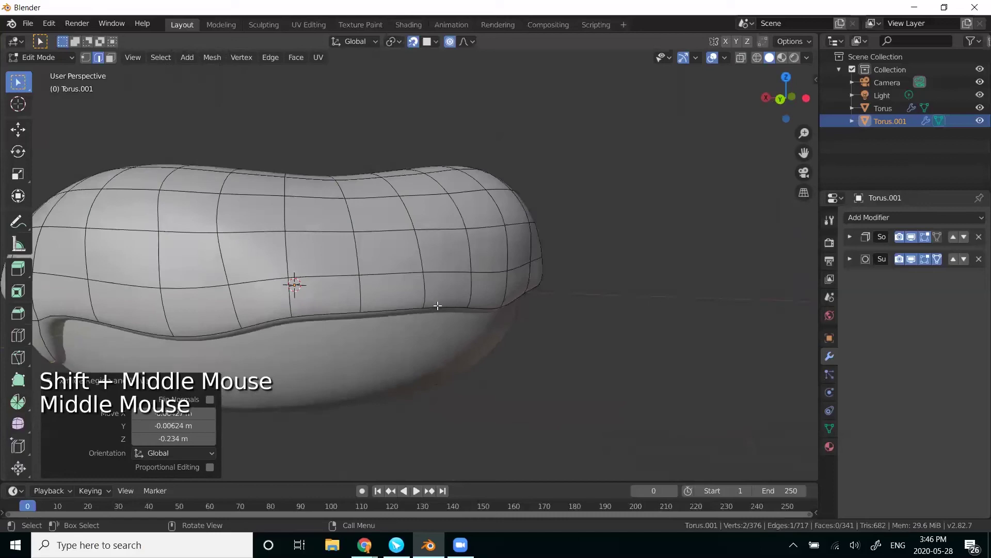
{"action": "left_click", "coordinate": [437, 306]}
{"action": "middle_click_drag", "start_coordinate": [465, 372], "coordinate": [462, 370]}
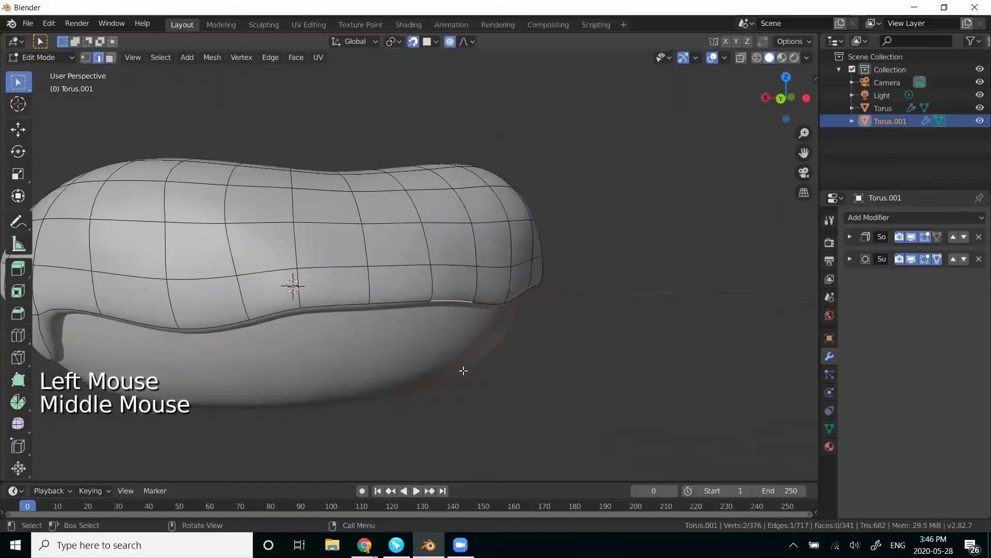
{"action": "key", "text": "e"}
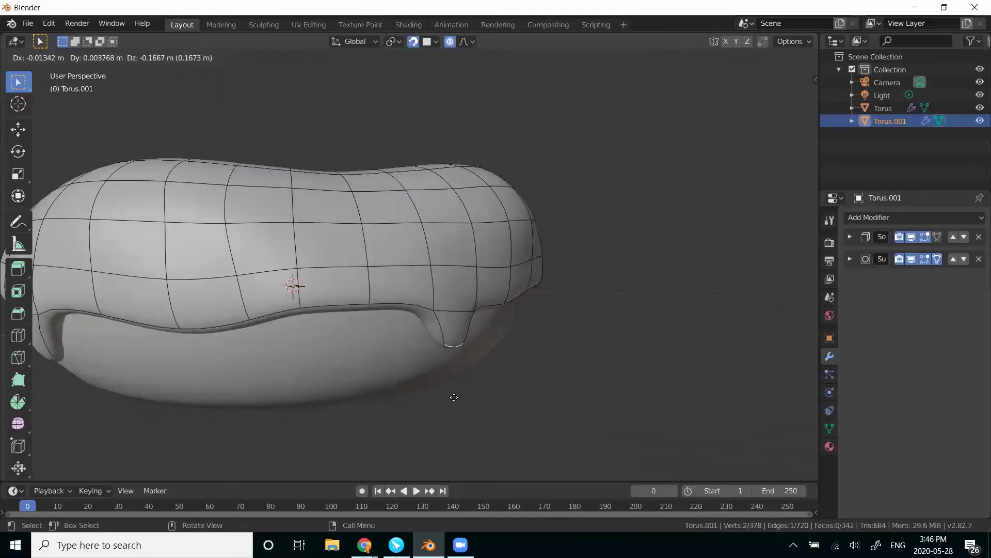
{"action": "key", "text": "s"}
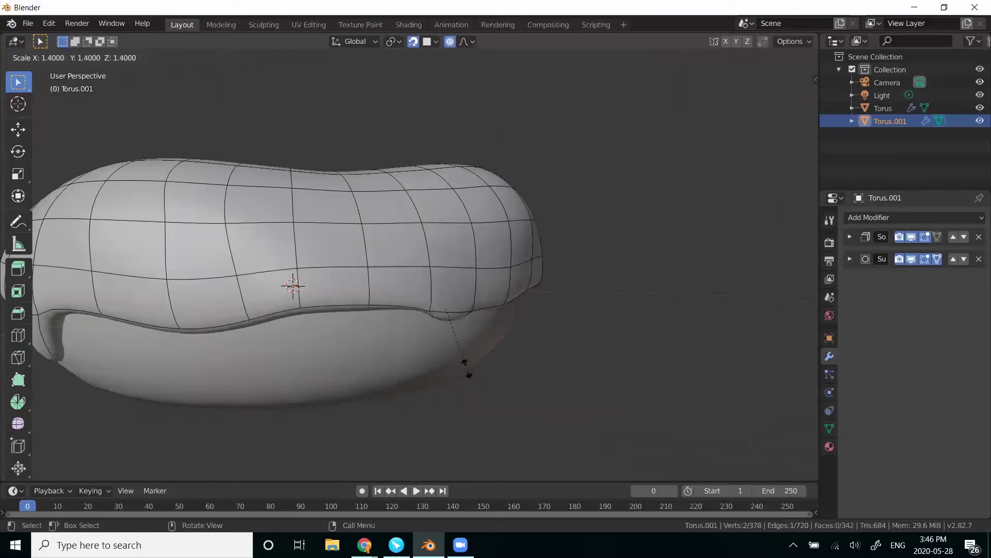
{"action": "left_click", "coordinate": [467, 368]}
{"action": "key", "text": "g"}
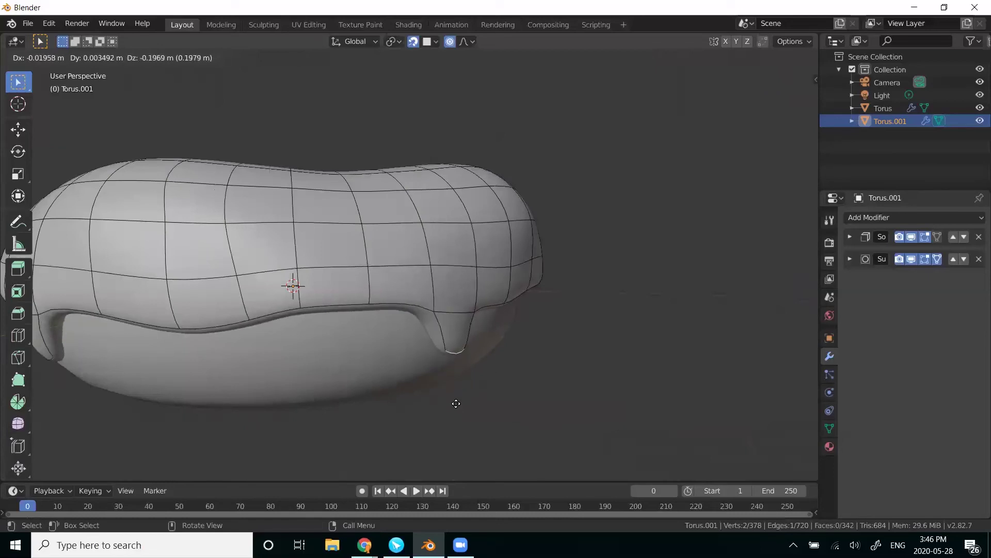
{"action": "left_click", "coordinate": [456, 404]}
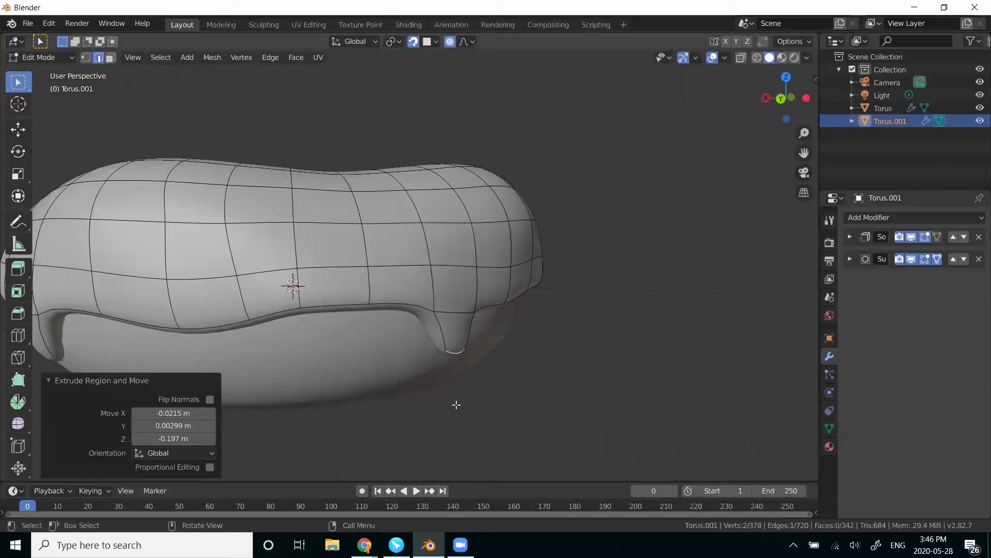
{"action": "key", "text": "s"}
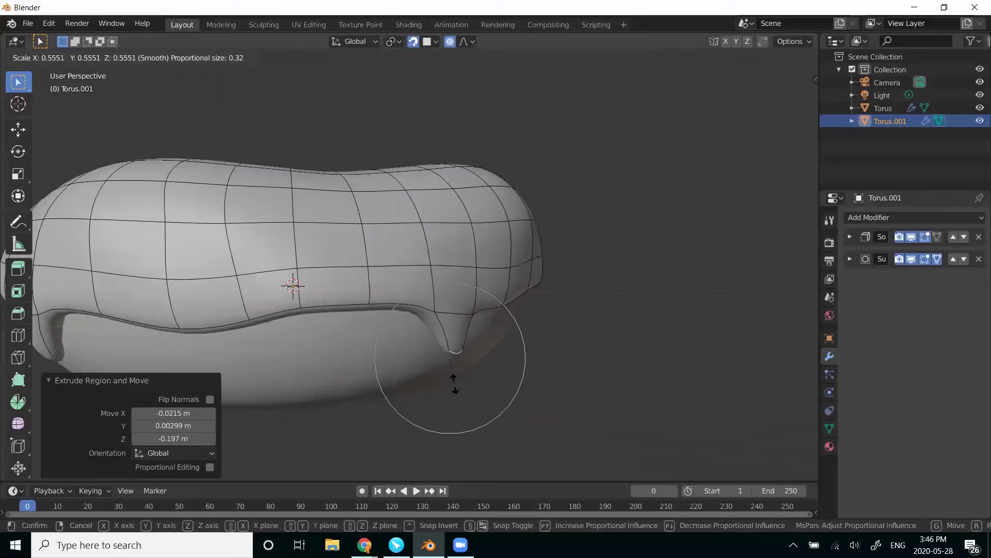
{"action": "left_click", "coordinate": [454, 385]}
Move the second drip's tip about 0.075 m in X and 0.117 m in Y with proportional size about 0.32.
{"action": "middle_click_drag", "start_coordinate": [526, 377], "coordinate": [467, 372]}
{"action": "middle_click_drag", "start_coordinate": [396, 377], "coordinate": [455, 369], "text": "shift"}
{"action": "scroll", "coordinate": [384, 399], "scroll_direction": "up", "scroll_amount": 2}
{"action": "mouse_move", "coordinate": [384, 399]}
{"action": "middle_mouse_down"}
{"action": "mouse_move", "coordinate": [403, 394]}
{"action": "mouse_move", "coordinate": [387, 395]}
{"action": "middle_mouse_up"}
{"action": "key", "text": "g"}
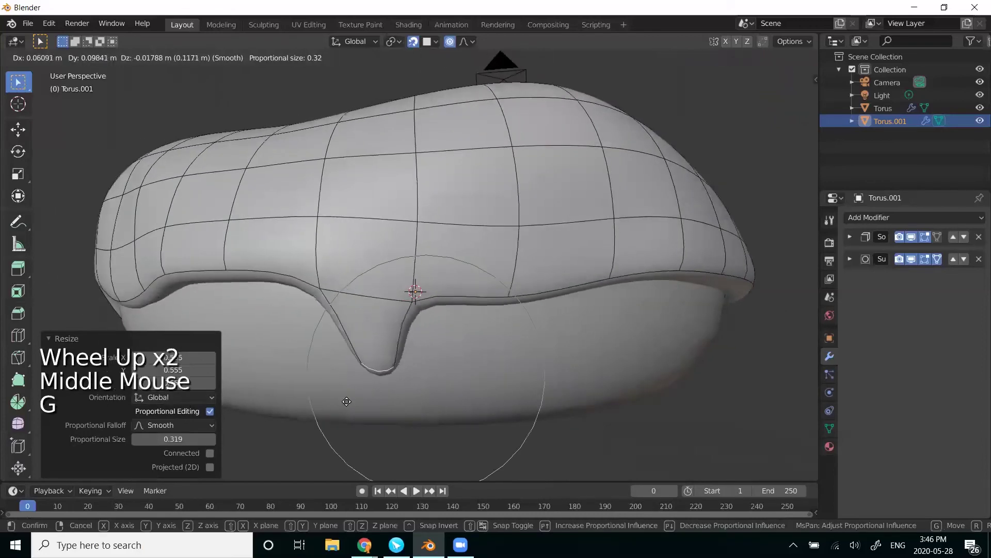
{"action": "left_click", "coordinate": [338, 414]}
Extrude a third icing edge segment about 0.11 m down the dough and narrow its end to a scale of about 0.451.
{"action": "middle_click_drag", "start_coordinate": [538, 415], "coordinate": [554, 393]}
{"action": "middle_click_drag", "start_coordinate": [691, 350], "coordinate": [580, 295], "text": "shift"}
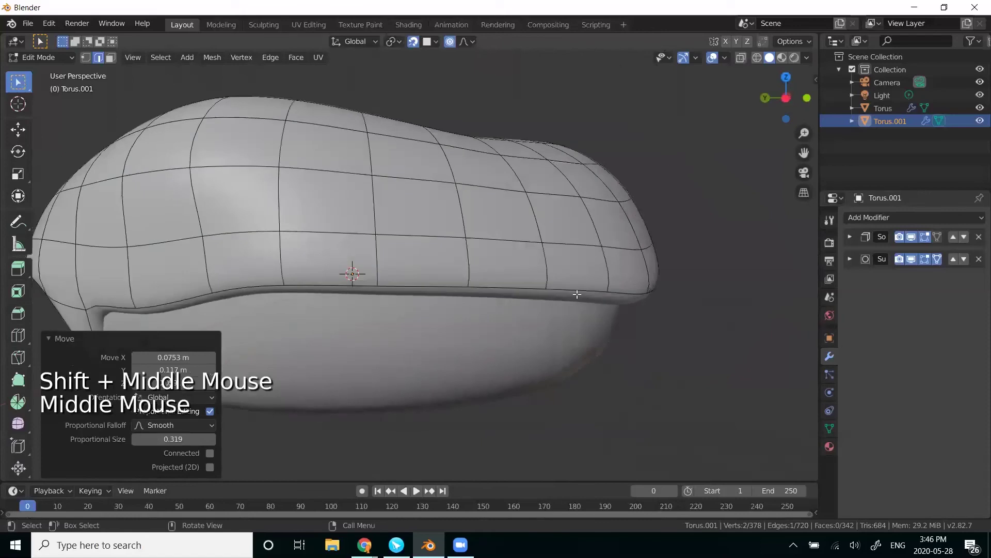
{"action": "left_click", "coordinate": [575, 289]}
{"action": "key", "text": "e"}
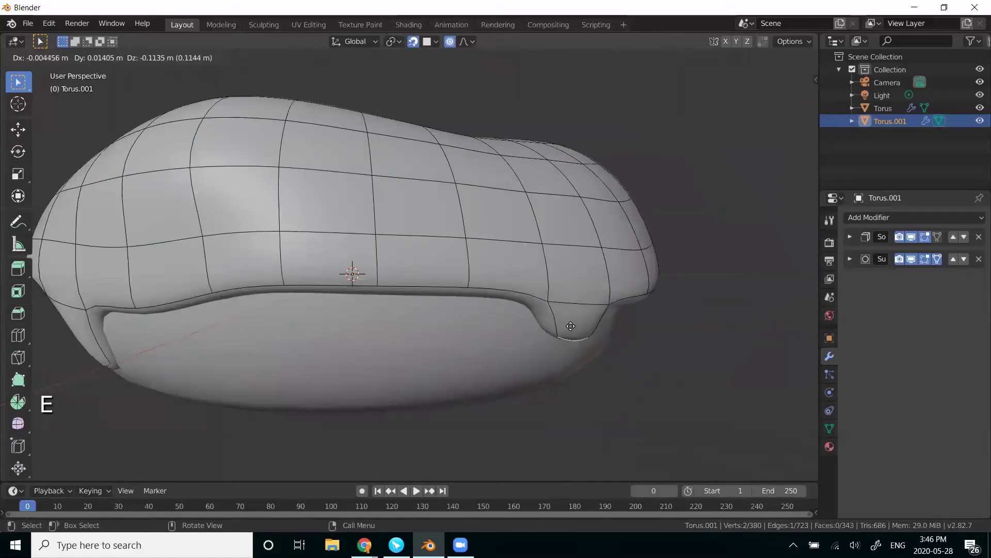
{"action": "left_click", "coordinate": [571, 327]}
{"action": "key", "text": "s"}
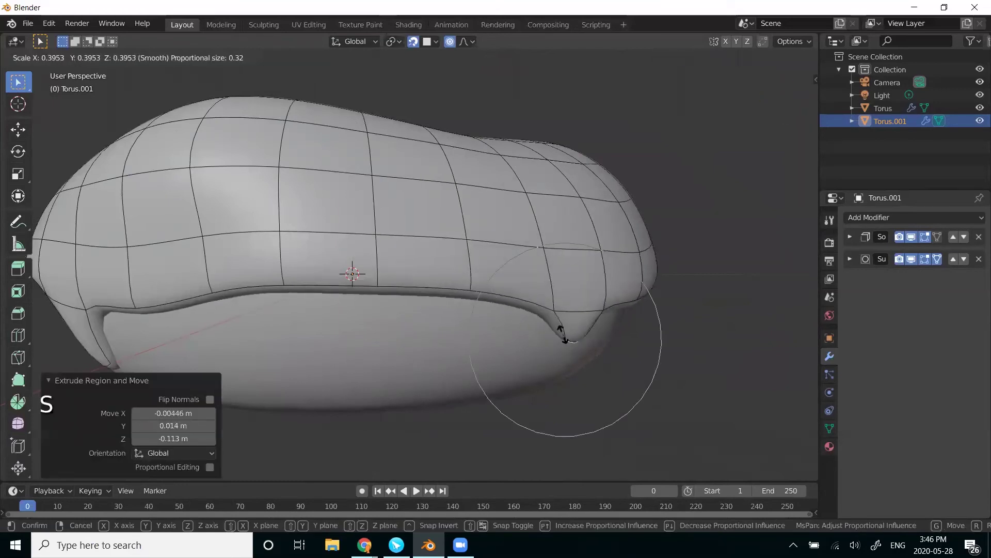
{"action": "left_click", "coordinate": [562, 334]}
Try extending the third drip about 0.14 m farther down and shifting its tip sideways, and undo both changes.
{"action": "key", "text": "e"}
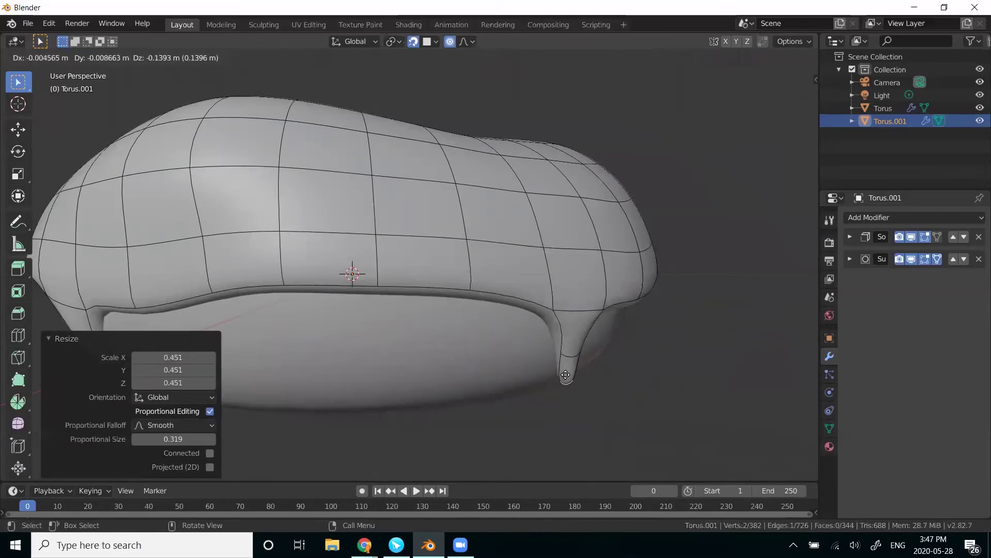
{"action": "left_click", "coordinate": [566, 375]}
{"action": "middle_click_drag", "start_coordinate": [611, 401], "coordinate": [545, 391]}
{"action": "key", "text": "g"}
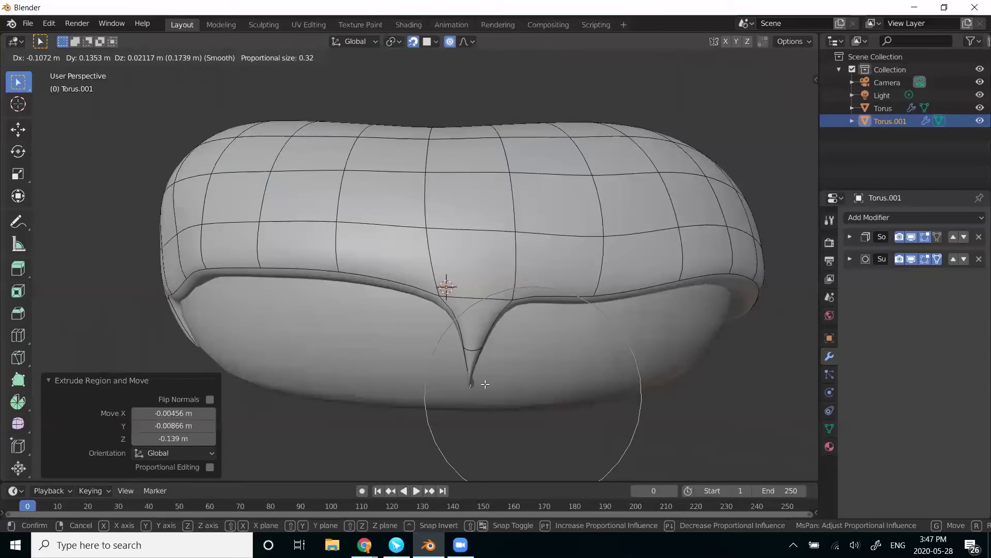
{"action": "left_click", "coordinate": [486, 383]}
{"action": "middle_click_drag", "start_coordinate": [492, 413], "coordinate": [509, 401]}
{"action": "scroll", "coordinate": [542, 412], "scroll_direction": "up", "scroll_amount": 2}
{"action": "key", "text": "ctrl+z"}
{"action": "key", "text": "ctrl+z"}
Extrude the third drip's end again about 0.15 m down and scale the tip to about 0.448.
{"action": "key", "text": "e"}
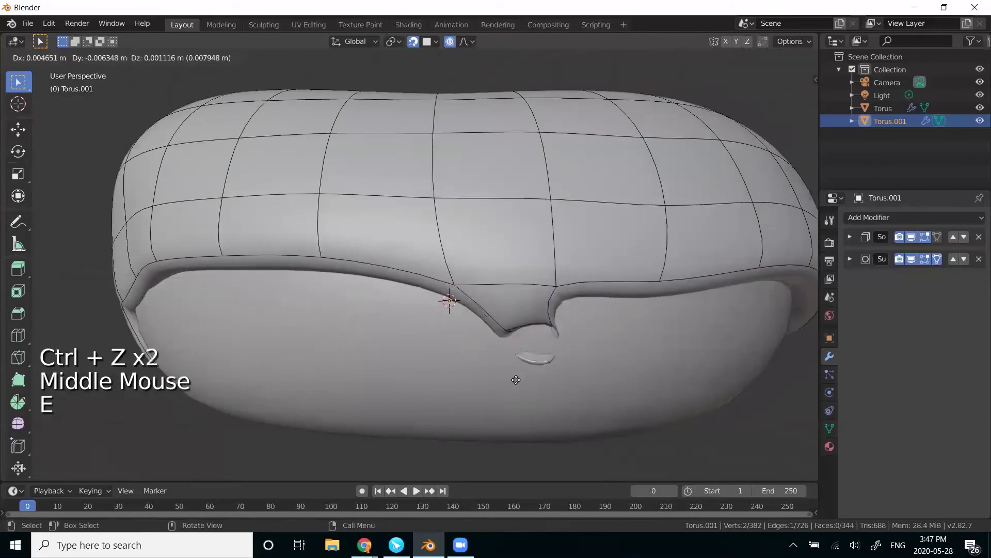
{"action": "left_click", "coordinate": [515, 435]}
{"action": "key", "text": "s"}
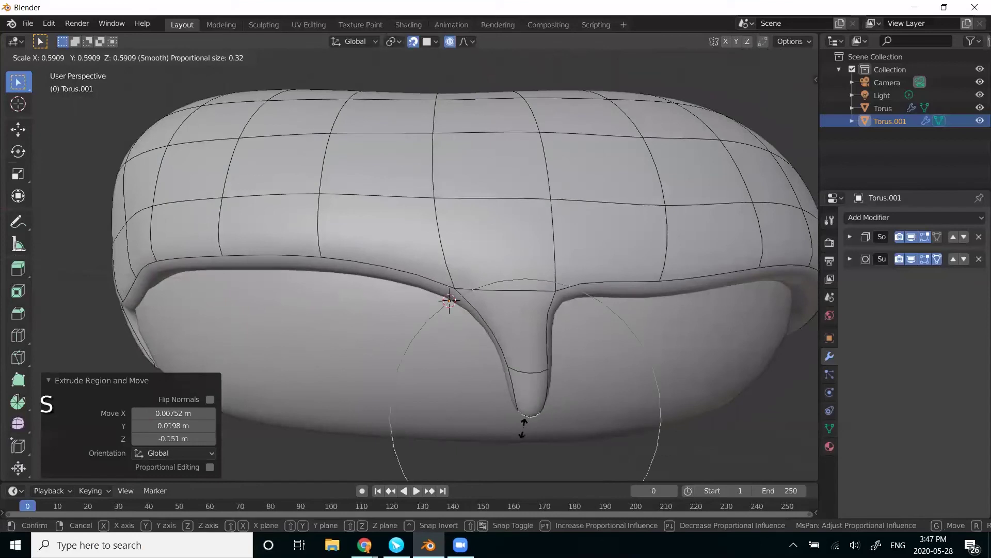
{"action": "left_click", "coordinate": [530, 423]}
Try a drip on another icing edge segment, extruded about 0.2 m down with a narrowed tip, and undo both changes.
{"action": "middle_click_drag", "start_coordinate": [529, 423], "coordinate": [498, 332]}
{"action": "scroll", "coordinate": [642, 361], "scroll_direction": "down", "scroll_amount": 3}
{"action": "scroll", "coordinate": [431, 316], "scroll_direction": "down", "scroll_amount": 2}
{"action": "middle_click_drag", "start_coordinate": [431, 316], "coordinate": [505, 270]}
{"action": "scroll", "coordinate": [651, 285], "scroll_direction": "up", "scroll_amount": 1}
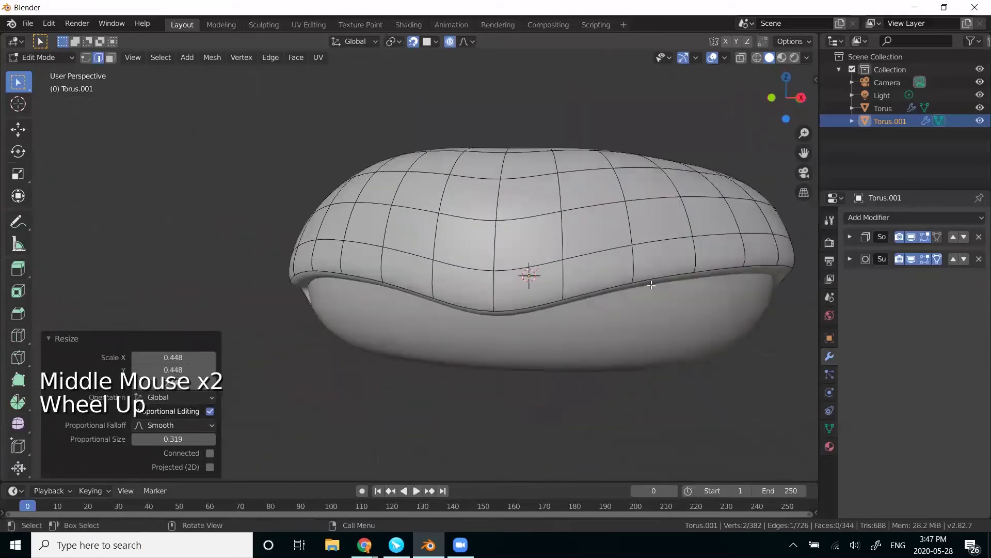
{"action": "left_click", "coordinate": [672, 276]}
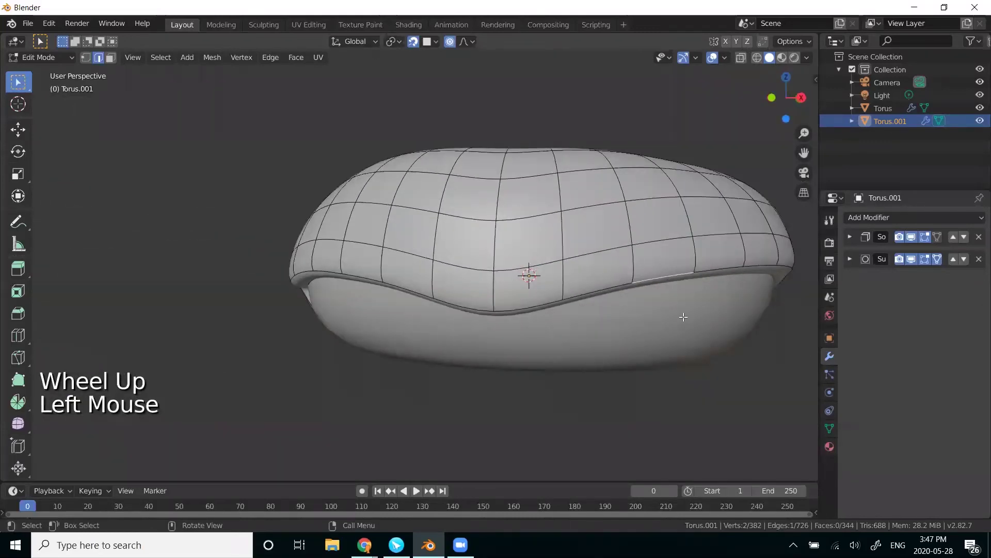
{"action": "middle_click_drag", "start_coordinate": [689, 309], "coordinate": [555, 356], "text": "shift"}
{"action": "scroll", "coordinate": [564, 361], "scroll_direction": "up", "scroll_amount": 1}
{"action": "key", "text": "e"}
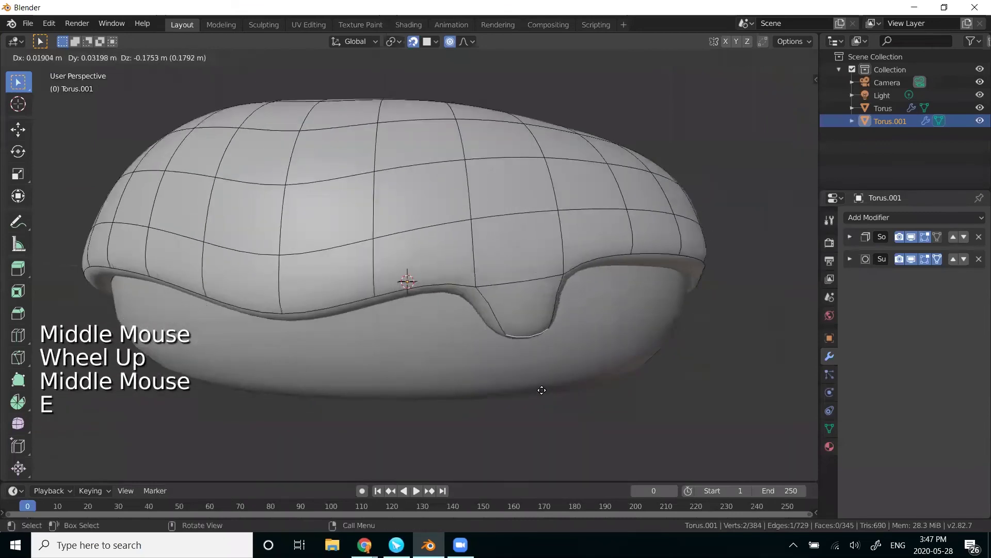
{"action": "left_click", "coordinate": [531, 395]}
{"action": "key", "text": "s"}
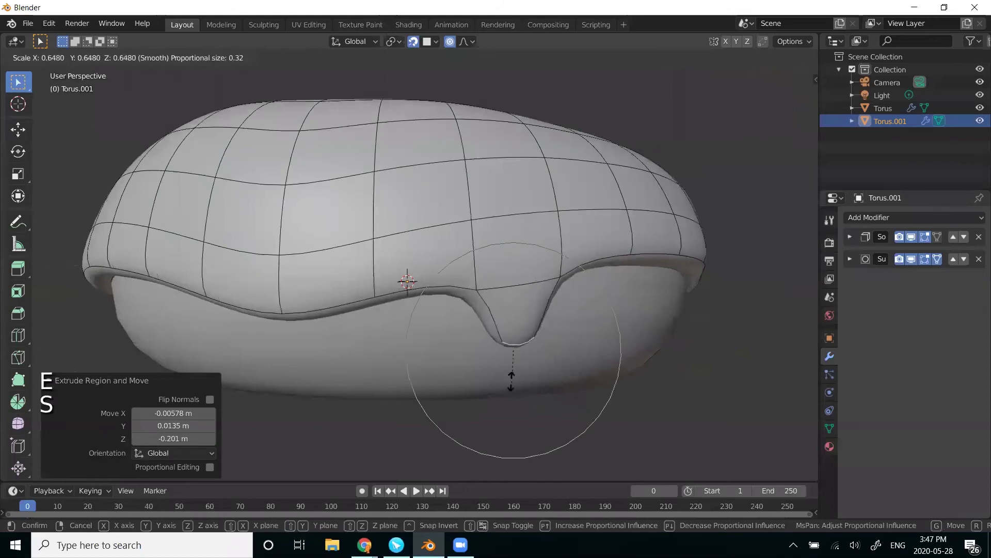
{"action": "left_click", "coordinate": [512, 372]}
{"action": "middle_click_drag", "start_coordinate": [512, 372], "coordinate": [506, 303]}
{"action": "scroll", "coordinate": [544, 367], "scroll_direction": "down", "scroll_amount": 1}
{"action": "key", "text": "ctrl+z"}
{"action": "key", "text": "ctrl+z"}
Return to Object Mode and set the inner crease of the icing's Solidify modifier to 1.000.
{"action": "scroll", "coordinate": [498, 274], "scroll_direction": "down", "scroll_amount": 2}
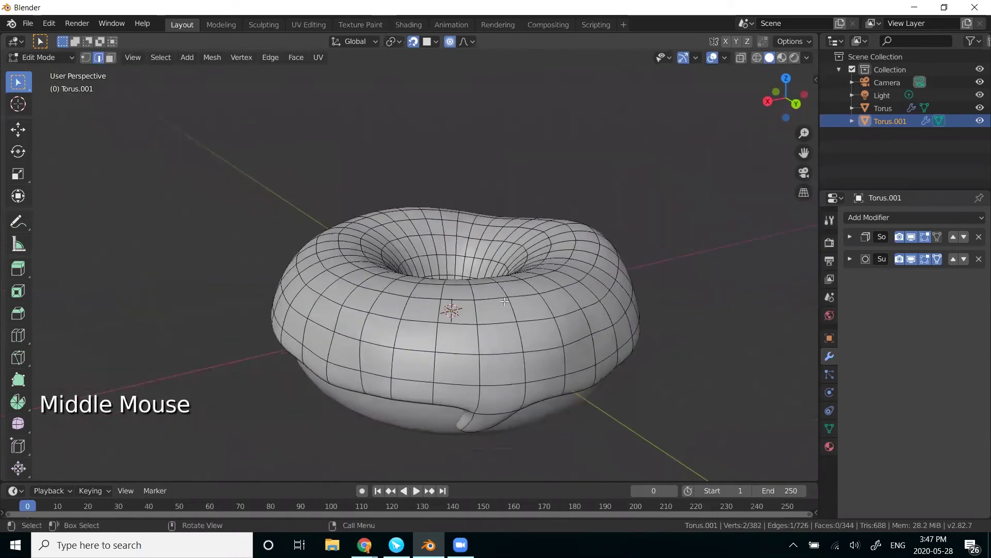
{"action": "middle_click_drag", "start_coordinate": [482, 363], "coordinate": [724, 318]}
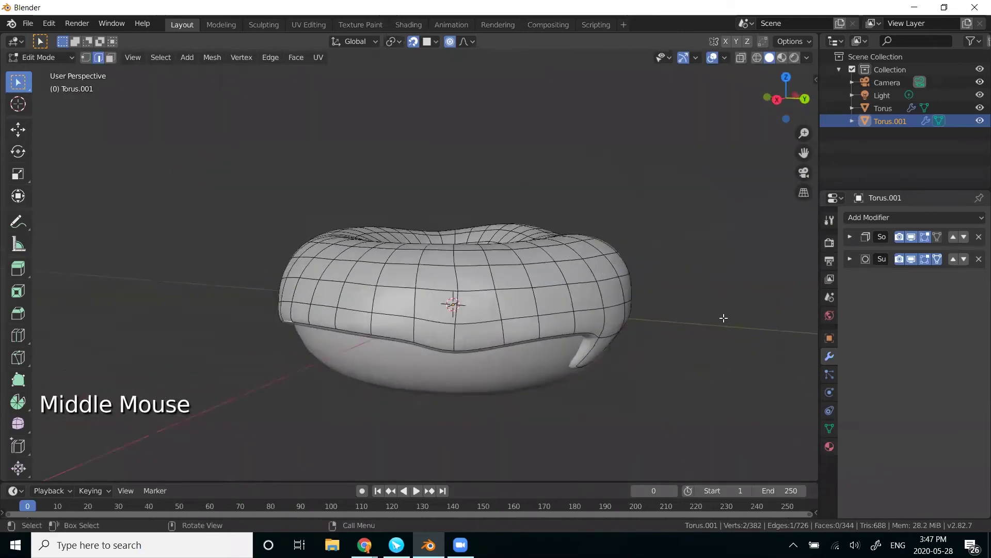
{"action": "scroll", "coordinate": [529, 354], "scroll_direction": "up", "scroll_amount": 1}
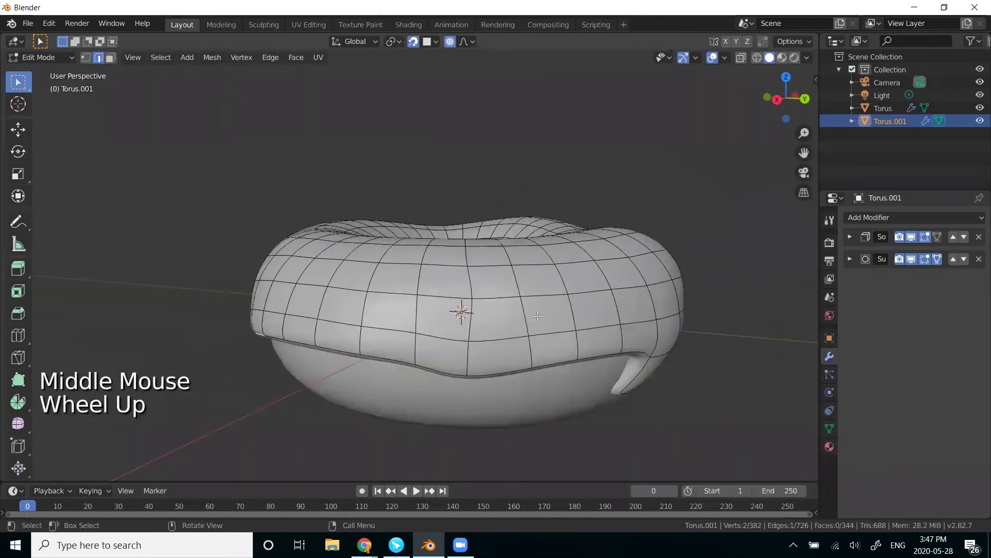
{"action": "key", "text": "Tab"}
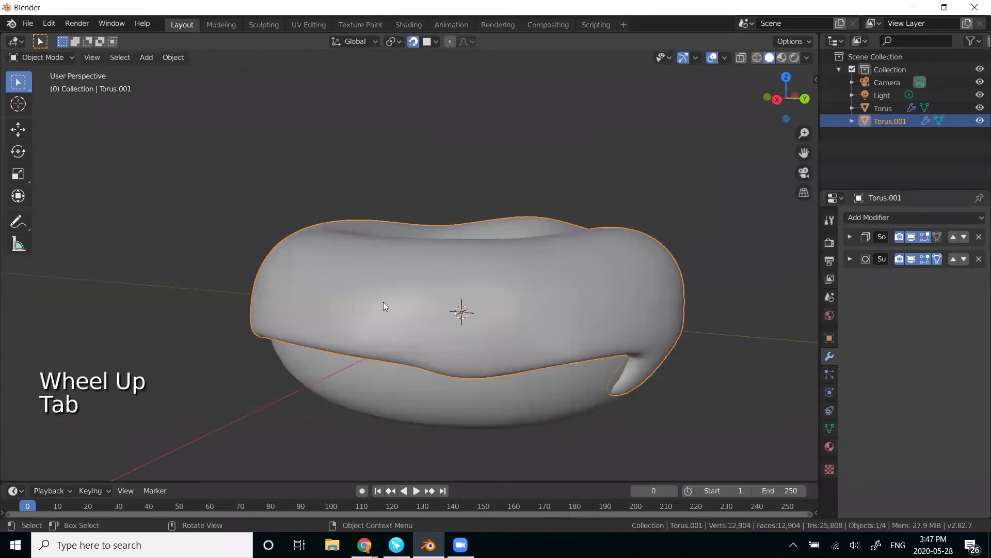
{"action": "middle_click_drag", "start_coordinate": [517, 341], "coordinate": [522, 253]}
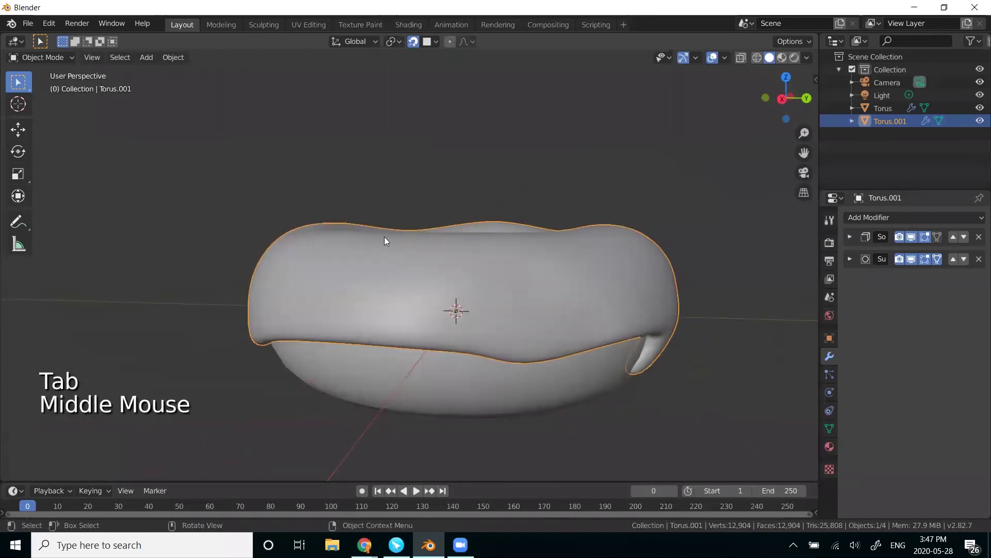
{"action": "middle_click_drag", "start_coordinate": [385, 237], "coordinate": [611, 332]}
{"action": "scroll", "coordinate": [571, 299], "scroll_direction": "up", "scroll_amount": 2}
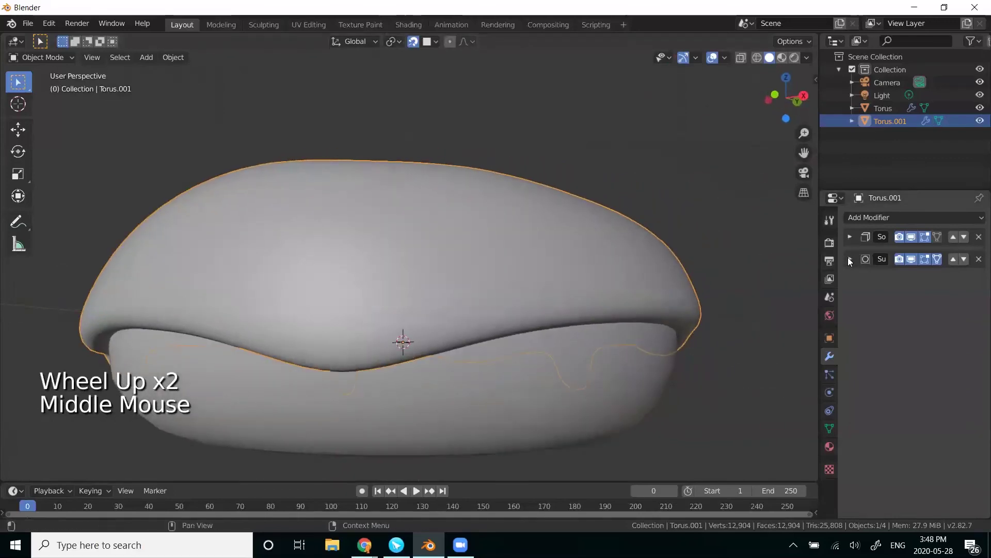
{"action": "left_click", "coordinate": [851, 238]}
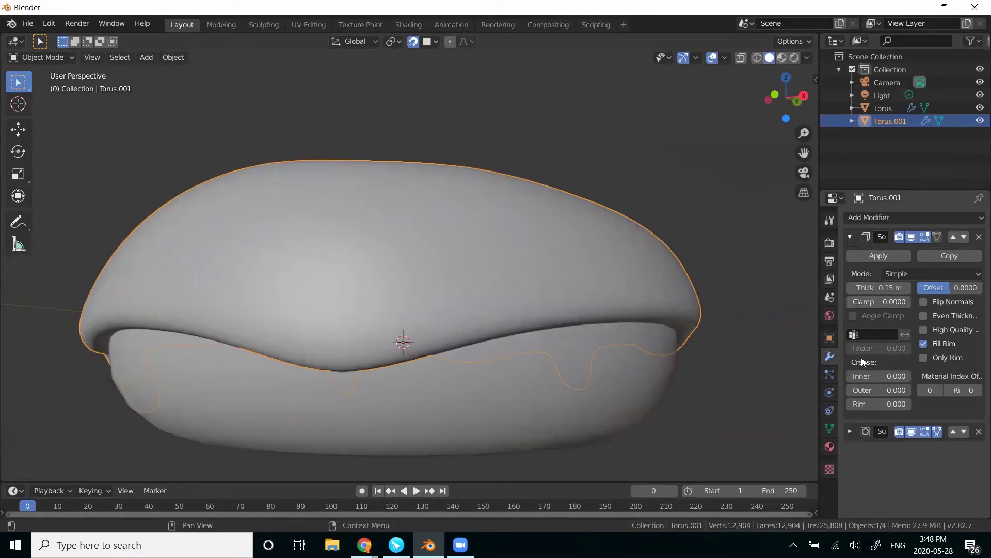
{"action": "left_click_drag", "start_coordinate": [862, 377], "coordinate": [921, 377]}
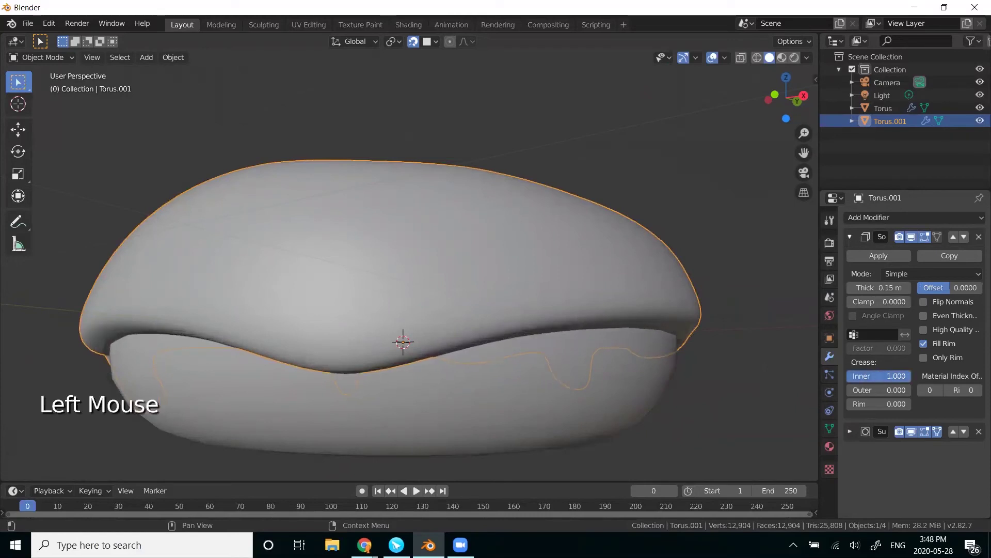
Examine how the icing's lower rim meets the dough around the doughnut.
{"action": "middle_click_drag", "start_coordinate": [670, 389], "coordinate": [634, 367]}
{"action": "scroll", "coordinate": [701, 335], "scroll_direction": "up", "scroll_amount": 3}
{"action": "middle_click_drag", "start_coordinate": [704, 325], "coordinate": [624, 365]}
{"action": "scroll", "coordinate": [622, 360], "scroll_direction": "down", "scroll_amount": 2}
{"action": "middle_click_drag", "start_coordinate": [529, 400], "coordinate": [447, 369]}
{"action": "scroll", "coordinate": [461, 360], "scroll_direction": "down", "scroll_amount": 1}
{"action": "left_click", "coordinate": [383, 295]}
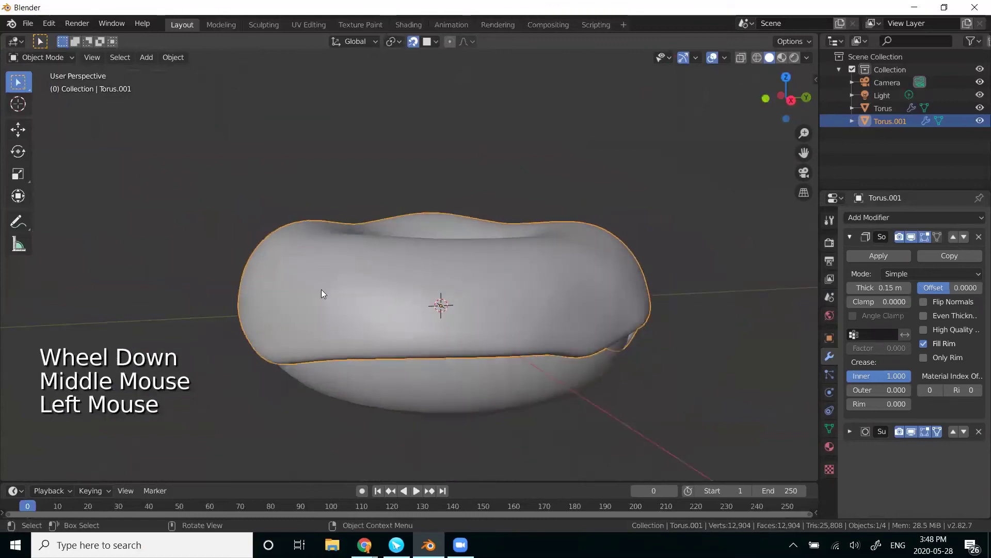
{"action": "scroll", "coordinate": [321, 289], "scroll_direction": "up", "scroll_amount": 1}
{"action": "middle_click_drag", "start_coordinate": [373, 400], "coordinate": [405, 392]}
Return the icing to Edit Mode and switch to vertex selection.
{"action": "key", "text": "Tab"}
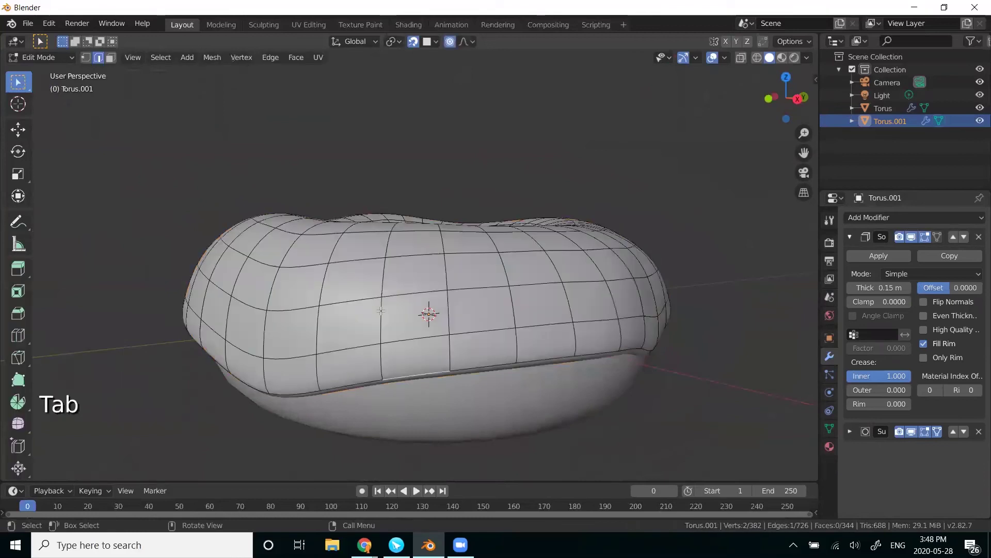
{"action": "middle_click_drag", "start_coordinate": [402, 339], "coordinate": [412, 346]}
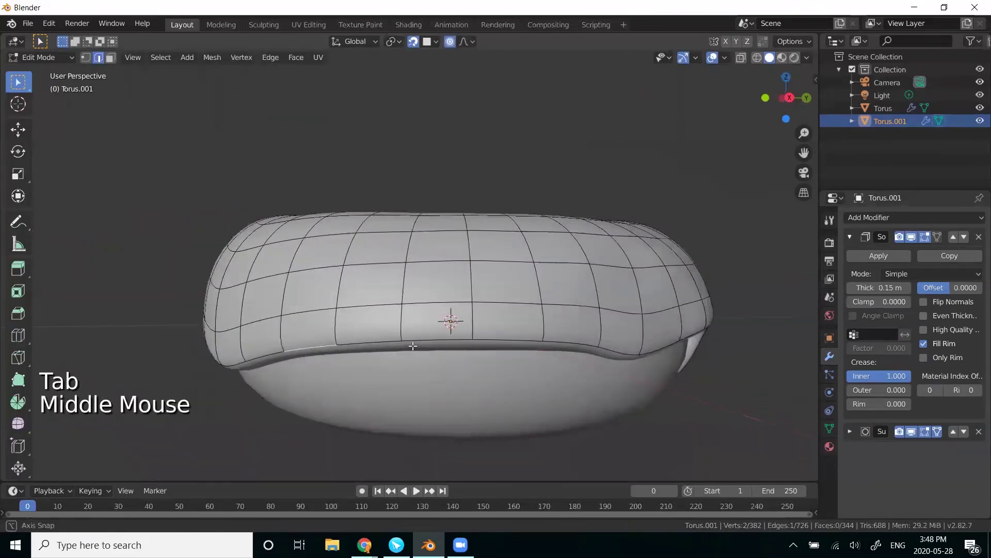
{"action": "middle_click_drag", "start_coordinate": [359, 370], "coordinate": [361, 347]}
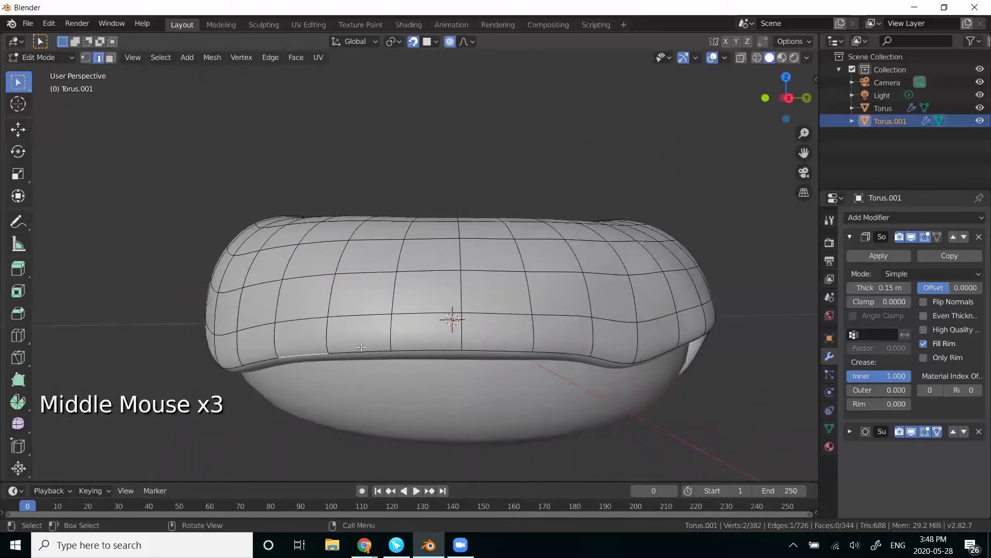
{"action": "left_click", "coordinate": [85, 58]}
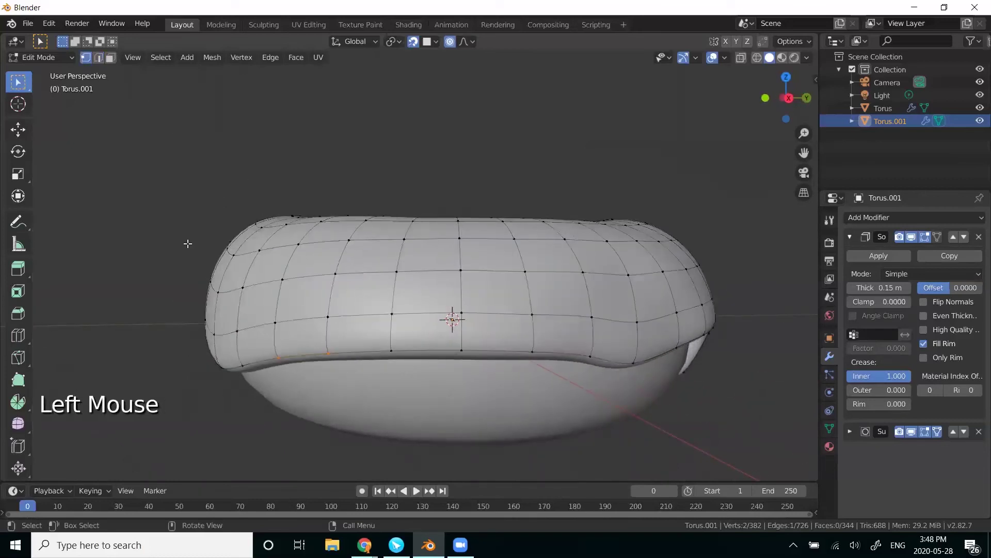
Select the closed vertex loop running along the lower edge of the icing.
{"action": "middle_click_drag", "start_coordinate": [415, 389], "coordinate": [423, 391]}
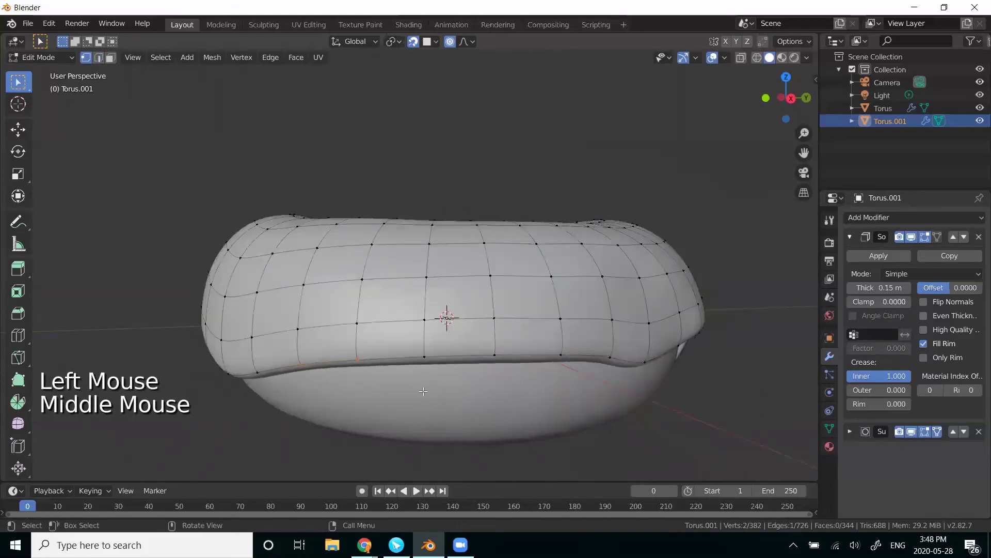
{"action": "middle_click_drag", "start_coordinate": [419, 381], "coordinate": [437, 360]}
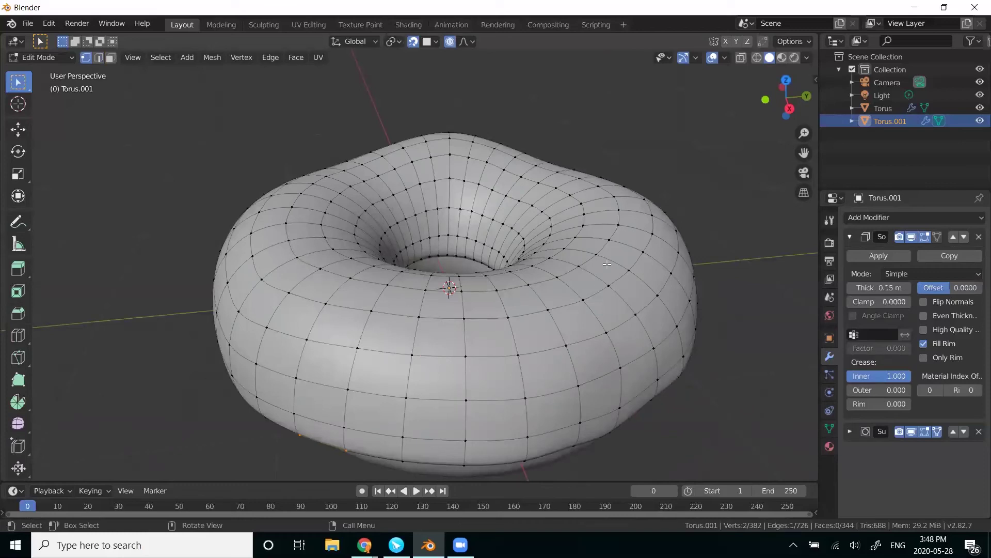
{"action": "middle_click_drag", "start_coordinate": [395, 381], "coordinate": [429, 364]}
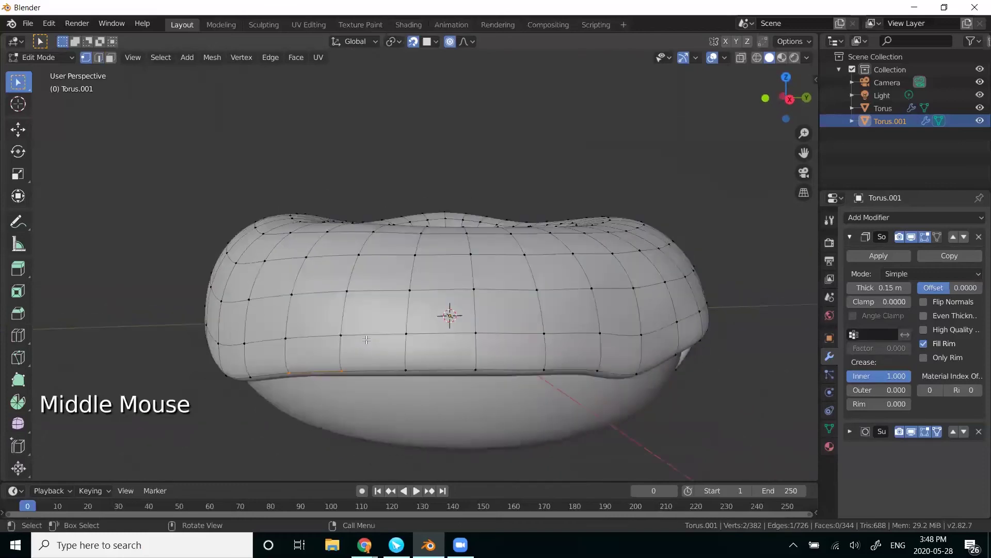
{"action": "key", "text": "alt"}
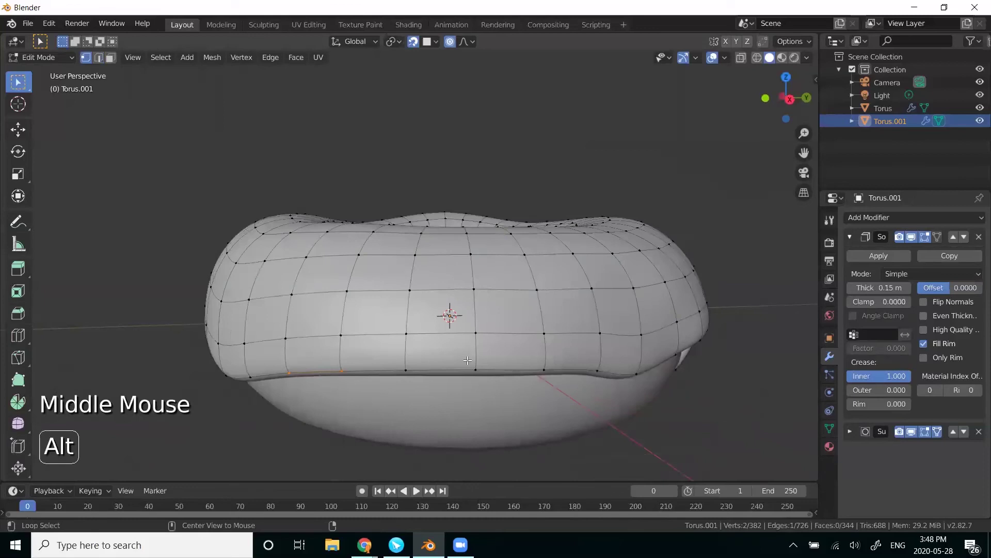
{"action": "left_click", "coordinate": [404, 370], "text": "alt"}
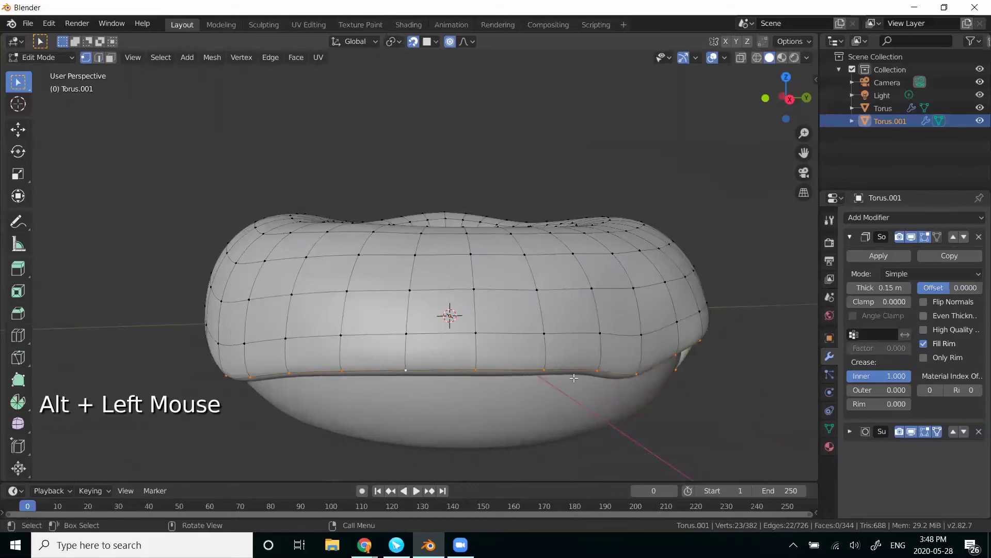
{"action": "left_click", "coordinate": [406, 333], "text": "alt"}
{"action": "left_click", "coordinate": [409, 295], "text": "alt"}
{"action": "left_click", "coordinate": [409, 289], "text": "alt"}
{"action": "left_click", "coordinate": [407, 371], "text": "alt"}
Invert the selection and hide the rest of the icing, leaving only the lower edge loop to work on.
{"action": "middle_click_drag", "start_coordinate": [540, 396], "coordinate": [549, 403]}
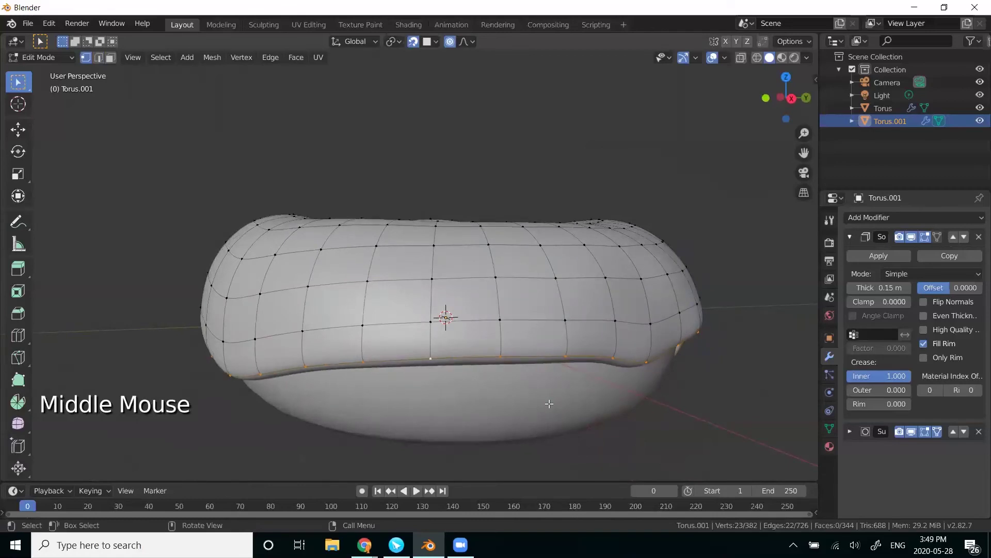
{"action": "key", "text": "ctrl+i"}
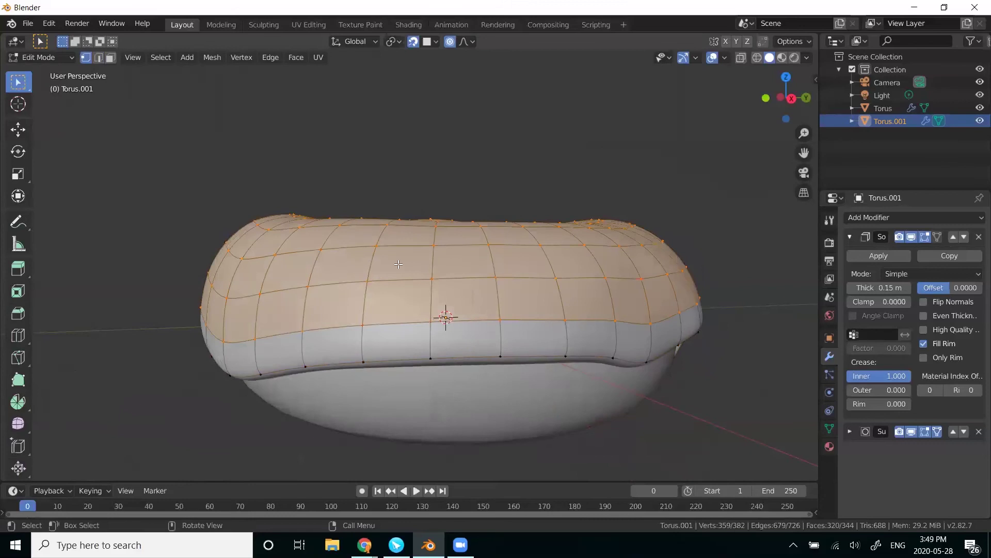
{"action": "key", "text": "h"}
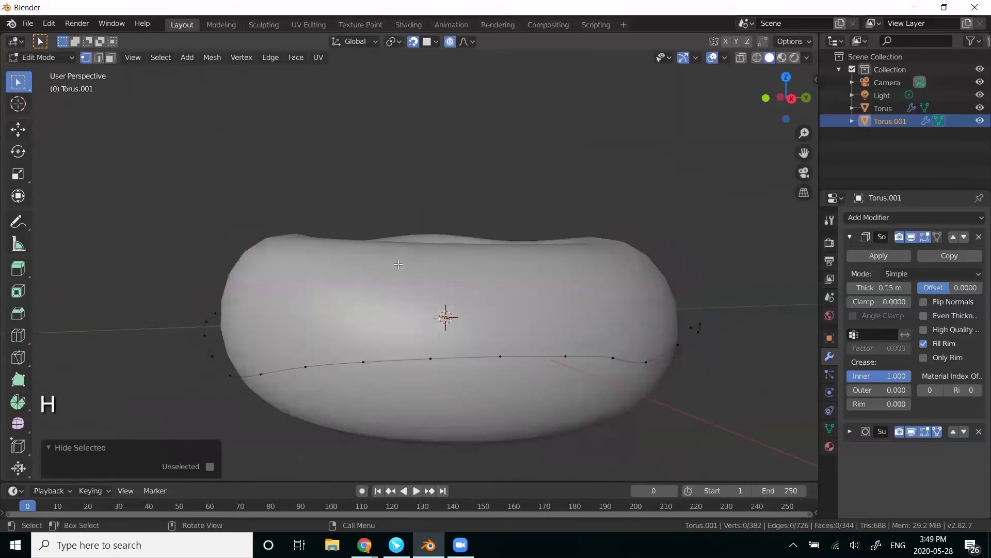
{"action": "key", "text": "alt+h"}
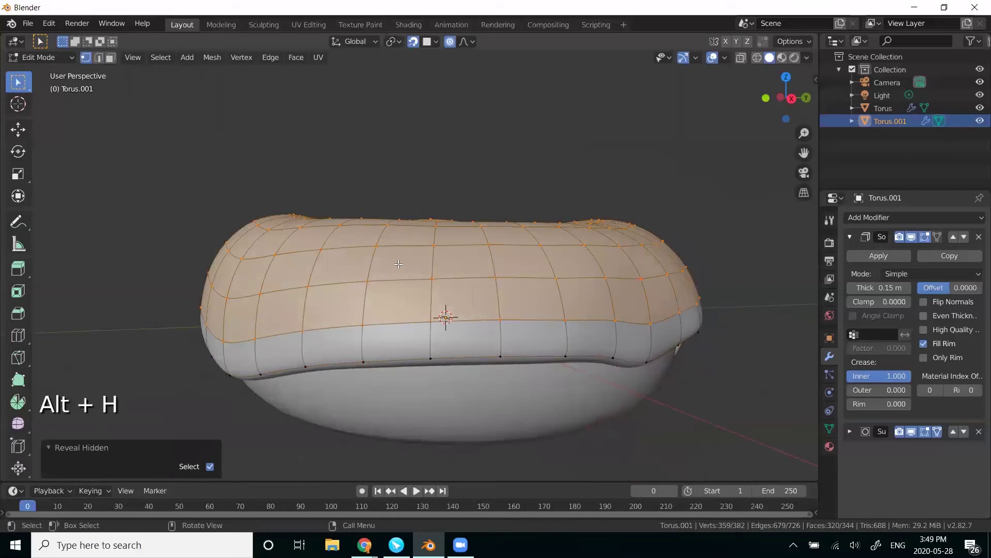
{"action": "key", "text": "h"}
{"action": "middle_click_drag", "start_coordinate": [405, 220], "coordinate": [498, 265]}
{"action": "middle_click_drag", "start_coordinate": [518, 312], "coordinate": [452, 315]}
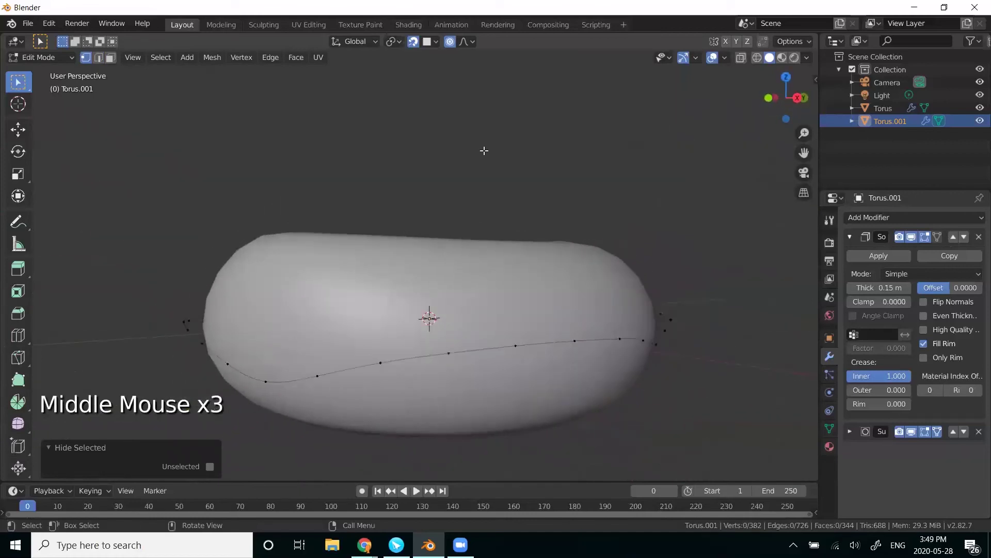
Move one vertex of the icing's lower loop down about 0.26 m with proportional editing of size 0.32.
{"action": "left_click", "coordinate": [516, 345]}
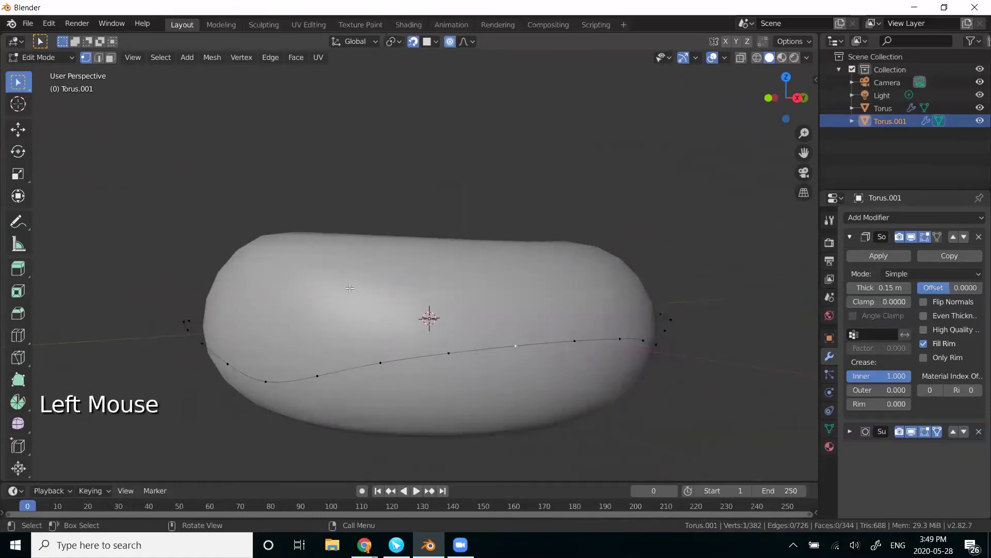
{"action": "middle_click_drag", "start_coordinate": [474, 290], "coordinate": [480, 293]}
{"action": "key", "text": "g"}
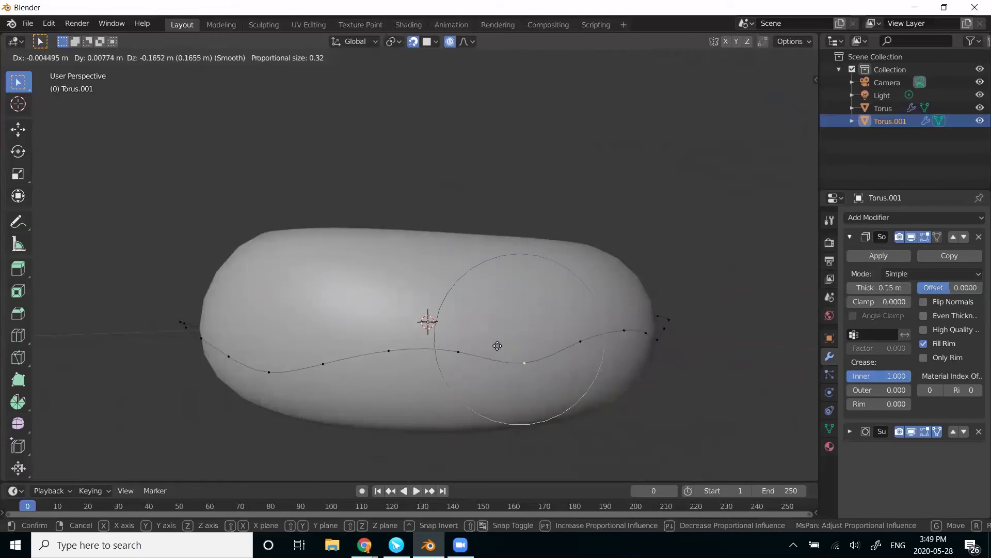
{"action": "left_click", "coordinate": [496, 382]}
Pull a second lower-loop vertex, farther around the doughnut, down about 0.16 m with proportional editing.
{"action": "middle_click_drag", "start_coordinate": [496, 381], "coordinate": [519, 357]}
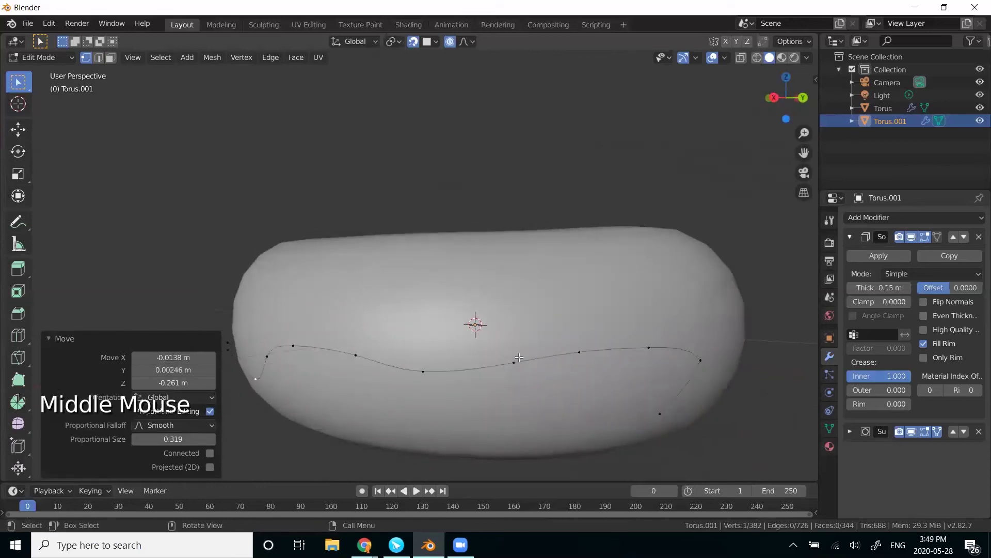
{"action": "left_click", "coordinate": [513, 363]}
{"action": "key", "text": "g"}
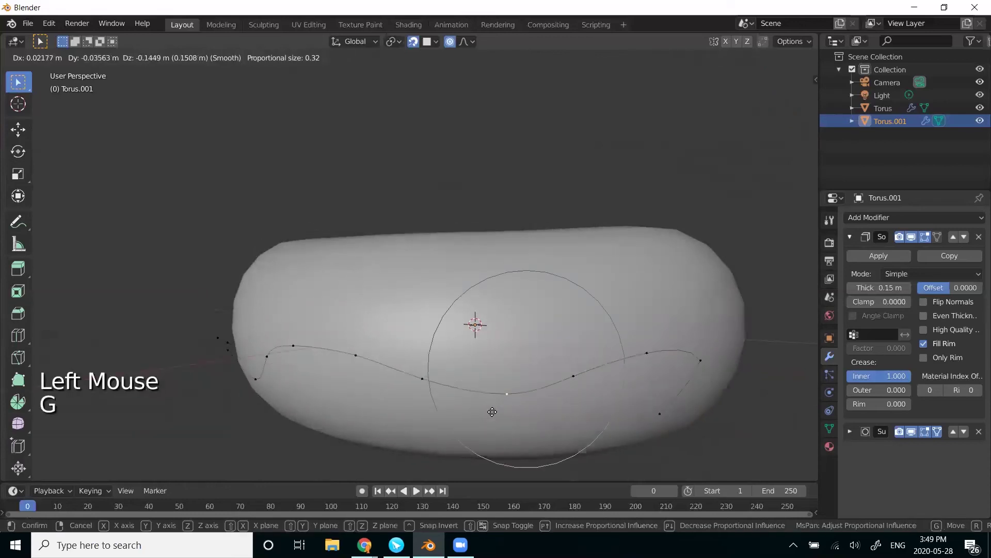
{"action": "left_click", "coordinate": [492, 413]}
Reveal the hidden icing geometry, return to Object Mode and deselect the icing.
{"action": "middle_click_drag", "start_coordinate": [491, 408], "coordinate": [426, 292]}
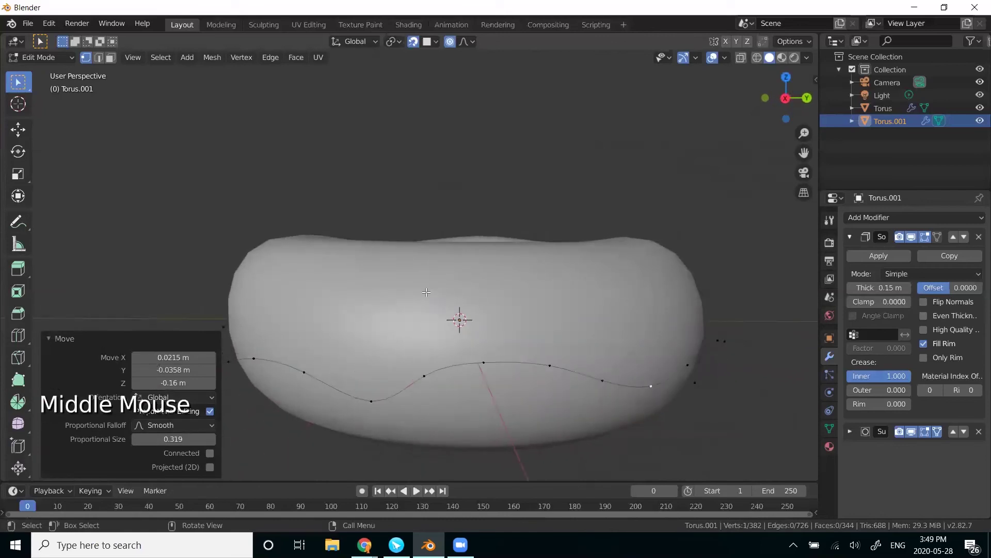
{"action": "key", "text": "alt+h"}
{"action": "middle_click_drag", "start_coordinate": [511, 304], "coordinate": [544, 302]}
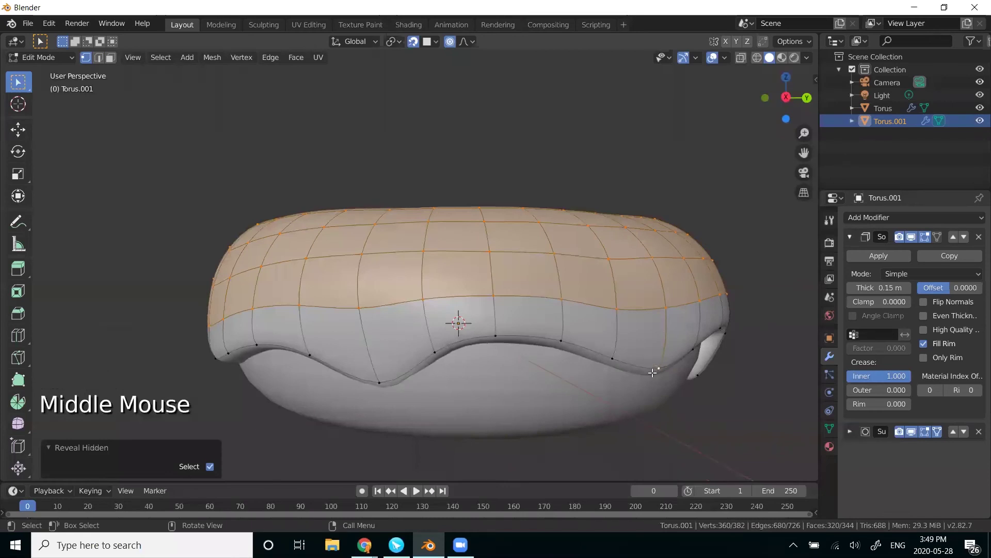
{"action": "key", "text": "h"}
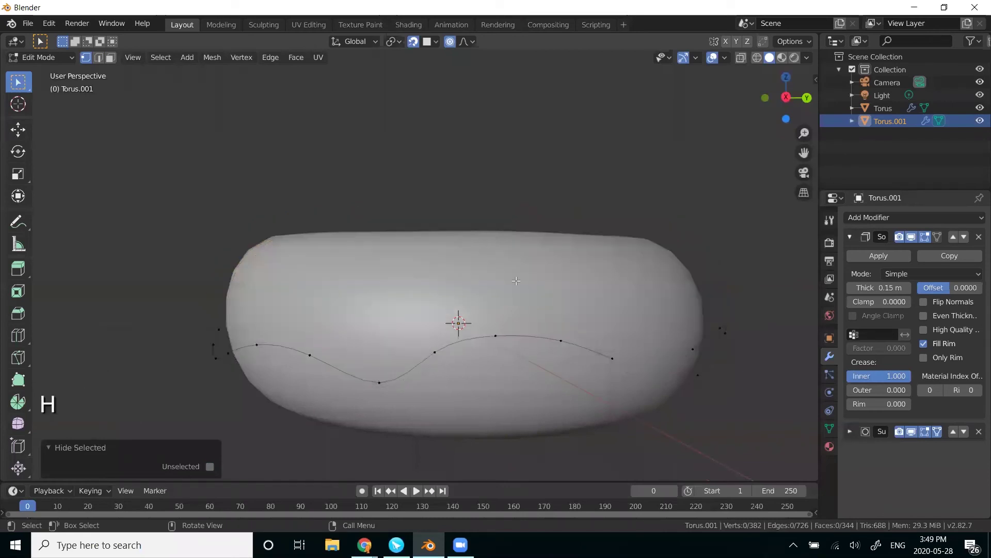
{"action": "key", "text": "alt+h"}
{"action": "key", "text": "Tab"}
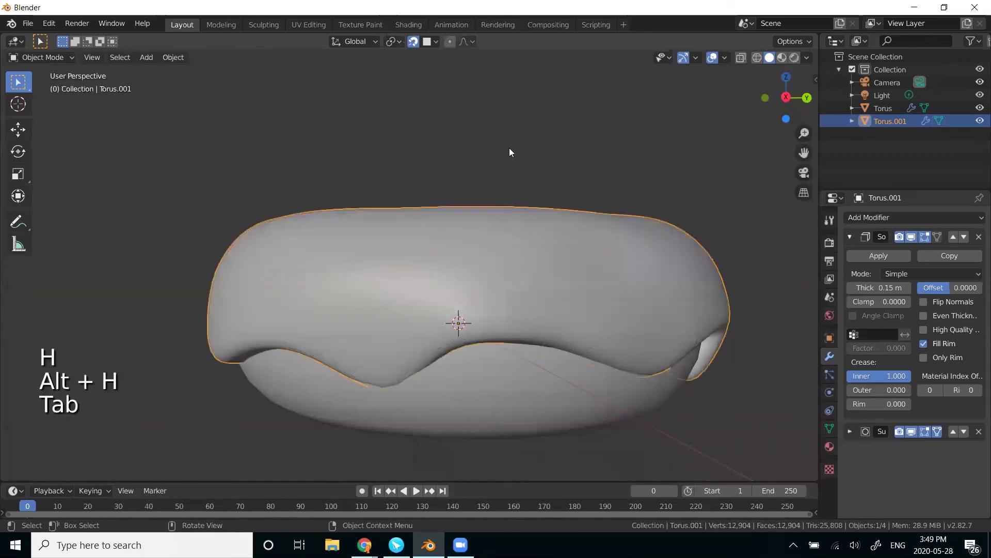
{"action": "left_click", "coordinate": [360, 132]}
{"action": "middle_click_drag", "start_coordinate": [360, 132], "coordinate": [471, 226]}
{"action": "scroll", "coordinate": [411, 165], "scroll_direction": "down", "scroll_amount": 3}
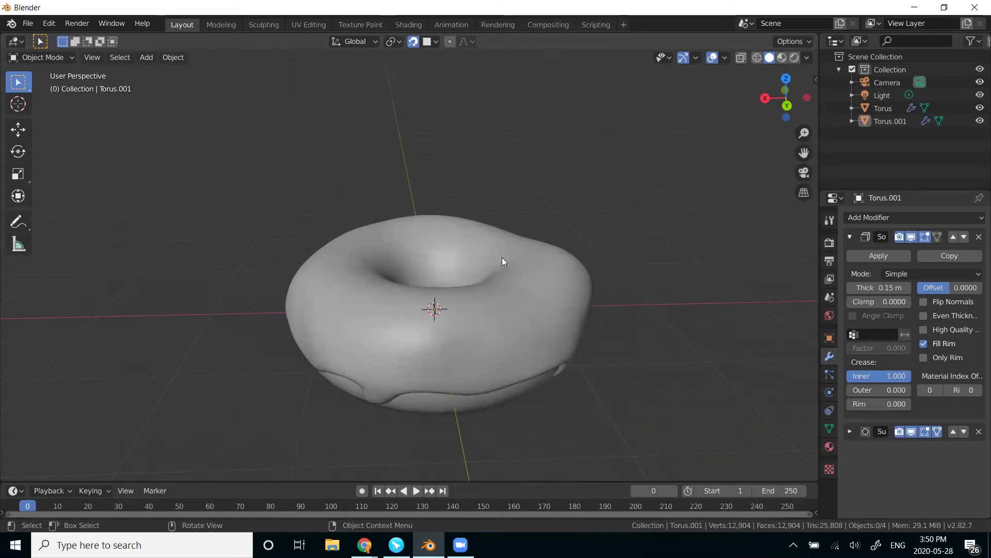
Try extruding a single face of the icing's outer side outward about 0.57 m along its normal in face selection.
{"action": "left_click", "coordinate": [499, 328]}
{"action": "scroll", "coordinate": [500, 326], "scroll_direction": "up", "scroll_amount": 1}
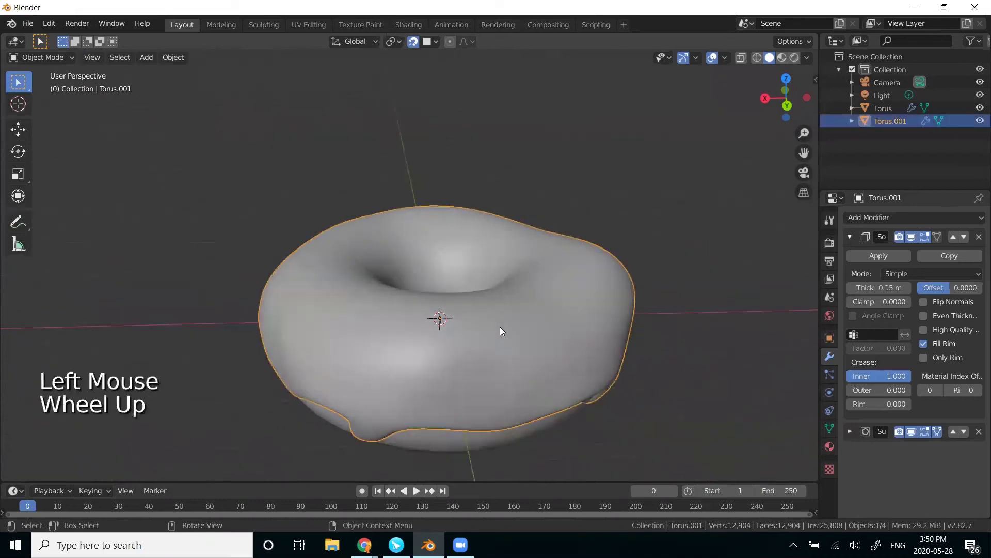
{"action": "key", "text": "Tab"}
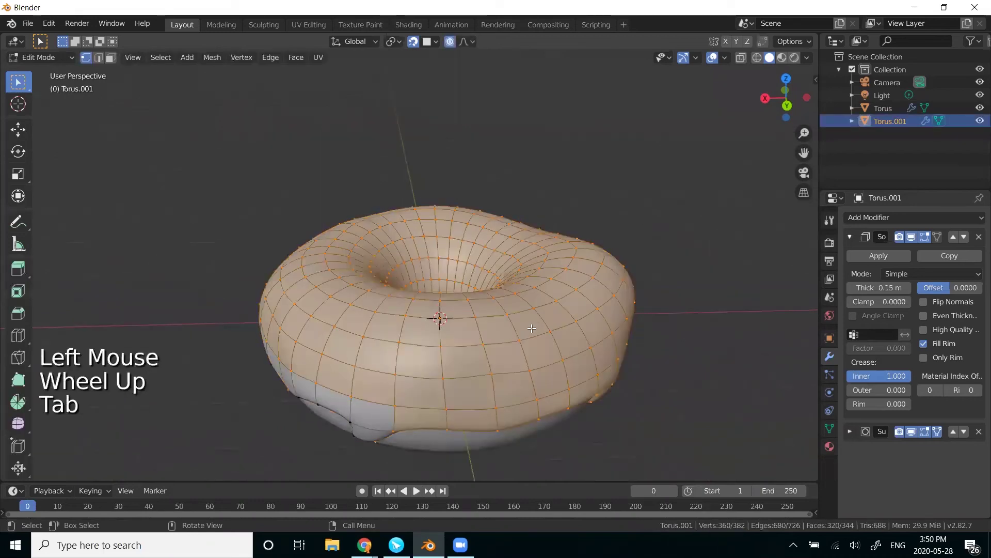
{"action": "left_click", "coordinate": [110, 57]}
{"action": "left_click", "coordinate": [497, 321]}
{"action": "middle_click_drag", "start_coordinate": [497, 321], "coordinate": [571, 255]}
{"action": "key", "text": "e"}
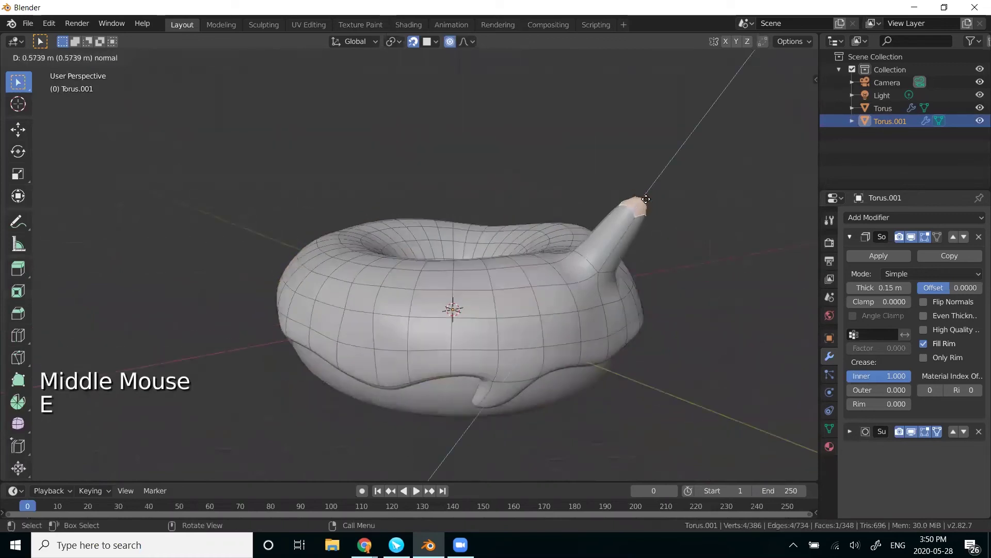
{"action": "left_click", "coordinate": [638, 201]}
{"action": "middle_click_drag", "start_coordinate": [638, 201], "coordinate": [277, 280]}
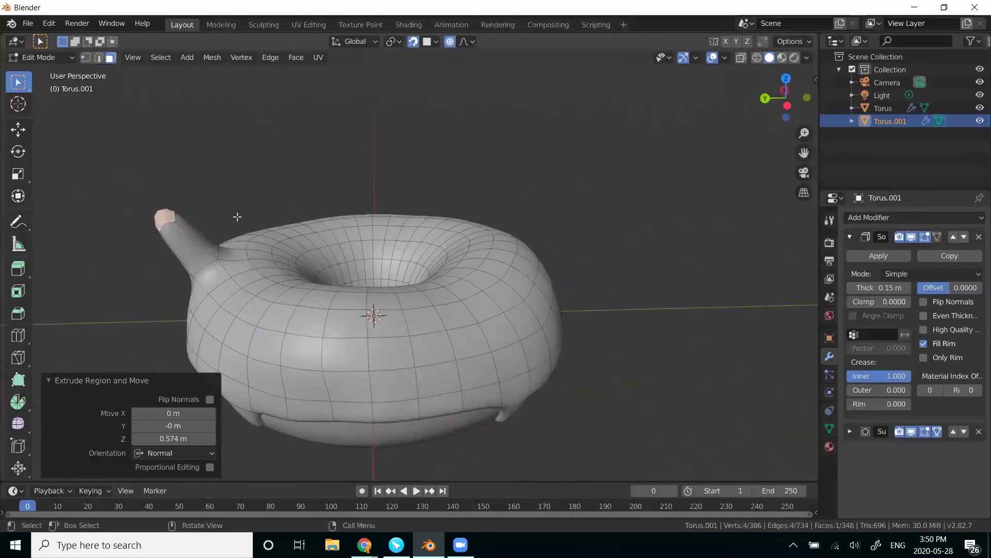
Undo the face extrusion and return the icing to Object Mode.
{"action": "key", "text": "Tab"}
{"action": "middle_click_drag", "start_coordinate": [238, 221], "coordinate": [465, 177]}
{"action": "key", "text": "ctrl+z"}
{"action": "key", "text": "ctrl+z"}
{"action": "left_click", "coordinate": [491, 179]}
{"action": "key", "text": "Tab"}
{"action": "middle_click_drag", "start_coordinate": [536, 217], "coordinate": [505, 215]}
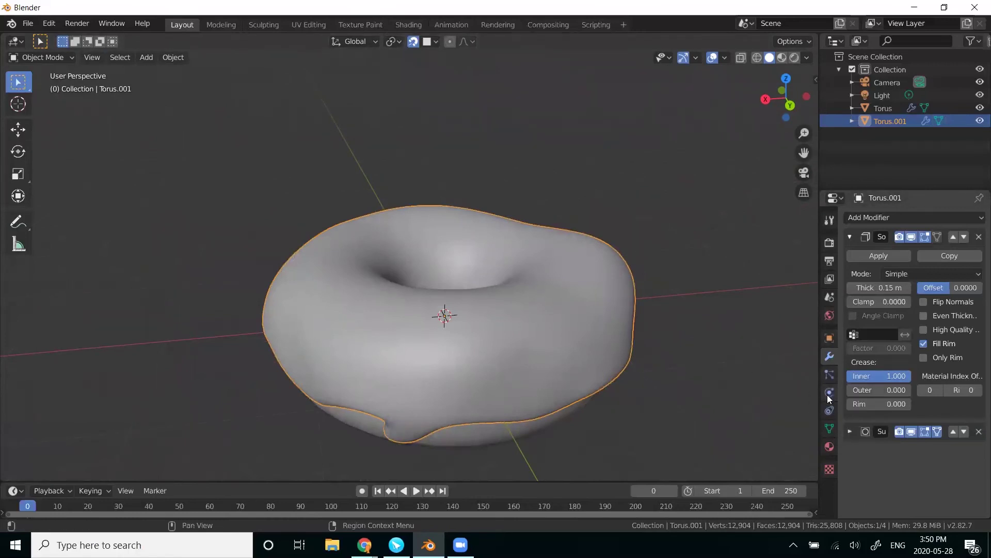
Add a new material to the icing and set its base color to a light pink.
{"action": "left_click", "coordinate": [830, 447]}
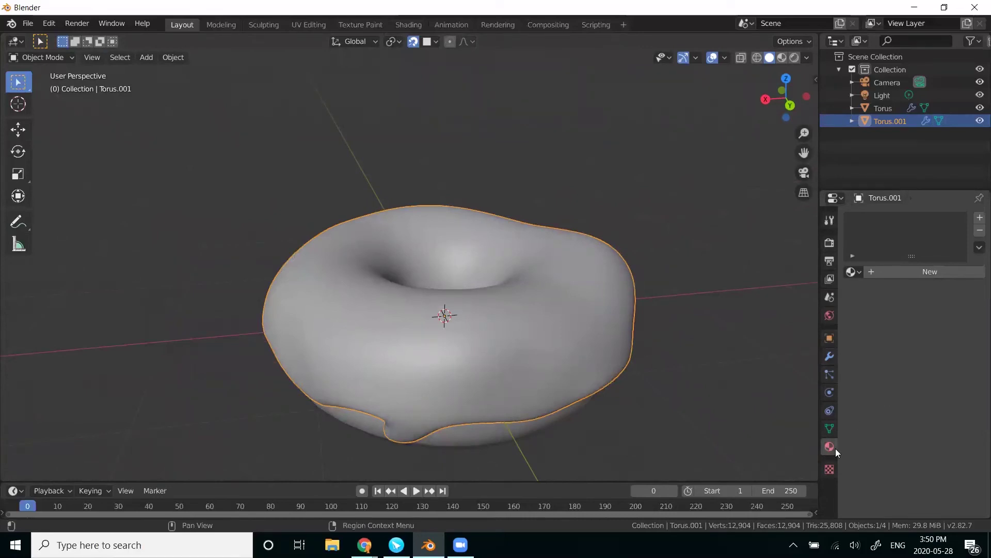
{"action": "left_click", "coordinate": [914, 274]}
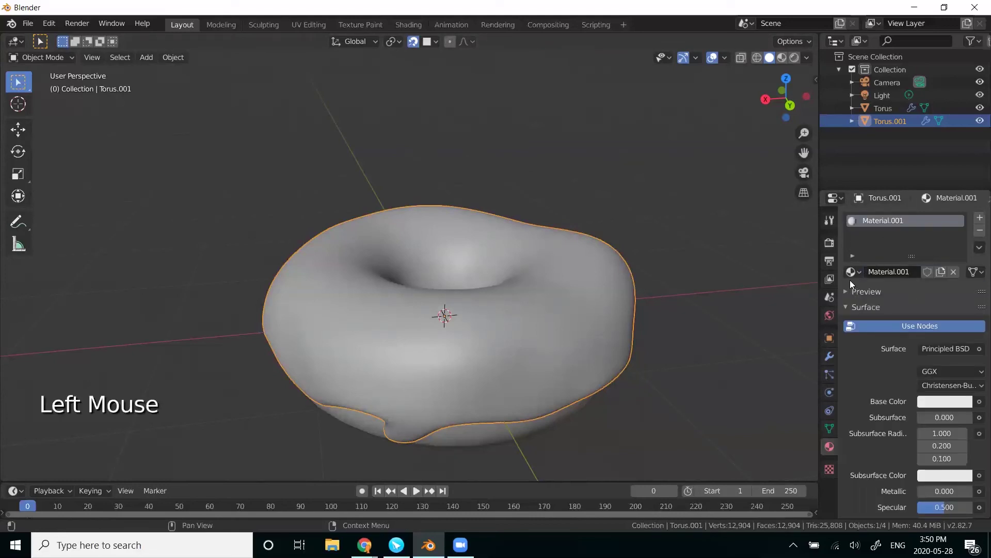
{"action": "left_click", "coordinate": [939, 404]}
{"action": "left_click_drag", "start_coordinate": [912, 280], "coordinate": [922, 281]}
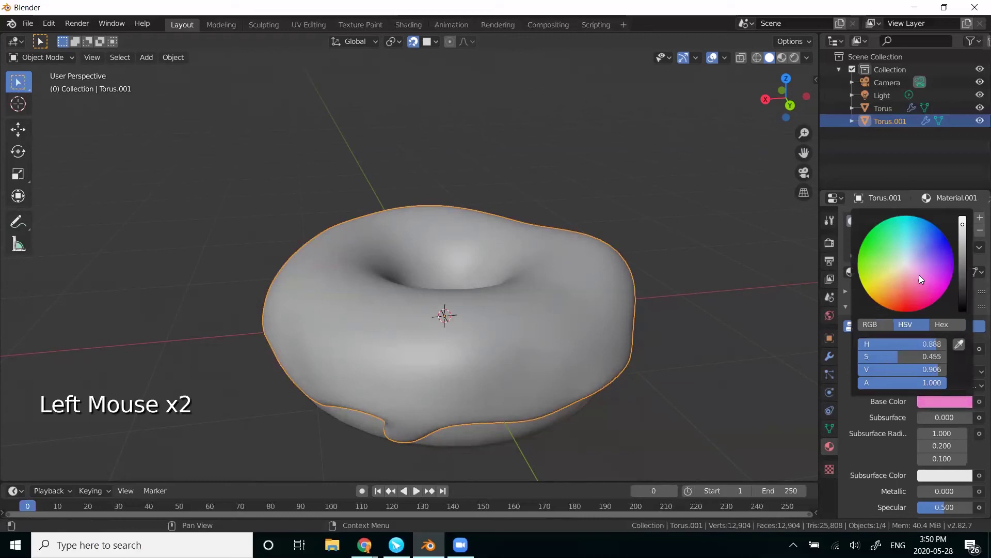
{"action": "left_click", "coordinate": [919, 275]}
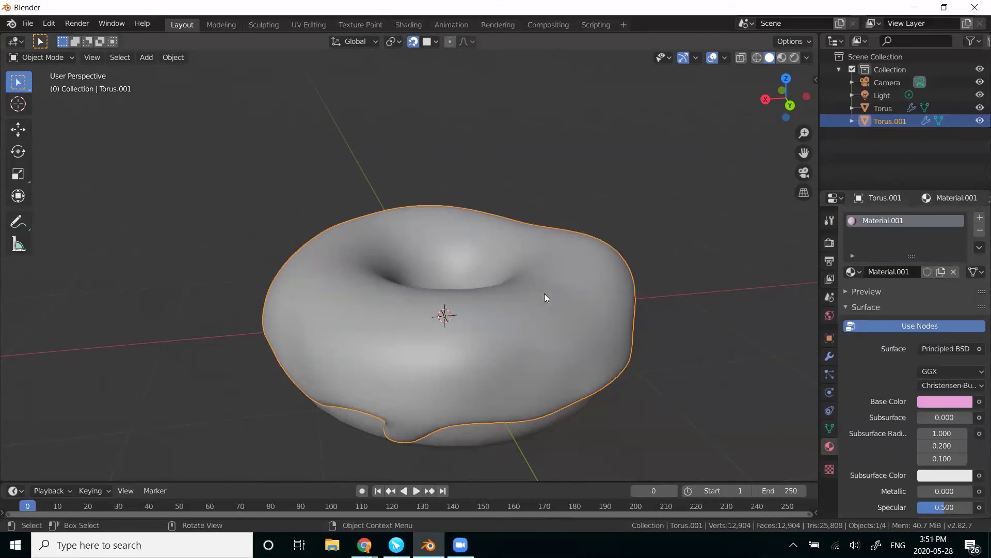
Switch the viewport to Material Preview shading and view the coloured icing from the side.
{"action": "left_click", "coordinate": [781, 57]}
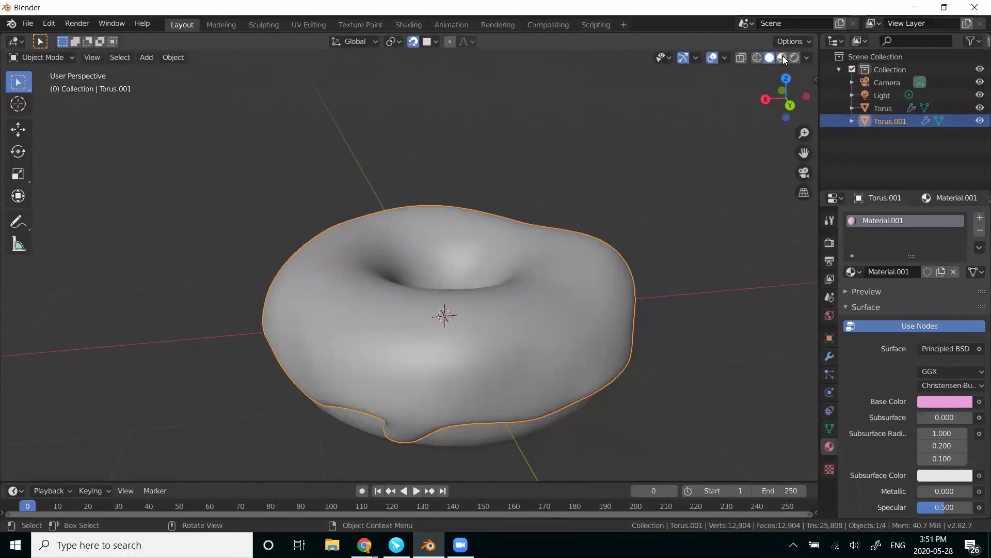
{"action": "left_click", "coordinate": [783, 57]}
{"action": "middle_click_drag", "start_coordinate": [561, 170], "coordinate": [599, 176]}
{"action": "scroll", "coordinate": [483, 165], "scroll_direction": "down", "scroll_amount": 2}
{"action": "scroll", "coordinate": [586, 177], "scroll_direction": "up", "scroll_amount": 1}
{"action": "scroll", "coordinate": [575, 189], "scroll_direction": "down", "scroll_amount": 2}
{"action": "scroll", "coordinate": [542, 178], "scroll_direction": "down", "scroll_amount": 2}
{"action": "scroll", "coordinate": [507, 167], "scroll_direction": "up", "scroll_amount": 4}
{"action": "middle_click_drag", "start_coordinate": [508, 167], "coordinate": [428, 350]}
Add a new material to the dough and set its base color to orange, hue 0.053, saturation 0.572, value 0.906.
{"action": "left_click", "coordinate": [431, 355]}
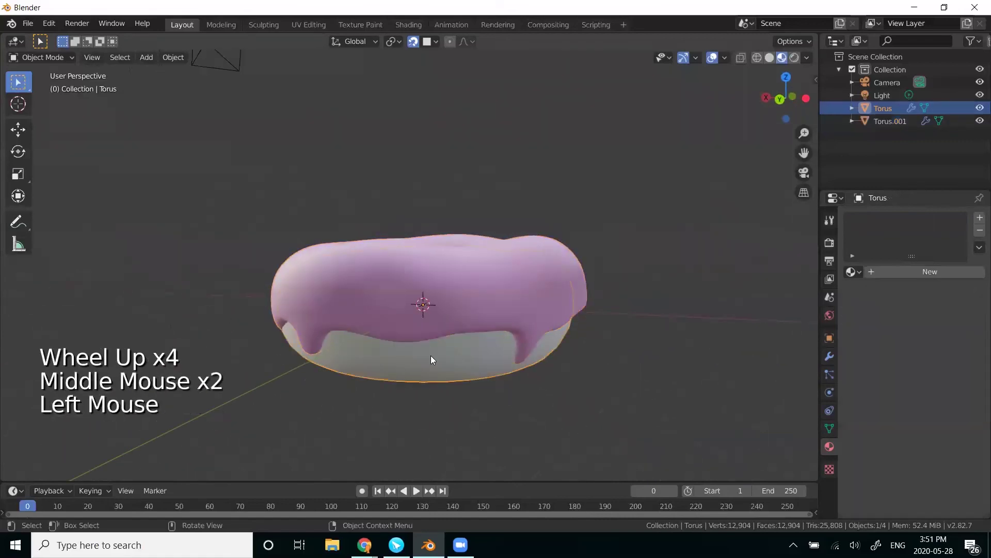
{"action": "left_click", "coordinate": [915, 270]}
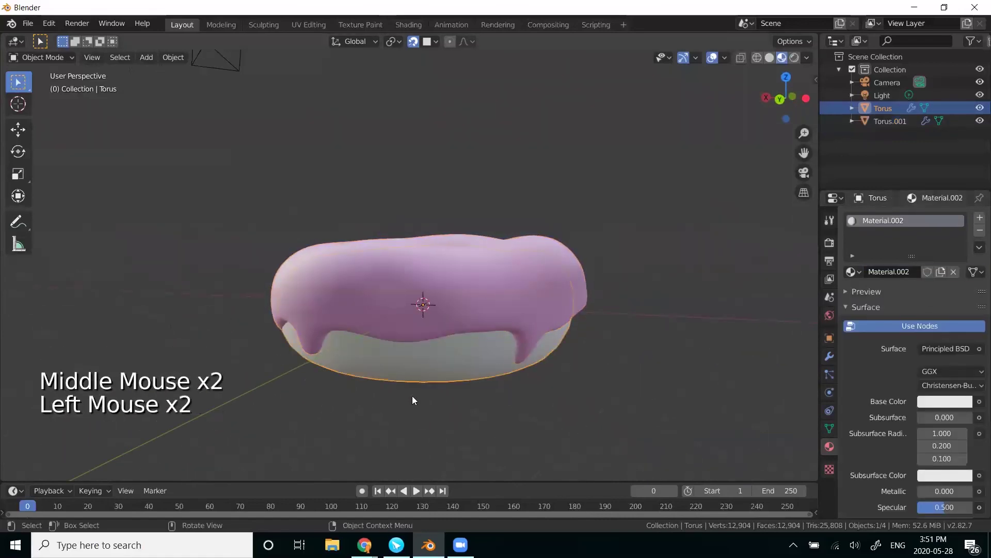
{"action": "left_click", "coordinate": [946, 402]}
{"action": "left_click", "coordinate": [897, 289]}
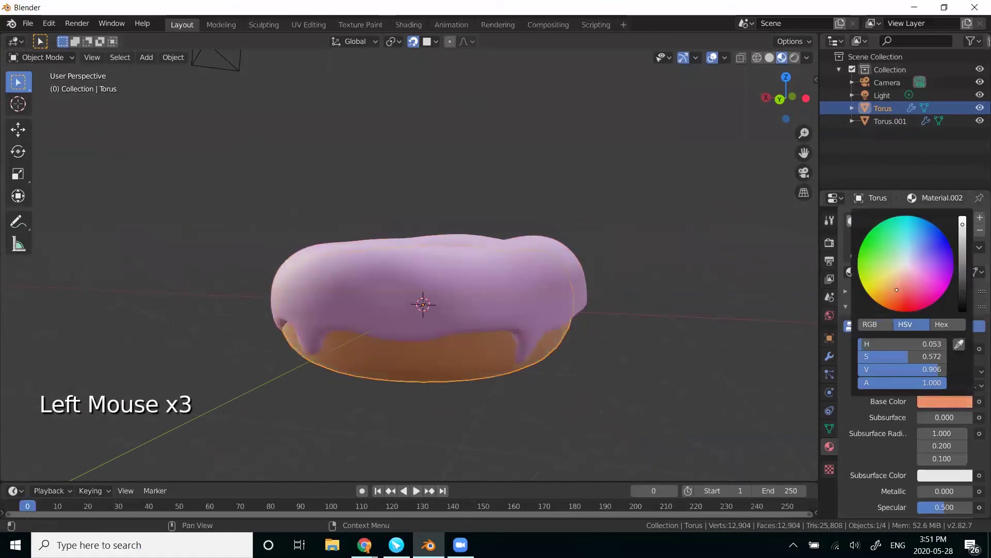
Lighten the dough's base color to a pale tan with hue 0.073 and saturation 0.399.
{"action": "middle_click_drag", "start_coordinate": [571, 187], "coordinate": [517, 162]}
{"action": "scroll", "coordinate": [518, 163], "scroll_direction": "down", "scroll_amount": 2}
{"action": "middle_click_drag", "start_coordinate": [590, 280], "coordinate": [619, 287]}
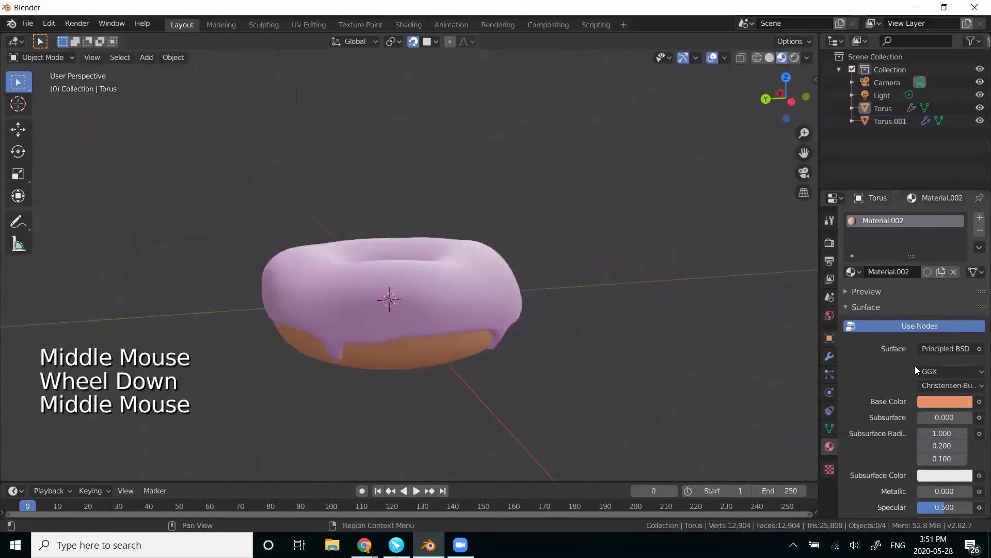
{"action": "left_click", "coordinate": [937, 402]}
{"action": "left_click", "coordinate": [899, 285]}
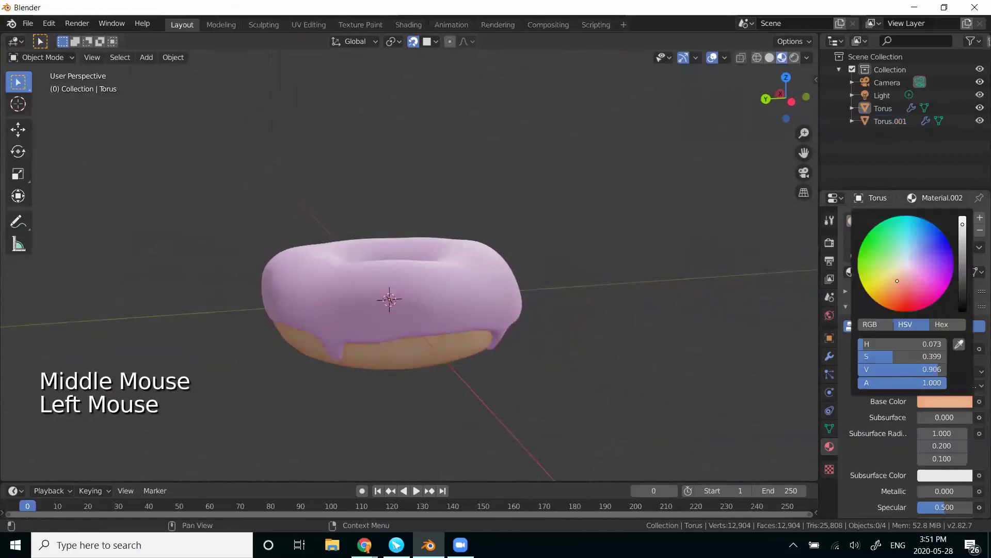
{"action": "middle_click_drag", "start_coordinate": [548, 244], "coordinate": [575, 207]}
{"action": "scroll", "coordinate": [571, 220], "scroll_direction": "up", "scroll_amount": 2}
{"action": "left_click", "coordinate": [576, 209]}
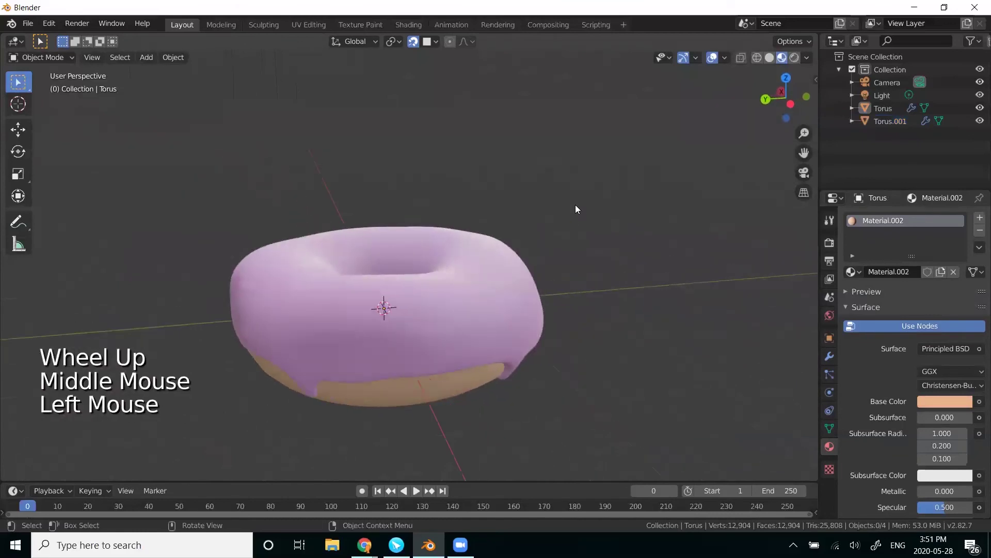
Add a cylinder at the doughnut's centre, stretch it along Z by a factor of 1.551, and delete it.
{"action": "key", "text": "shift+a"}
{"action": "mouse_move", "coordinate": [575, 204]}
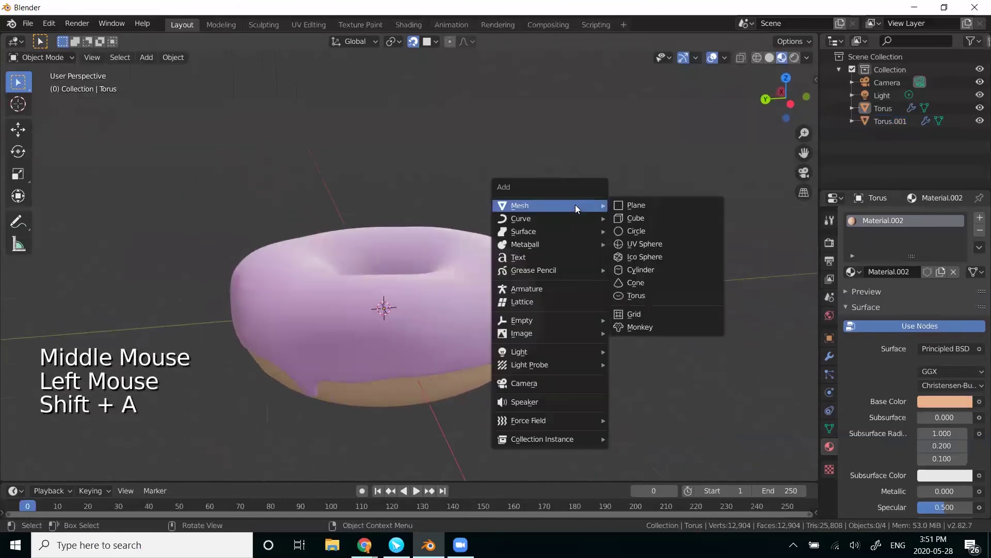
{"action": "left_click", "coordinate": [668, 270]}
{"action": "key", "text": "s"}
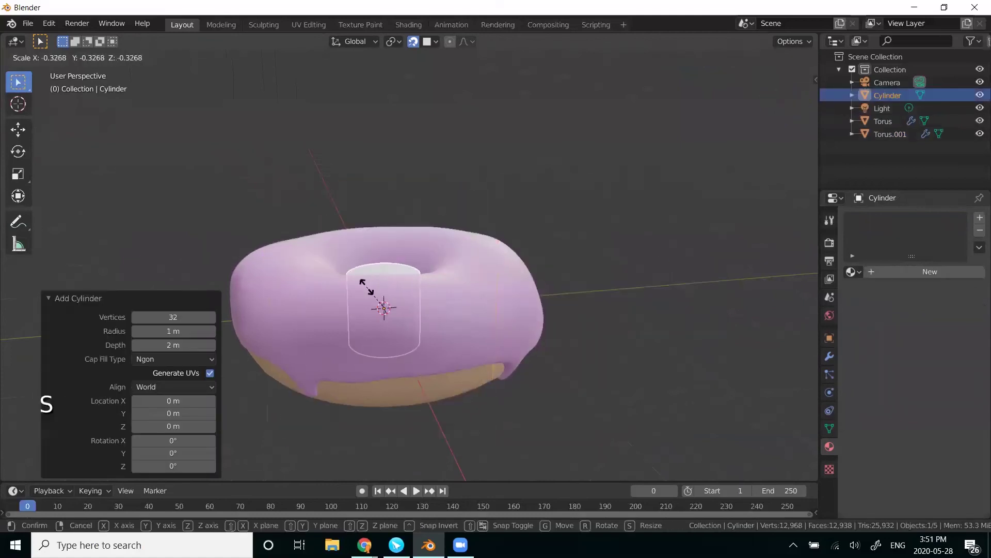
{"action": "key", "text": "z"}
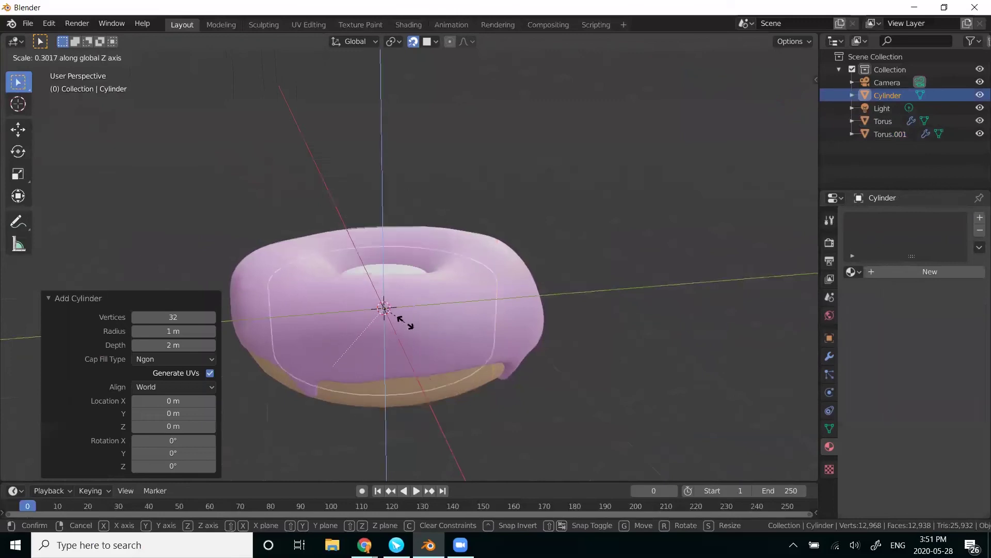
{"action": "left_click", "coordinate": [471, 215]}
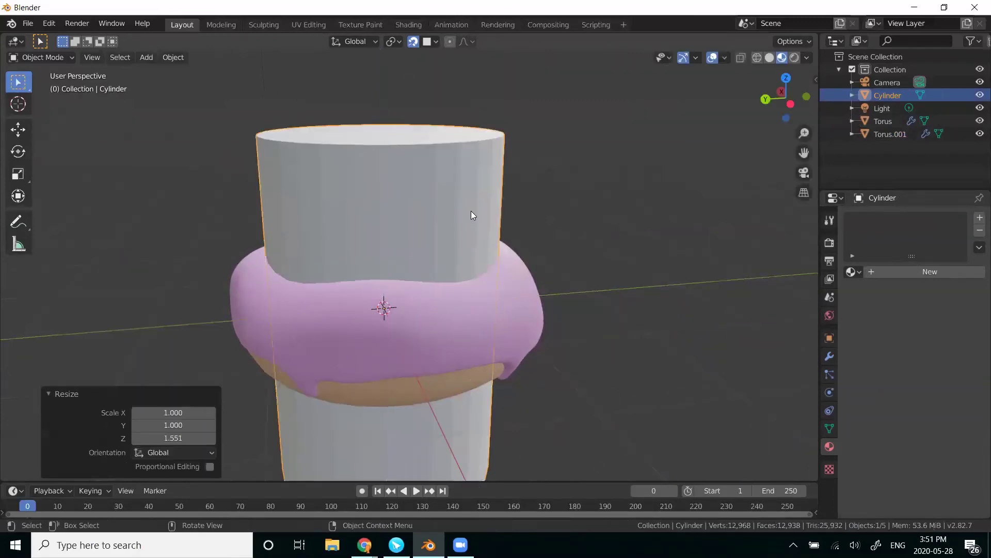
{"action": "key", "text": "Delete"}
Inspect the coloured icing and dough of the doughnut from above and from several sides.
{"action": "middle_click_drag", "start_coordinate": [613, 170], "coordinate": [584, 184]}
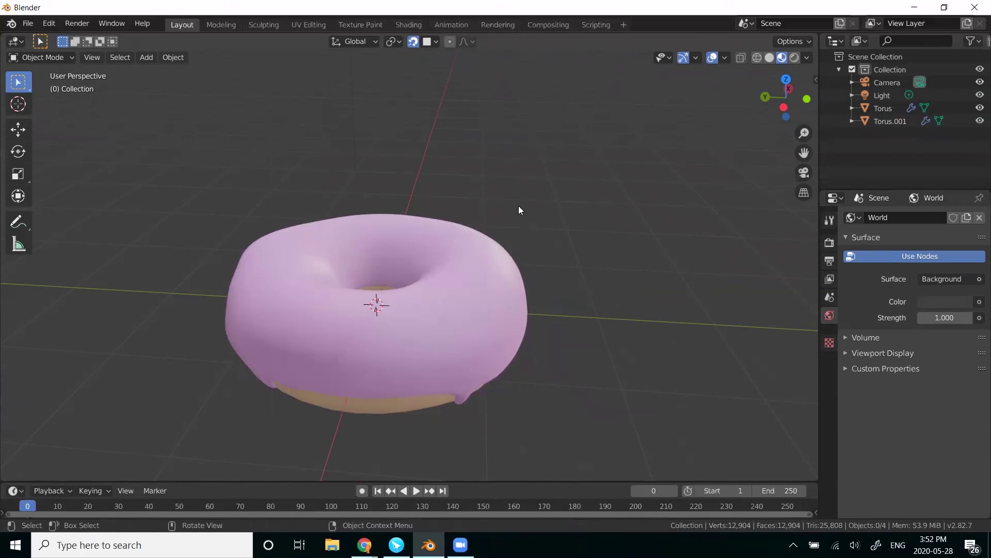
{"action": "mouse_move", "coordinate": [538, 243]}
{"action": "middle_mouse_down"}
{"action": "mouse_move", "coordinate": [567, 253]}
{"action": "mouse_move", "coordinate": [555, 251]}
{"action": "middle_mouse_up"}
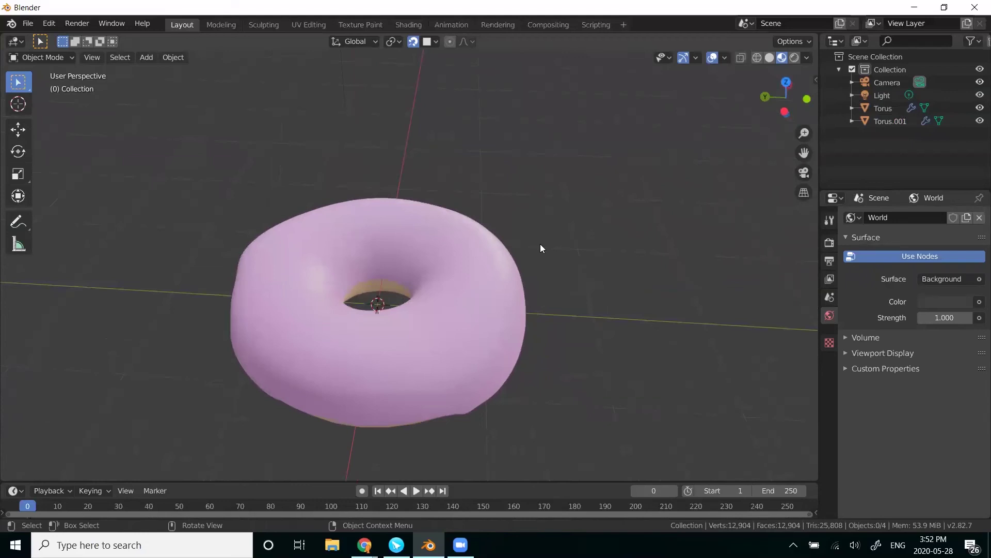
{"action": "scroll", "coordinate": [540, 244], "scroll_direction": "down", "scroll_amount": 2}
{"action": "middle_click_drag", "start_coordinate": [541, 297], "coordinate": [496, 265]}
{"action": "scroll", "coordinate": [495, 266], "scroll_direction": "up", "scroll_amount": 2}
{"action": "middle_click_drag", "start_coordinate": [590, 310], "coordinate": [534, 286]}
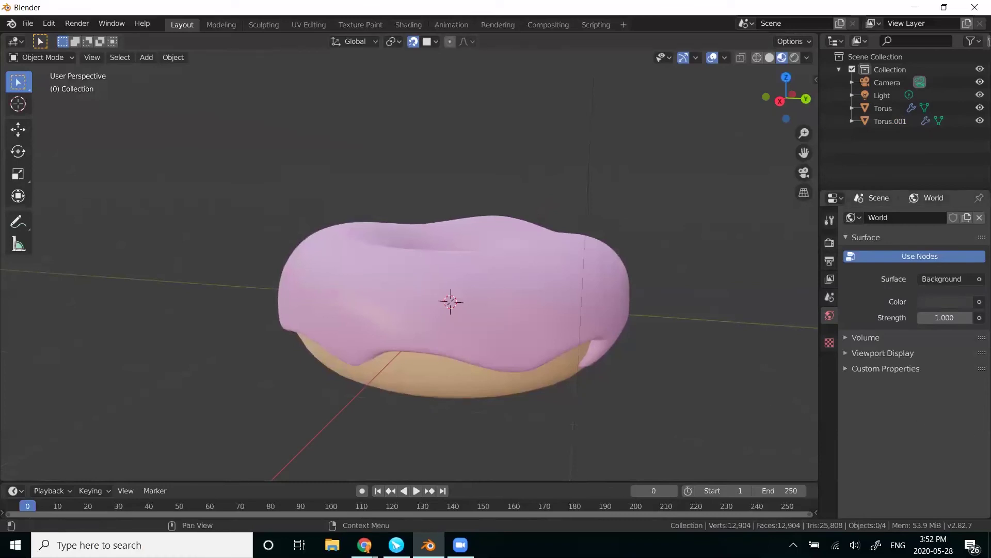
{"action": "left_click", "coordinate": [364, 545]}
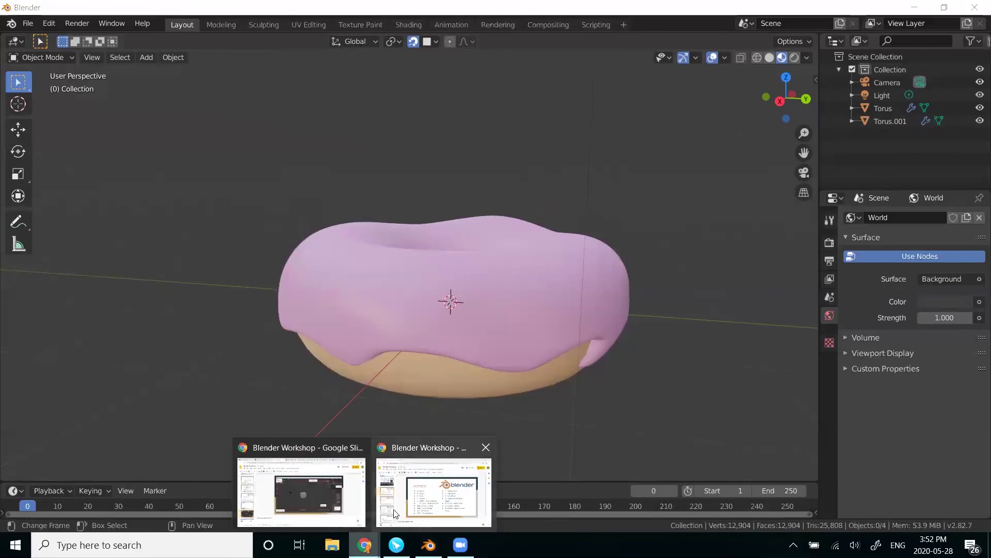
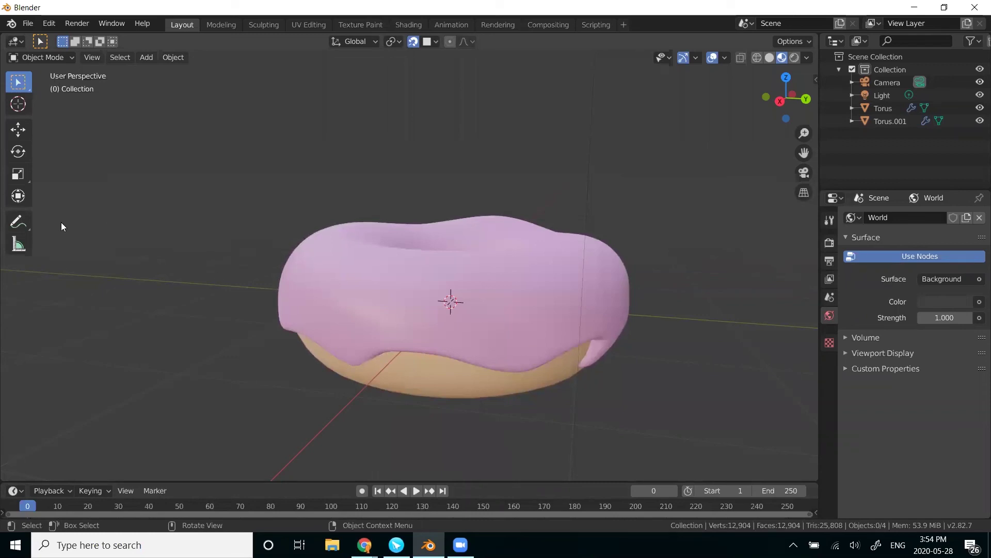
{"action": "middle_click_drag", "start_coordinate": [188, 182], "coordinate": [134, 180]}
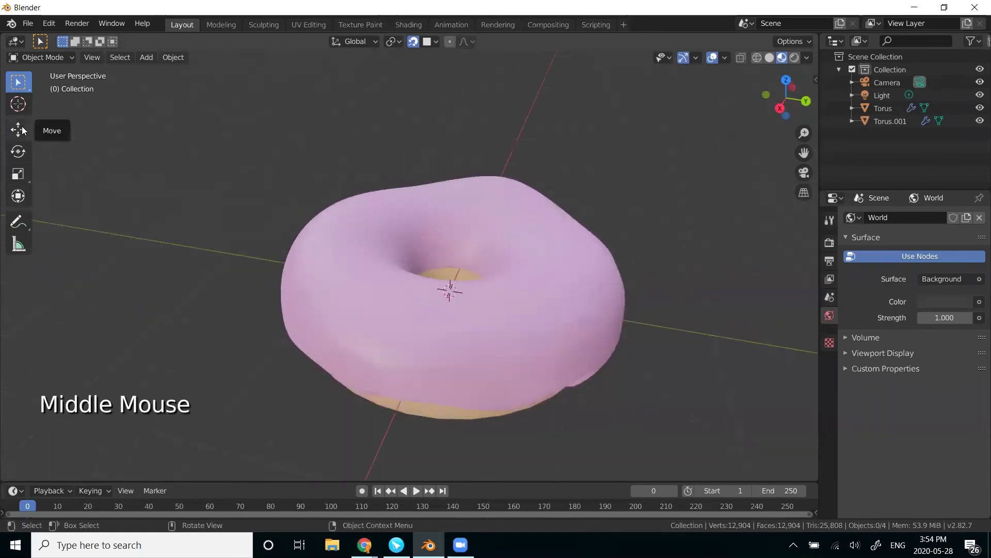
Try scaling the icing uniformly by a factor of 1.159 with the Scale tool and undo the resize.
{"action": "left_click", "coordinate": [18, 129]}
{"action": "middle_click_drag", "start_coordinate": [115, 213], "coordinate": [207, 196]}
{"action": "left_click", "coordinate": [310, 233]}
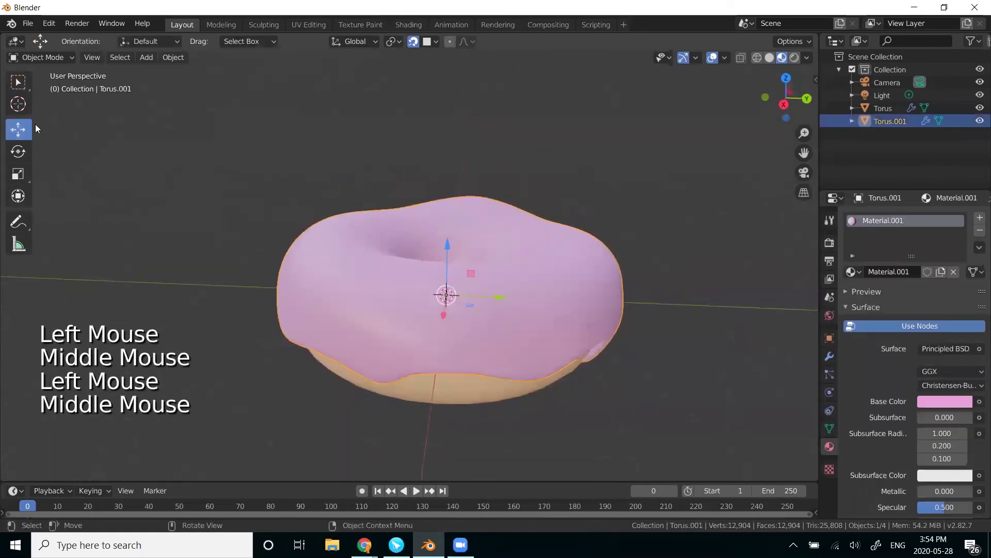
{"action": "left_click", "coordinate": [19, 151]}
{"action": "left_click", "coordinate": [18, 174]}
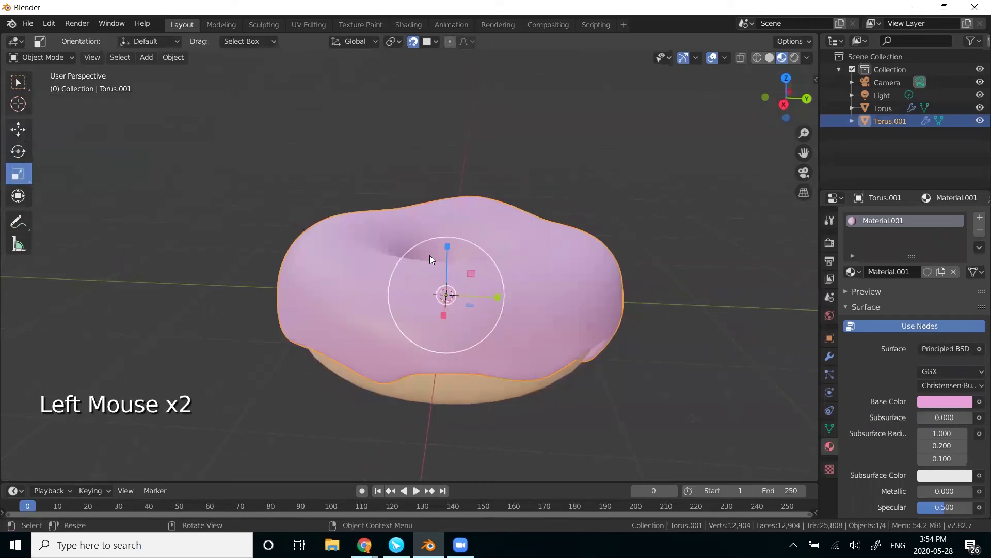
{"action": "left_click_drag", "start_coordinate": [412, 240], "coordinate": [435, 225]}
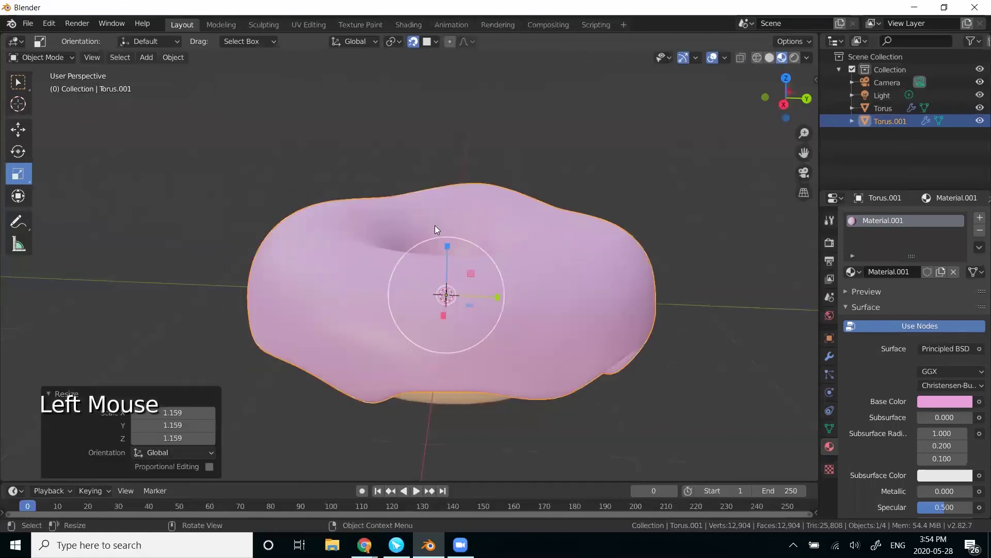
{"action": "key", "text": "ctrl+z"}
Activate the combined Transform tool on the selected icing and view its handles from another side.
{"action": "left_click", "coordinate": [19, 197]}
{"action": "middle_click_drag", "start_coordinate": [288, 218], "coordinate": [209, 214]}
{"action": "scroll", "coordinate": [210, 213], "scroll_direction": "down", "scroll_amount": 2}
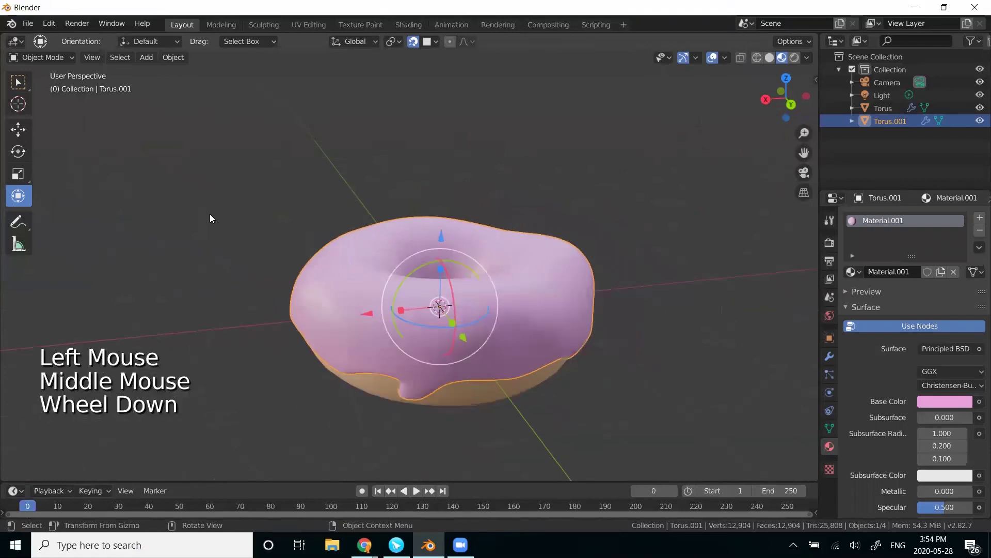
{"action": "scroll", "coordinate": [210, 213], "scroll_direction": "down", "scroll_amount": 1}
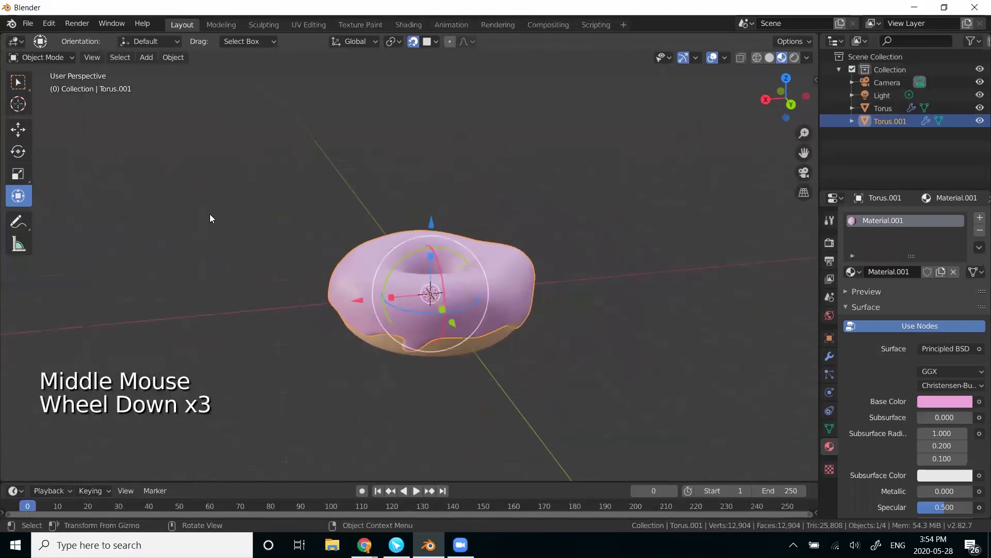
Deselect the icing and try selecting the icing and dough individually, ending on the dough.
{"action": "left_click", "coordinate": [260, 217]}
{"action": "left_click_drag", "start_coordinate": [293, 180], "coordinate": [601, 398]}
{"action": "left_click", "coordinate": [335, 208]}
{"action": "left_click", "coordinate": [389, 311]}
{"action": "left_click", "coordinate": [380, 345]}
{"action": "left_click", "coordinate": [364, 319]}
{"action": "left_click", "coordinate": [378, 341]}
{"action": "left_click", "coordinate": [364, 324]}
{"action": "left_click", "coordinate": [376, 341]}
{"action": "left_click", "coordinate": [376, 341]}
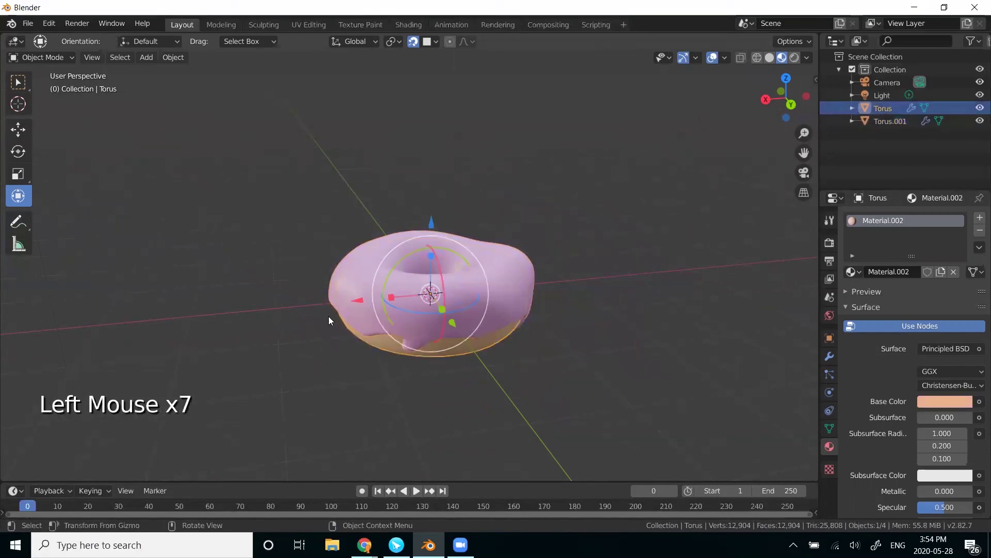
Select the dough and icing together, return to the Select Box tool, and join them into one object.
{"action": "left_click", "coordinate": [348, 280]}
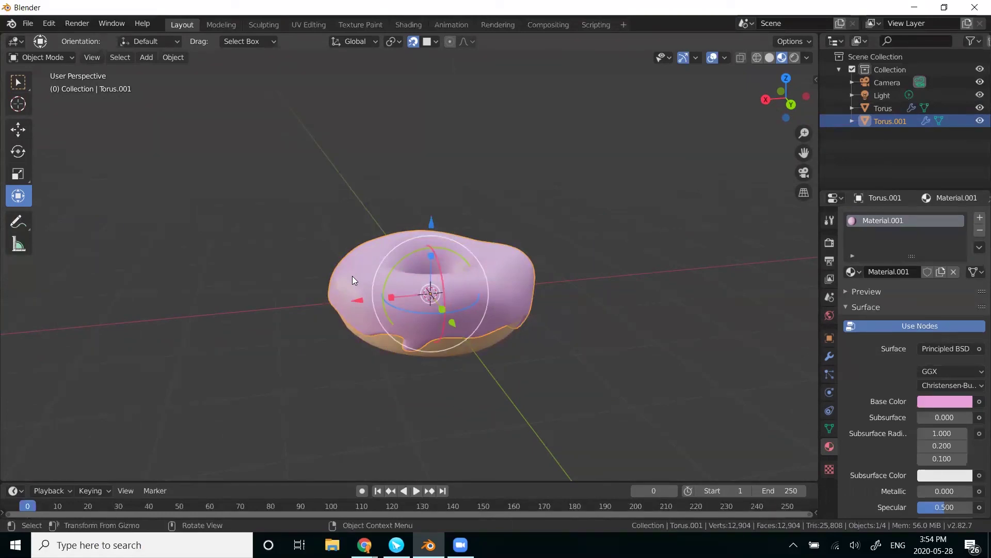
{"action": "left_click", "coordinate": [376, 341]}
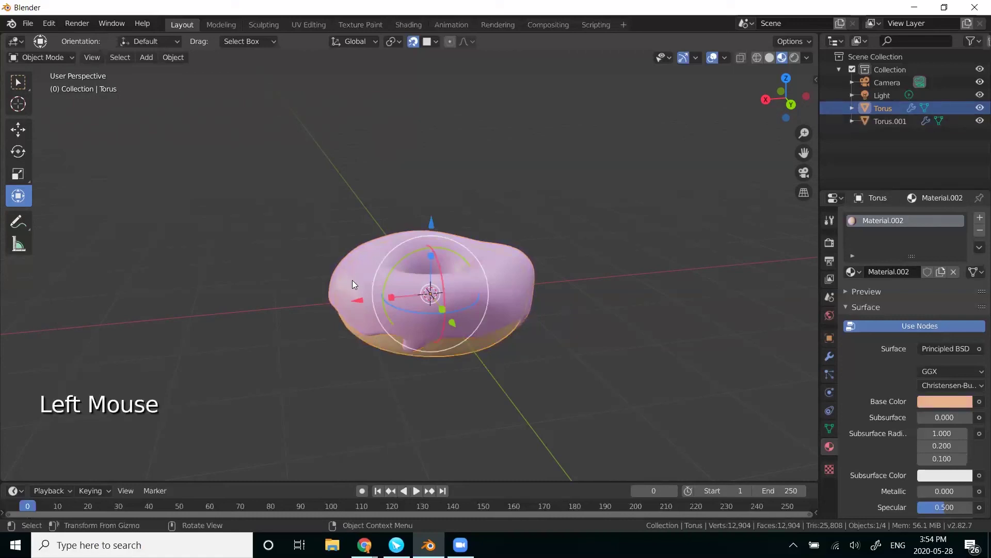
{"action": "key", "text": "shift"}
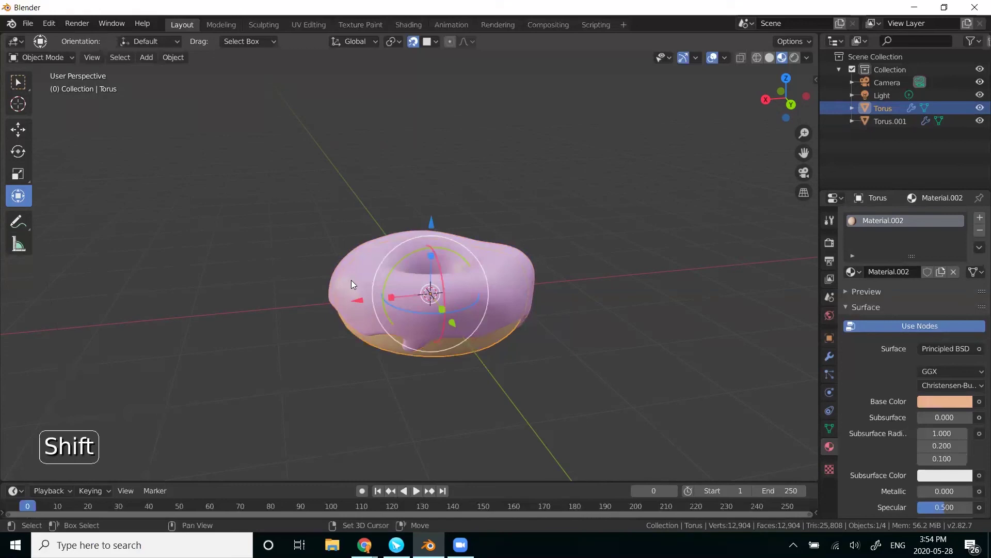
{"action": "left_click", "coordinate": [351, 280], "text": "shift"}
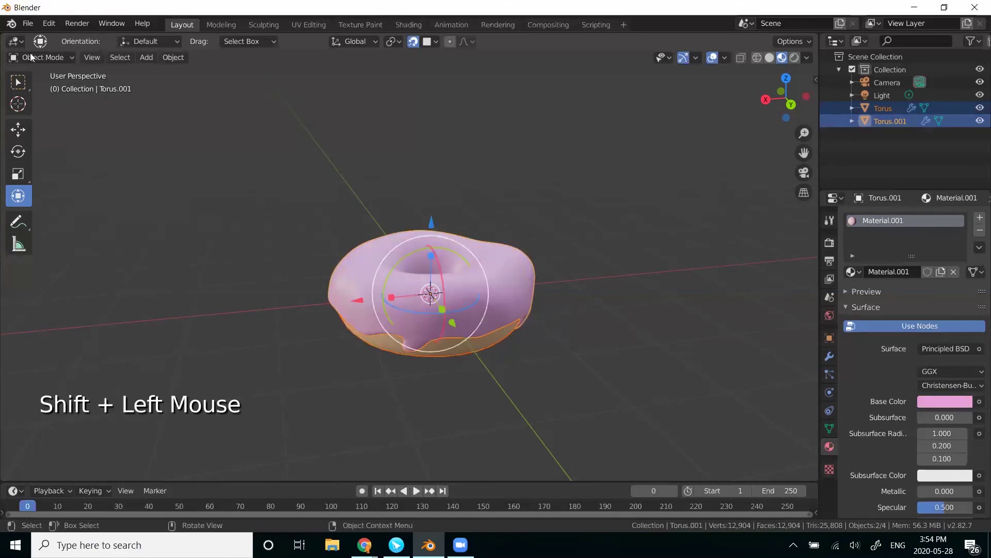
{"action": "left_click", "coordinate": [20, 85]}
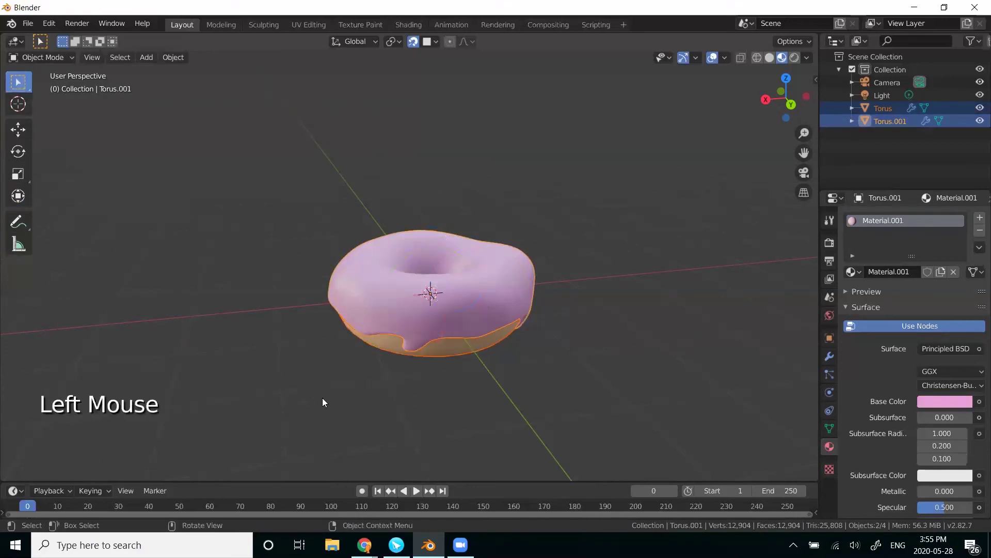
{"action": "middle_click_drag", "start_coordinate": [362, 368], "coordinate": [370, 360]}
{"action": "scroll", "coordinate": [370, 360], "scroll_direction": "up", "scroll_amount": 1}
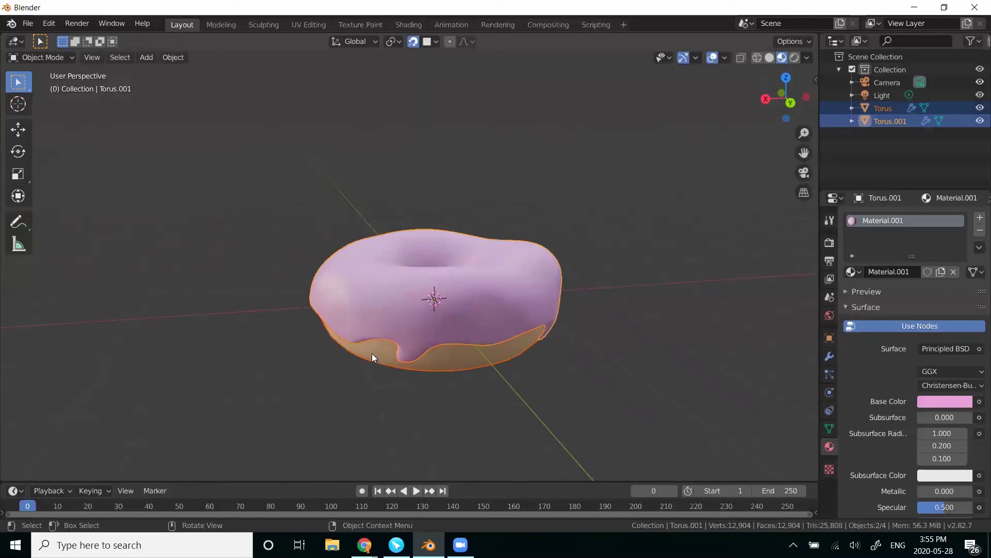
{"action": "key", "text": "ctrl+j"}
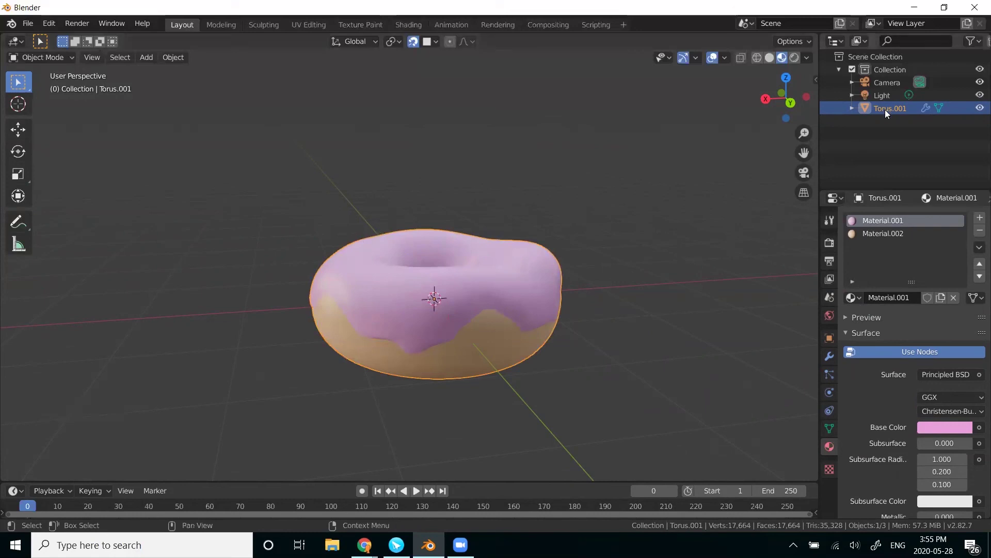
Enter Edit Mode on the joined doughnut and select a single face on the side of the icing.
{"action": "middle_click_drag", "start_coordinate": [292, 222], "coordinate": [369, 273]}
{"action": "scroll", "coordinate": [422, 301], "scroll_direction": "up", "scroll_amount": 2}
{"action": "key", "text": "Tab"}
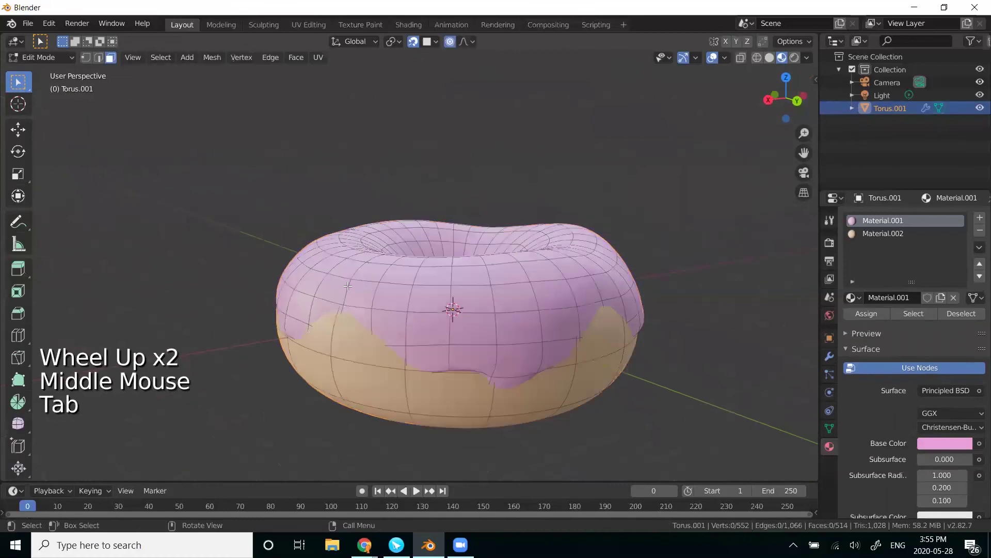
{"action": "left_click", "coordinate": [392, 297]}
Try selecting every icing face linked to the neighbouring face, and undo back to the first selected face.
{"action": "left_click", "coordinate": [433, 298]}
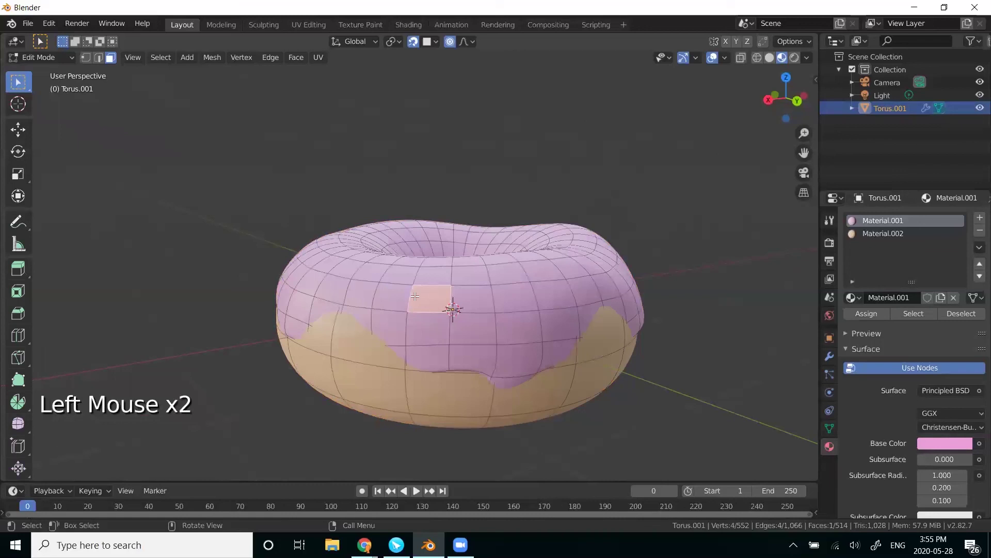
{"action": "key", "text": "ctrl+l"}
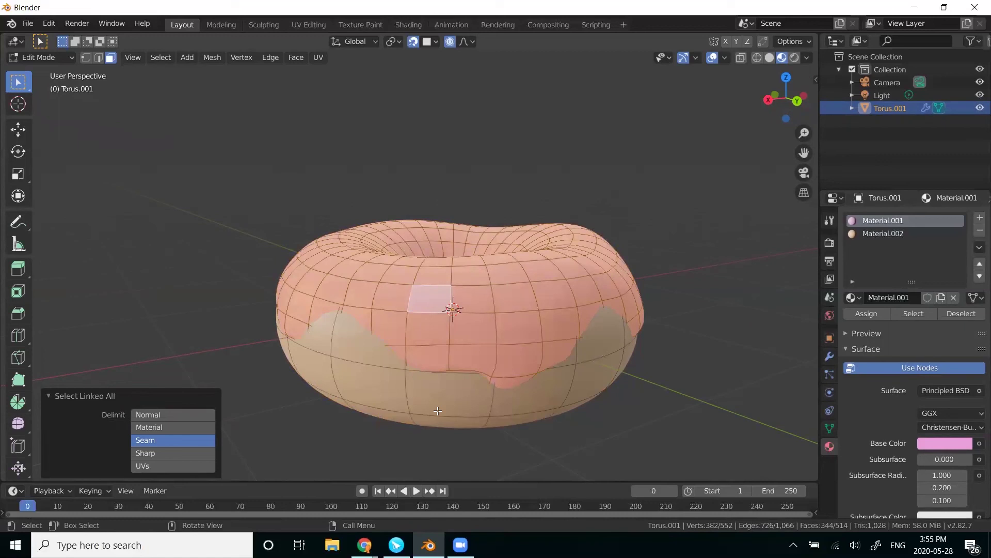
{"action": "key", "text": "ctrl+z"}
{"action": "key", "text": "ctrl+z"}
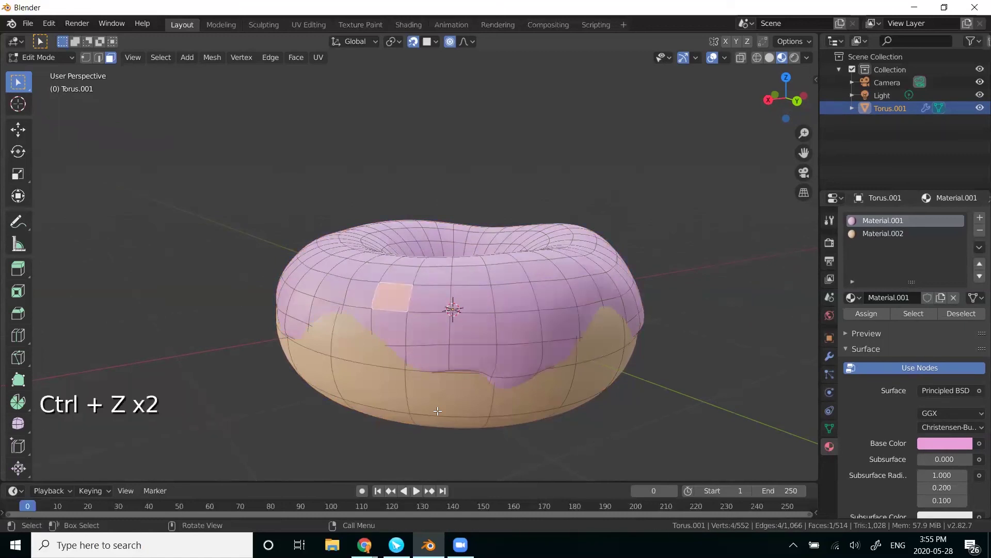
Extend the selection from the first icing face along the shortest path across the side of the icing.
{"action": "key", "text": "ctrl"}
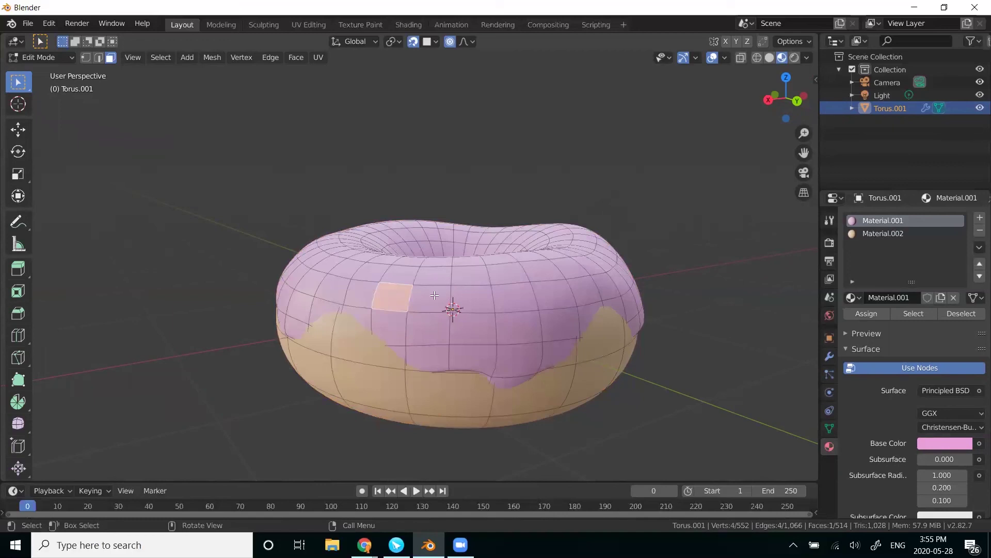
{"action": "scroll", "coordinate": [674, 280], "scroll_direction": "up", "scroll_amount": 2}
{"action": "middle_click_drag", "start_coordinate": [674, 280], "coordinate": [643, 281]}
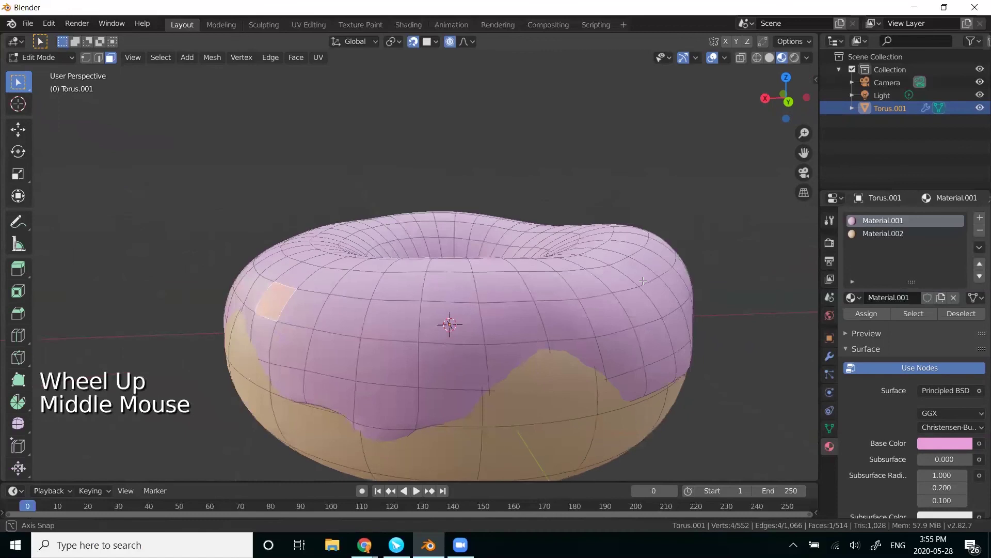
{"action": "scroll", "coordinate": [643, 281], "scroll_direction": "down", "scroll_amount": 1}
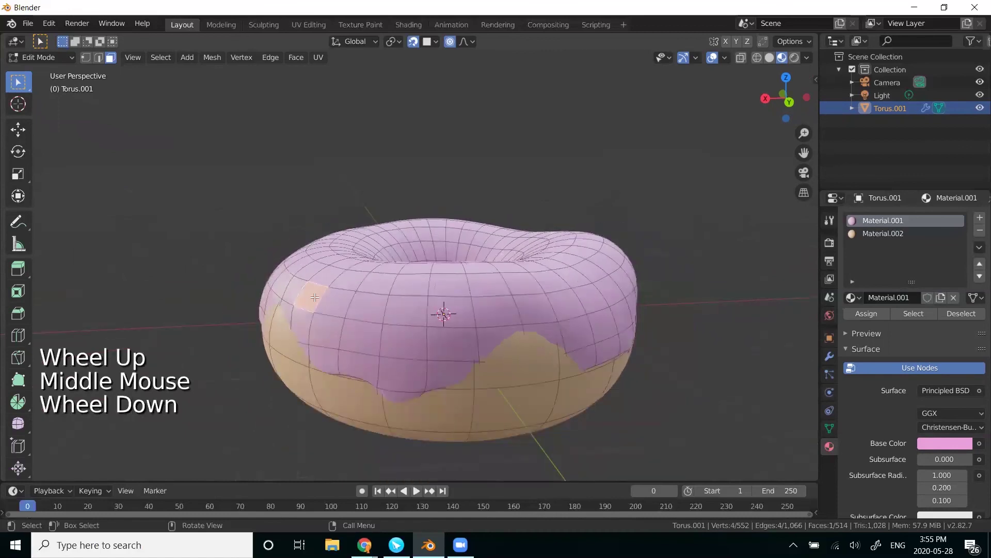
{"action": "key", "text": "ctrl"}
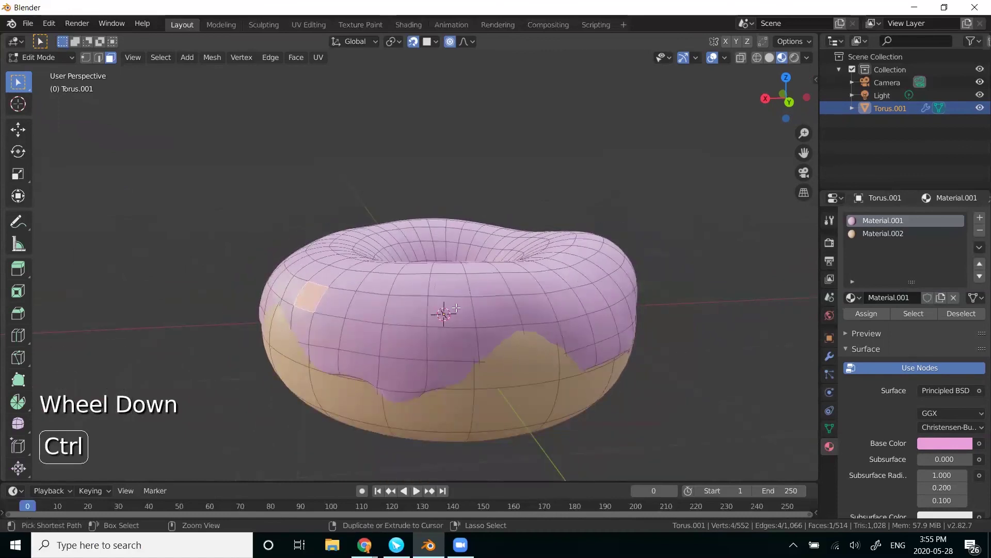
{"action": "left_click", "coordinate": [501, 312], "text": "ctrl"}
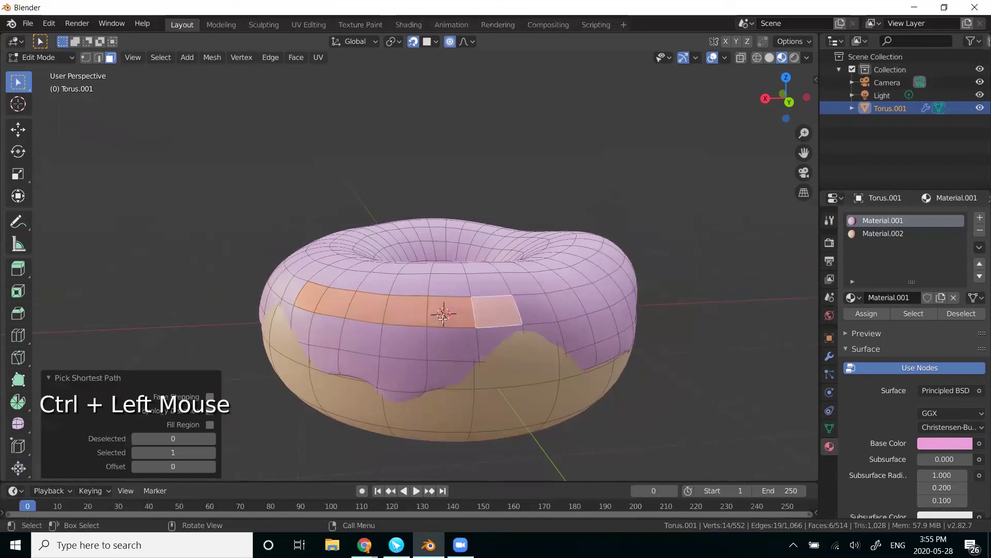
Continue the shortest-path face selection up to the icing's upper rim, along it, and back down around the side.
{"action": "key", "text": "ctrl"}
{"action": "left_click", "coordinate": [481, 264], "text": "ctrl"}
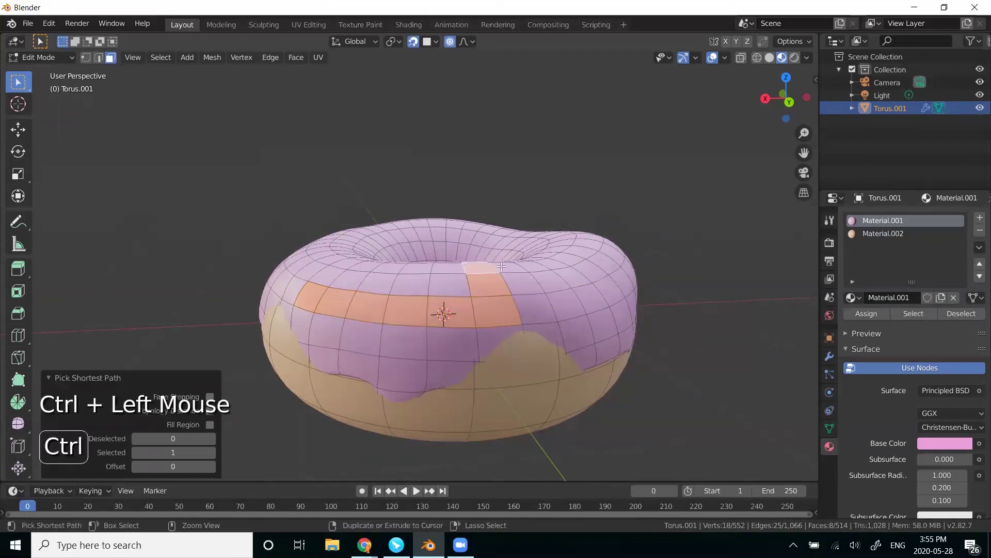
{"action": "left_click", "coordinate": [571, 258], "text": "ctrl"}
{"action": "left_click", "coordinate": [598, 304], "text": "ctrl"}
{"action": "left_click", "coordinate": [543, 320], "text": "ctrl"}
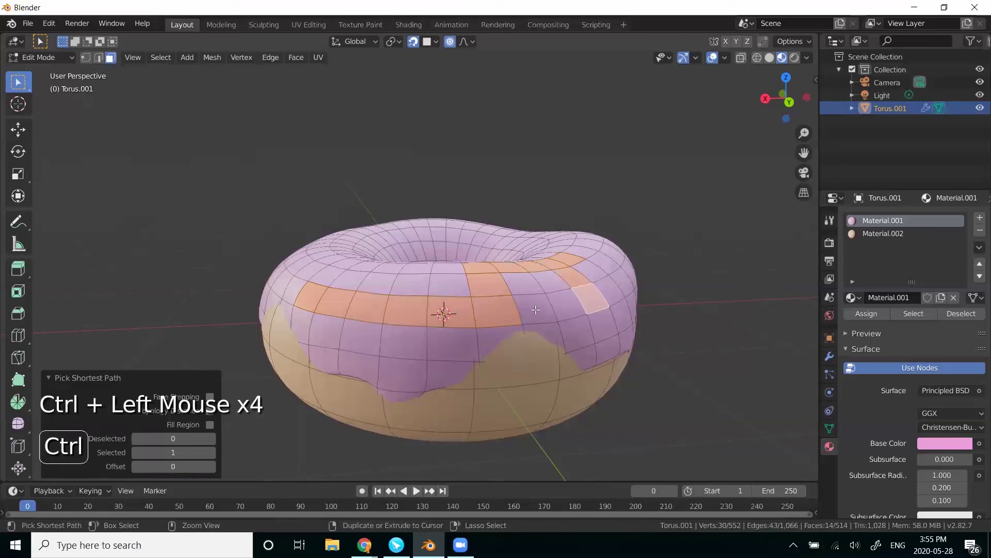
{"action": "left_click", "coordinate": [102, 376]}
{"action": "left_click", "coordinate": [72, 468]}
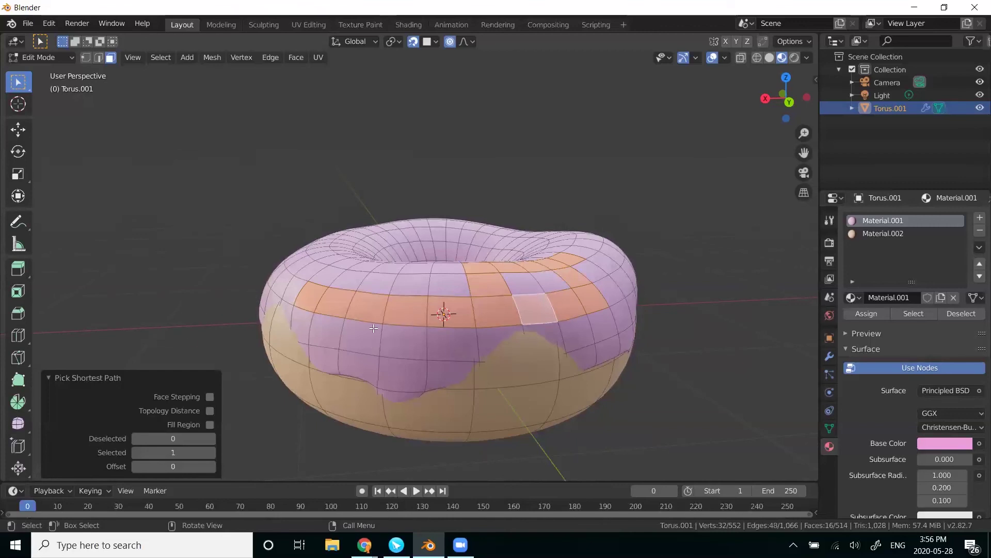
Select a single face on the icing, switch the selection to one dough face, and return to Object Mode.
{"action": "left_click", "coordinate": [395, 341]}
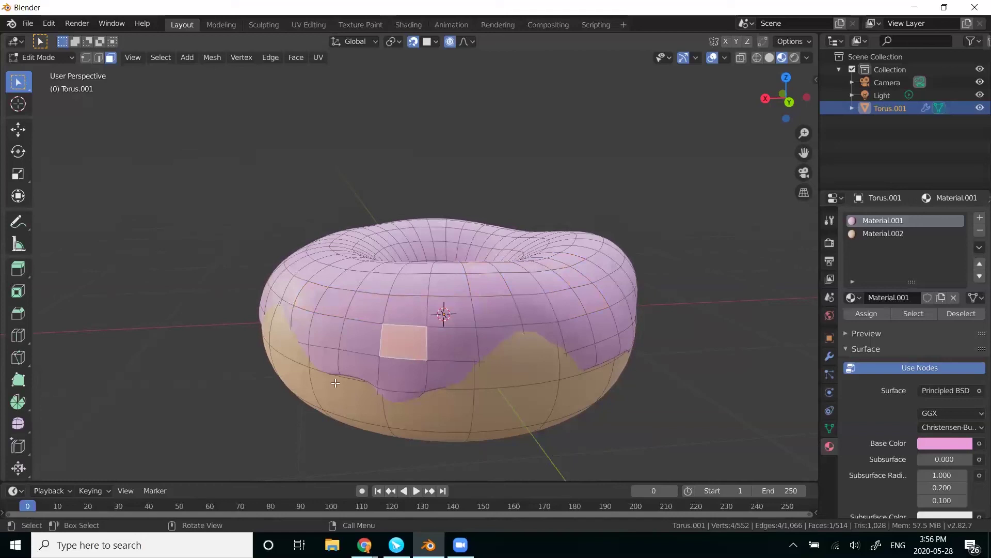
{"action": "middle_click_drag", "start_coordinate": [231, 301], "coordinate": [250, 283]}
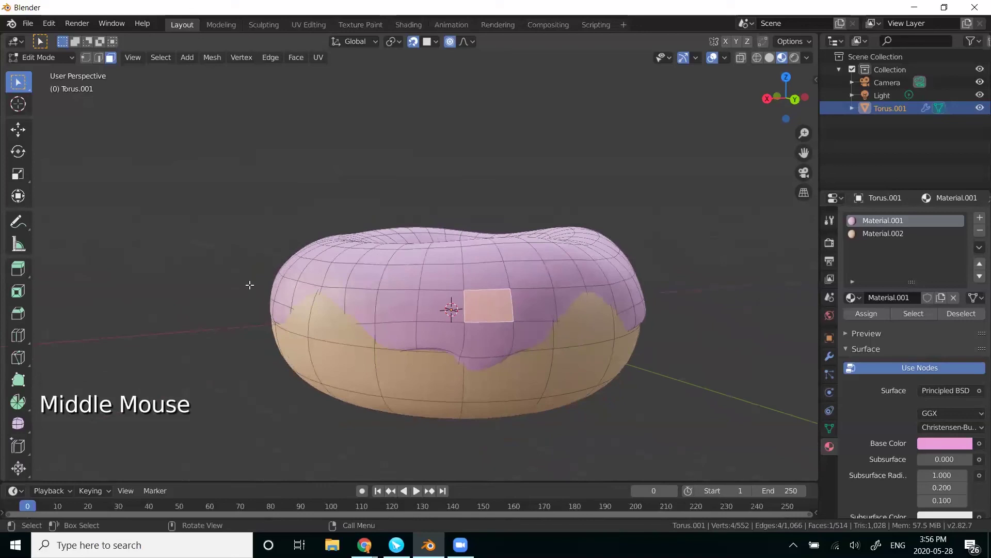
{"action": "left_click", "coordinate": [333, 351]}
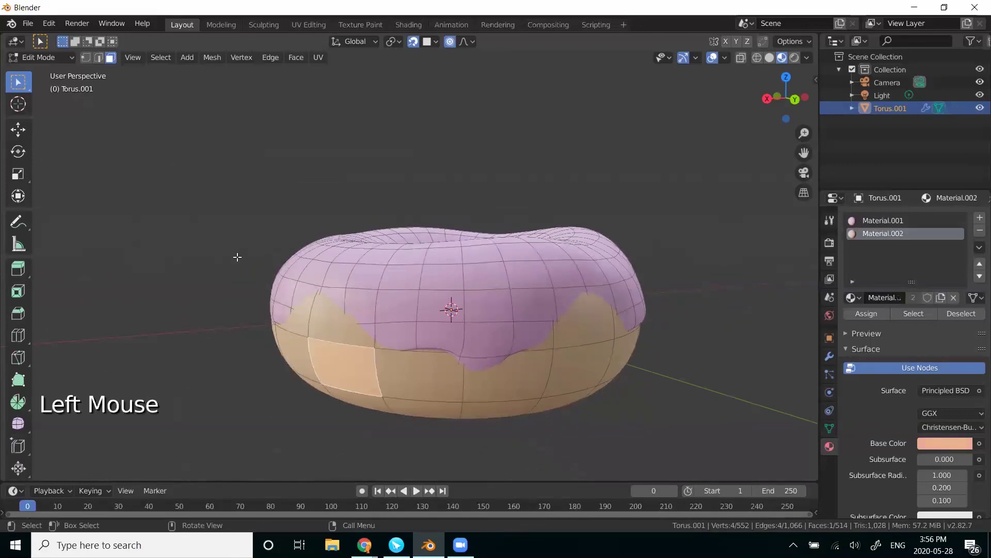
{"action": "key", "text": "Tab"}
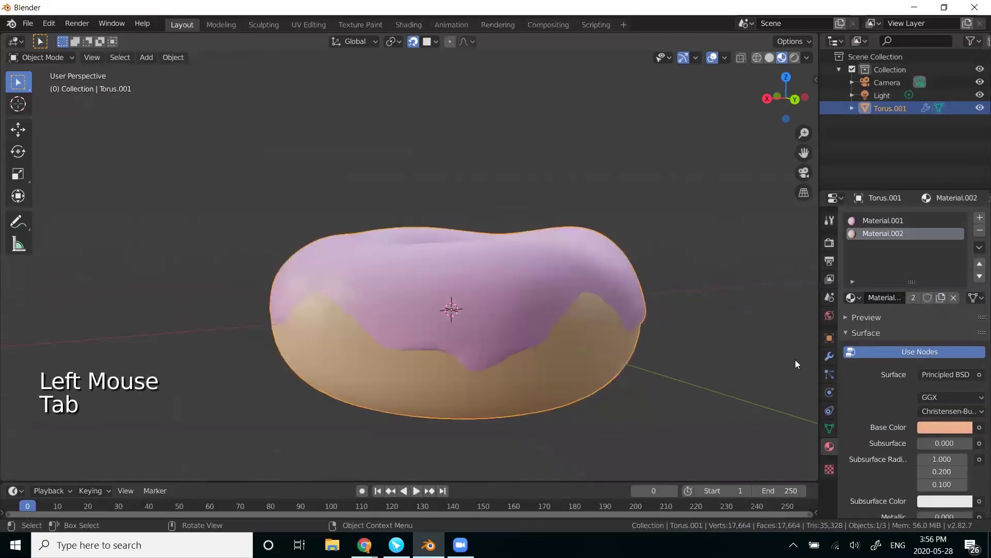
Examine the Solidify and Subdivision modifier settings of the joined doughnut.
{"action": "left_click", "coordinate": [830, 356]}
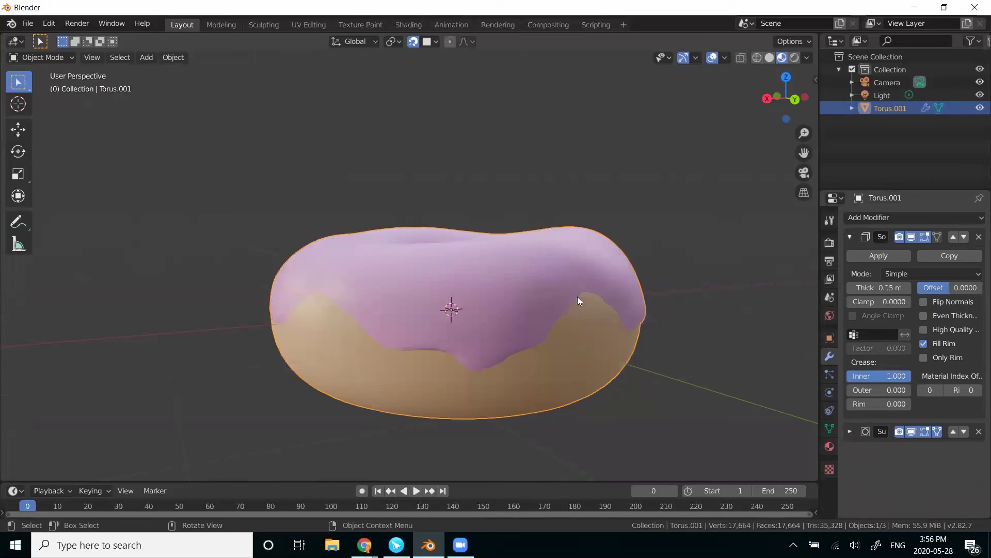
{"action": "left_click", "coordinate": [850, 431]}
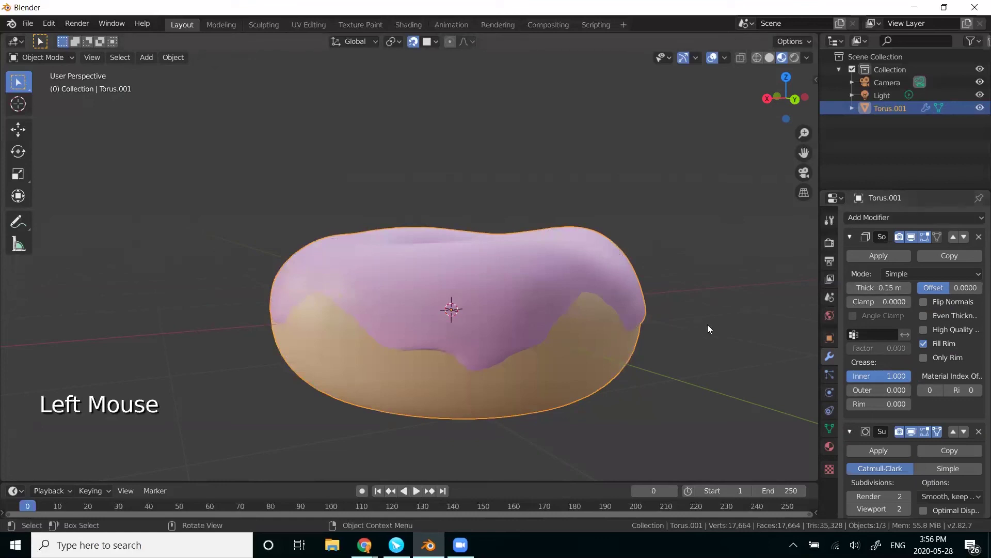
{"action": "key", "text": "ctrl"}
{"action": "key", "text": "ctrl"}
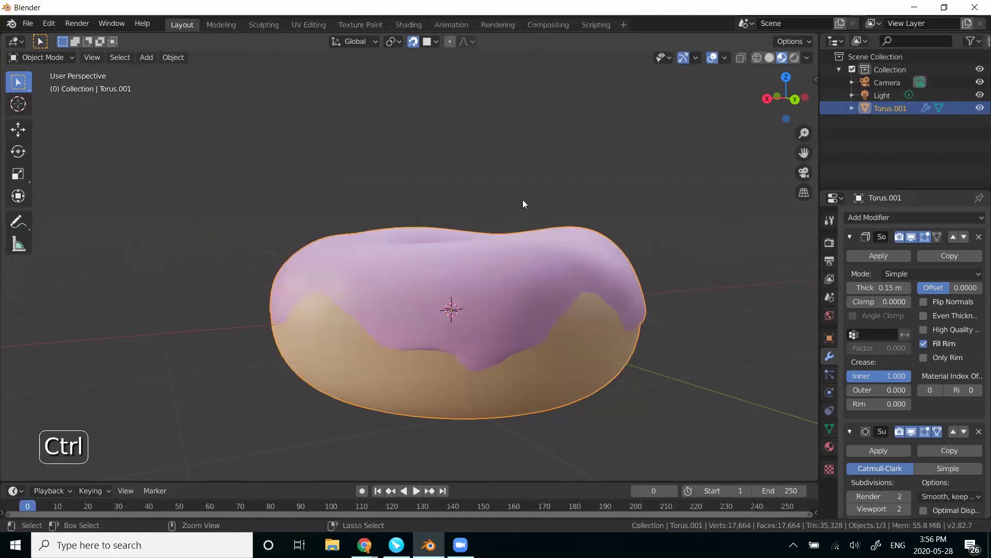
Undo the face selections and the join so the icing and dough are two separate objects again.
{"action": "key", "text": "ctrl+z"}
{"action": "key", "text": "ctrl+z"}
{"action": "key", "text": "ctrl+z"}
{"action": "key", "text": "ctrl+z"}
{"action": "key", "text": "ctrl+z"}
{"action": "key", "text": "ctrl+z"}
{"action": "key", "text": "ctrl+z"}
{"action": "key", "text": "ctrl+z"}
{"action": "key", "text": "ctrl+z"}
{"action": "key", "text": "ctrl+z"}
{"action": "key", "text": "ctrl+z"}
{"action": "key", "text": "ctrl+z"}
{"action": "key", "text": "ctrl+z"}
{"action": "key", "text": "ctrl+z"}
{"action": "key", "text": "ctrl+z"}
{"action": "key", "text": "ctrl+z"}
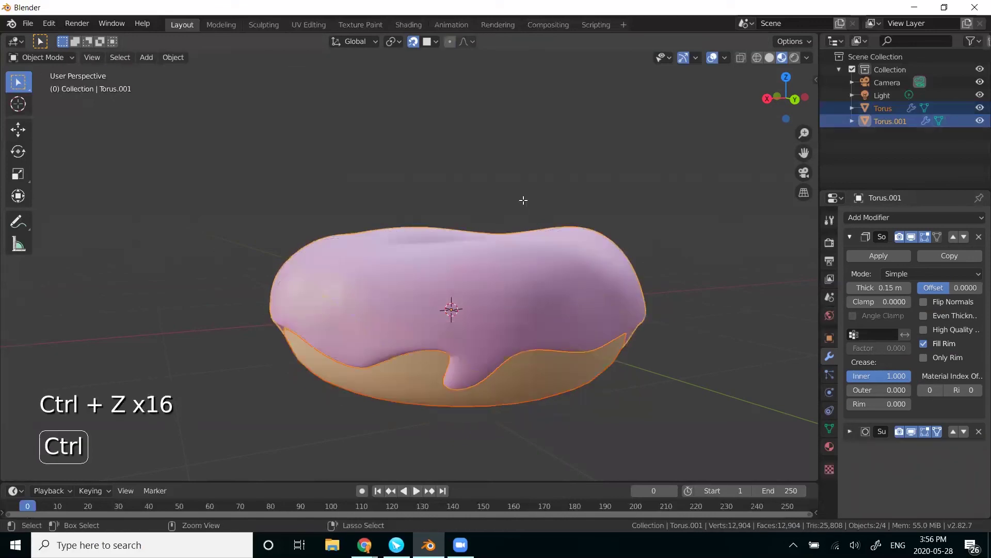
{"action": "middle_click_drag", "start_coordinate": [643, 203], "coordinate": [530, 259]}
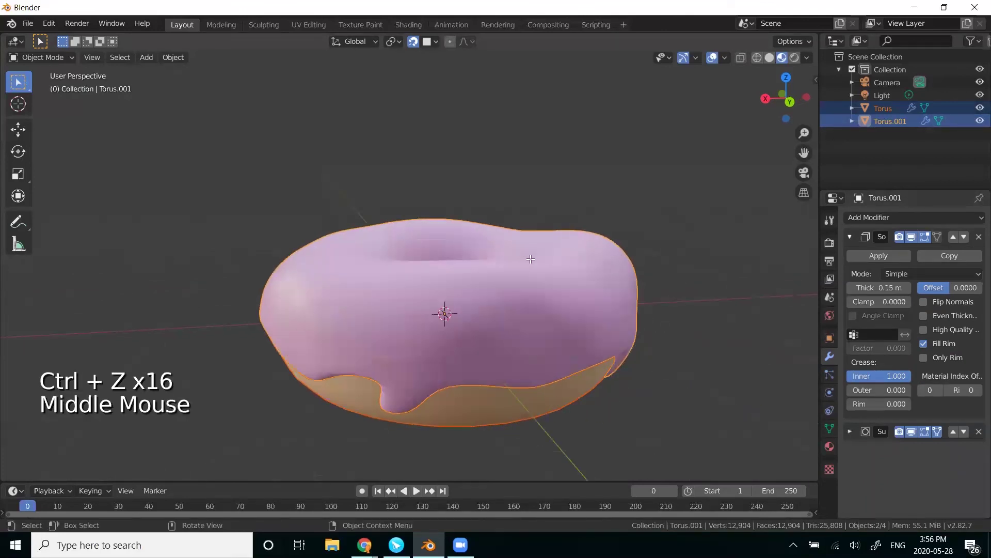
{"action": "scroll", "coordinate": [530, 259], "scroll_direction": "down", "scroll_amount": 1}
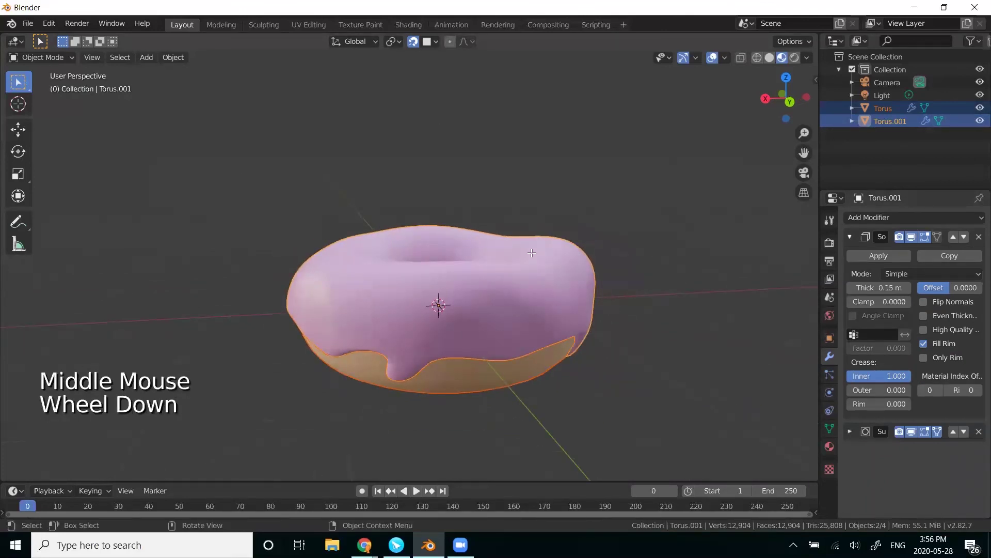
Select both the icing and the dough and move them to a new collection named Donut.
{"action": "left_click", "coordinate": [487, 186]}
{"action": "left_click_drag", "start_coordinate": [275, 155], "coordinate": [591, 434]}
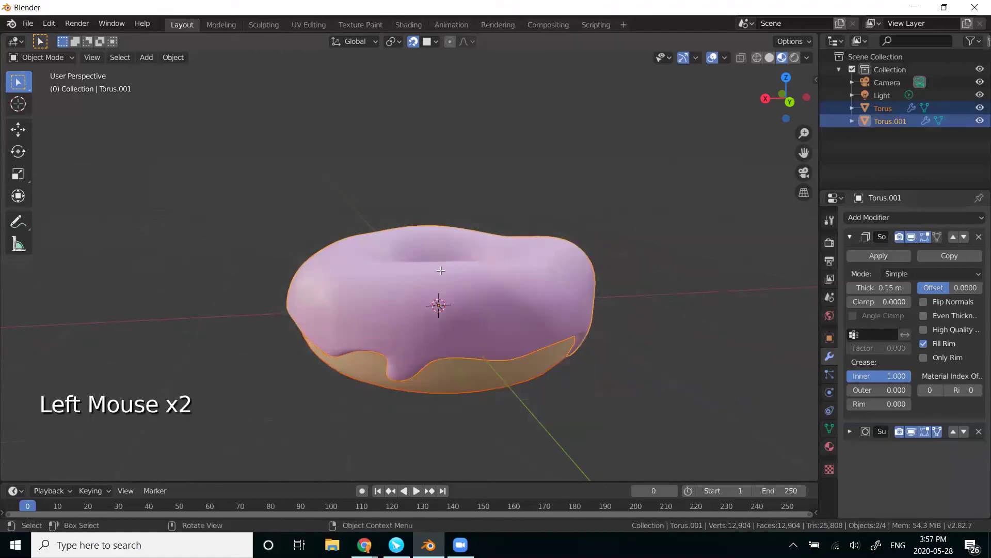
{"action": "key", "text": "n"}
{"action": "key", "text": "n"}
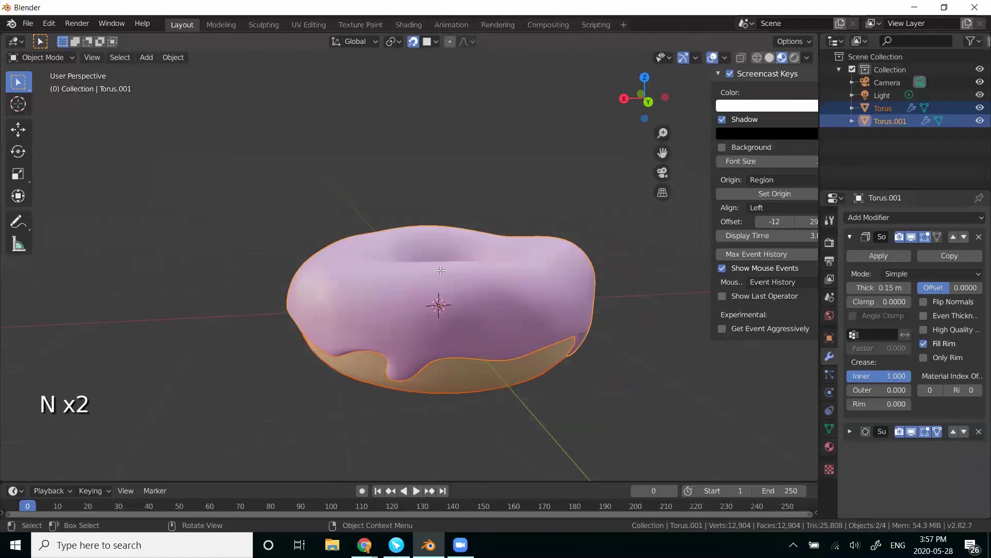
{"action": "key", "text": "m"}
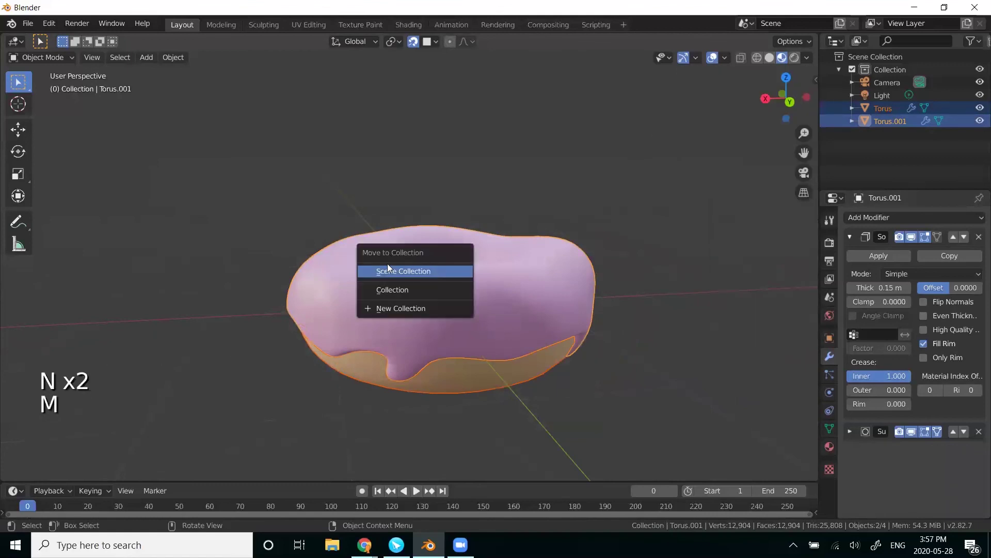
{"action": "left_click", "coordinate": [394, 309]}
{"action": "type", "text": "Donut"}
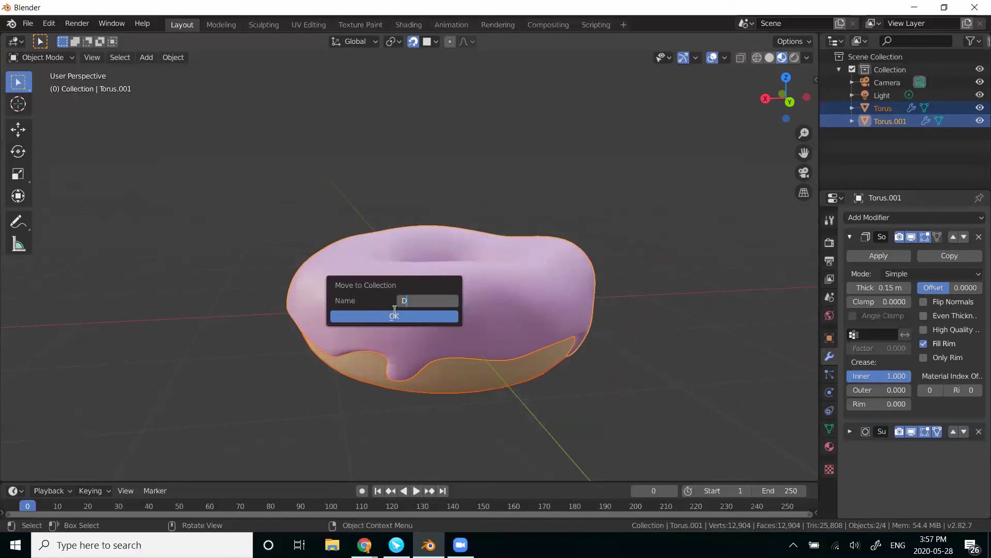
{"action": "key", "text": "Return"}
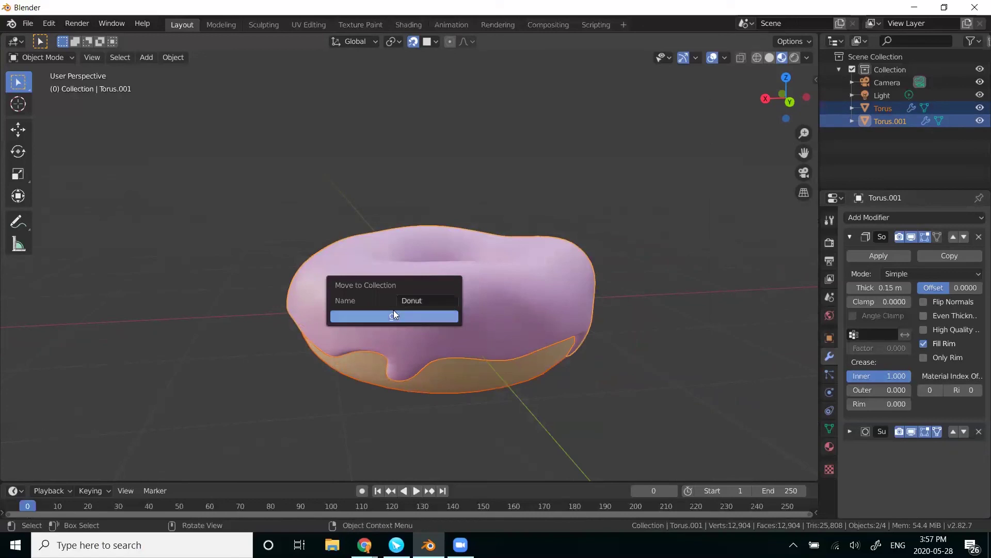
{"action": "left_click", "coordinate": [426, 318]}
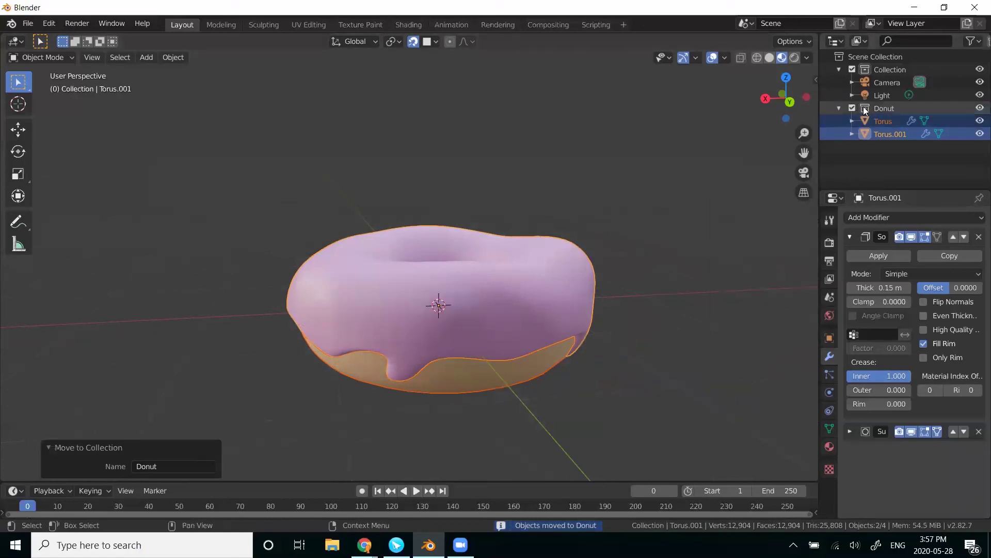
Try to move the whole doughnut by selecting the Donut collection, and reselect both doughnut parts.
{"action": "left_click", "coordinate": [890, 107]}
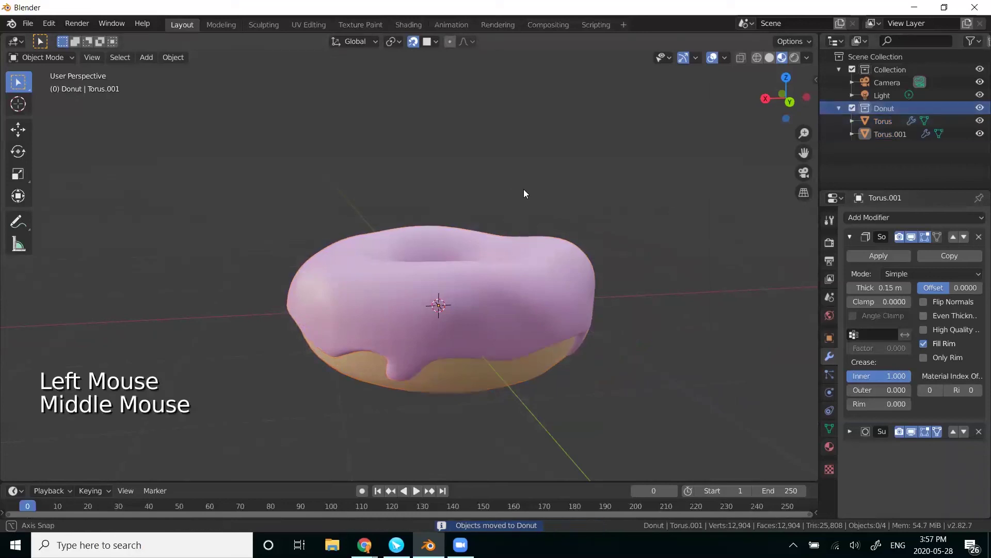
{"action": "middle_click_drag", "start_coordinate": [523, 189], "coordinate": [546, 179]}
{"action": "left_click", "coordinate": [892, 110]}
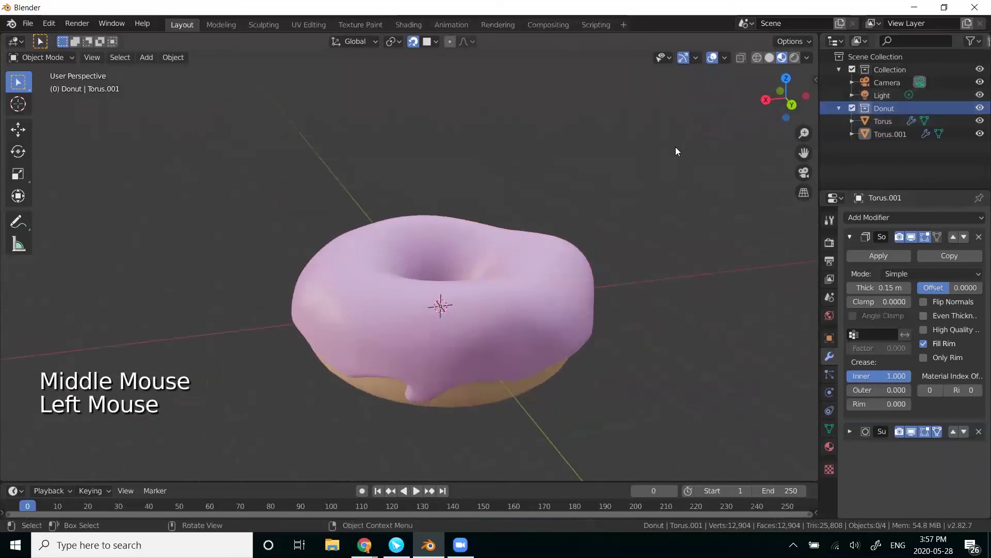
{"action": "key", "text": "g"}
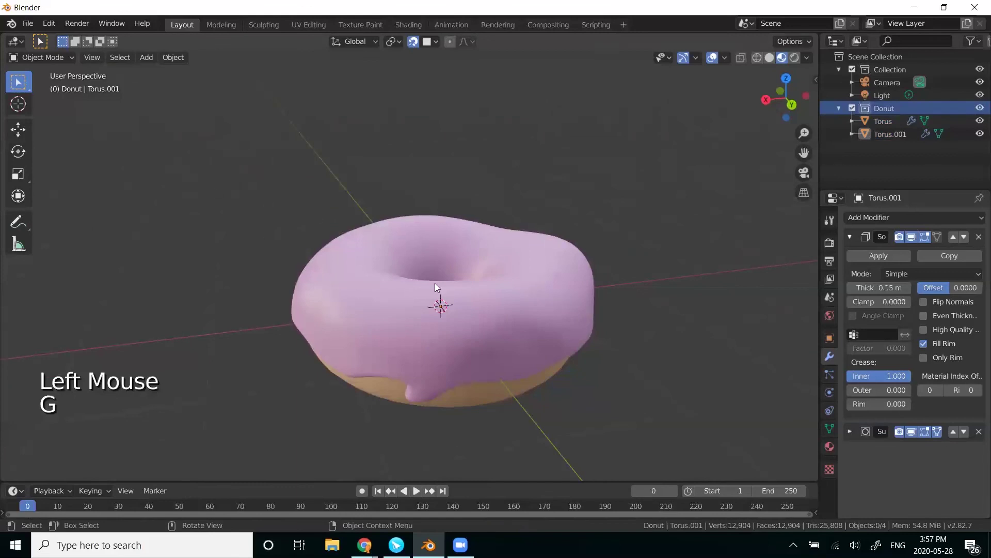
{"action": "middle_click_drag", "start_coordinate": [579, 226], "coordinate": [517, 302]}
{"action": "left_click", "coordinate": [517, 303]}
{"action": "left_click_drag", "start_coordinate": [671, 403], "coordinate": [229, 172]}
{"action": "left_click", "coordinate": [879, 108]}
{"action": "left_click_drag", "start_coordinate": [724, 394], "coordinate": [204, 185]}
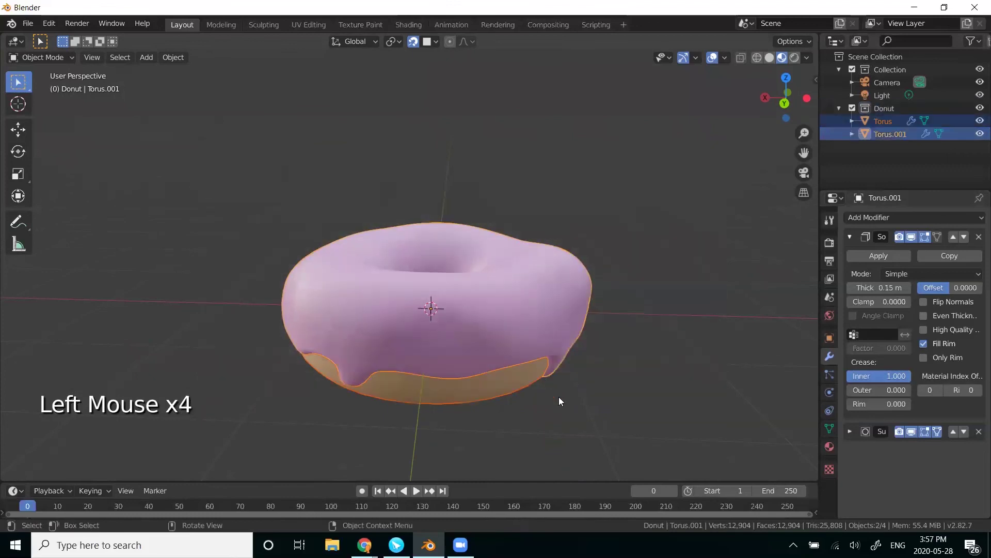
Apply the Solidify and Subdivision modifiers on the icing and the Subdivision modifier on the dough.
{"action": "middle_click_drag", "start_coordinate": [479, 381], "coordinate": [492, 378]}
{"action": "left_click", "coordinate": [491, 373]}
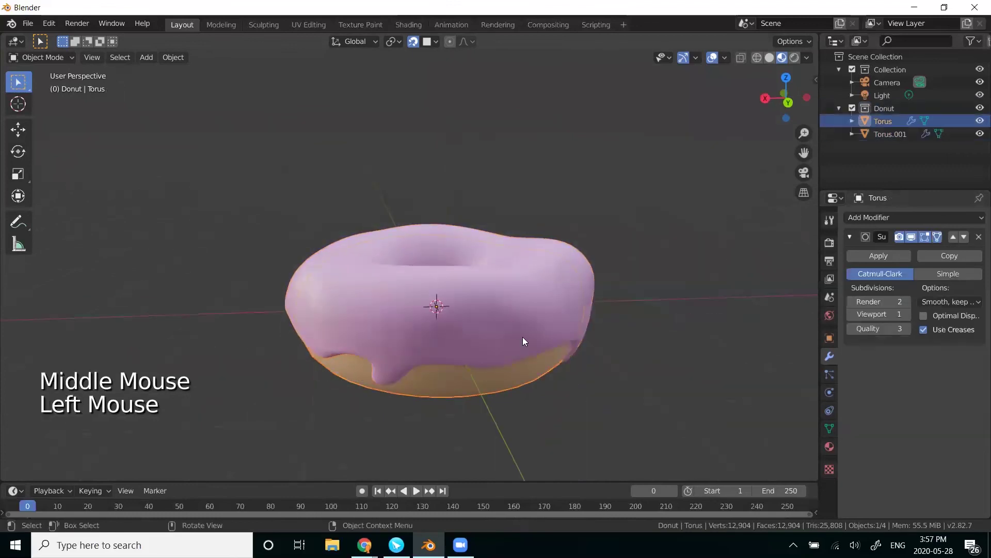
{"action": "left_click", "coordinate": [505, 334]}
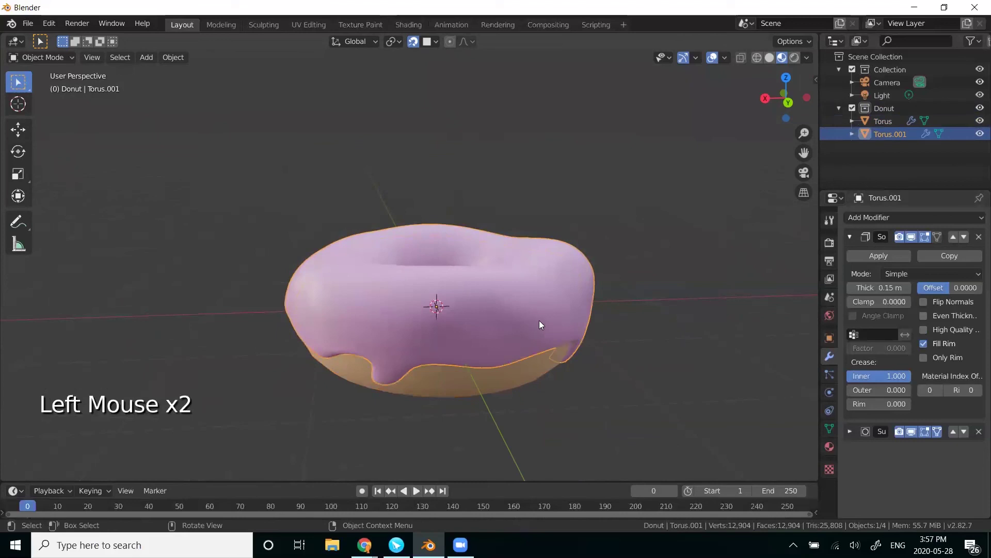
{"action": "left_click", "coordinate": [869, 258]}
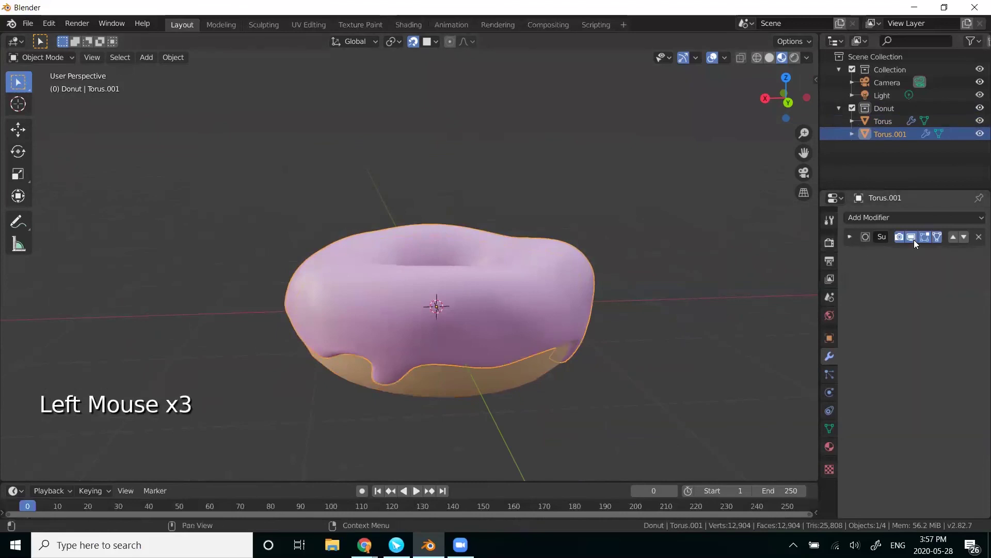
{"action": "left_click", "coordinate": [849, 236]}
{"action": "left_click", "coordinate": [871, 254]}
{"action": "left_click", "coordinate": [528, 365]}
{"action": "left_click", "coordinate": [882, 255]}
Select the icing and the dough together, join them into one object, and check it from several sides.
{"action": "left_click_drag", "start_coordinate": [629, 426], "coordinate": [149, 93]}
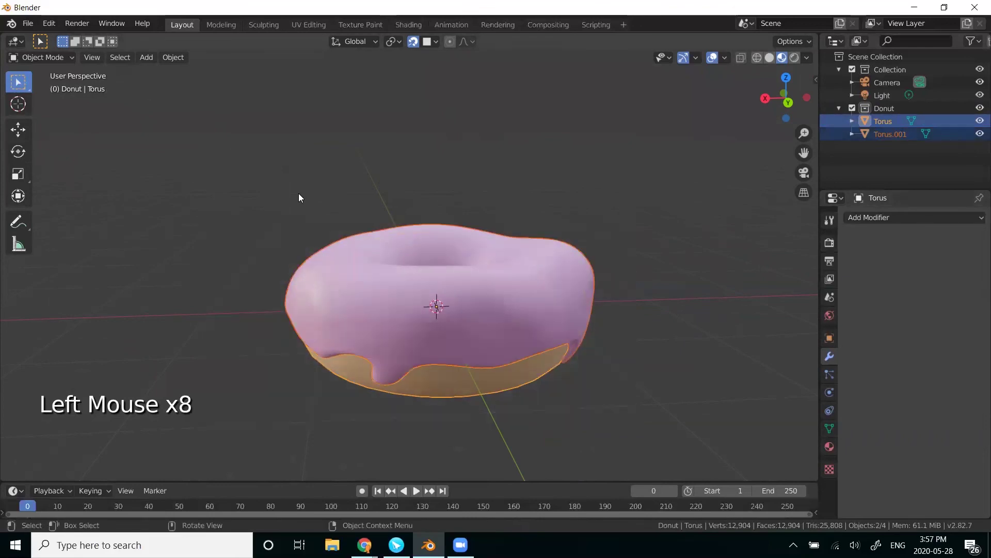
{"action": "key", "text": "alt+j"}
{"action": "key", "text": "ctrl+j"}
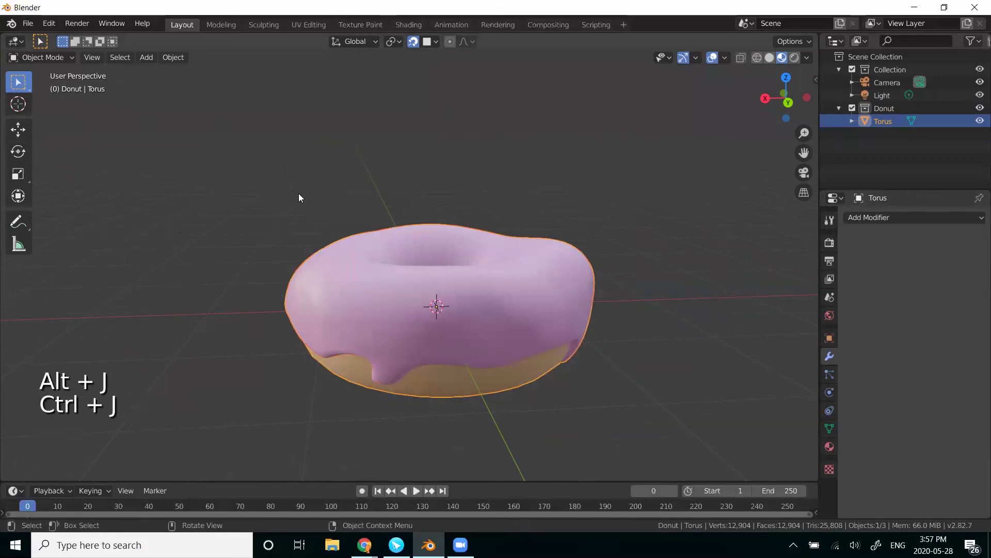
{"action": "middle_click_drag", "start_coordinate": [555, 300], "coordinate": [548, 356]}
{"action": "left_click", "coordinate": [549, 357]}
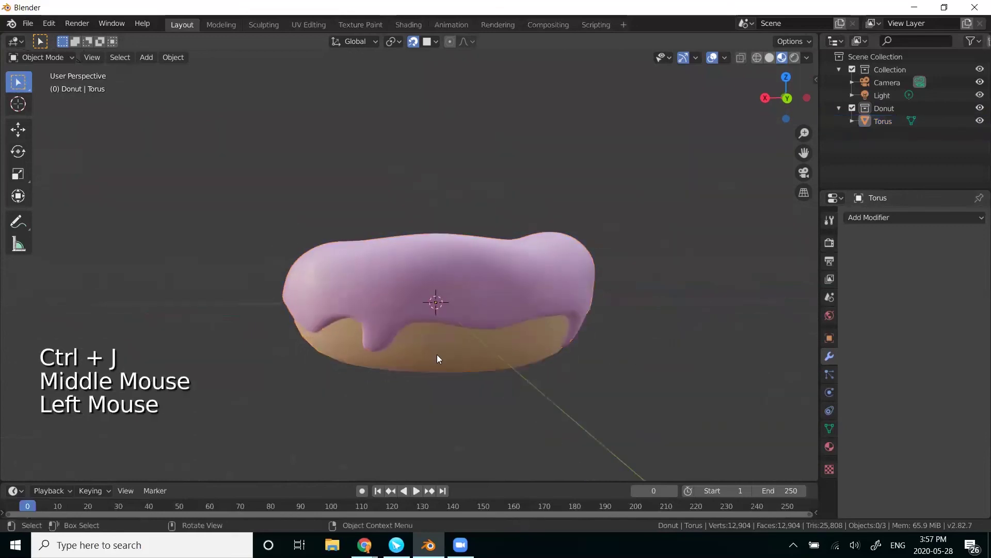
{"action": "middle_click_drag", "start_coordinate": [378, 192], "coordinate": [465, 221]}
{"action": "left_click", "coordinate": [553, 387]}
{"action": "middle_click_drag", "start_coordinate": [553, 387], "coordinate": [526, 346]}
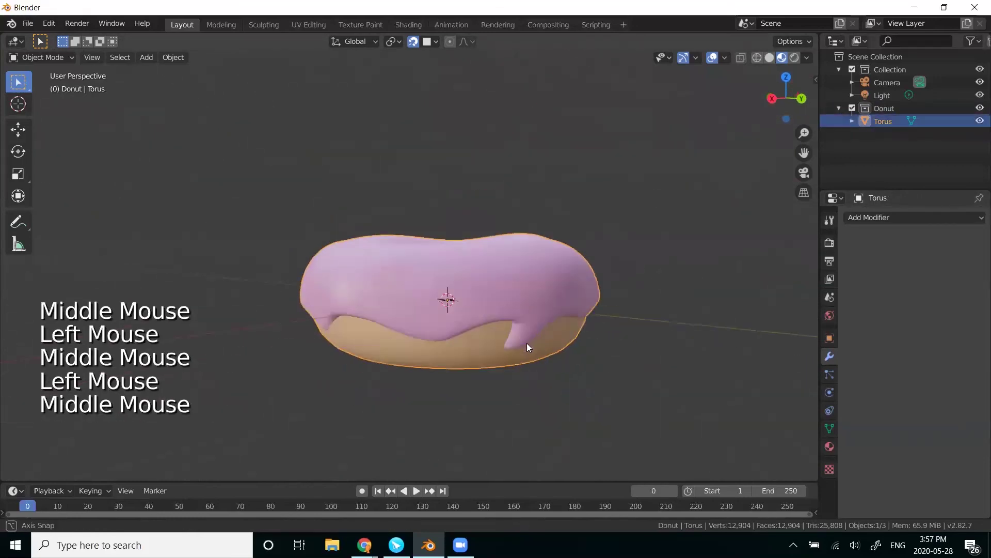
{"action": "middle_click_drag", "start_coordinate": [629, 270], "coordinate": [579, 250]}
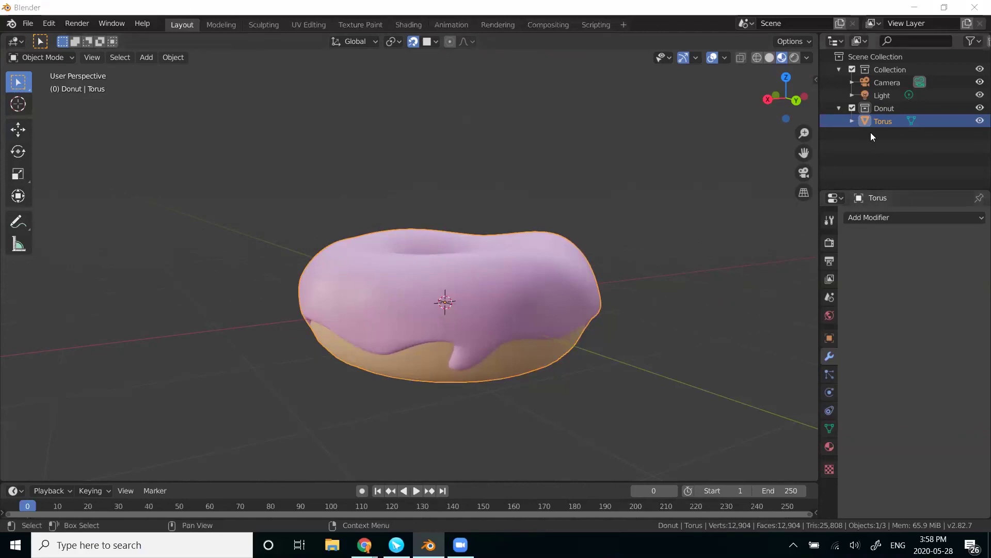
Select the Donut collection and look through the available export formats, including Wavefront (.obj).
{"action": "left_click", "coordinate": [883, 109]}
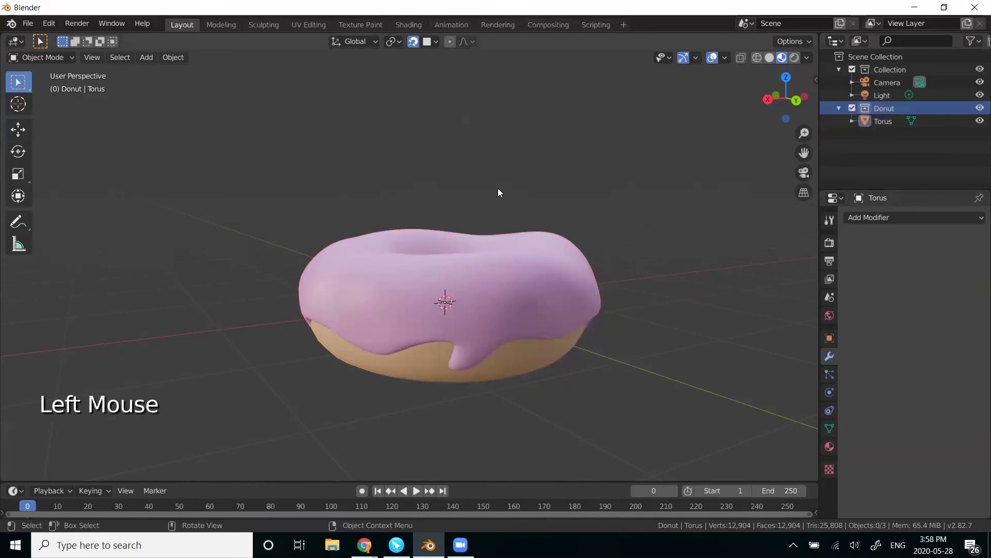
{"action": "left_click", "coordinate": [839, 107]}
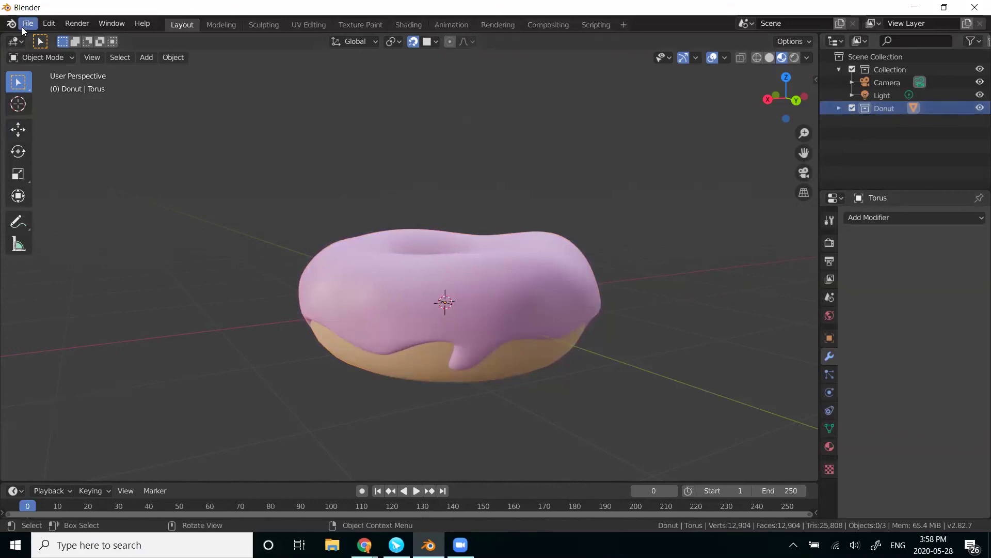
{"action": "left_click", "coordinate": [839, 108]}
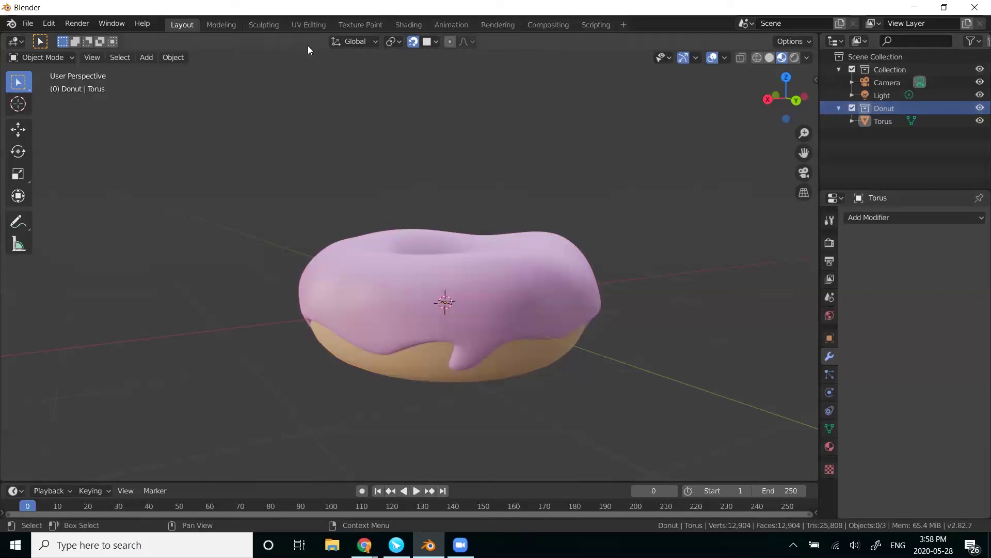
{"action": "left_click", "coordinate": [28, 23]}
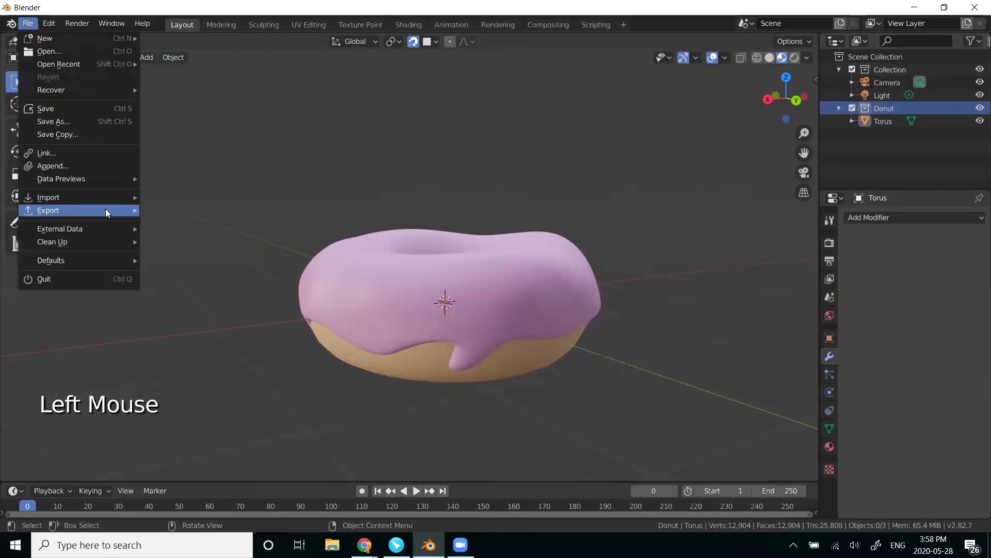
{"action": "mouse_move", "coordinate": [106, 209]}
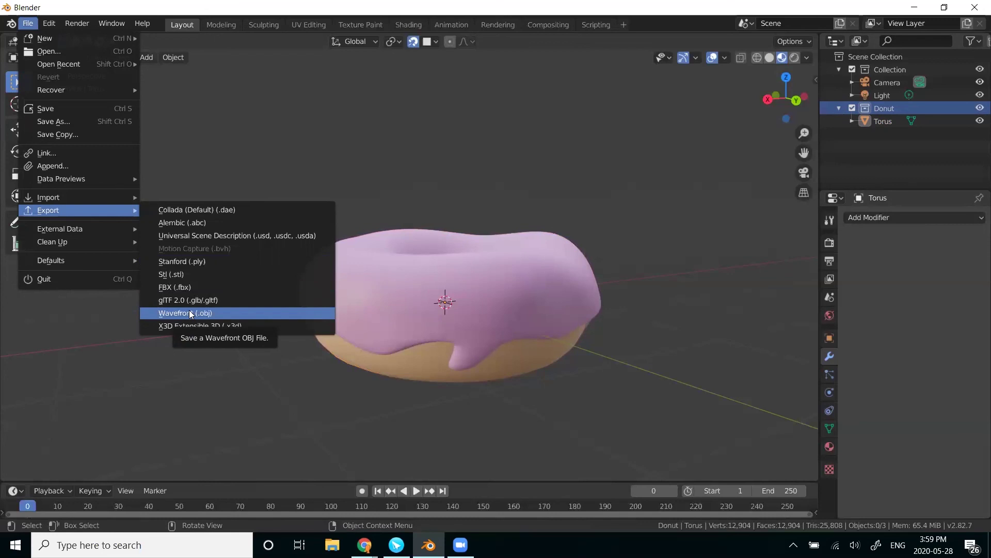
Leave the Donut collection's name as is and select the joined doughnut object inside it.
{"action": "left_click", "coordinate": [873, 109]}
{"action": "double_click", "coordinate": [873, 109]}
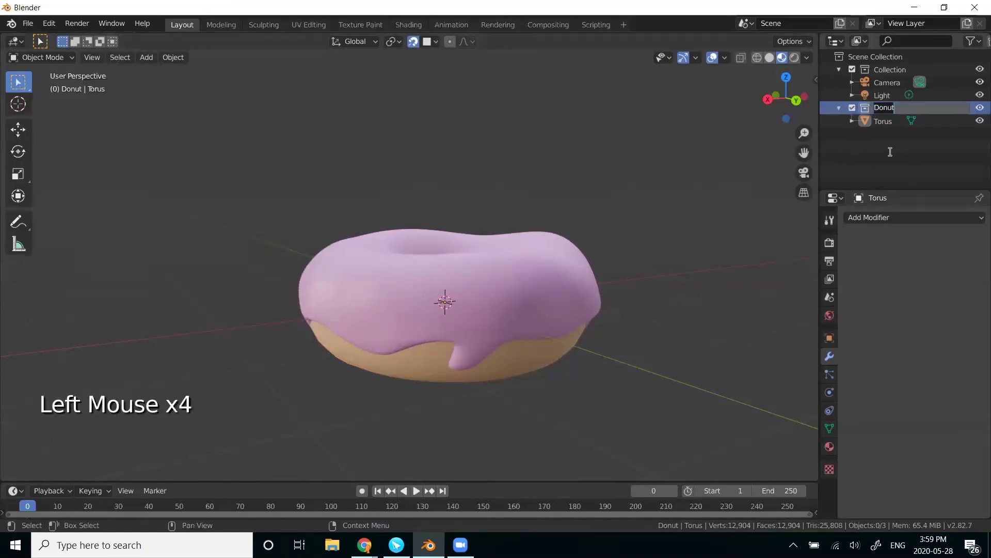
{"action": "left_click", "coordinate": [884, 122]}
{"action": "left_click", "coordinate": [593, 239]}
{"action": "left_click_drag", "start_coordinate": [607, 203], "coordinate": [255, 388]}
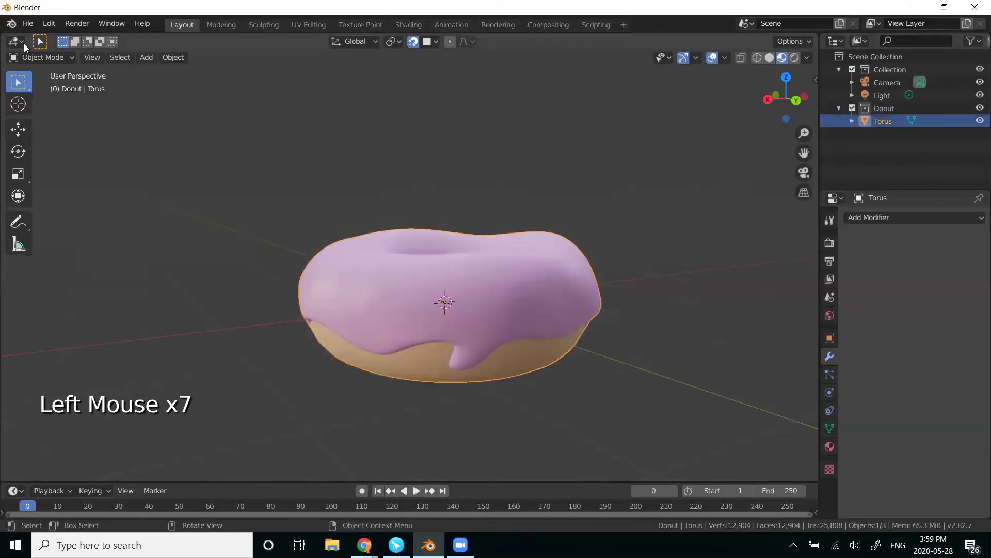
Look through the available import formats, including Wavefront (.obj), and view the joined doughnut from several sides.
{"action": "left_click", "coordinate": [27, 23]}
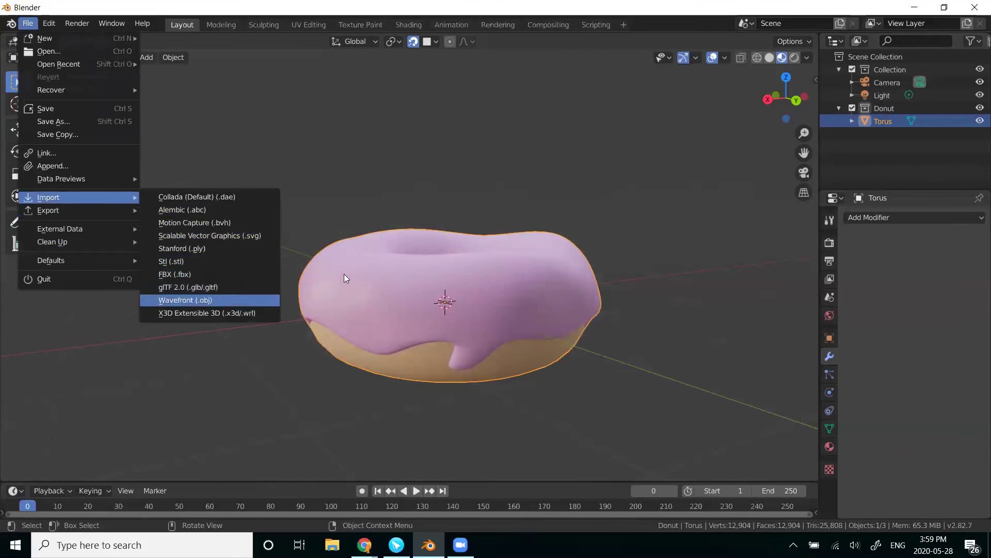
{"action": "left_click", "coordinate": [283, 315]}
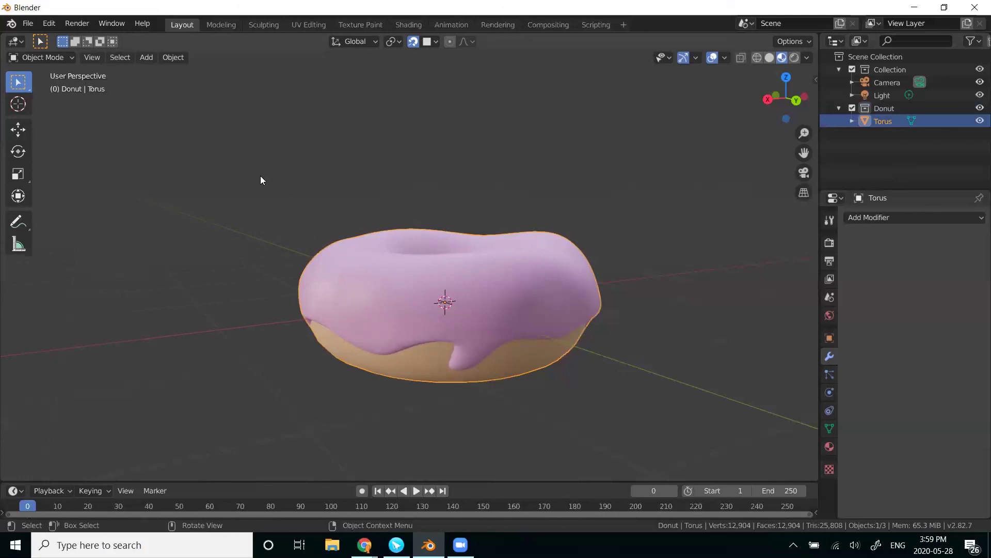
{"action": "key", "text": "shift"}
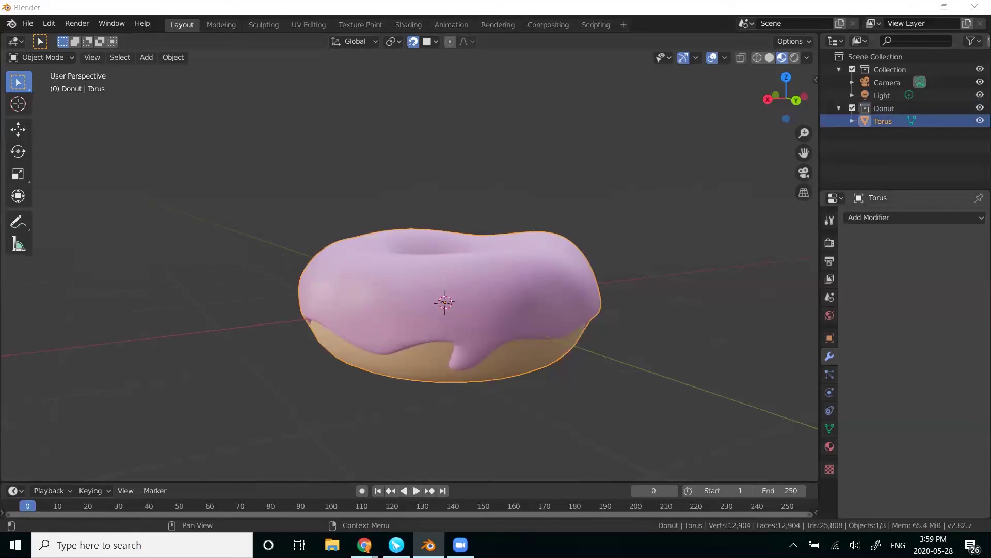
{"action": "middle_click_drag", "start_coordinate": [579, 169], "coordinate": [550, 183]}
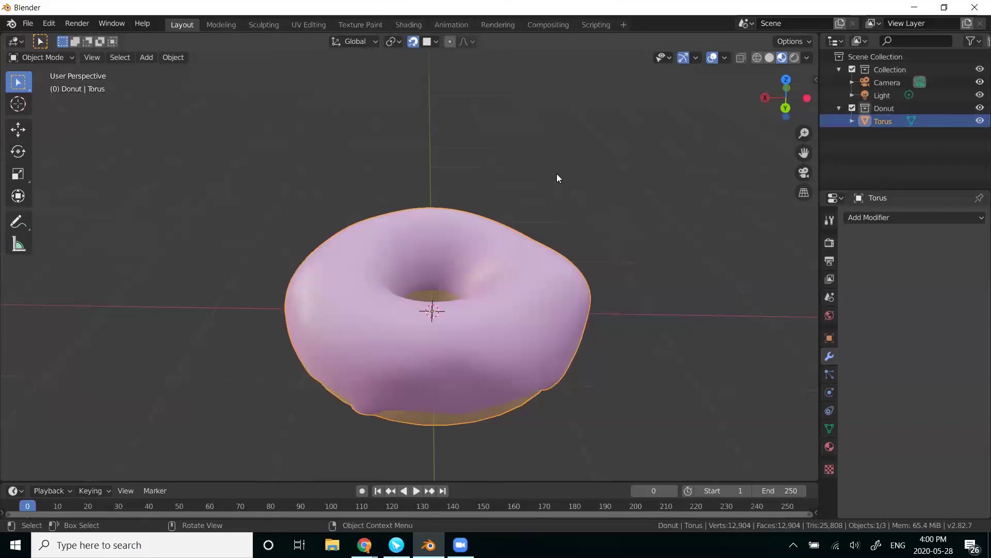
{"action": "middle_click_drag", "start_coordinate": [476, 170], "coordinate": [454, 166]}
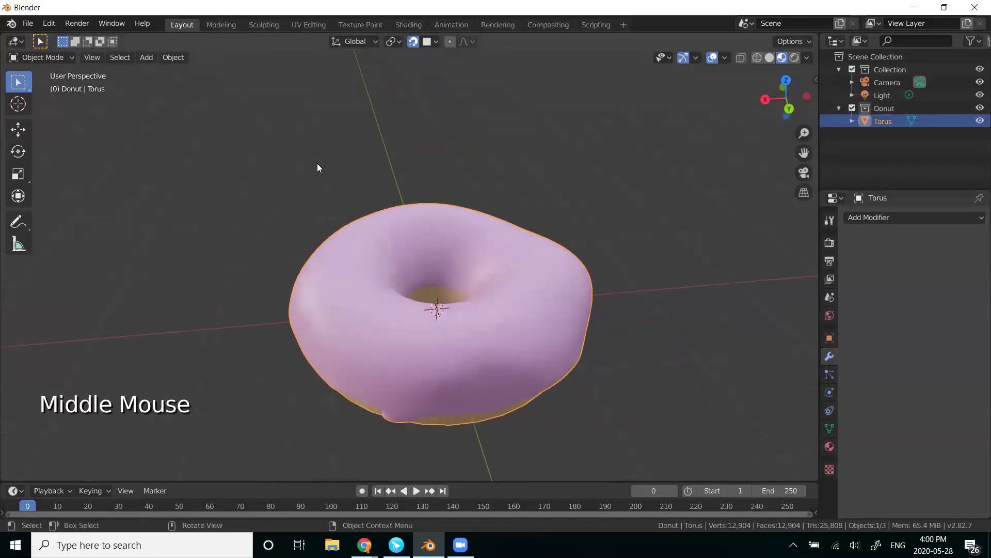
Deselect the doughnut and search the operators for an extrude command while in Object Mode.
{"action": "left_click", "coordinate": [276, 202]}
{"action": "key", "text": "F3"}
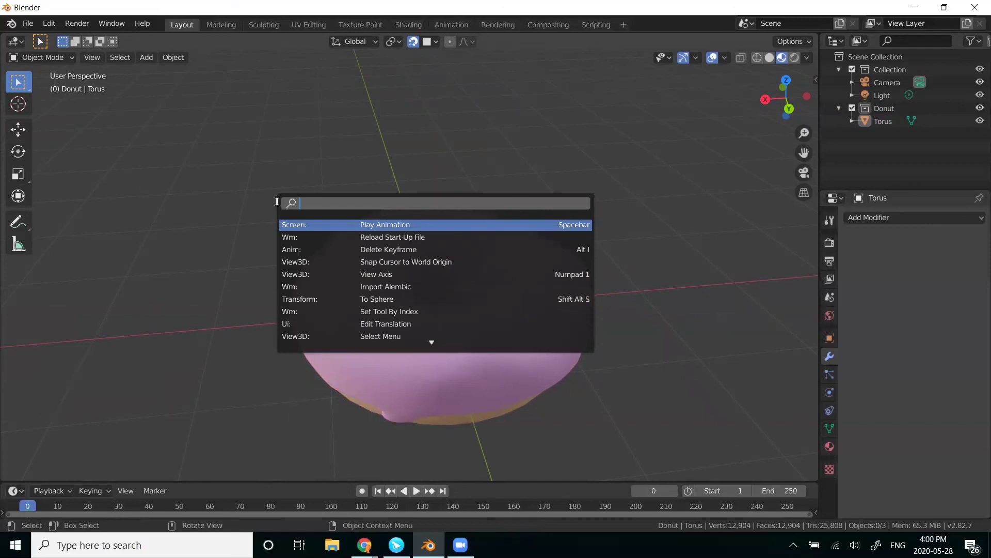
{"action": "type", "text": "extrud"}
{"action": "key", "text": "BackSpace"}
{"action": "key", "text": "BackSpace"}
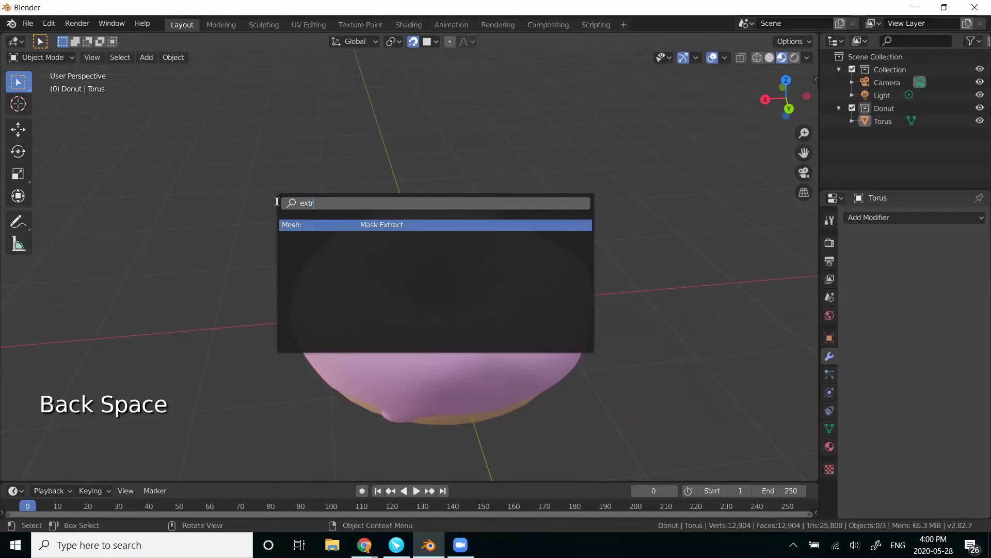
{"action": "key", "text": "BackSpace"}
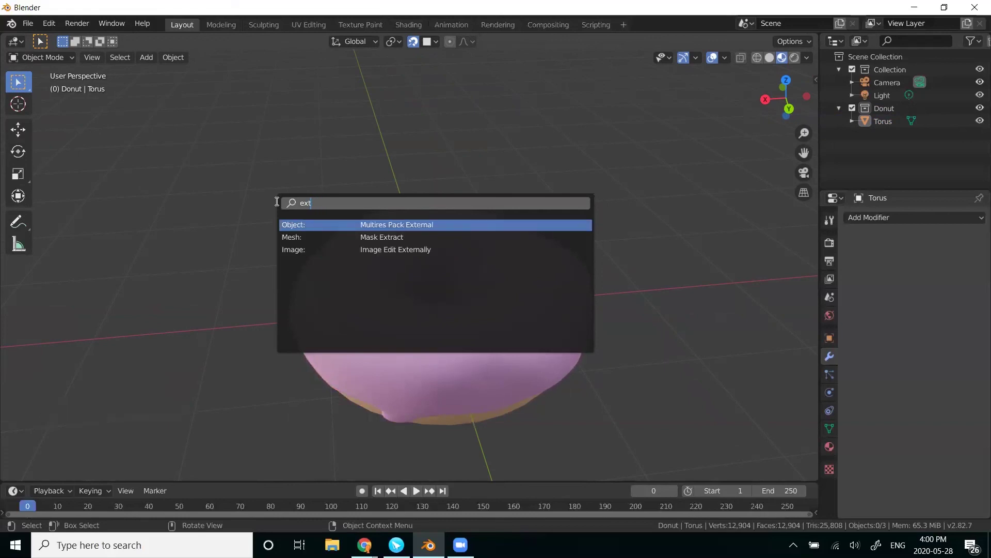
{"action": "key", "text": "BackSpace"}
{"action": "key", "text": "BackSpace"}
{"action": "key", "text": "BackSpace"}
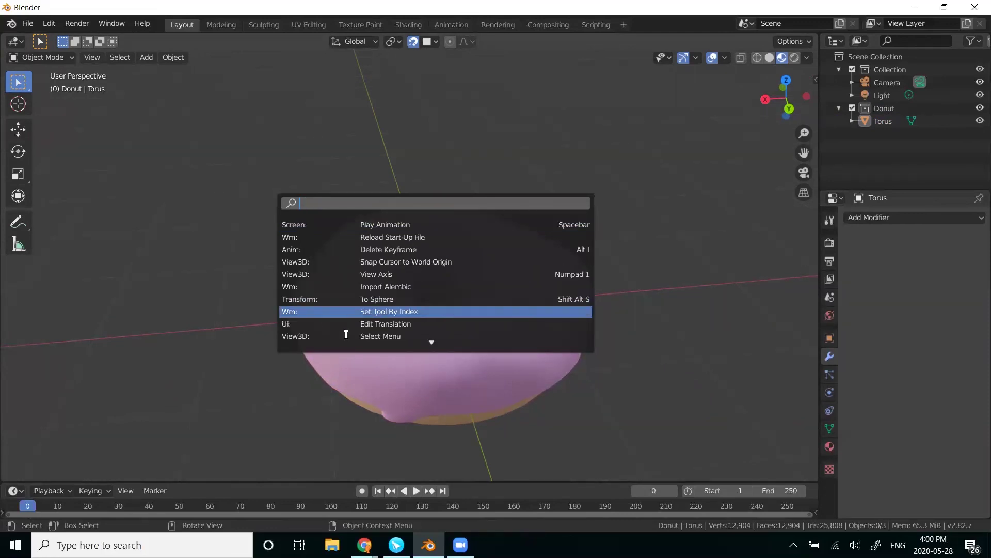
Select one face on the doughnut's icing in Edit Mode and extrude it about 0.92 m using Extrude and Move on Normals from the operator search.
{"action": "left_click", "coordinate": [346, 300]}
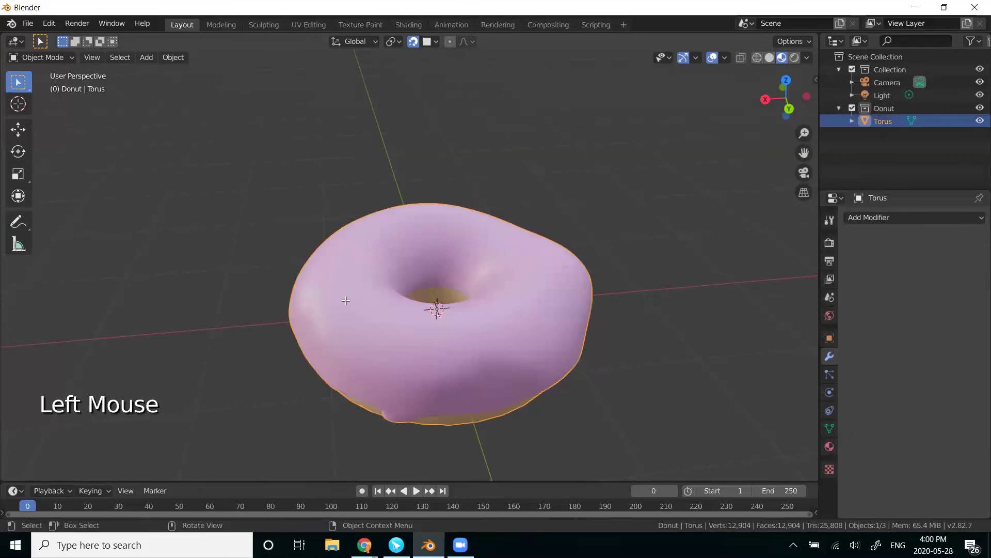
{"action": "key", "text": "Tab"}
{"action": "left_click", "coordinate": [340, 307]}
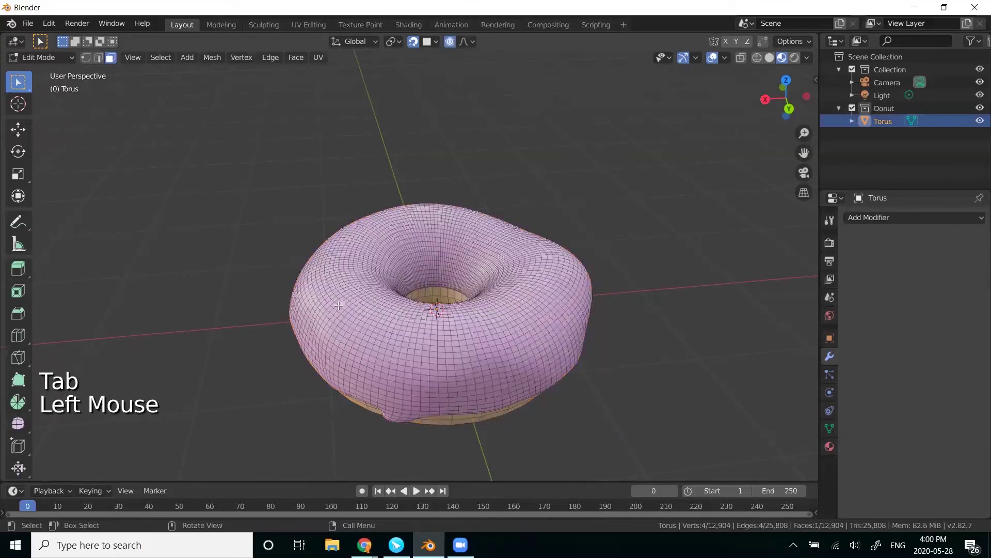
{"action": "key", "text": "F3"}
{"action": "type", "text": "e"}
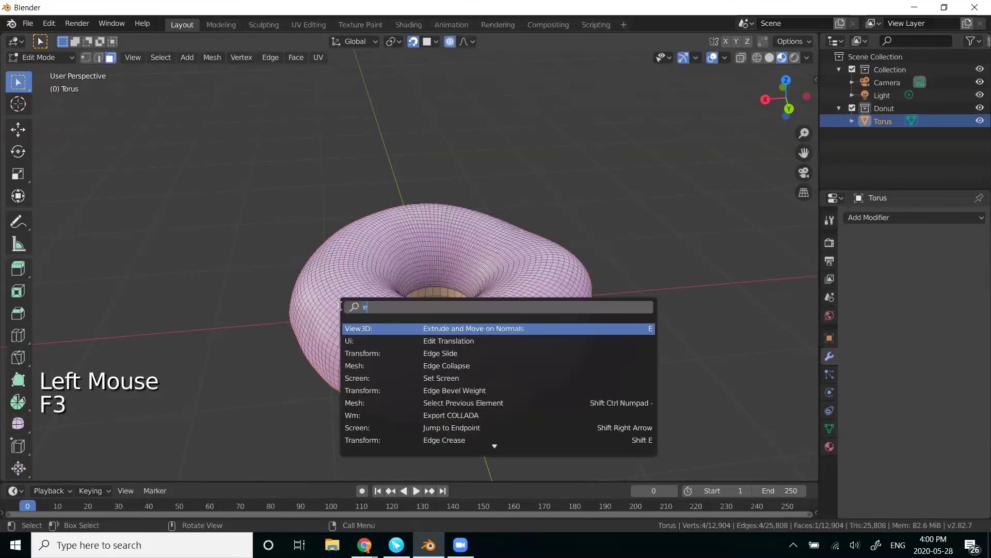
{"action": "type", "text": "xtr"}
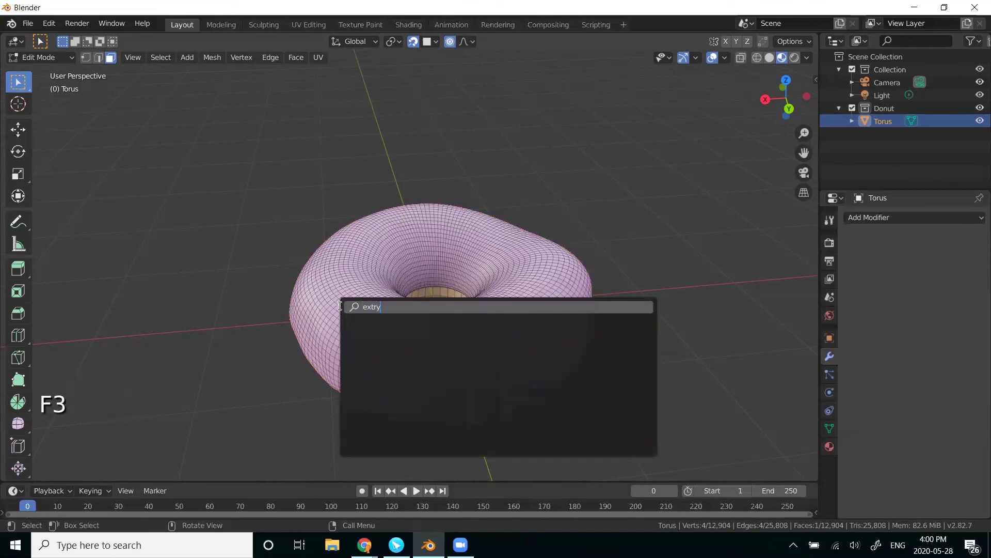
{"action": "type", "text": "ude"}
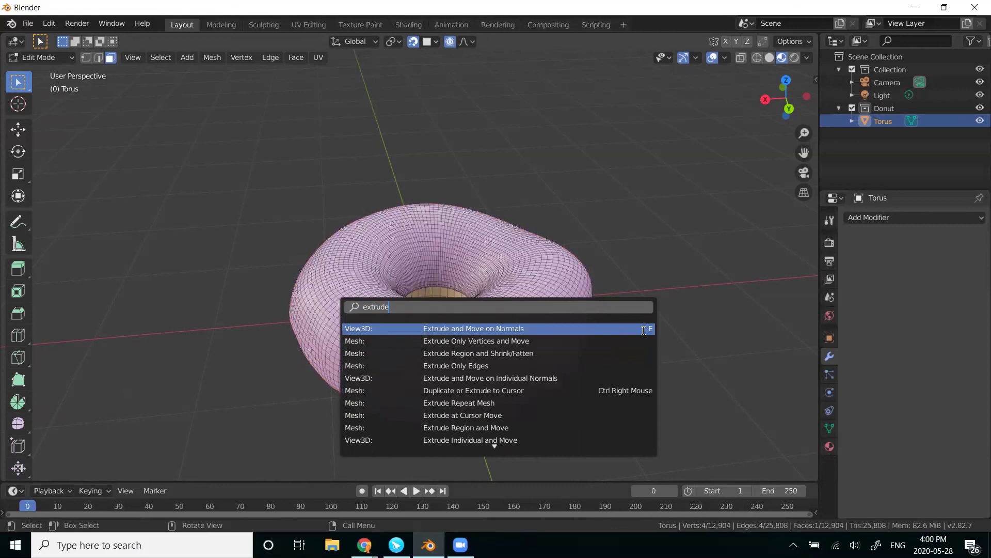
{"action": "left_click", "coordinate": [478, 329]}
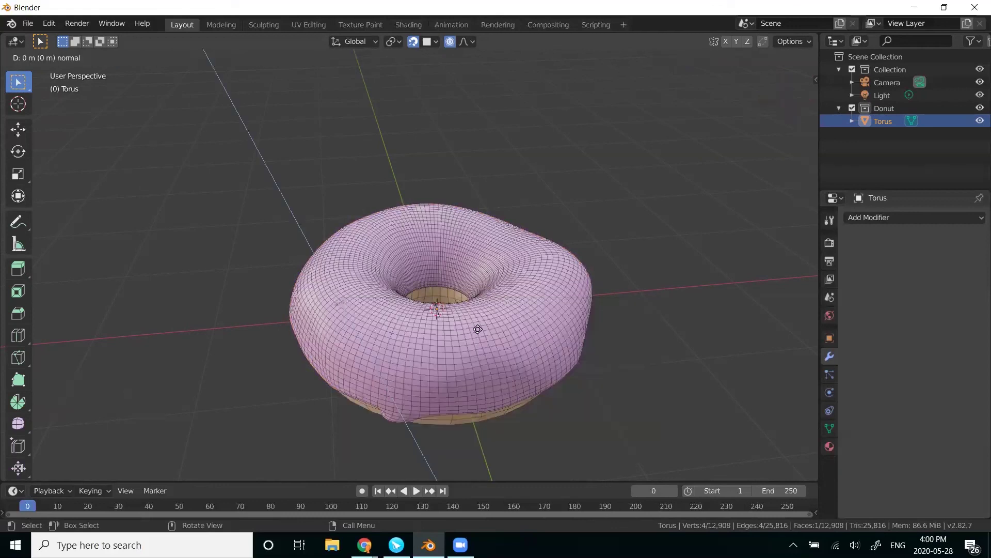
{"action": "left_click", "coordinate": [362, 277]}
{"action": "middle_click_drag", "start_coordinate": [423, 172], "coordinate": [387, 165]}
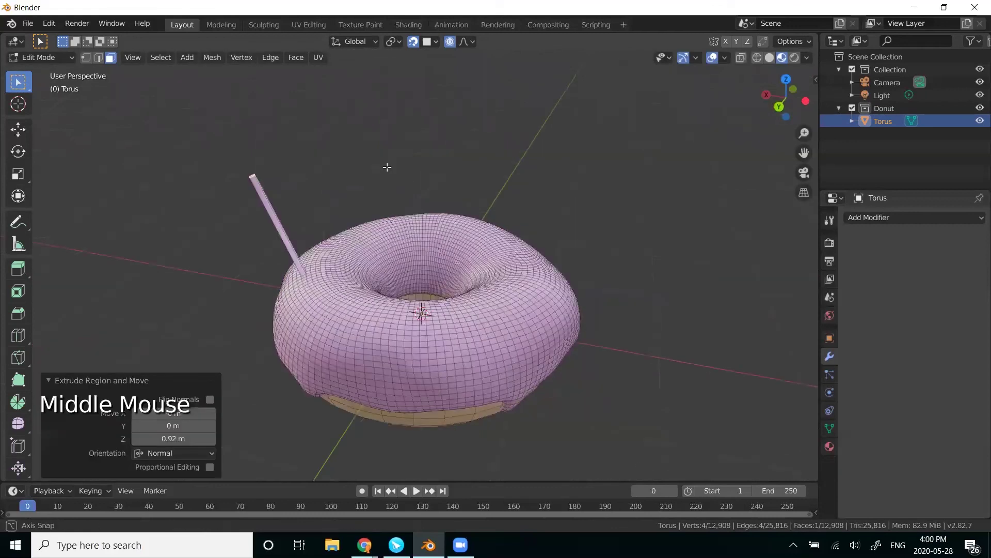
Search the operators for add commands in Edit Mode, and return to Object Mode.
{"action": "key", "text": "F3"}
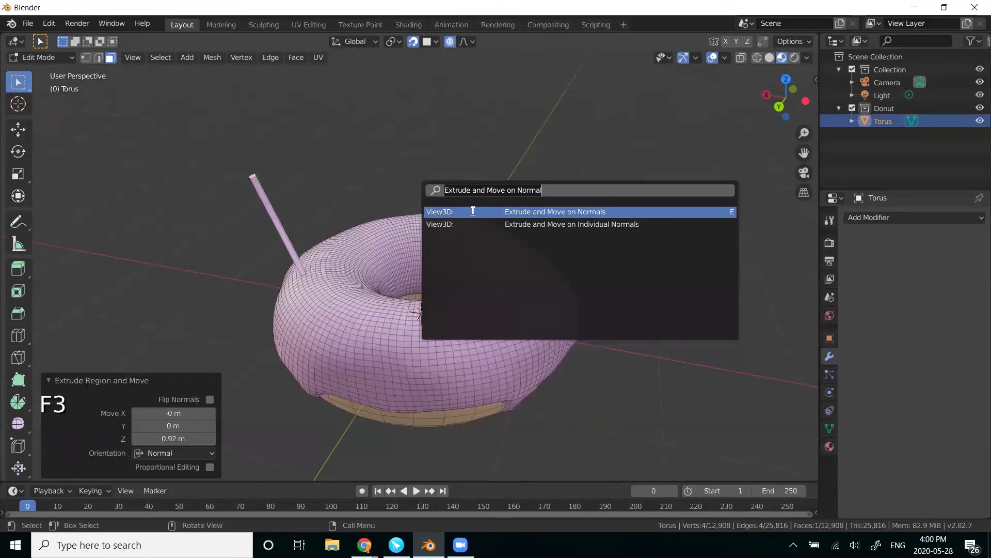
{"action": "type", "text": "add"}
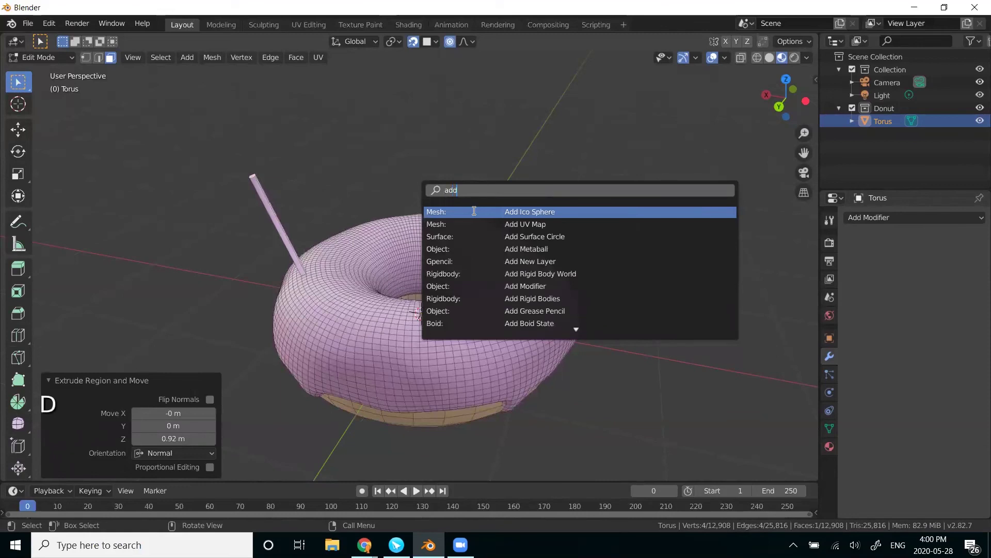
{"action": "key", "text": "Tab"}
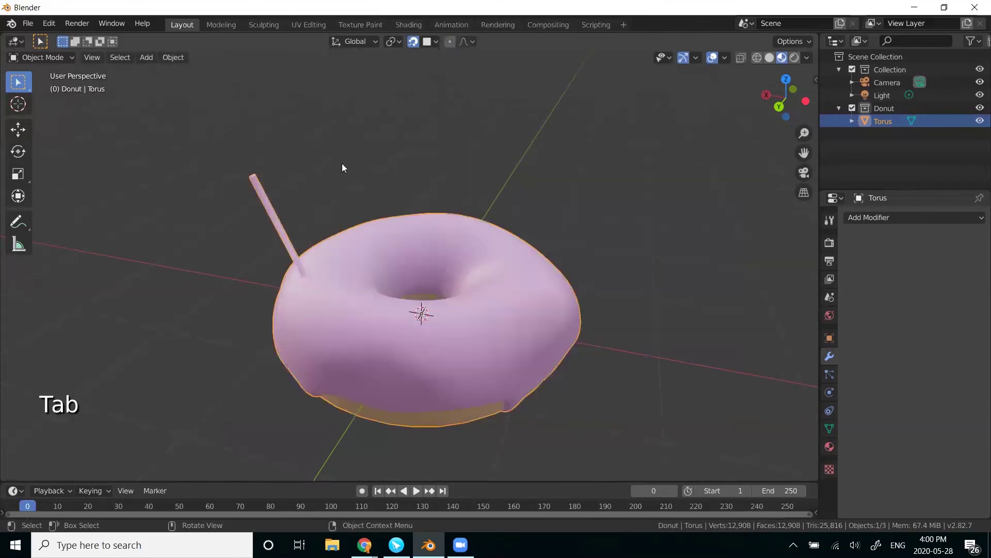
Deselect the doughnut and add a UV sphere with the default settings through the operator search.
{"action": "left_click", "coordinate": [412, 163]}
{"action": "key", "text": "F3"}
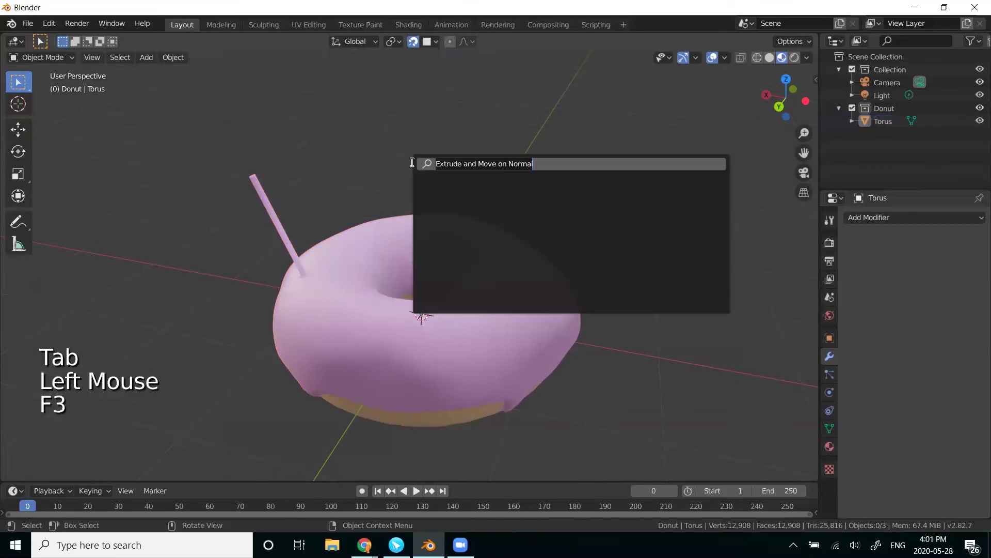
{"action": "type", "text": "add"}
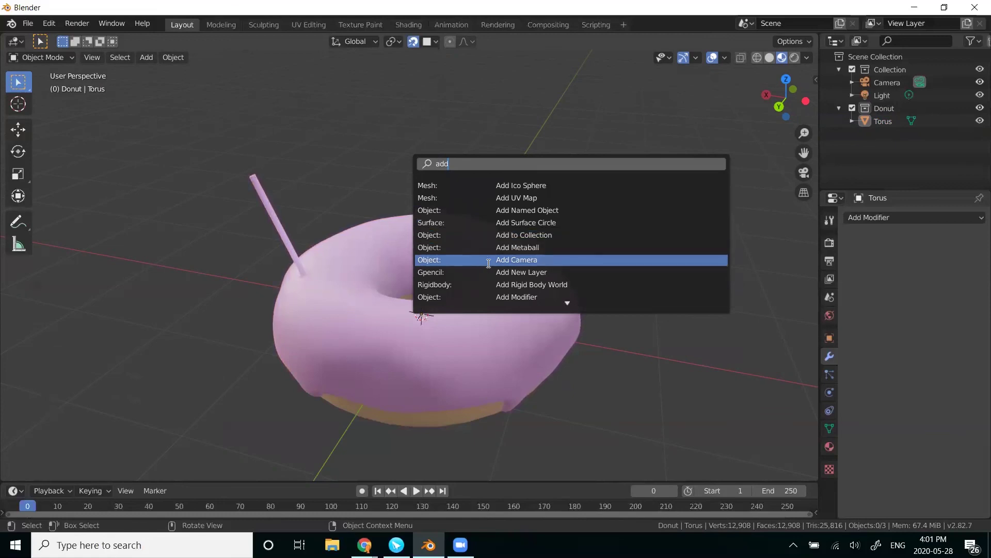
{"action": "key", "text": "BackSpace"}
{"action": "key", "text": "BackSpace"}
{"action": "key", "text": "BackSpace"}
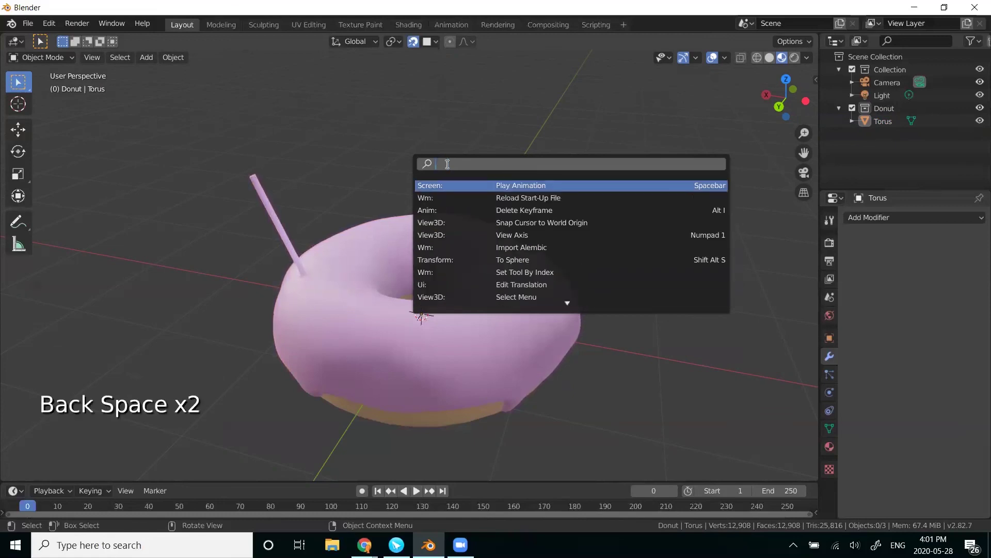
{"action": "type", "text": "sphe"}
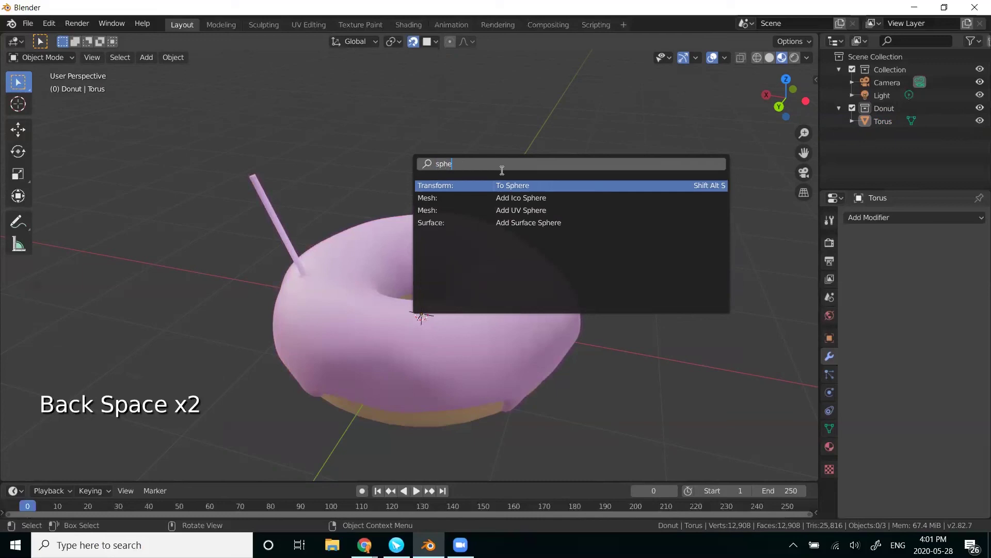
{"action": "left_click", "coordinate": [475, 211]}
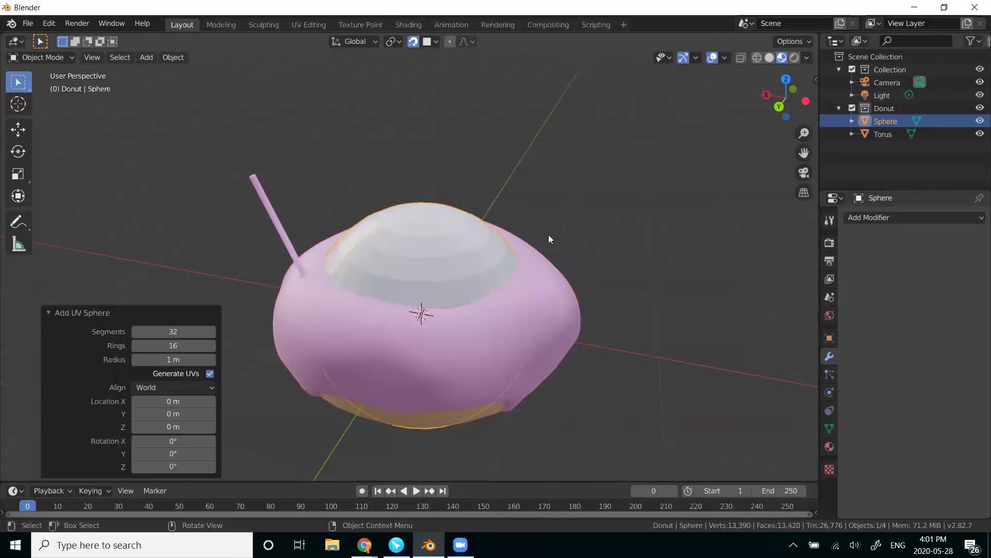
Move the sphere along the global X axis so it stands beside the doughnut, and check the placement.
{"action": "scroll", "coordinate": [549, 234], "scroll_direction": "down", "scroll_amount": 3}
{"action": "key", "text": "g"}
{"action": "key", "text": "x"}
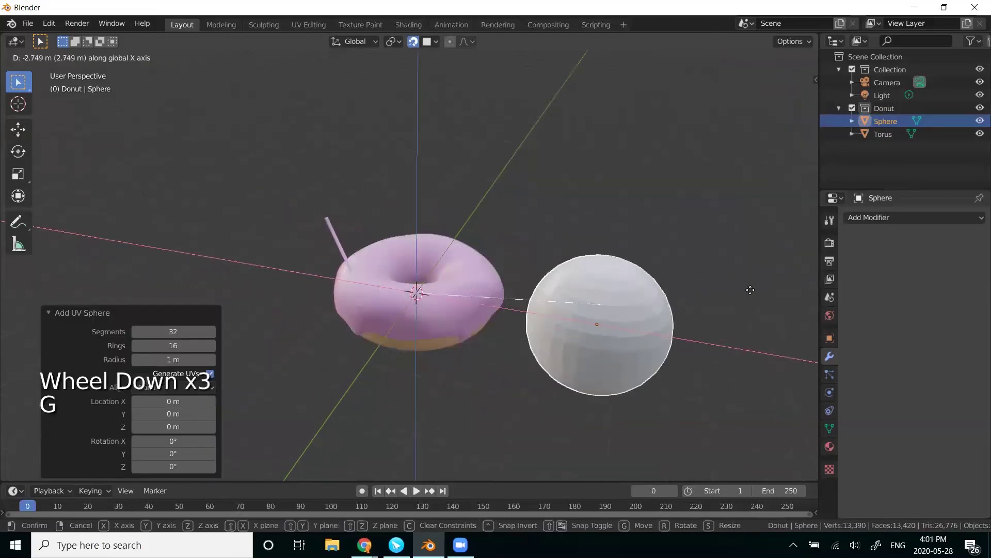
{"action": "left_click", "coordinate": [698, 238]}
{"action": "middle_click_drag", "start_coordinate": [582, 229], "coordinate": [597, 222]}
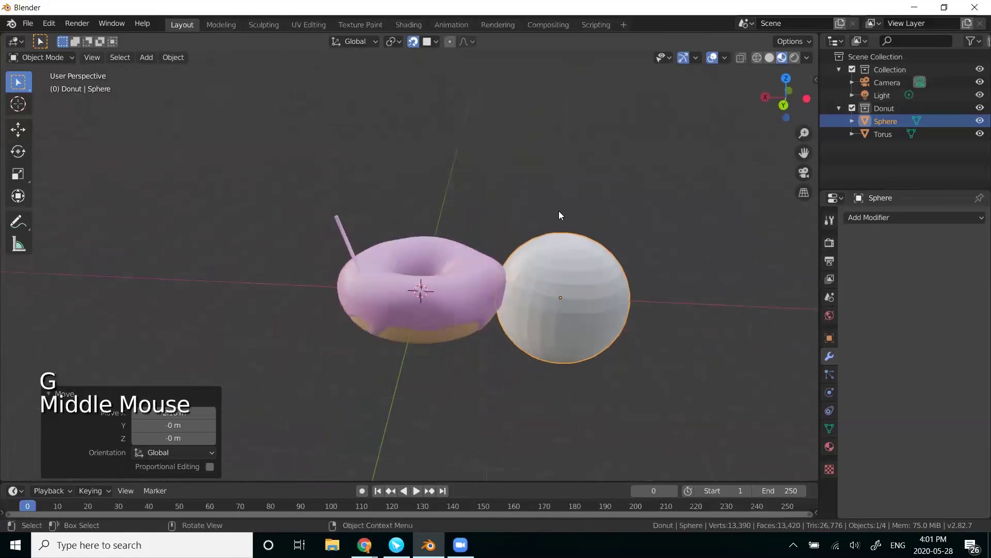